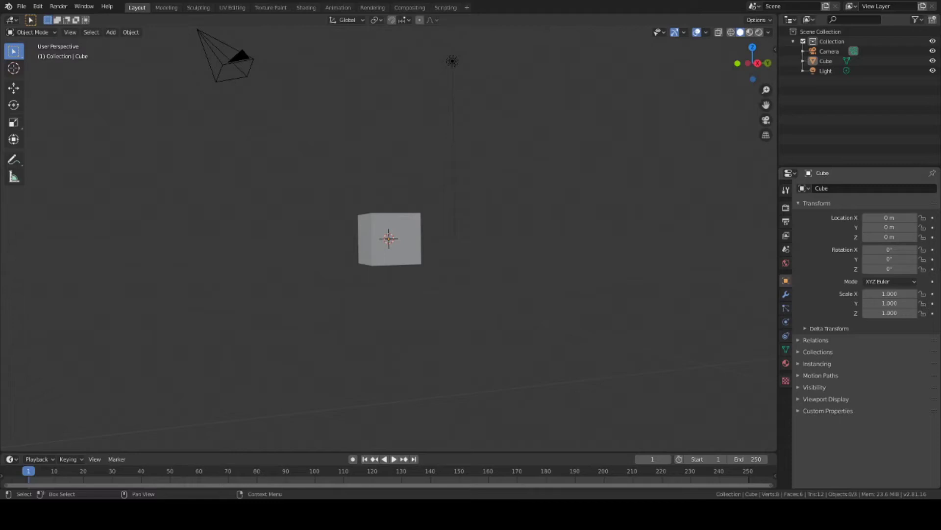
Select the cube, enter Edit Mode and subdivide it.
mouse_move(441, 211)
middle_down()
mouse_move(527, 222)
mouse_move(458, 189)
mouse_move(570, 208)
middle_up()
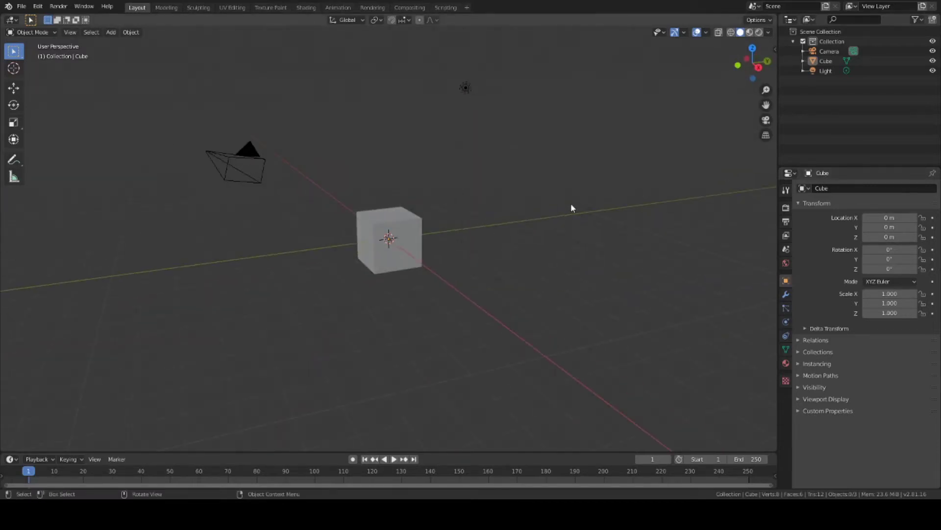
mouse_move(561, 204)
middle_down()
mouse_move(498, 186)
mouse_move(298, 202)
mouse_move(479, 175)
mouse_move(453, 164)
mouse_move(420, 213)
mouse_move(452, 134)
middle_up()
scroll(318, 206, down, 3)
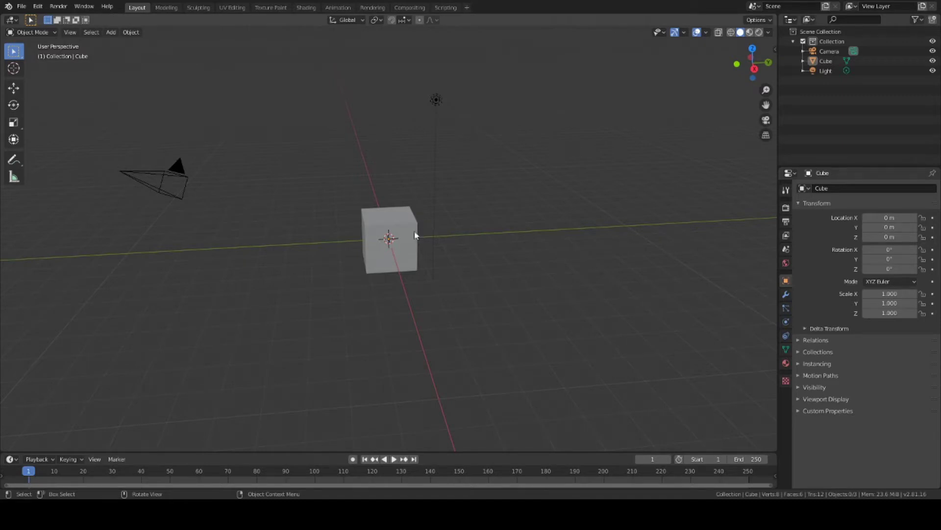
mouse_move(419, 236)
middle_down()
mouse_move(383, 225)
mouse_move(450, 258)
middle_up()
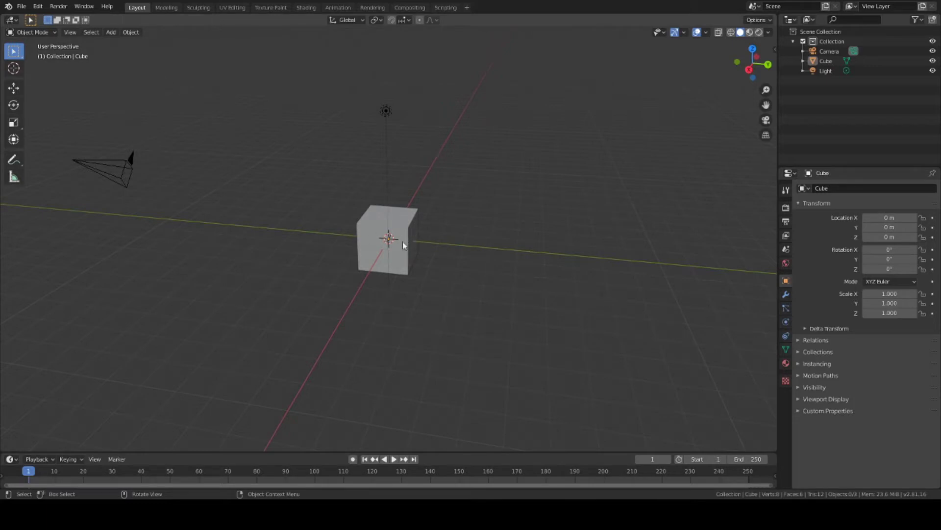
key(a)
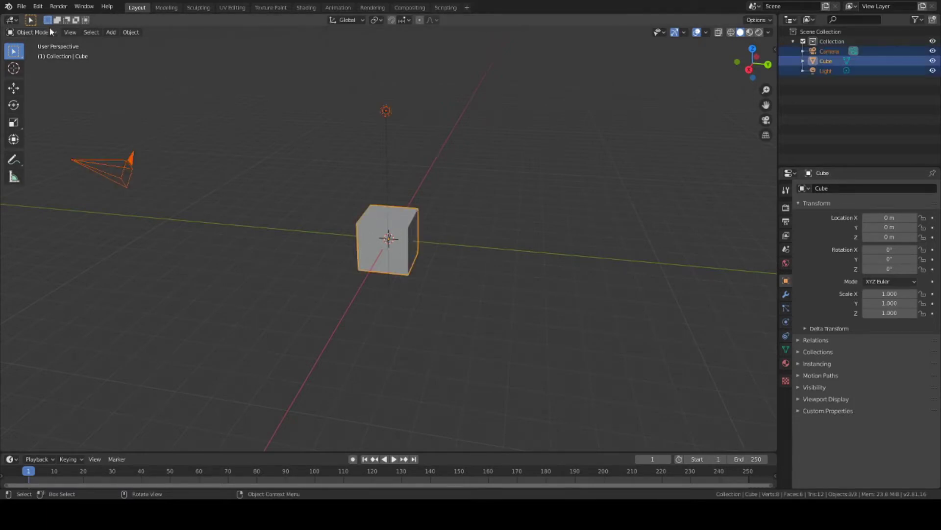
key(Tab)
middle_drag(326, 213, 583, 226)
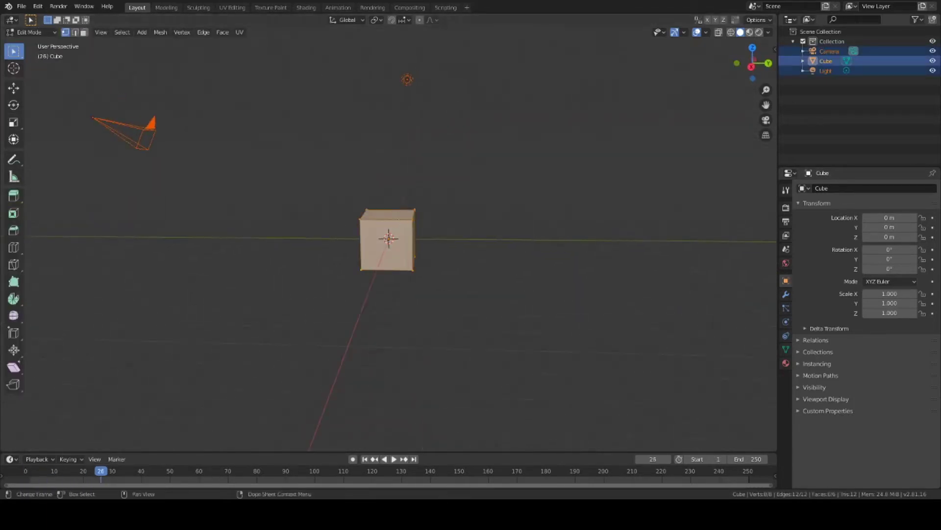
mouse_move(473, 158)
middle_down()
mouse_move(347, 111)
mouse_move(15, 84)
middle_up()
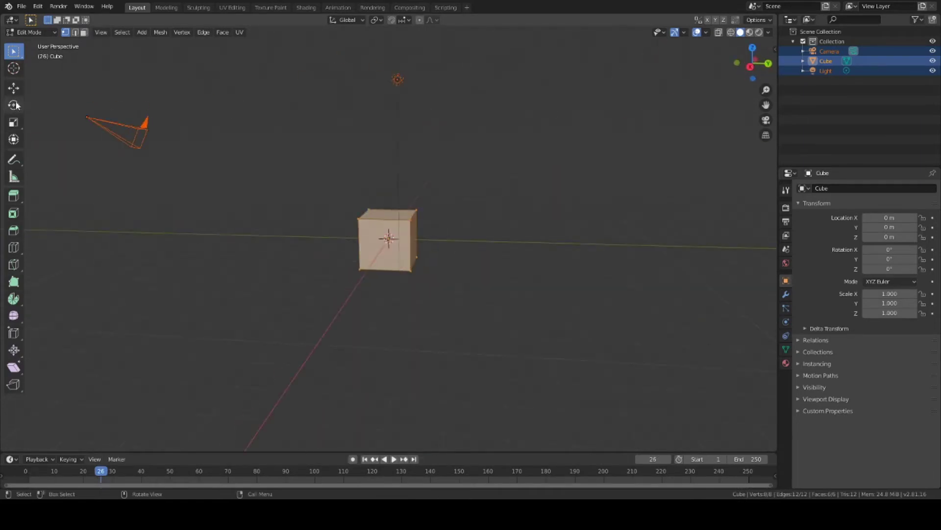
scroll(445, 227, up, 2)
right_click(446, 227)
click(358, 206)
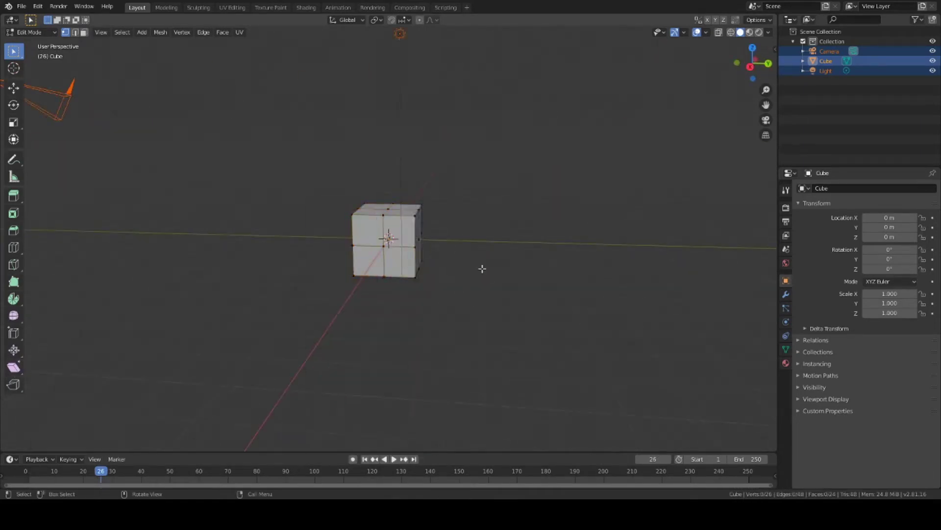
Delete the vertices of the cube's right half and bring up the Add Modifier list.
scroll(512, 253, up, 1)
drag(452, 189, 401, 315)
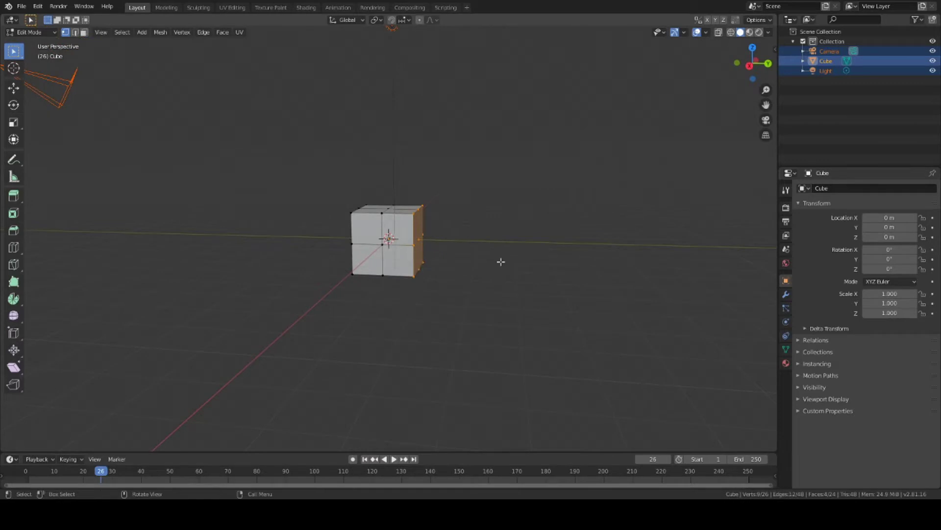
key(x)
click(506, 267)
middle_drag(506, 266, 491, 264)
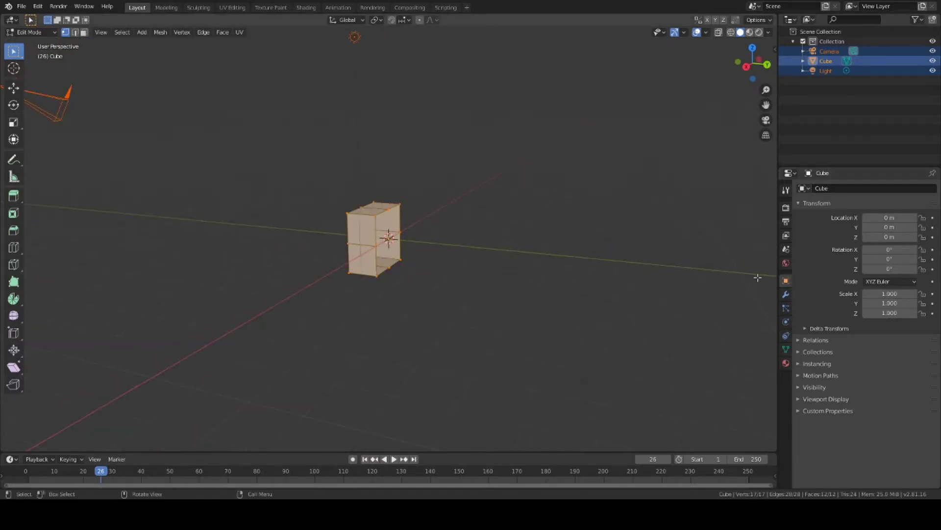
click(786, 296)
click(901, 189)
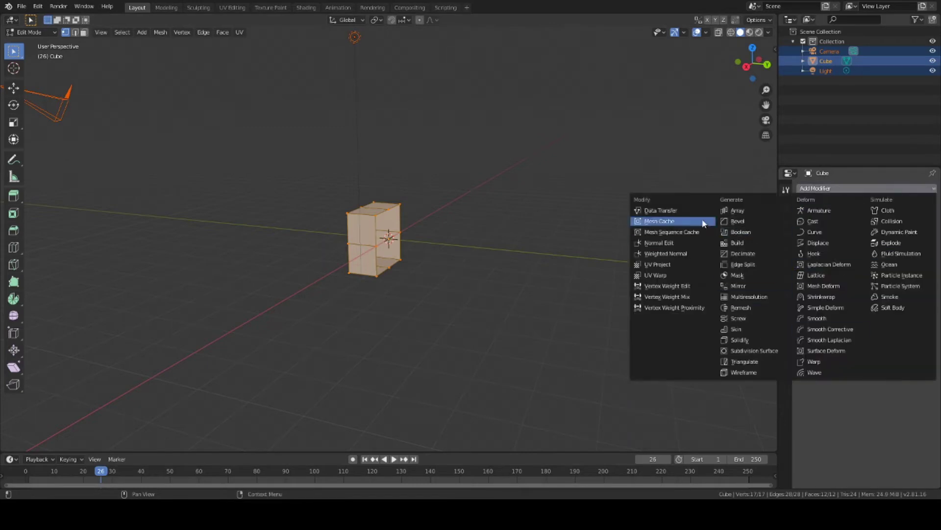
Add a Mirror modifier and switch its axis from X to Y.
click(765, 285)
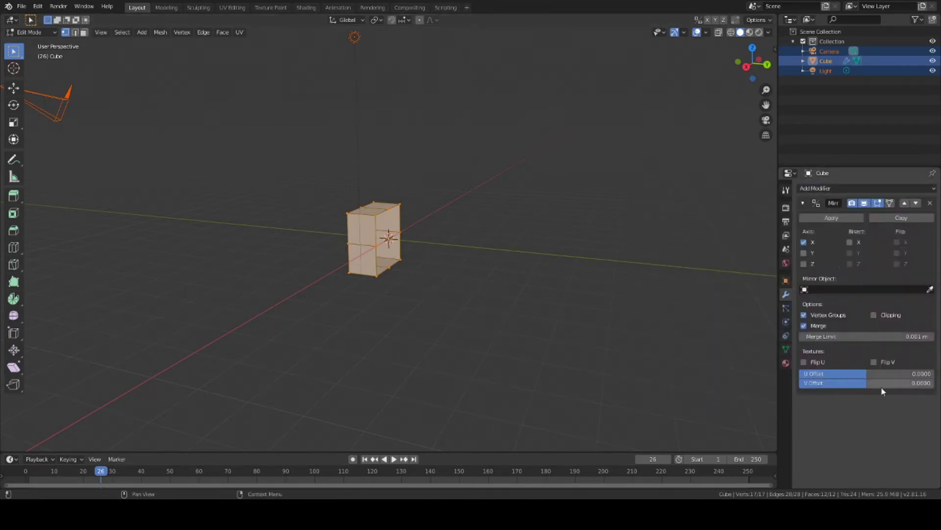
click(829, 218)
middle_drag(515, 226, 563, 217)
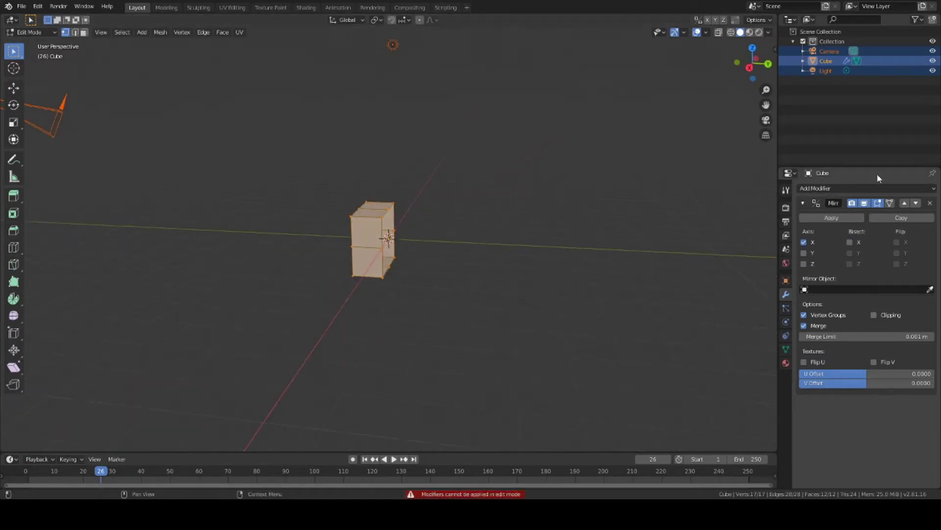
click(803, 253)
click(803, 242)
middle_drag(490, 235, 269, 241)
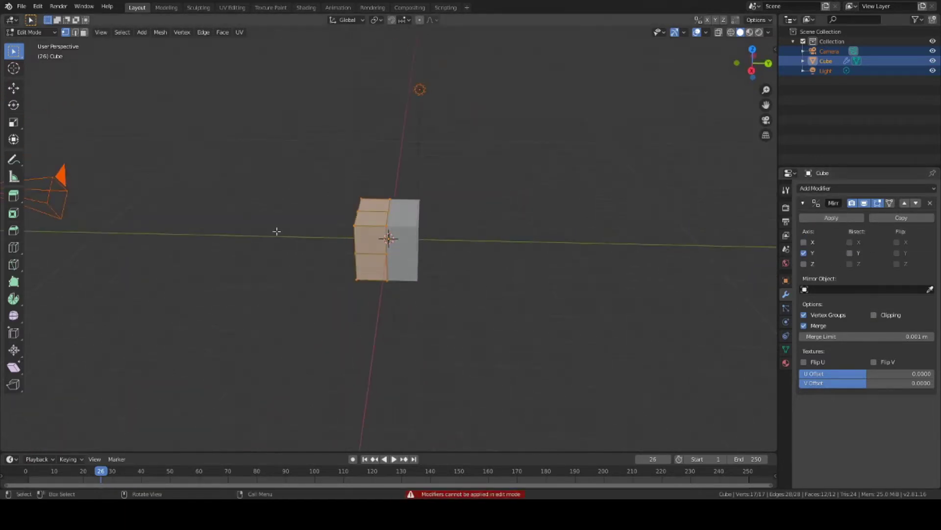
middle_drag(548, 242, 490, 255)
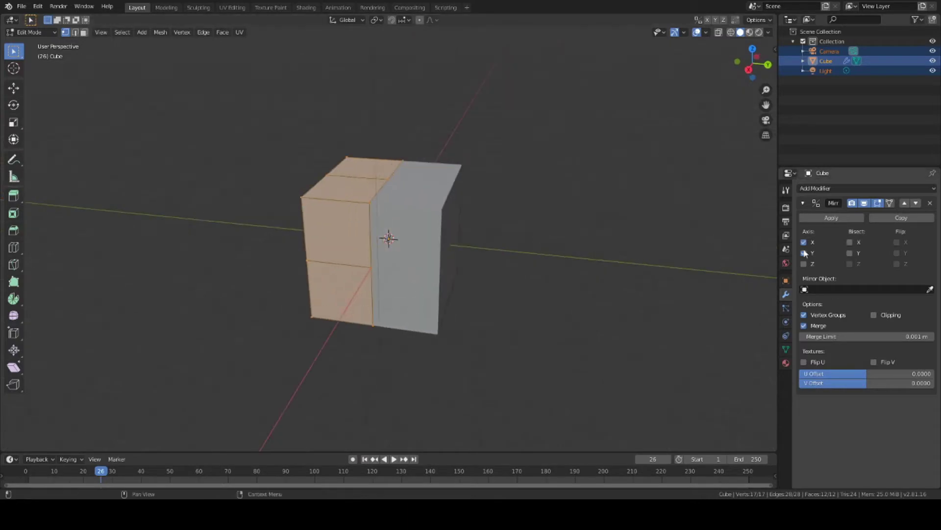
Recheck the Mirror axis toggle, leaving only Y on, and inspect the whole block.
click(804, 253)
click(803, 242)
mouse_move(479, 220)
middle_down()
mouse_move(500, 204)
mouse_move(91, 209)
middle_up()
middle_drag(410, 236, 488, 204)
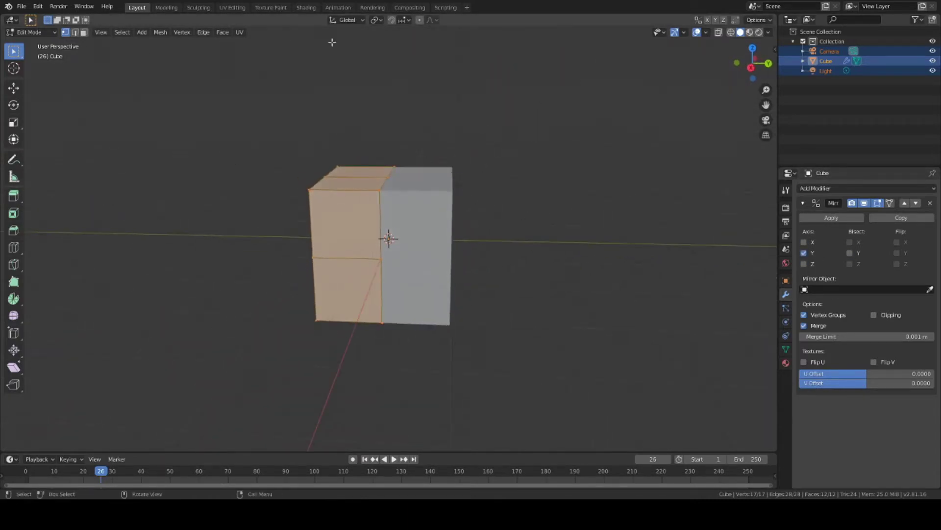
key(g)
key(Escape)
mouse_move(563, 162)
middle_down()
mouse_move(288, 285)
mouse_move(514, 183)
middle_up()
middle_drag(537, 215, 328, 165)
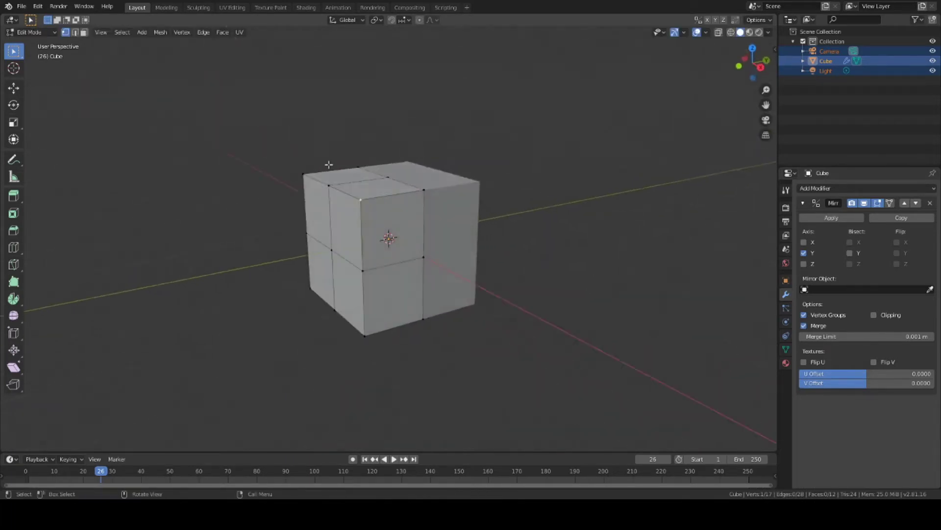
Flatten the cube by scaling its top faces down along Z.
click(378, 182)
middle_drag(471, 212, 235, 326)
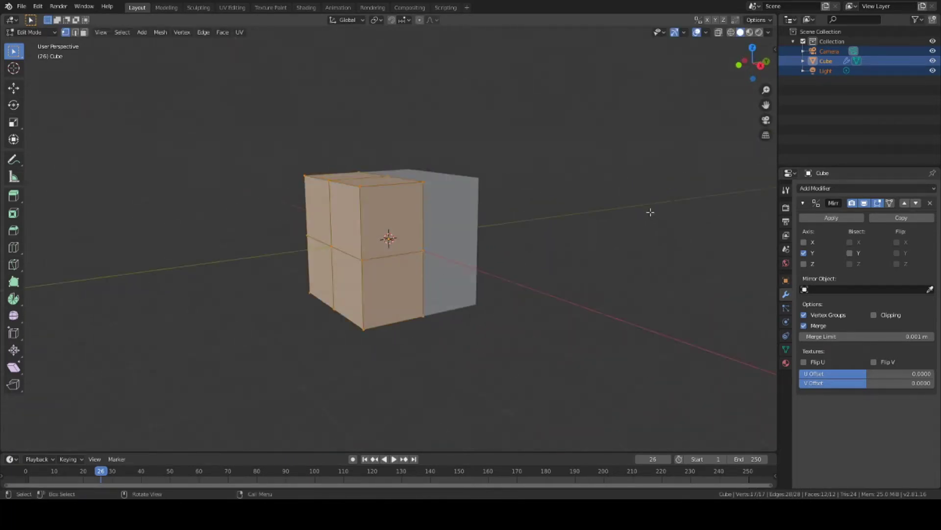
key(s)
key(z)
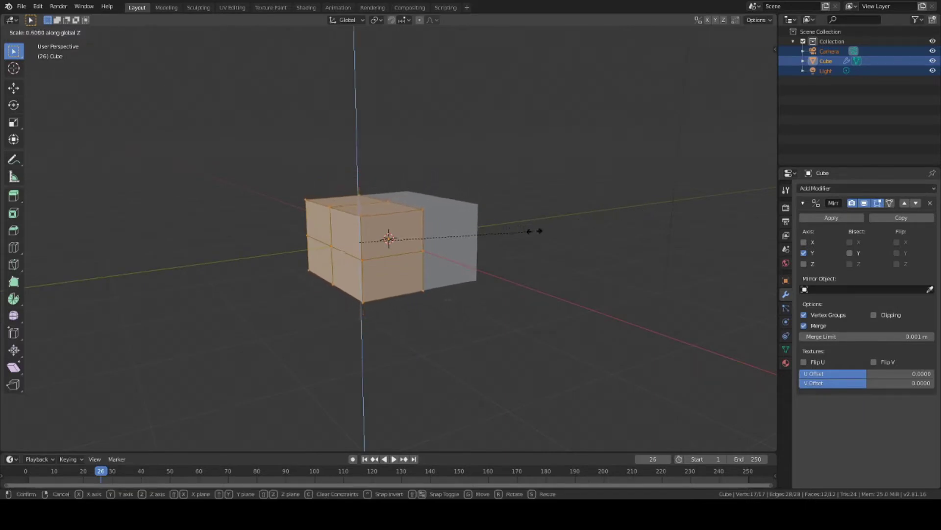
drag(646, 212, 510, 231)
click(510, 231)
key(alt+a)
Narrow the block by moving its left-side vertices along Y.
middle_drag(490, 235, 229, 157)
drag(278, 173, 350, 333)
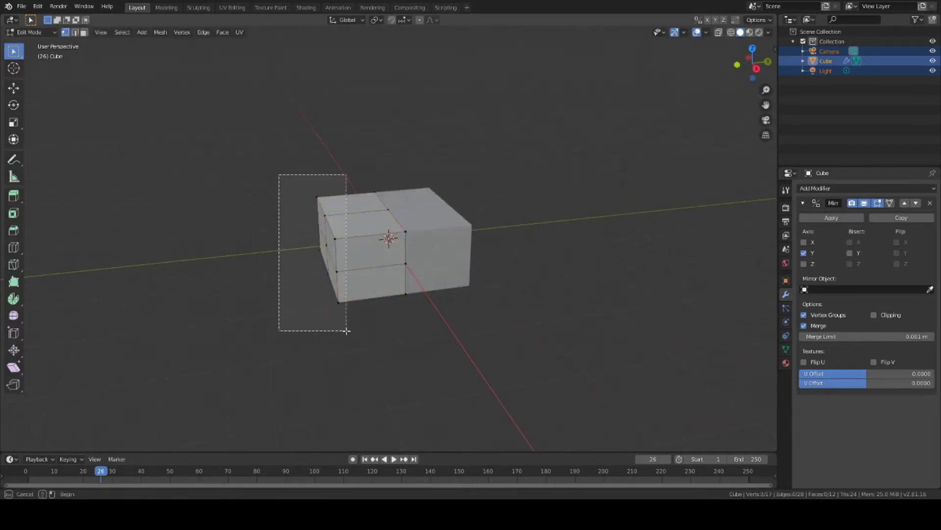
key(g)
key(y)
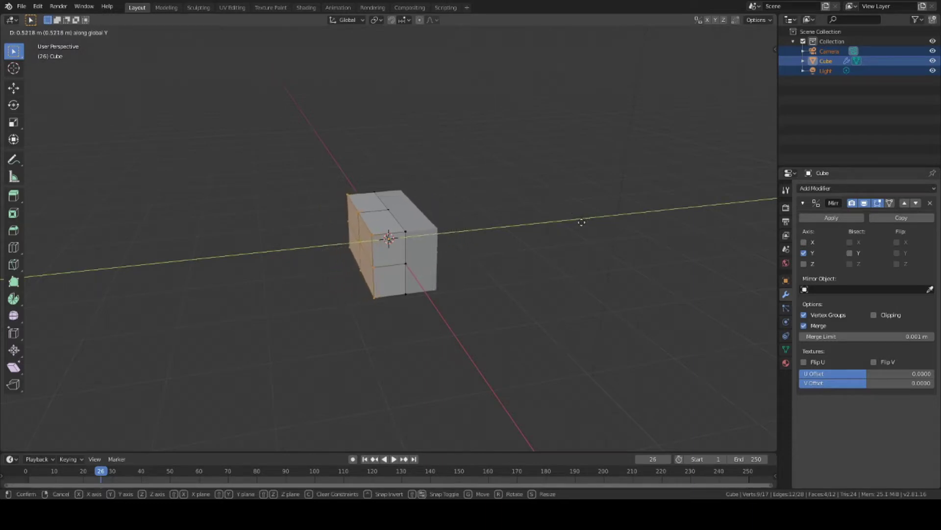
click(582, 222)
mouse_move(557, 227)
middle_down()
mouse_move(605, 227)
mouse_move(500, 195)
middle_up()
scroll(550, 175, up, 2)
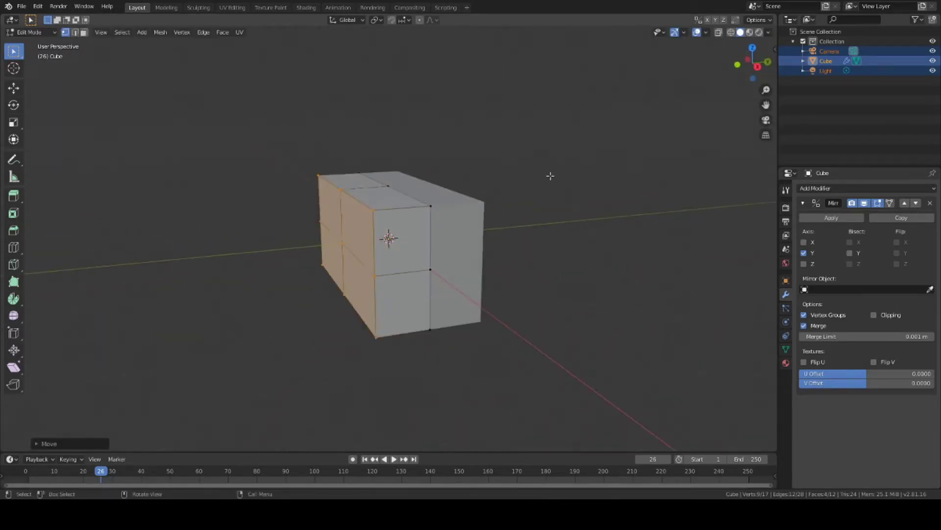
Select the top-left and underside faces of the body, cancelling a trial Z scale.
click(550, 175)
drag(273, 84, 387, 210)
mouse_move(387, 210)
middle_down()
mouse_move(357, 116)
mouse_move(554, 180)
mouse_move(580, 172)
mouse_move(495, 256)
middle_up()
key(b)
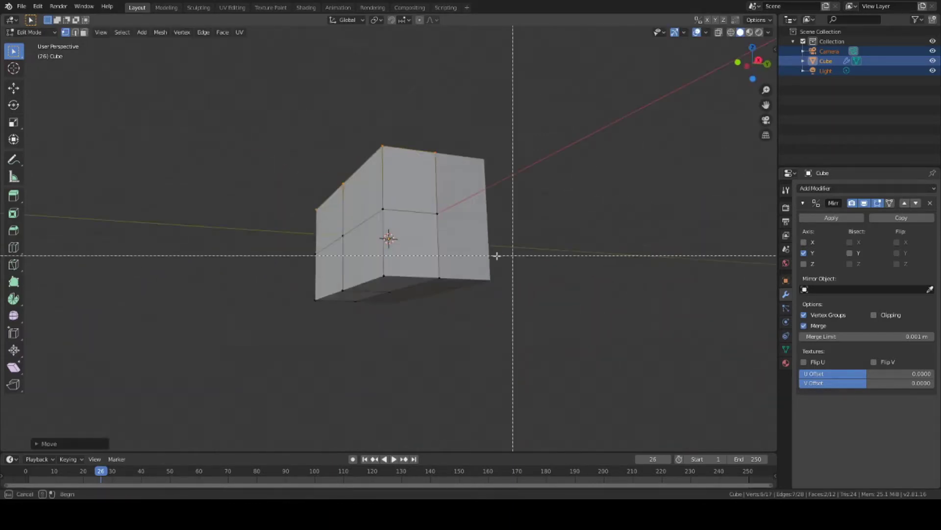
drag(280, 260, 440, 292)
middle_drag(440, 293, 509, 280)
drag(284, 115, 478, 210)
mouse_move(478, 210)
middle_down()
mouse_move(567, 252)
mouse_move(566, 283)
middle_up()
key(s)
key(z)
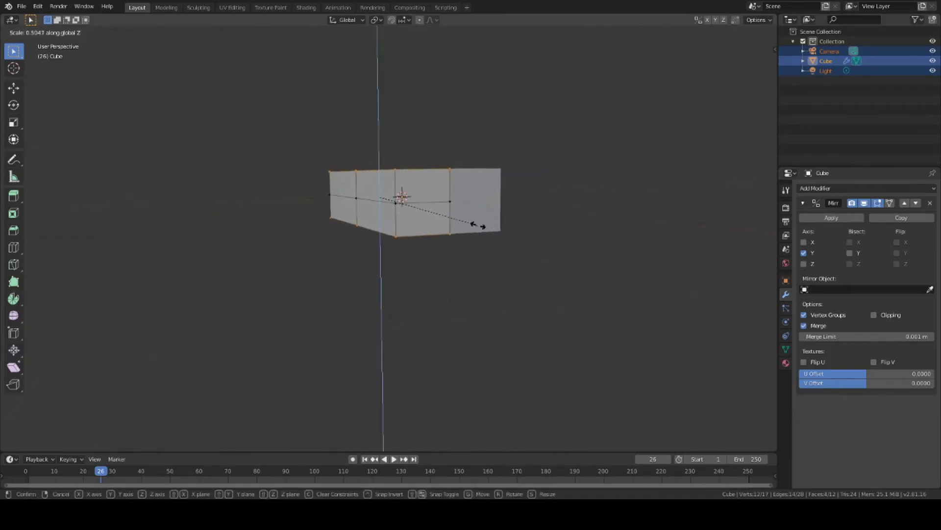
key(Escape)
Add the bottom edge loop and squash the end loops along Z to taper them.
mouse_move(318, 100)
middle_down()
mouse_move(466, 90)
mouse_move(558, 162)
middle_up()
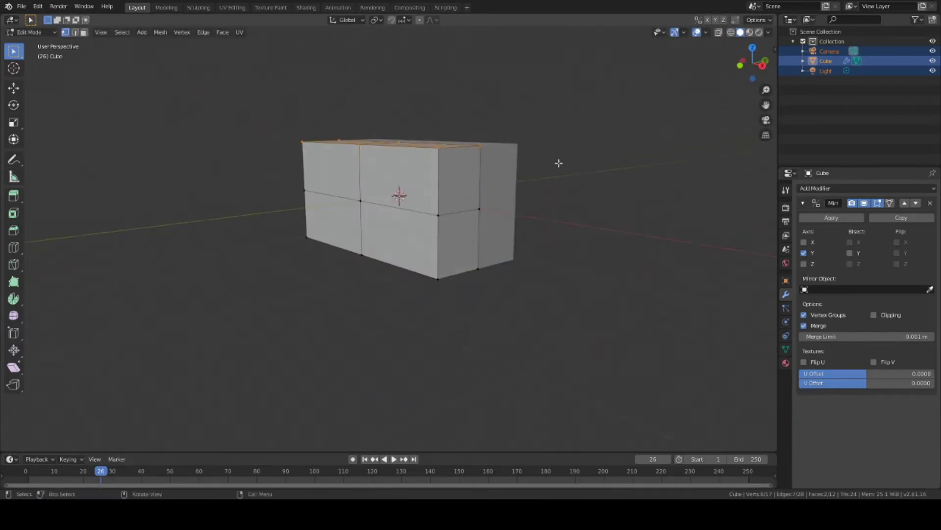
key(g)
key(Escape)
mouse_move(520, 191)
middle_down()
mouse_move(539, 230)
mouse_move(542, 276)
middle_up()
alt+shift+click(510, 252)
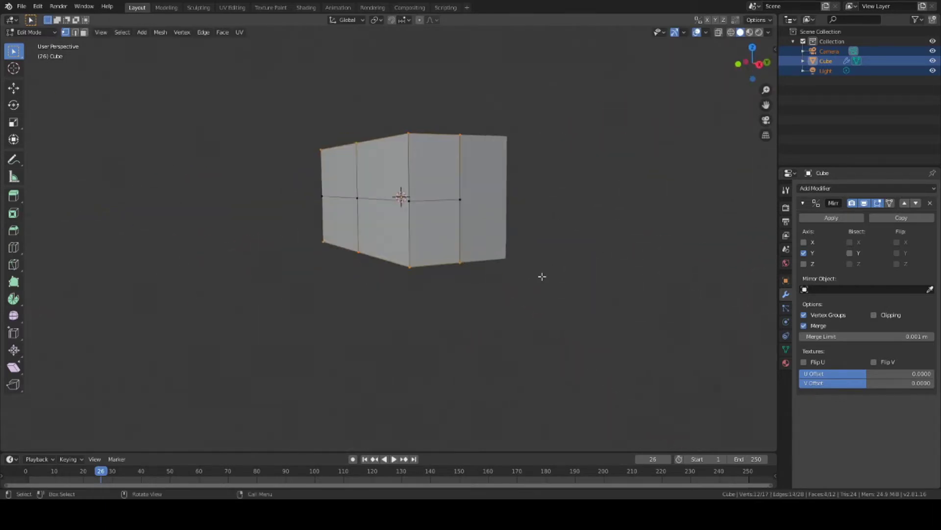
key(s)
key(z)
click(490, 231)
middle_drag(490, 231, 553, 174)
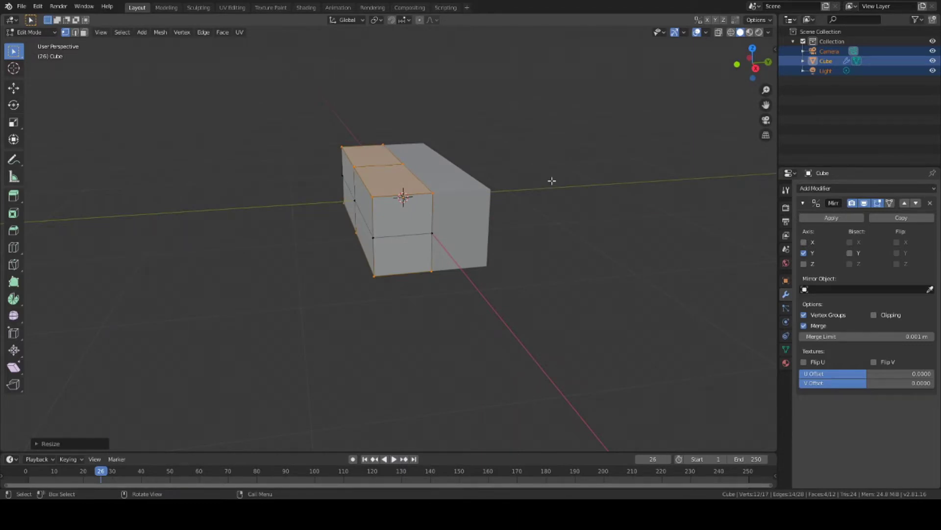
mouse_move(551, 181)
middle_down()
mouse_move(595, 189)
mouse_move(582, 223)
mouse_move(483, 169)
middle_up()
Shift a single edge of the body along Y.
click(482, 169)
key(g)
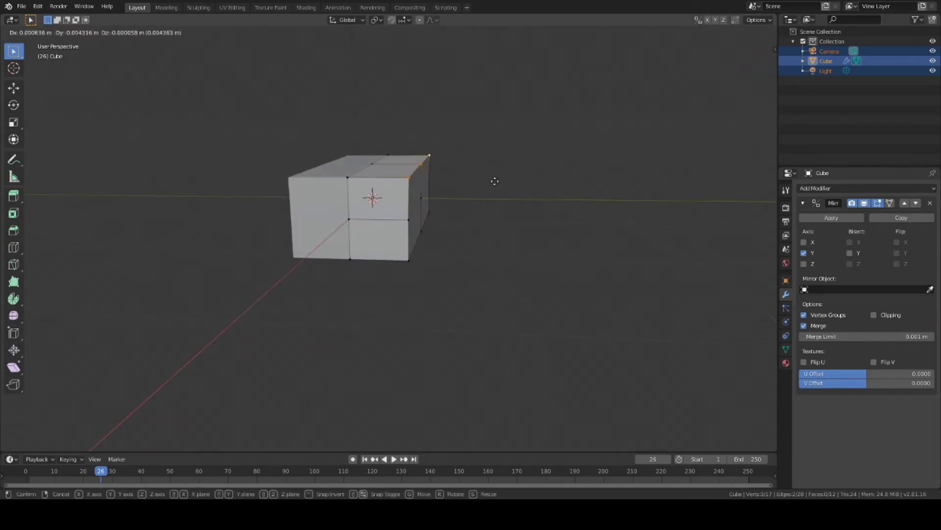
key(y)
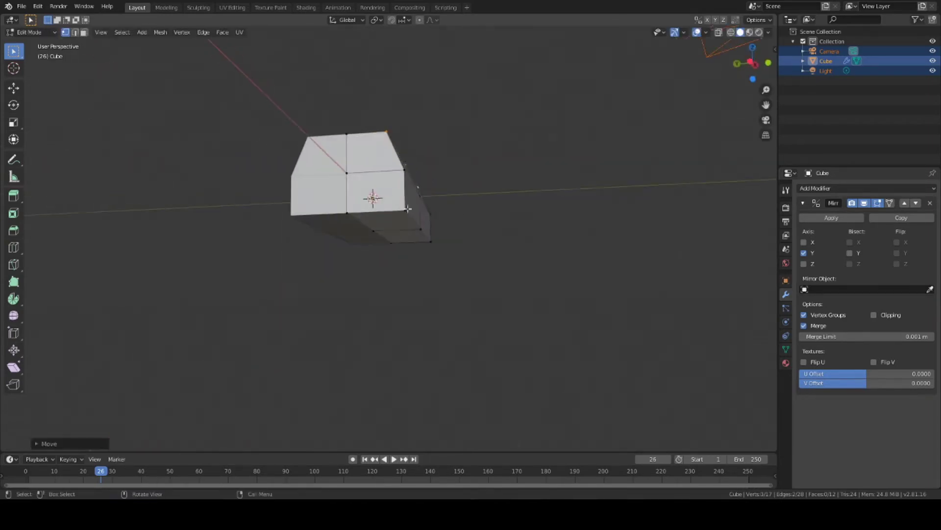
click(484, 197)
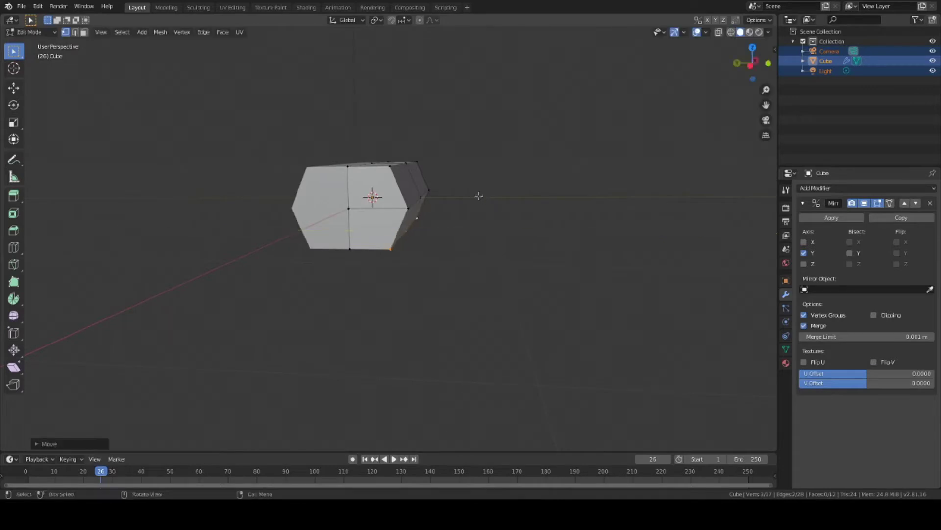
middle_drag(479, 196, 527, 124)
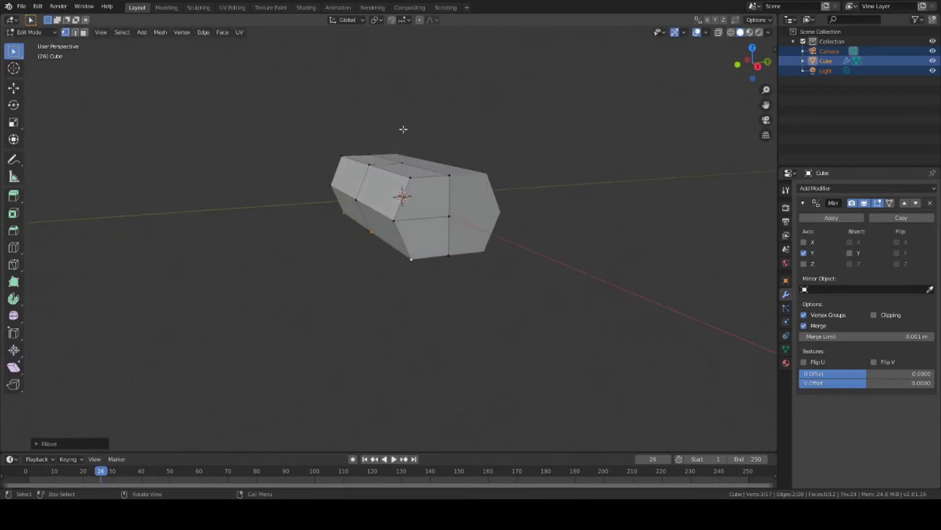
middle_drag(403, 129, 433, 131)
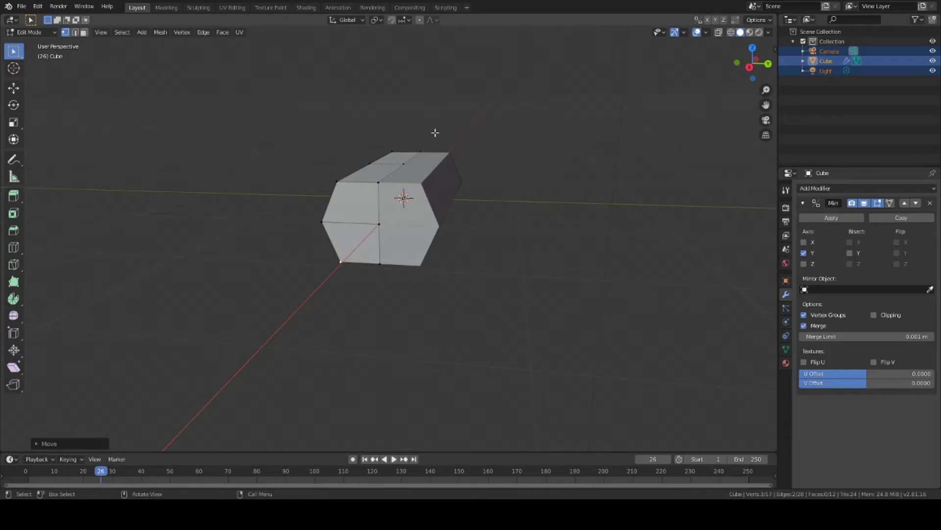
mouse_move(435, 132)
middle_down()
mouse_move(522, 201)
mouse_move(487, 196)
mouse_move(505, 201)
mouse_move(525, 183)
mouse_move(516, 253)
mouse_move(532, 220)
mouse_move(518, 264)
middle_up()
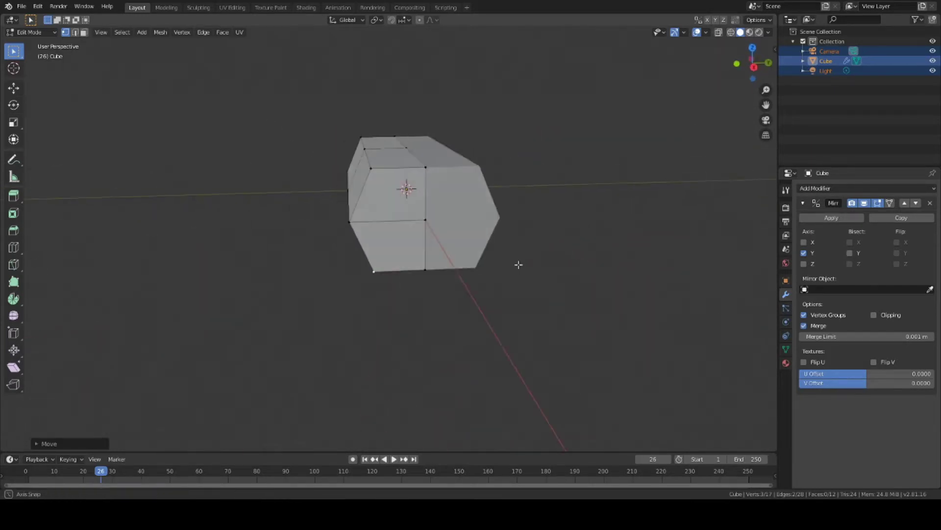
mouse_move(376, 162)
middle_down()
mouse_move(557, 243)
mouse_move(553, 265)
mouse_move(492, 262)
mouse_move(583, 279)
mouse_move(379, 252)
middle_up()
Scale down the two adjacent front faces of the body.
alt+click(297, 226)
mouse_move(296, 226)
middle_down()
mouse_move(417, 317)
mouse_move(387, 208)
middle_up()
key(s)
click(384, 302)
mouse_move(447, 248)
middle_down()
mouse_move(454, 279)
mouse_move(473, 252)
mouse_move(452, 326)
mouse_move(416, 271)
middle_up()
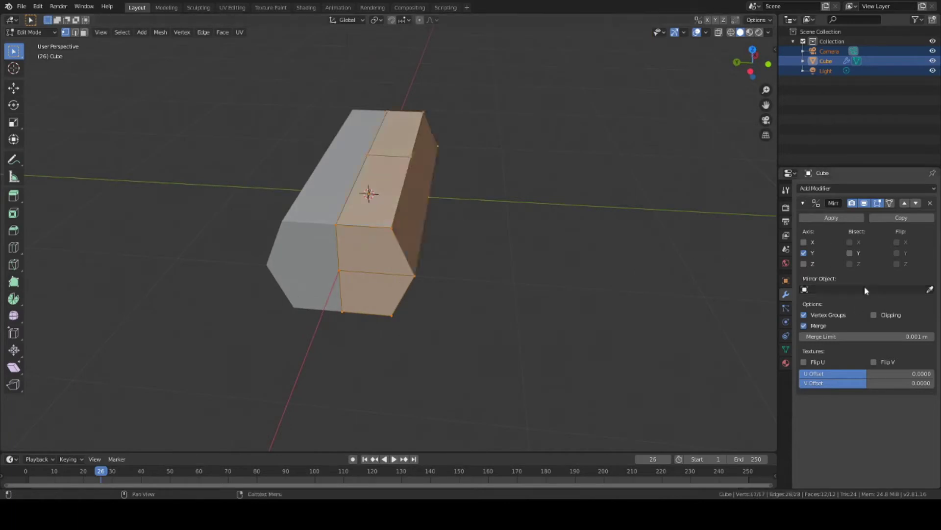
Enable Clipping on the Mirror modifier, then shrink the body's lower faces.
click(873, 315)
key(alt+a)
drag(286, 200, 466, 340)
middle_drag(467, 340, 523, 296)
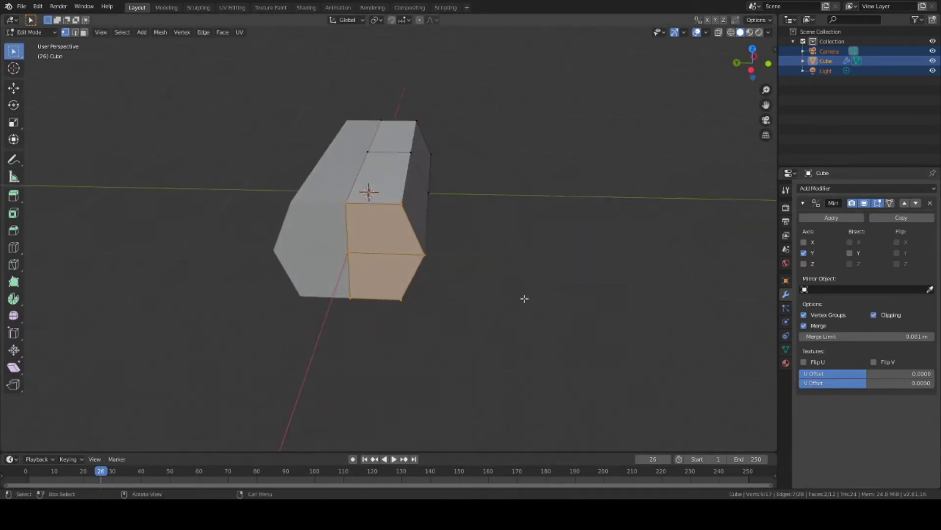
key(s)
click(437, 268)
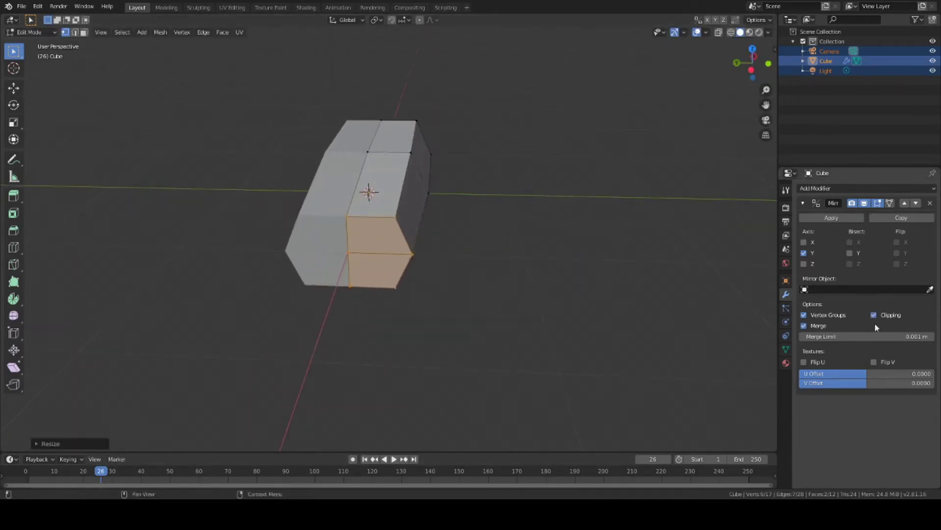
Scale down another set of body vertices to further taper the end.
middle_drag(508, 175, 405, 185)
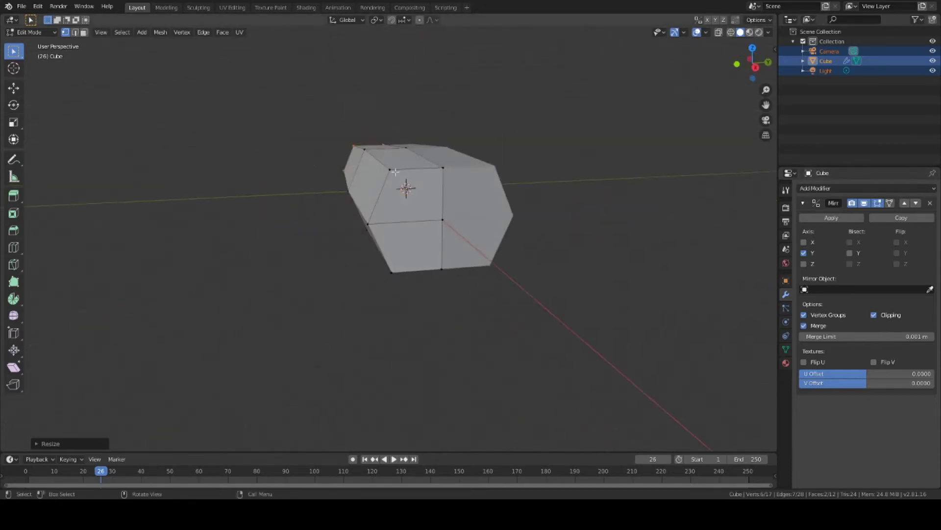
click(367, 224)
key(s)
key(Escape)
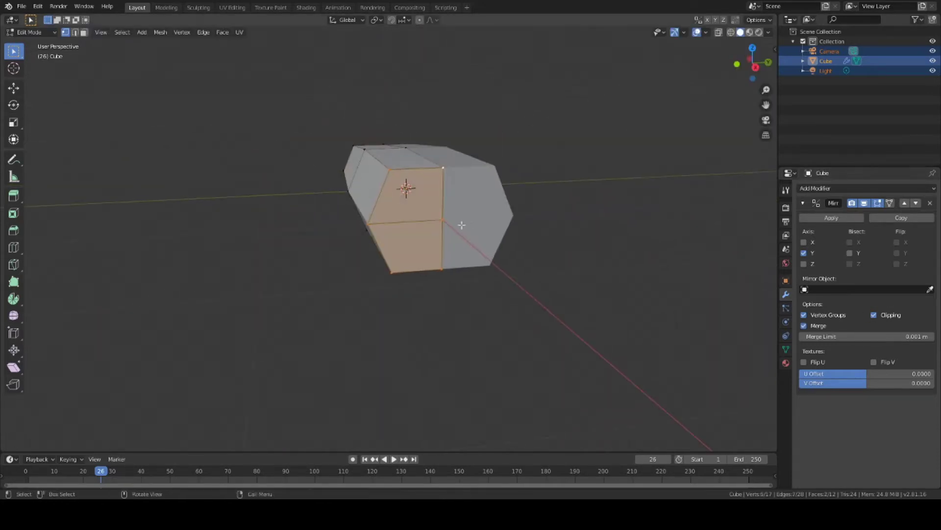
mouse_move(459, 215)
middle_down()
mouse_move(481, 265)
mouse_move(454, 202)
mouse_move(454, 233)
mouse_move(437, 245)
mouse_move(218, 255)
mouse_move(333, 176)
middle_up()
key(s)
click(446, 204)
click(383, 145)
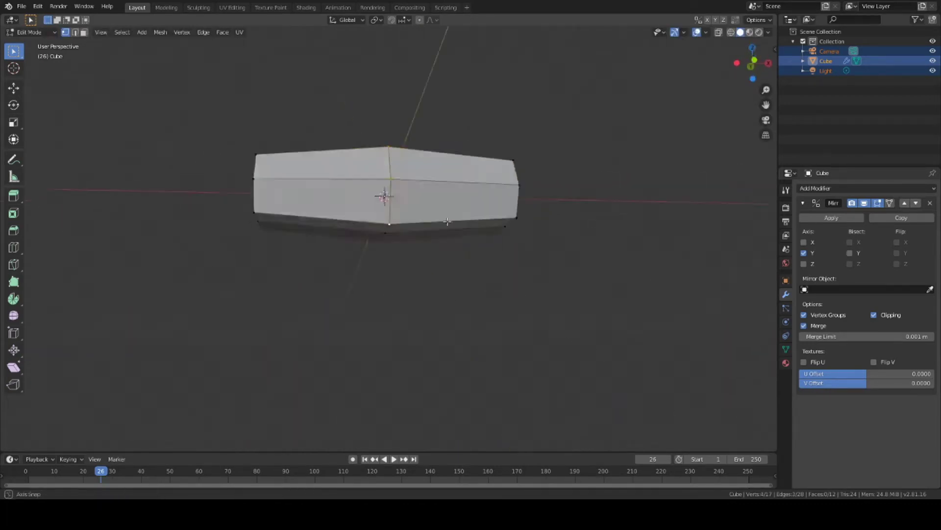
Select the middle vertical edge loop of the body.
middle_drag(392, 201, 460, 143)
right_click(420, 213)
click(55, 269)
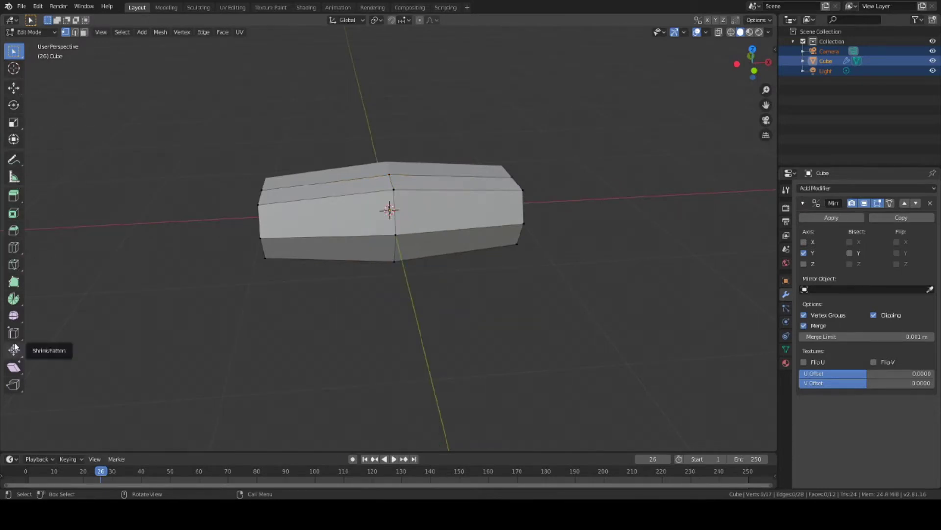
click(13, 333)
middle_drag(348, 230, 422, 304)
key(w)
alt+click(394, 220)
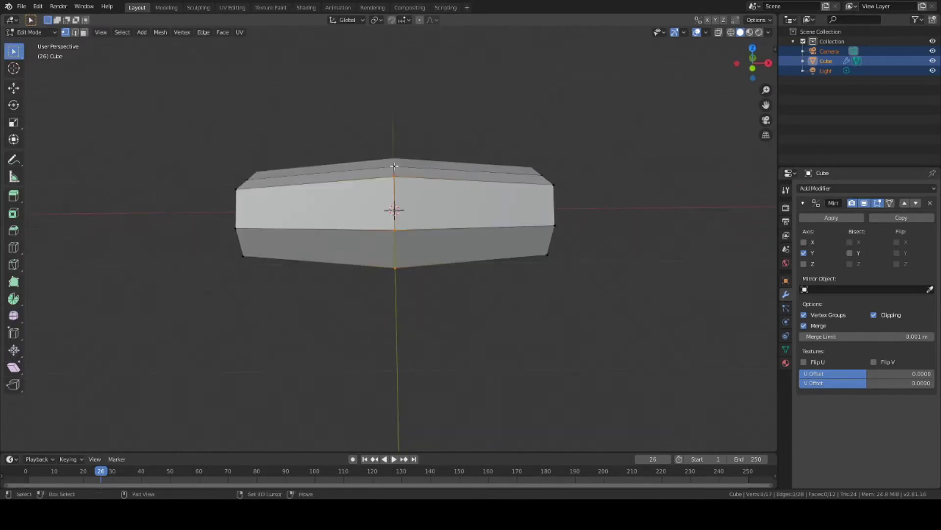
mouse_move(393, 221)
middle_down()
mouse_move(483, 239)
mouse_move(441, 275)
middle_up()
Move the middle edge loop, after undoing a trial edge slide.
click(13, 333)
drag(14, 333, 68, 358)
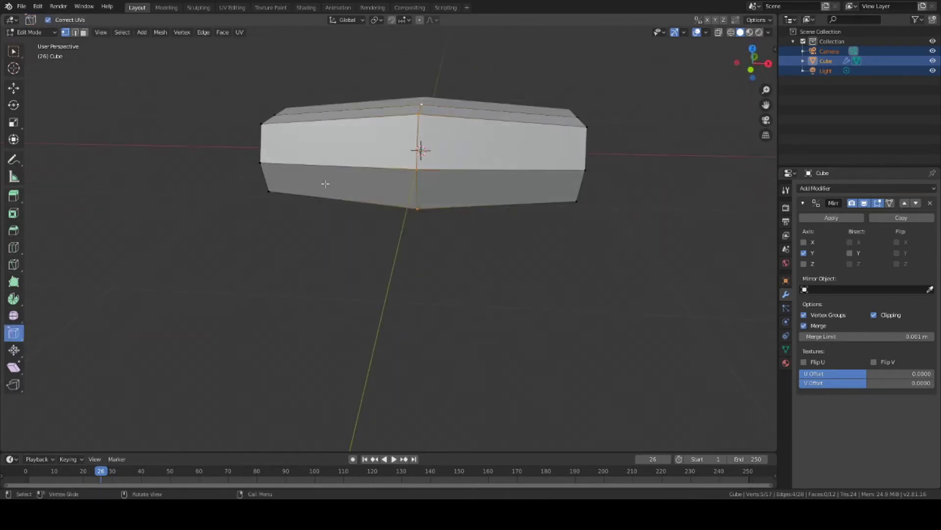
drag(429, 113, 363, 113)
key(ctrl+z)
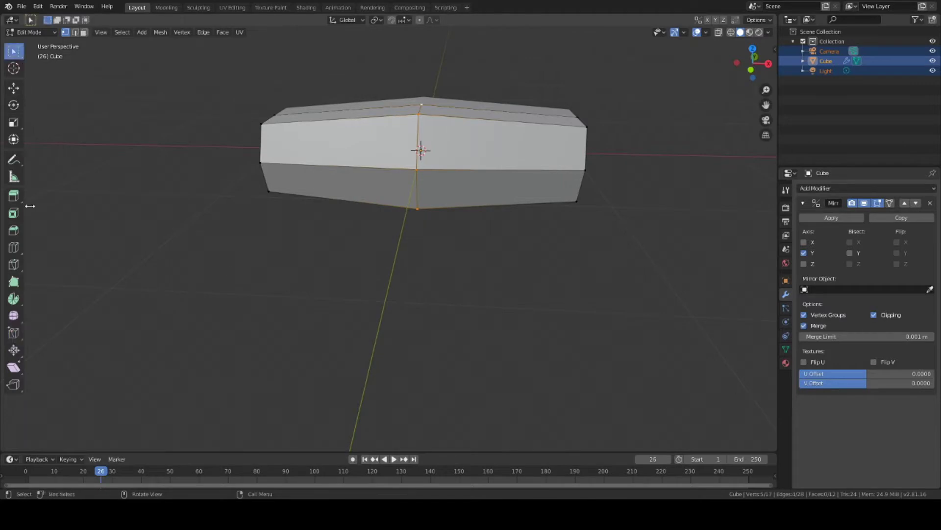
click(18, 54)
mouse_move(426, 209)
middle_down()
mouse_move(484, 219)
mouse_move(367, 236)
mouse_move(336, 311)
mouse_move(531, 269)
mouse_move(395, 186)
mouse_move(402, 155)
mouse_move(374, 130)
mouse_move(535, 138)
middle_up()
key(g)
click(517, 237)
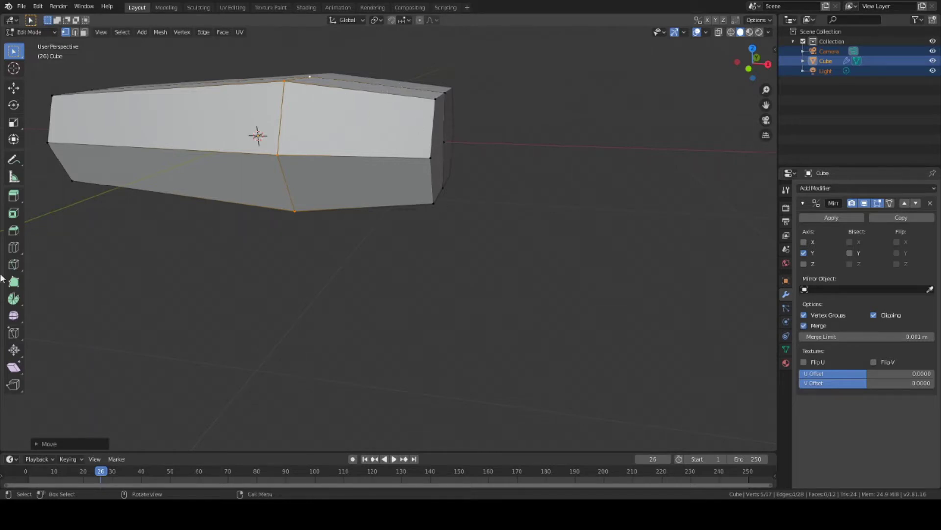
Add a loop cut near the front end and move it along X.
click(14, 247)
click(326, 167)
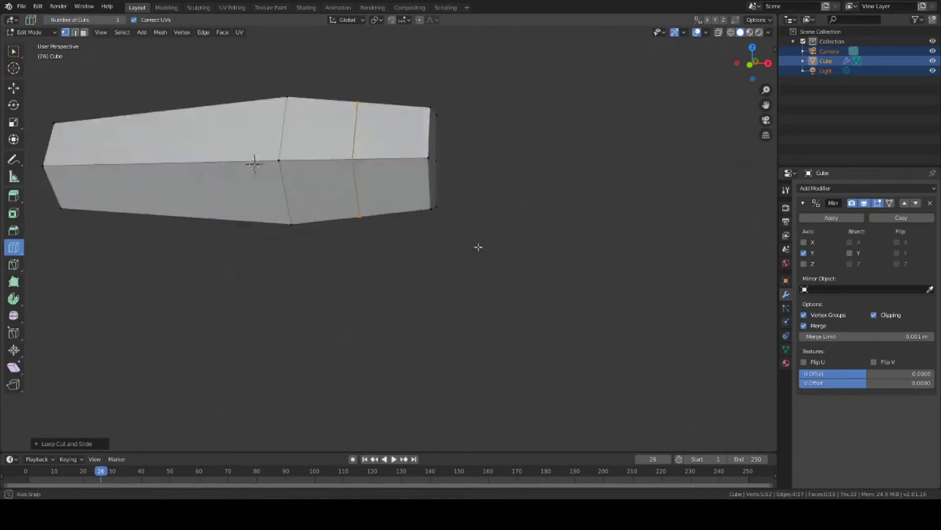
middle_drag(479, 245, 344, 123)
click(18, 49)
click(364, 57)
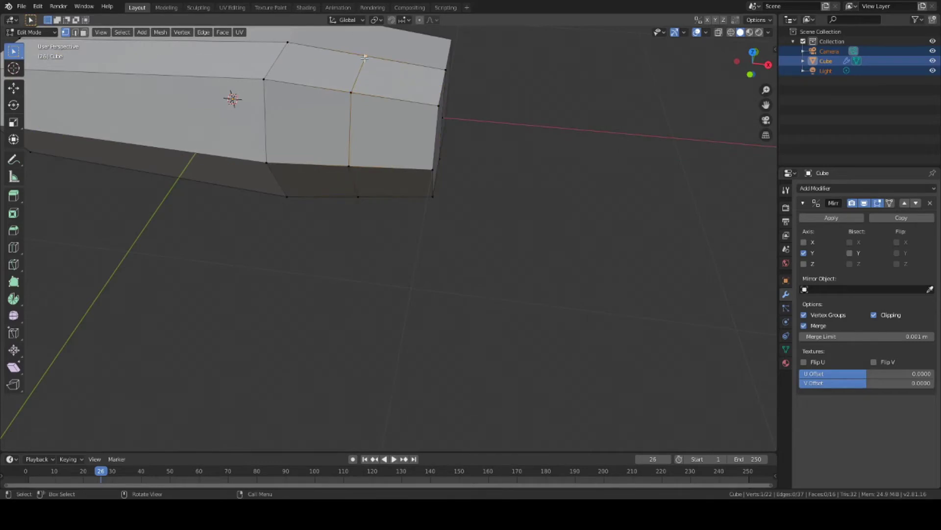
mouse_move(362, 197)
middle_down()
mouse_move(530, 126)
mouse_move(540, 191)
middle_up()
key(g)
key(x)
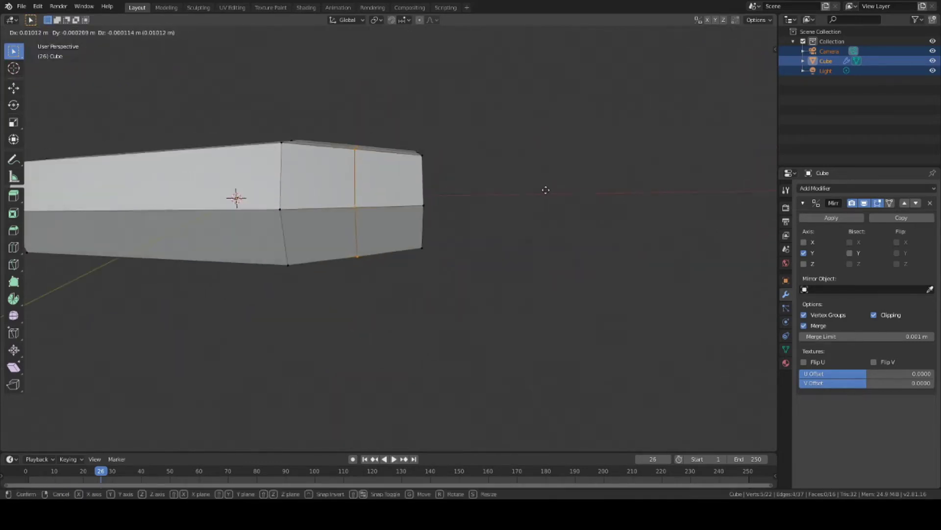
click(557, 195)
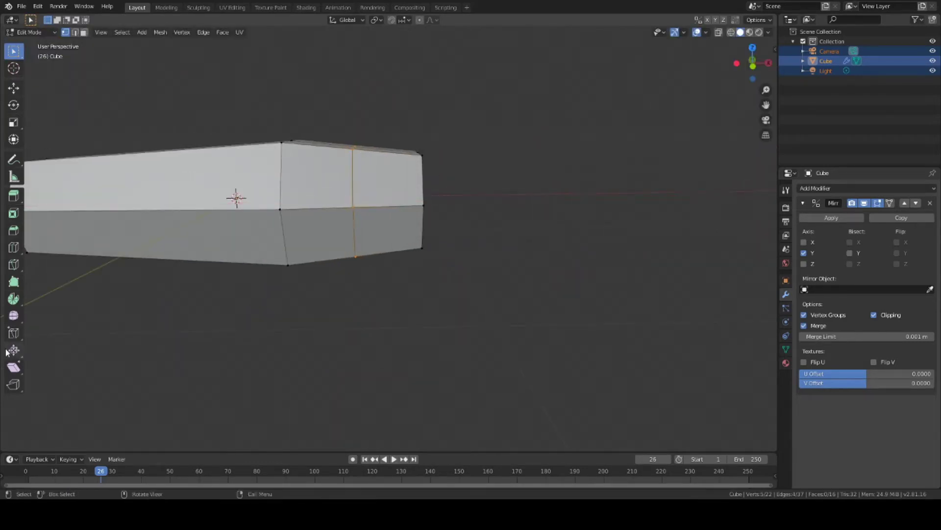
Edge-slide the new loop along the body to fine-tune its position.
click(13, 332)
mouse_move(356, 158)
mouse_down()
mouse_move(376, 117)
mouse_move(391, 125)
mouse_up()
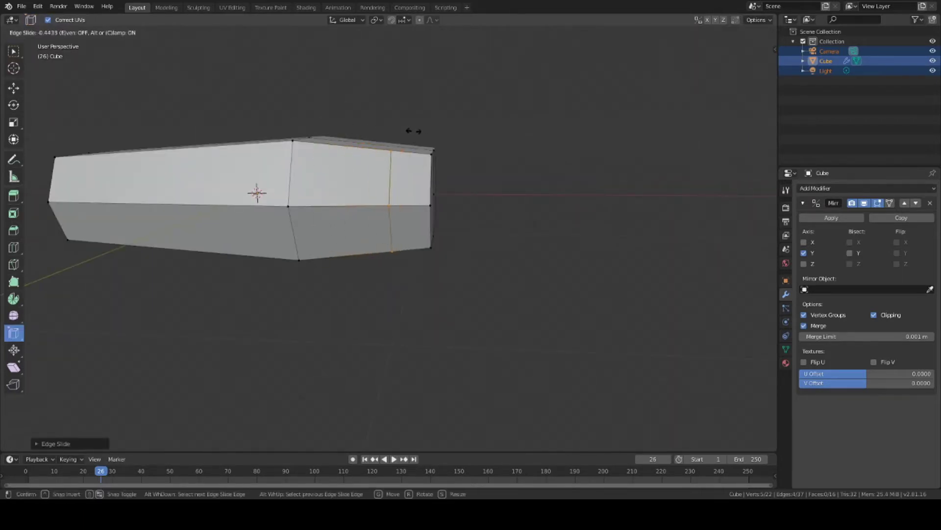
drag(413, 131, 466, 164)
middle_drag(466, 163, 502, 159)
mouse_move(469, 249)
middle_down()
mouse_move(572, 242)
mouse_move(552, 222)
middle_up()
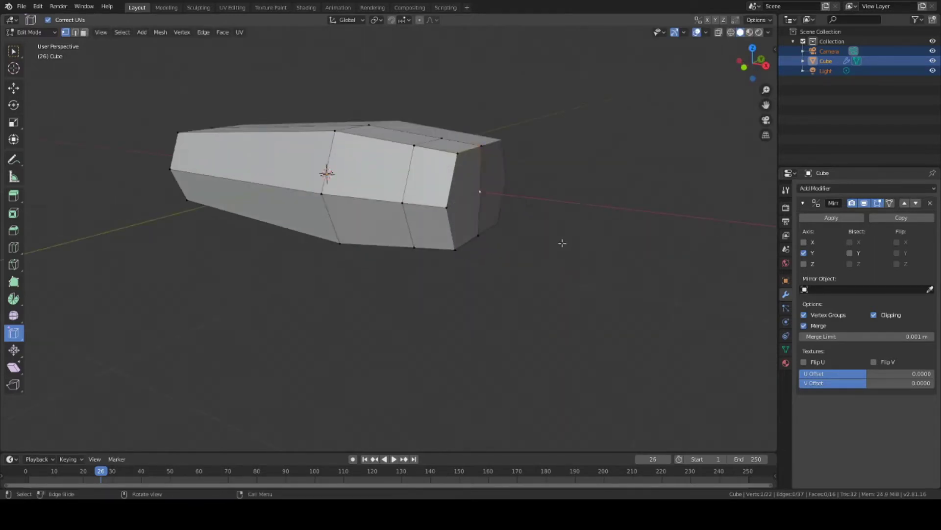
Pull the front-end vertex out along X, then narrow the front end faces along Y.
key(g)
key(x)
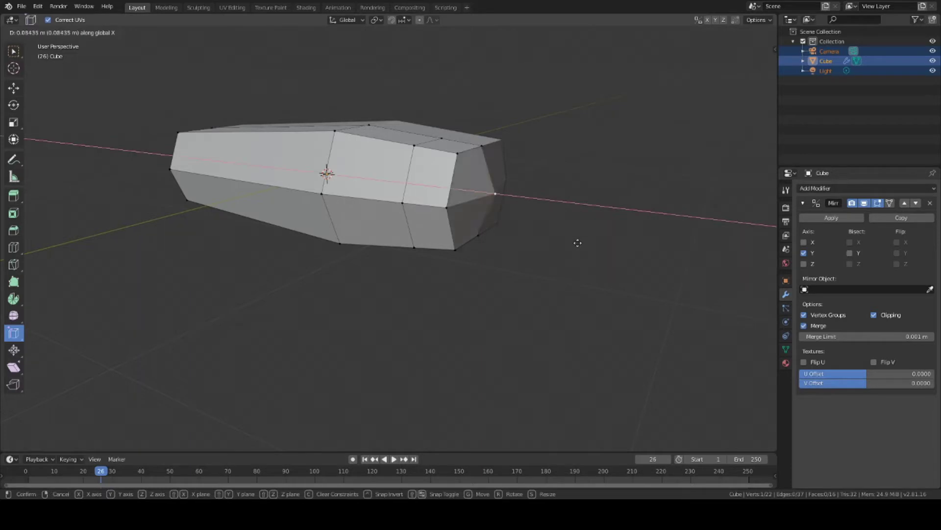
click(578, 242)
shift+click(478, 237)
middle_drag(494, 219, 441, 211)
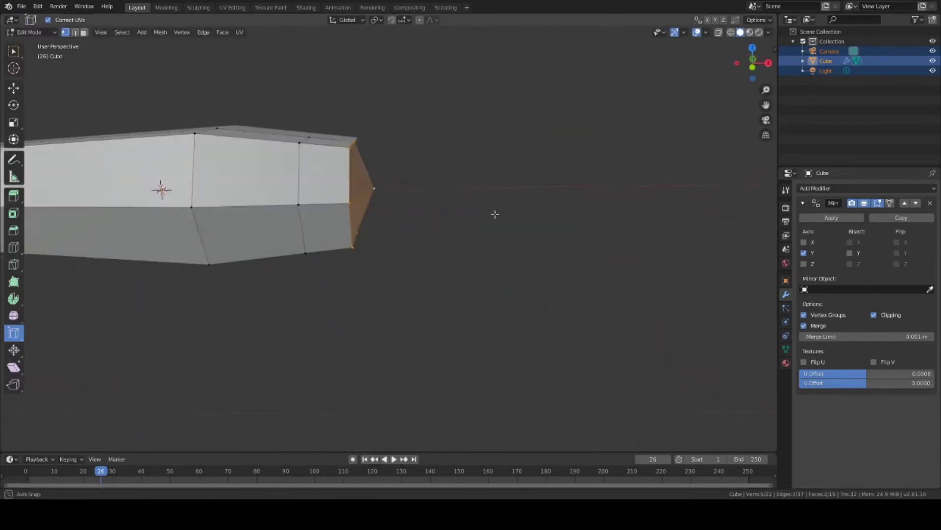
key(s)
key(y)
click(394, 207)
Move the front end faces along Z to set the tip's height.
key(s)
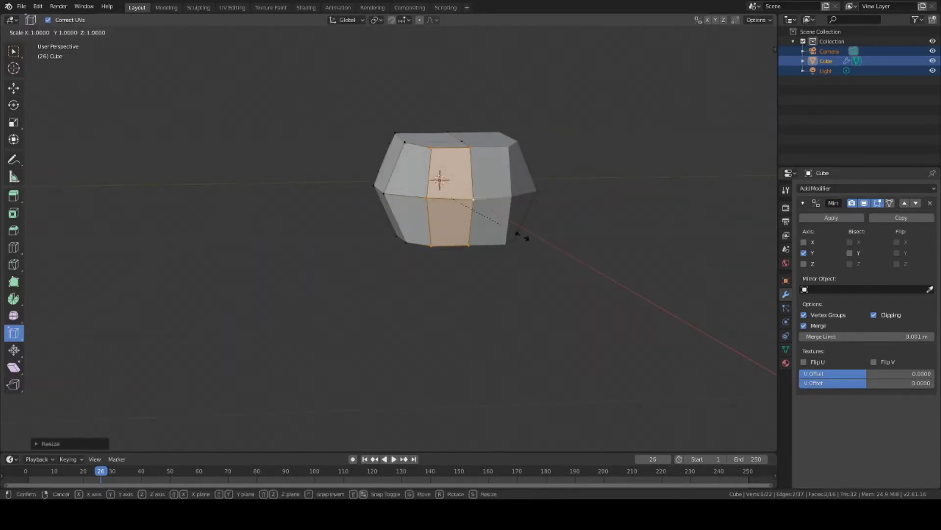
key(z)
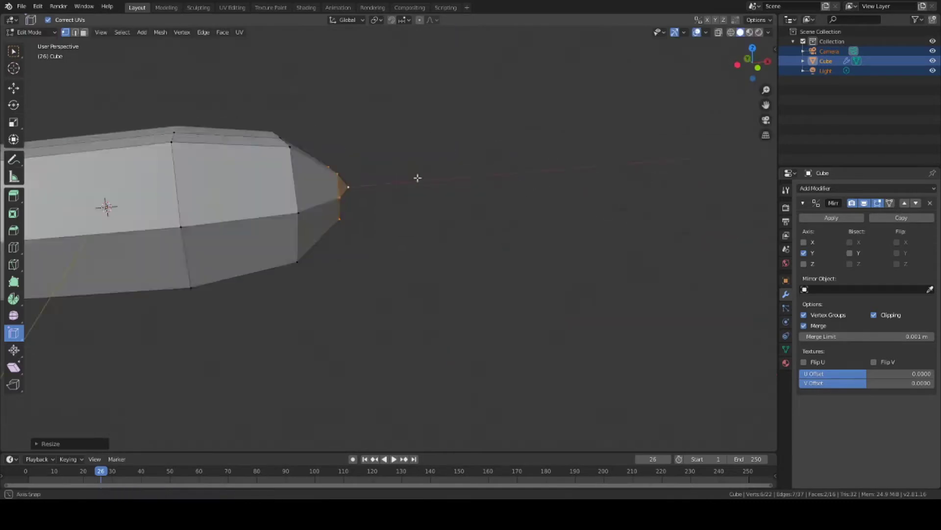
key(Escape)
key(g)
key(z)
click(408, 180)
middle_drag(358, 141, 323, 212)
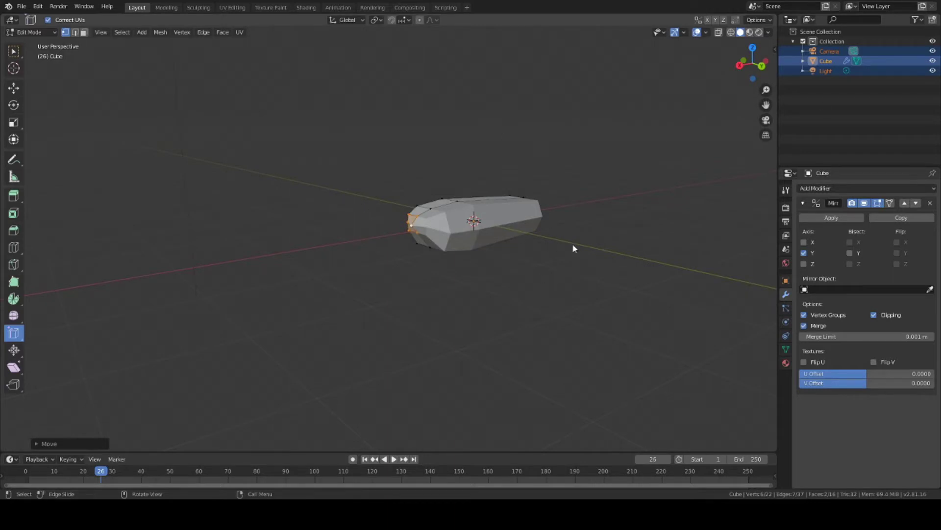
middle_drag(494, 145, 471, 125)
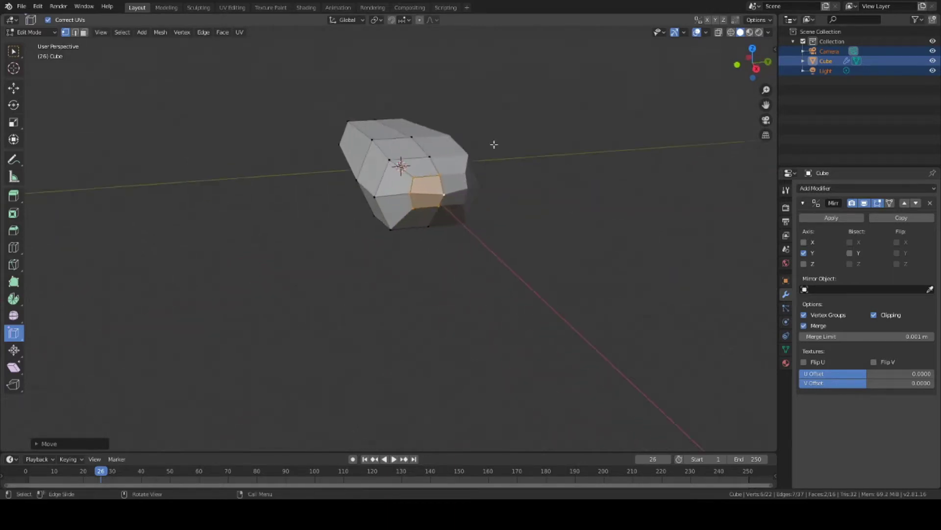
mouse_move(396, 211)
middle_down()
mouse_move(451, 170)
mouse_move(514, 164)
middle_up()
Scale the whole mesh along X to stretch the body lengthwise.
key(a)
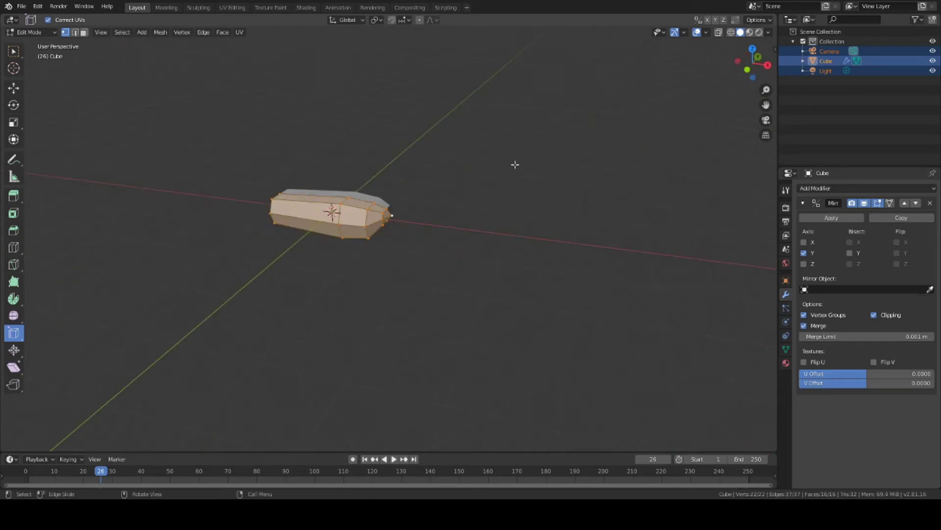
key(s)
key(x)
click(555, 178)
middle_drag(628, 200, 575, 22)
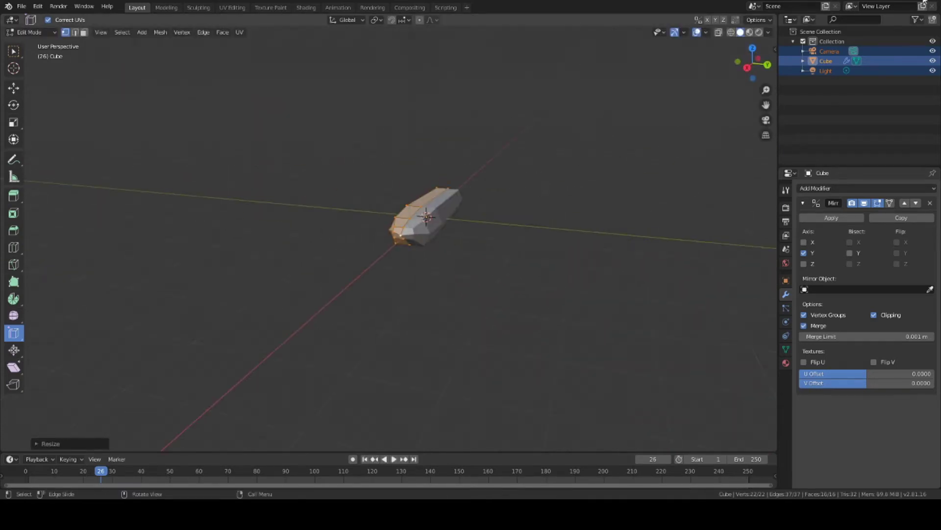
mouse_move(536, 167)
middle_down()
mouse_move(528, 176)
mouse_move(513, 170)
mouse_move(530, 181)
mouse_move(524, 159)
middle_up()
Select the edge loop near the tip and edge-slide it toward the head end.
key(alt+a)
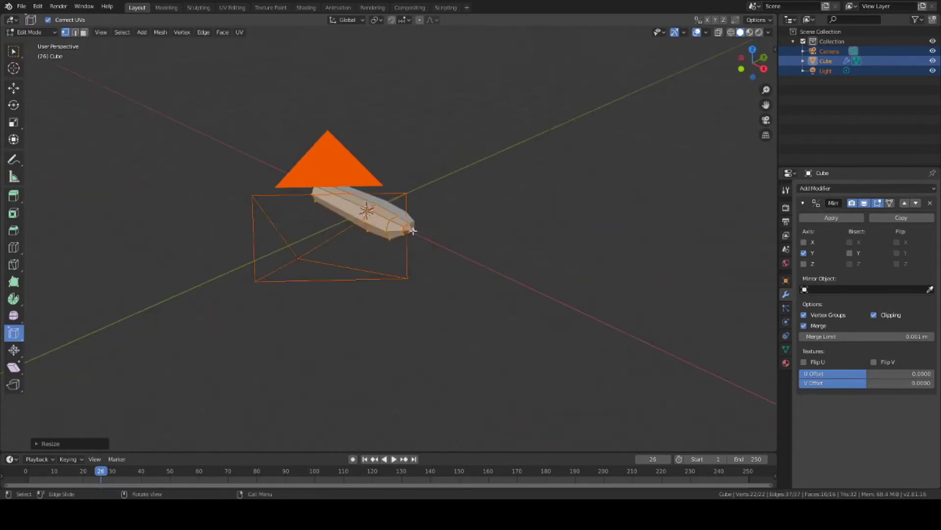
middle_drag(415, 247, 209, 332)
scroll(209, 332, up, 5)
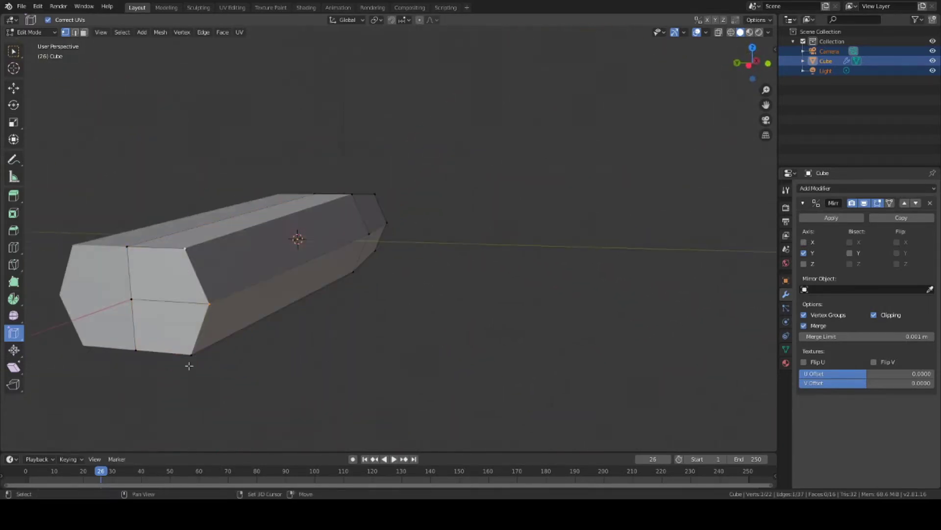
mouse_move(189, 365)
middle_down()
mouse_move(451, 291)
mouse_move(386, 294)
middle_up()
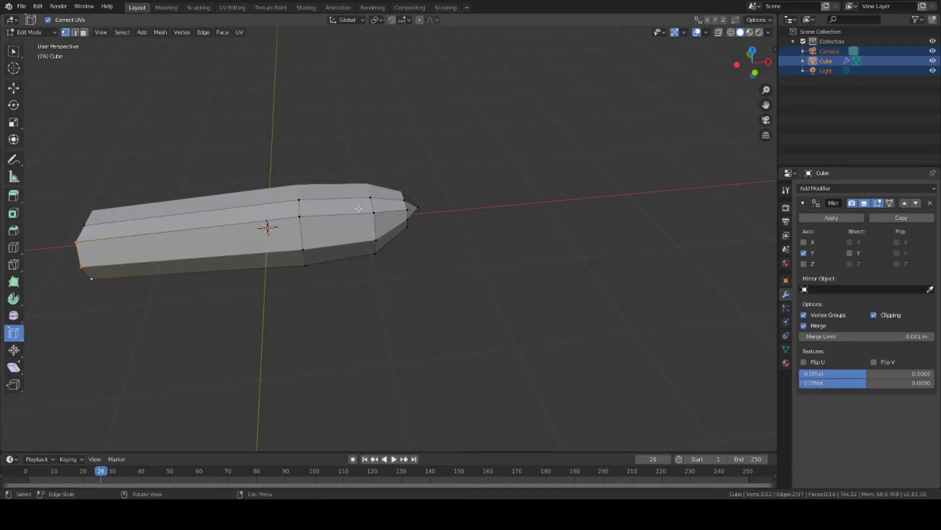
shift+click(379, 242)
mouse_move(378, 242)
middle_down()
mouse_move(422, 194)
mouse_move(431, 223)
mouse_move(420, 234)
middle_up()
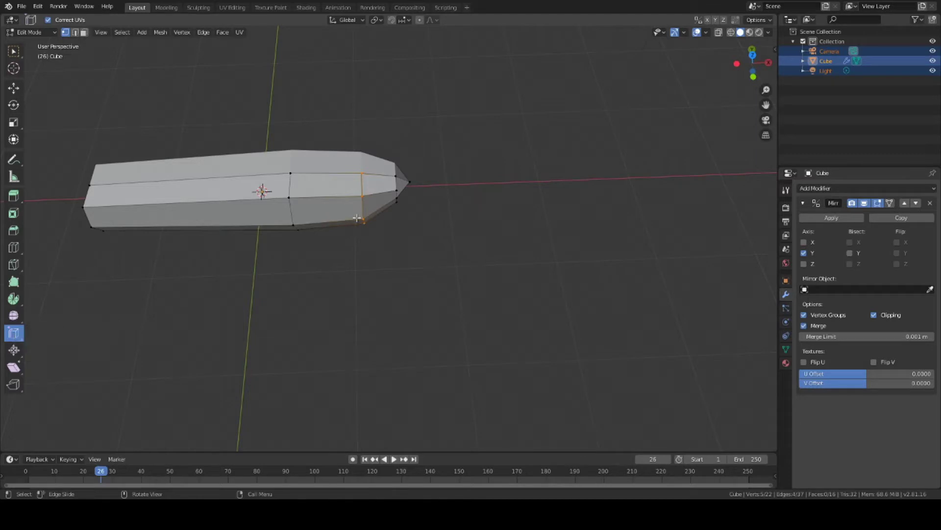
key(shift+space)
click(322, 219)
drag(385, 136, 356, 131)
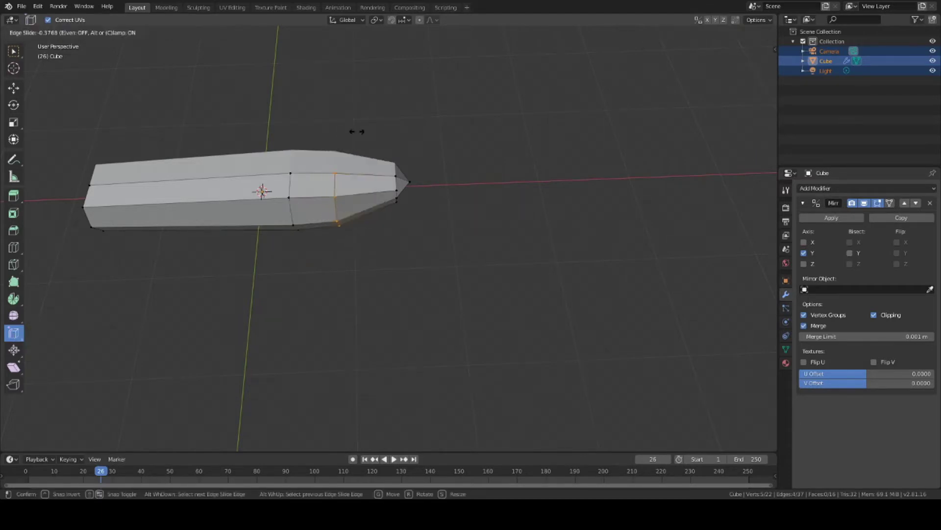
click(353, 132)
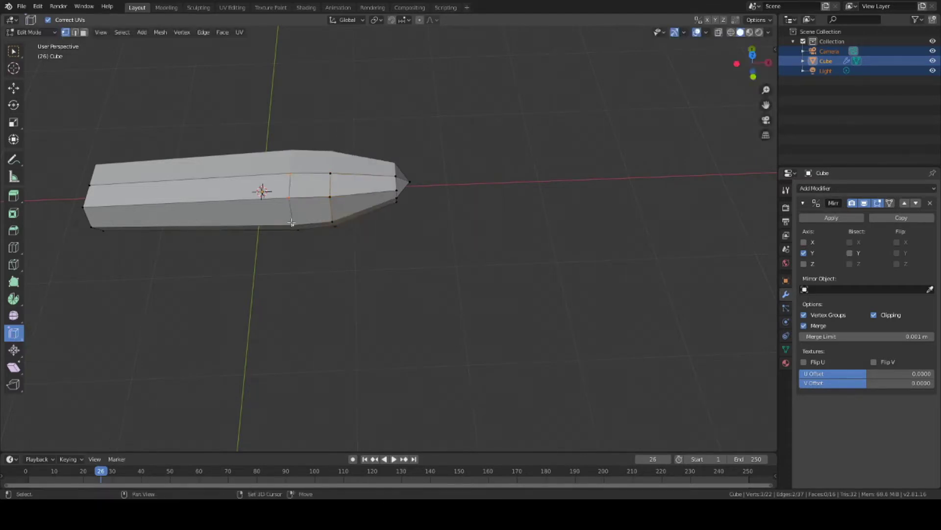
Edge-slide a second loop along the body, settling it slightly toward the head.
mouse_move(353, 132)
middle_down()
mouse_move(295, 236)
mouse_move(310, 213)
middle_up()
key(shift+space)
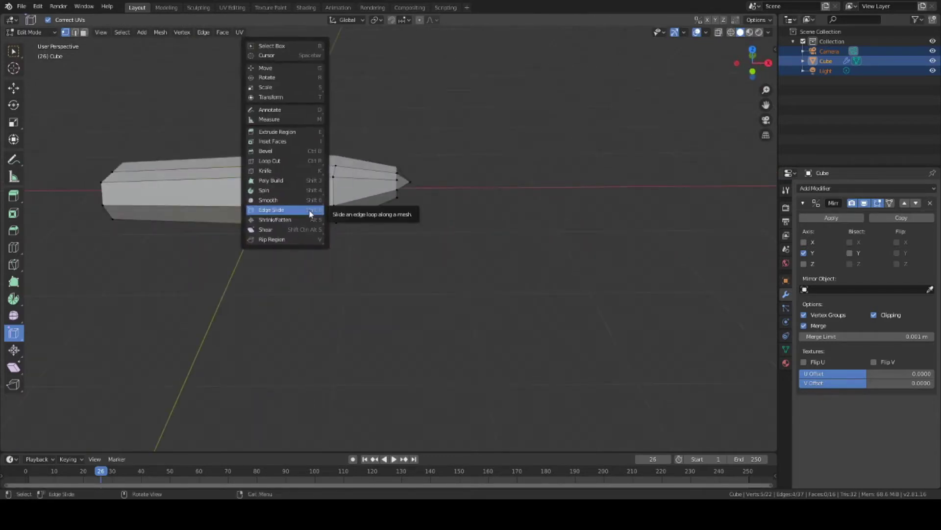
click(310, 213)
drag(319, 142, 309, 139)
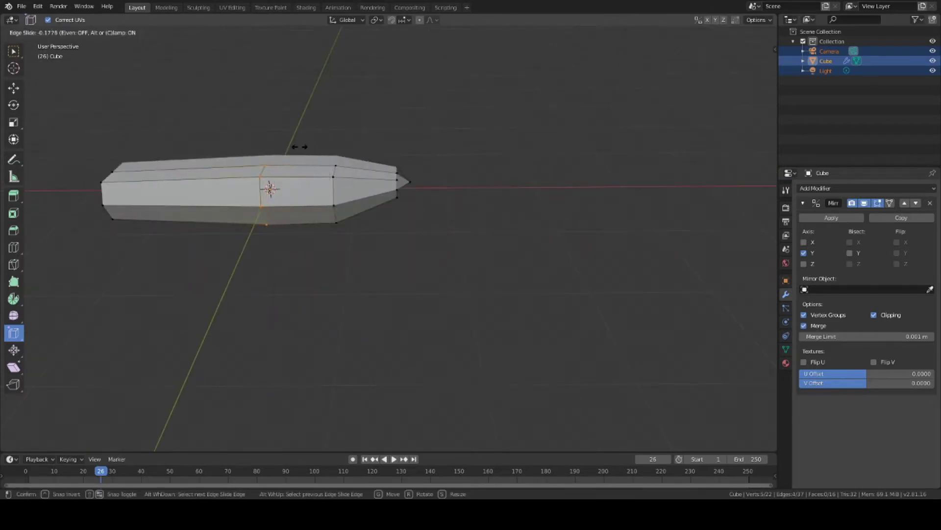
drag(304, 149, 319, 151)
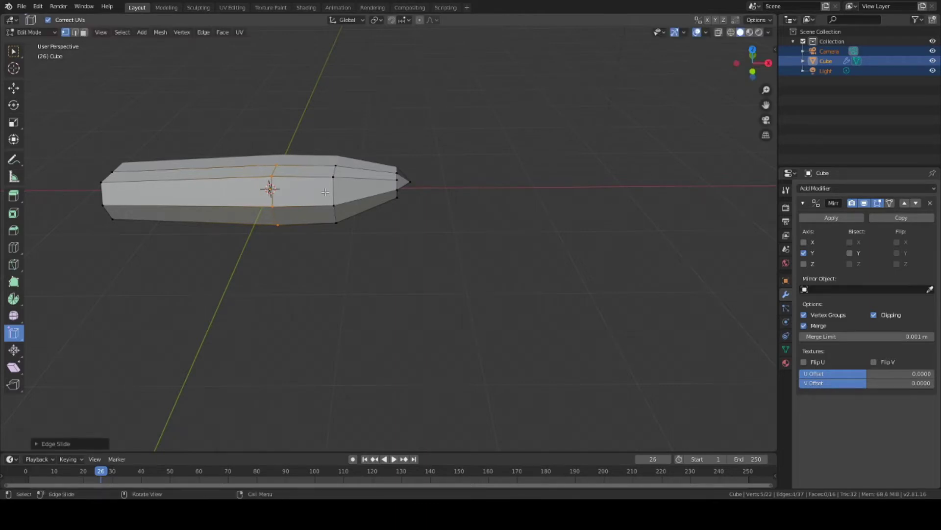
mouse_move(325, 193)
middle_down()
mouse_move(420, 248)
mouse_move(319, 244)
middle_up()
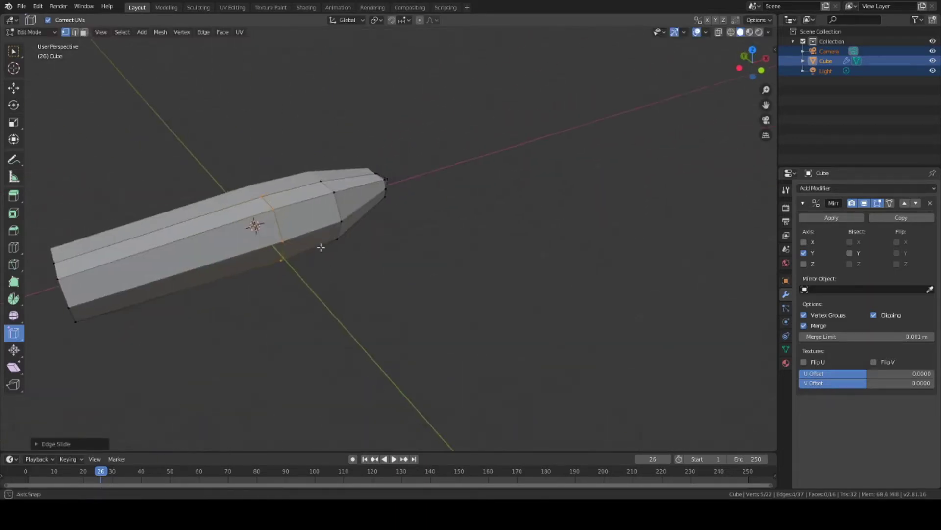
scroll(319, 244, down, 3)
Add a new loop cut across the body and slide it along the length.
click(159, 92)
click(14, 247)
click(295, 223)
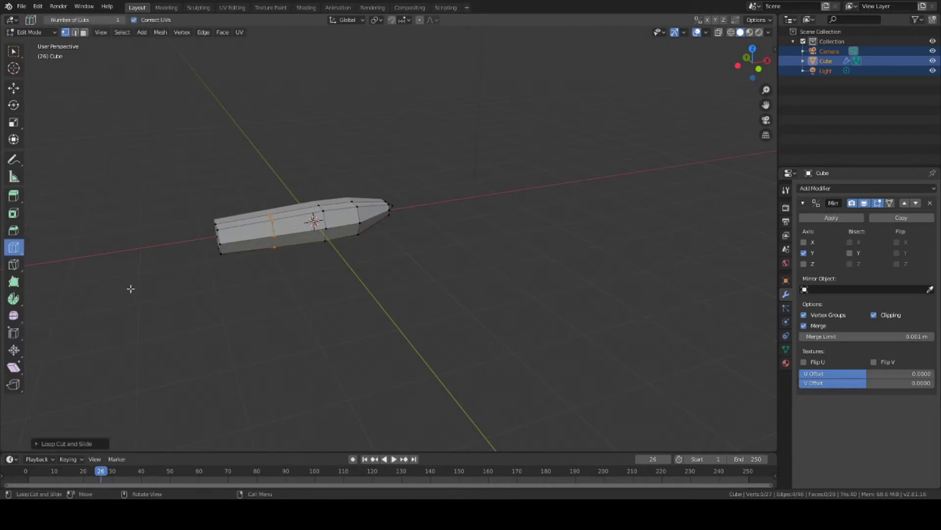
key(shift+space)
click(193, 264)
drag(193, 265, 315, 284)
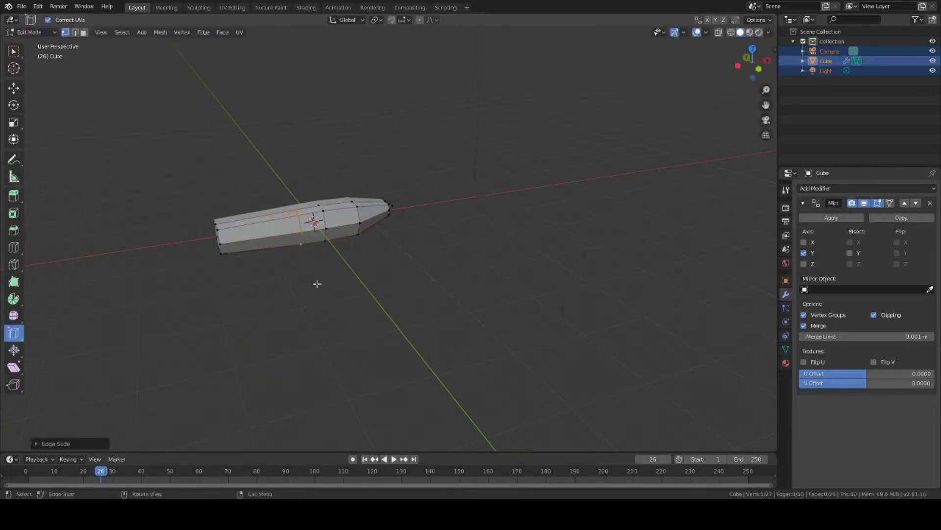
mouse_move(316, 284)
middle_down()
mouse_move(385, 279)
mouse_move(402, 265)
middle_up()
Flatten the middle face loop slightly by scaling it along Z.
alt+click(353, 291)
mouse_move(353, 290)
middle_down()
mouse_move(366, 320)
mouse_move(339, 273)
middle_up()
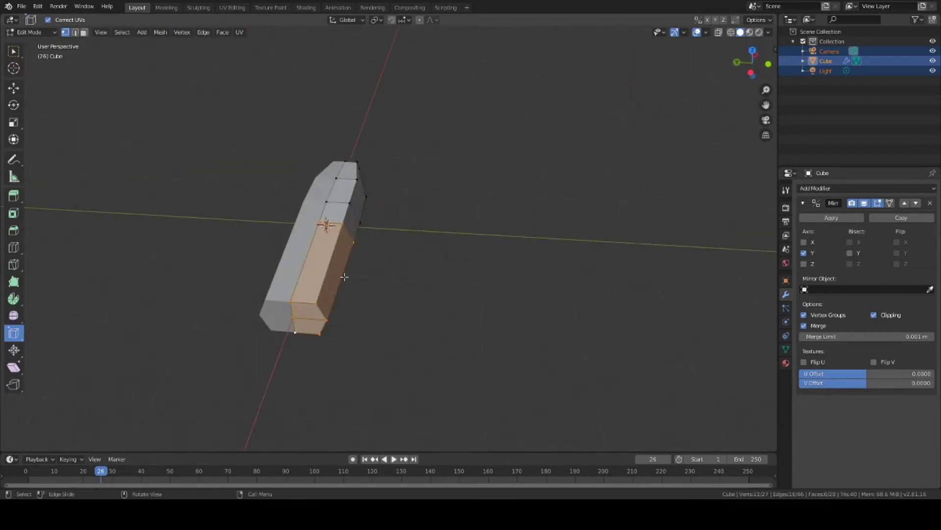
key(s)
click(340, 281)
key(s)
key(z)
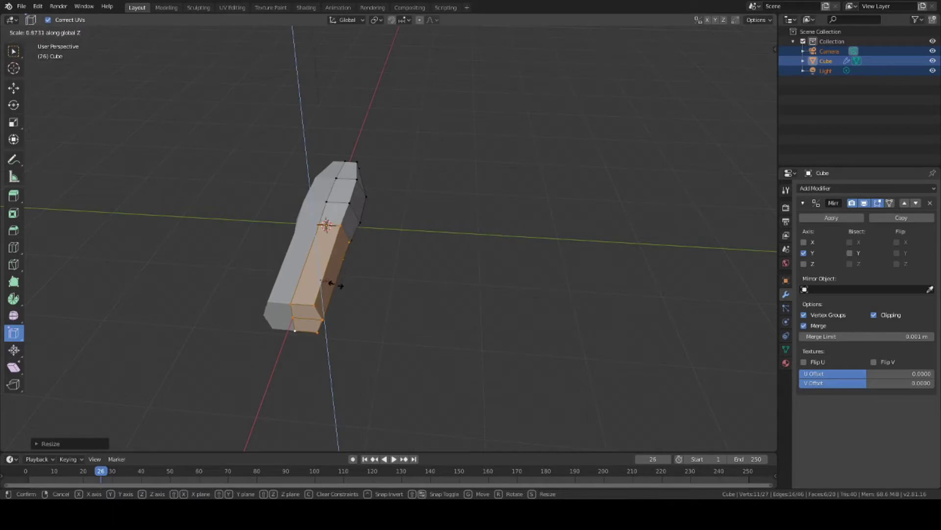
click(336, 284)
mouse_move(336, 284)
middle_down()
mouse_move(315, 282)
mouse_move(294, 147)
middle_up()
Clear the selection and pick a vertex on the flat rear end.
right_click(451, 109)
key(Escape)
click(13, 68)
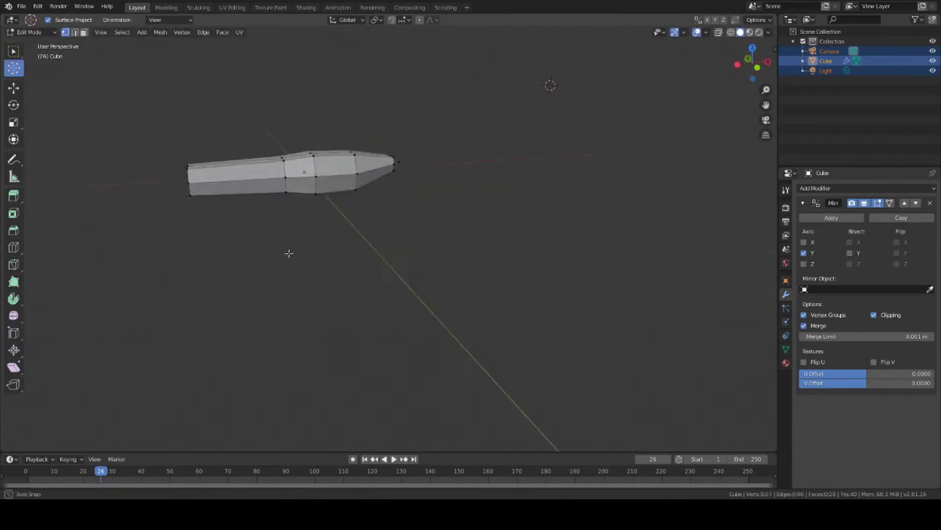
mouse_move(289, 253)
middle_down()
mouse_move(528, 113)
mouse_move(513, 97)
middle_up()
key(w)
click(284, 175)
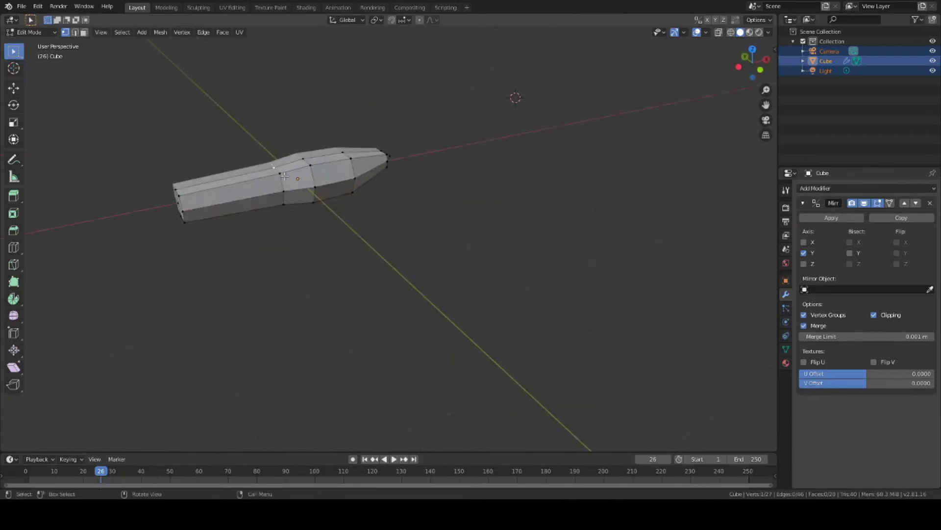
mouse_move(285, 176)
middle_down()
mouse_move(292, 273)
mouse_move(396, 266)
mouse_move(314, 276)
mouse_move(378, 250)
mouse_move(418, 262)
mouse_move(342, 227)
mouse_move(441, 147)
middle_up()
Shrink the two rear end cap faces so the body tapers to a spindle.
key(ctrl+KP_Add)
key(s)
key(y)
click(378, 263)
key(s)
click(348, 254)
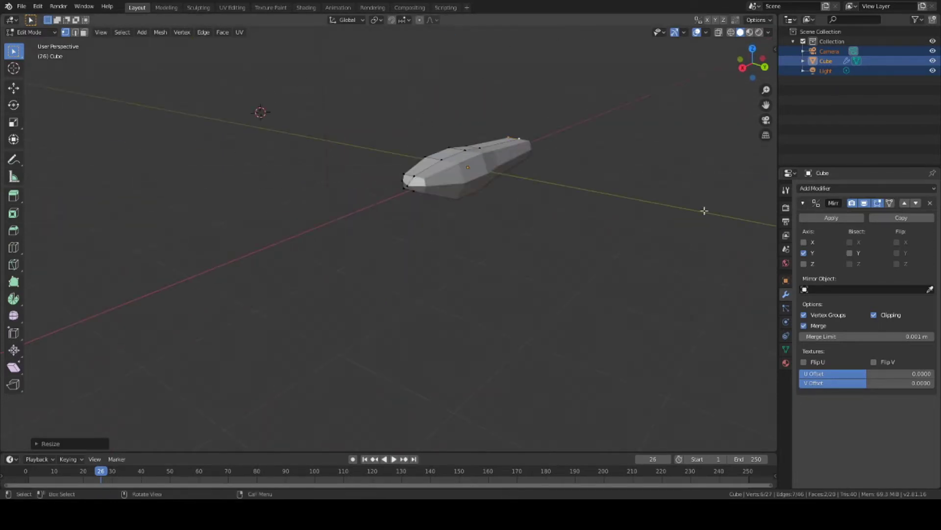
middle_drag(704, 210, 557, 183)
key(a)
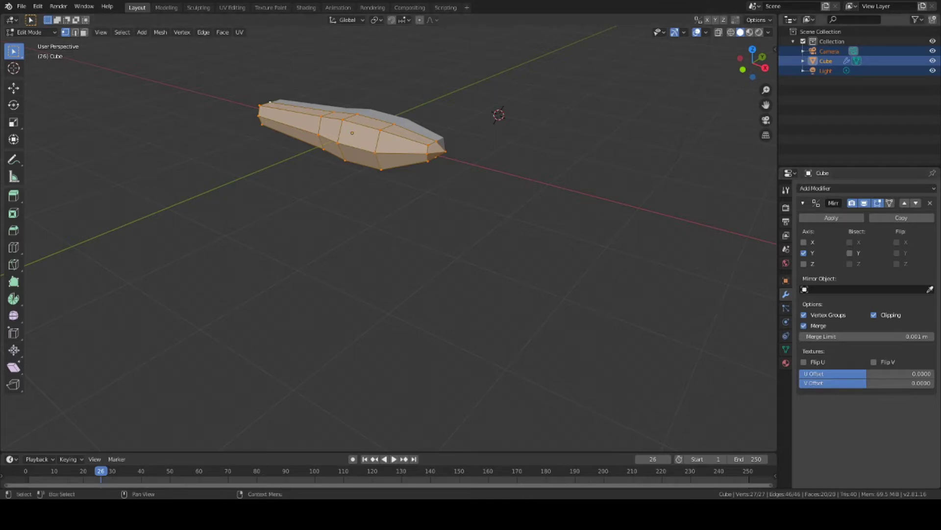
Select a single vertex at the nose and reposition it.
mouse_move(726, 127)
middle_down()
mouse_move(663, 154)
mouse_move(559, 166)
mouse_move(570, 155)
middle_up()
click(561, 259)
mouse_move(562, 258)
middle_down()
mouse_move(484, 208)
mouse_move(569, 206)
mouse_move(593, 195)
mouse_move(559, 213)
mouse_move(523, 157)
mouse_move(506, 164)
mouse_move(534, 181)
mouse_move(545, 175)
mouse_move(593, 193)
mouse_move(651, 183)
mouse_move(479, 204)
mouse_move(554, 166)
mouse_move(412, 174)
mouse_move(644, 135)
mouse_move(649, 145)
mouse_move(498, 204)
mouse_move(363, 178)
middle_up()
key(g)
click(570, 206)
scroll(412, 175, up, 2)
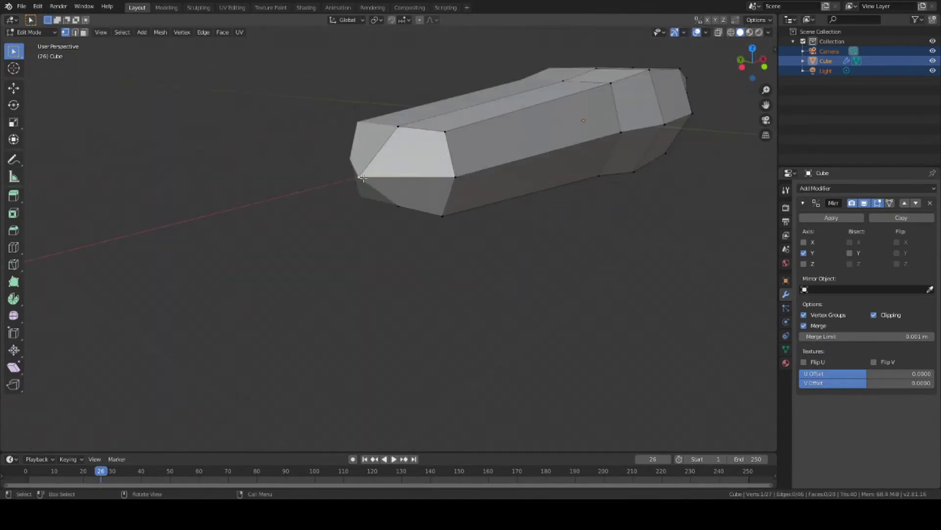
Push the front tip vertex further forward along X and select the lower nose vertex.
key(g)
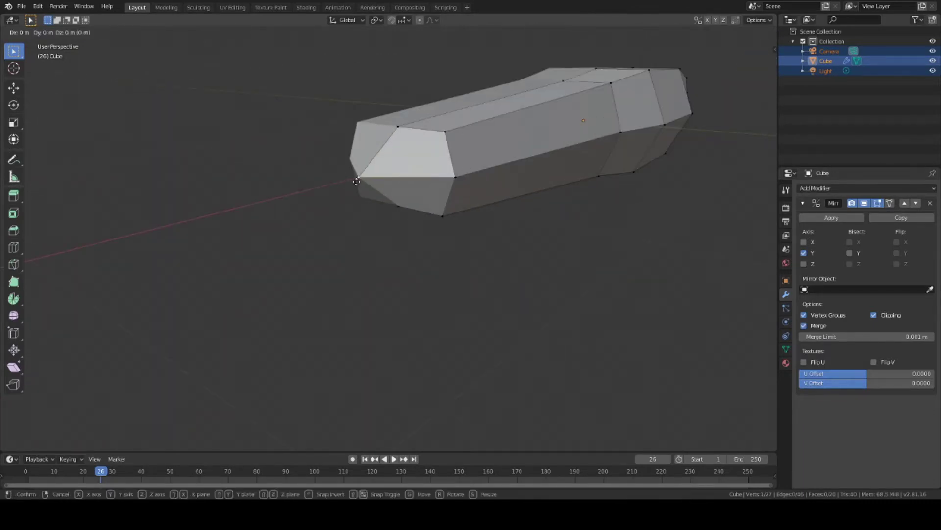
key(x)
click(338, 186)
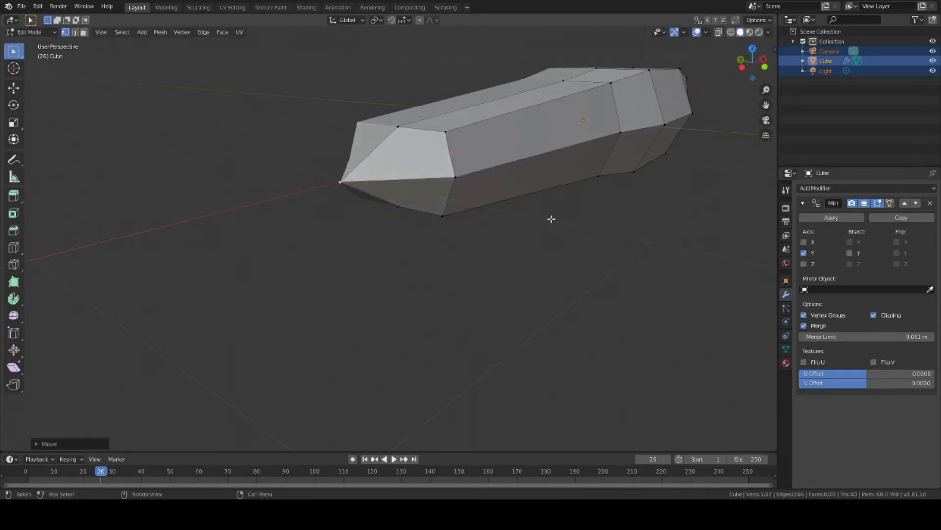
mouse_move(551, 219)
middle_down()
mouse_move(419, 210)
mouse_move(465, 251)
middle_up()
click(422, 206)
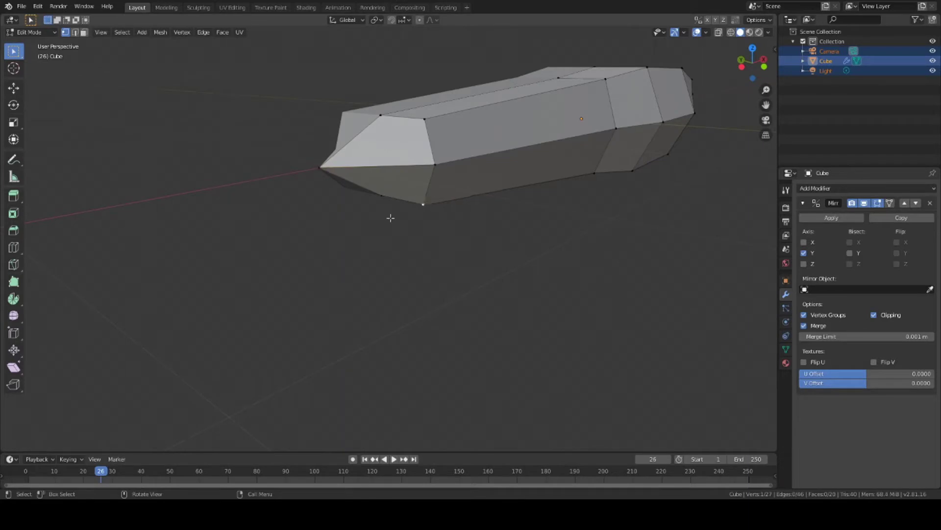
mouse_move(460, 192)
middle_down()
mouse_move(481, 206)
mouse_move(461, 193)
middle_up()
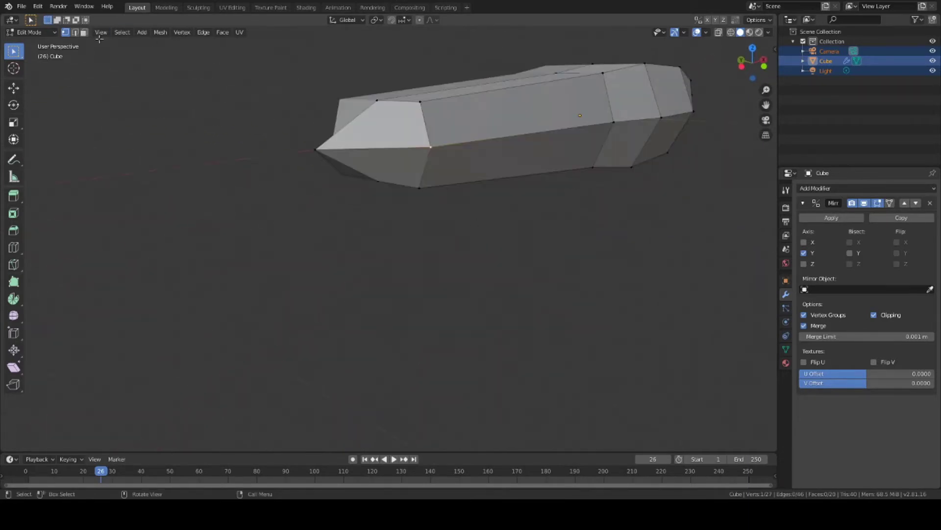
Select the upper edge of the front face while switching between face and edge modes.
click(74, 32)
key(2)
click(505, 96)
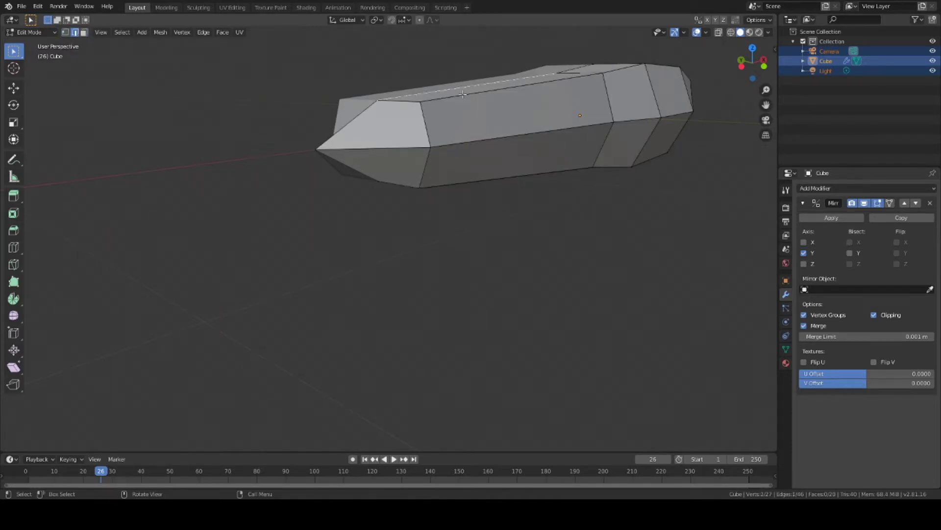
click(85, 33)
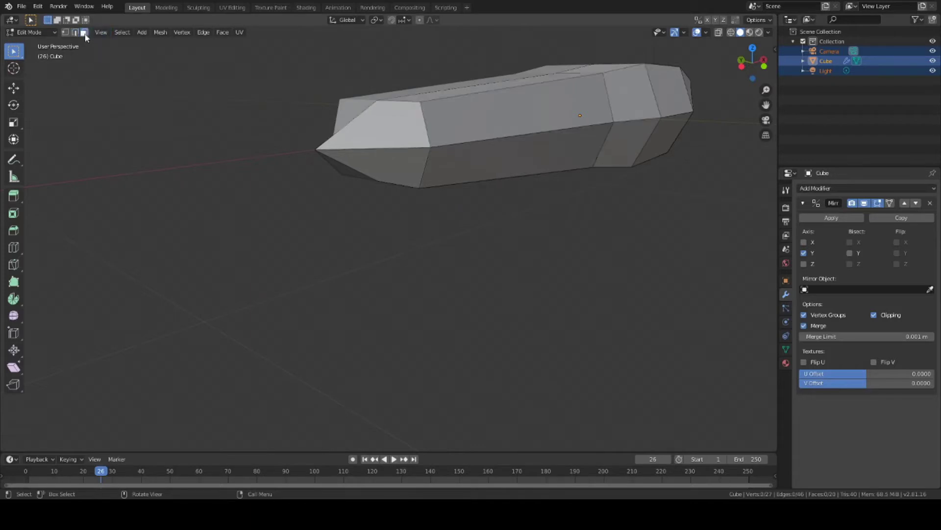
Delete the lower front face of the nose and return to vertex selection.
click(430, 168)
key(x)
click(452, 222)
mouse_move(453, 223)
middle_down()
mouse_move(401, 199)
mouse_move(518, 183)
middle_up()
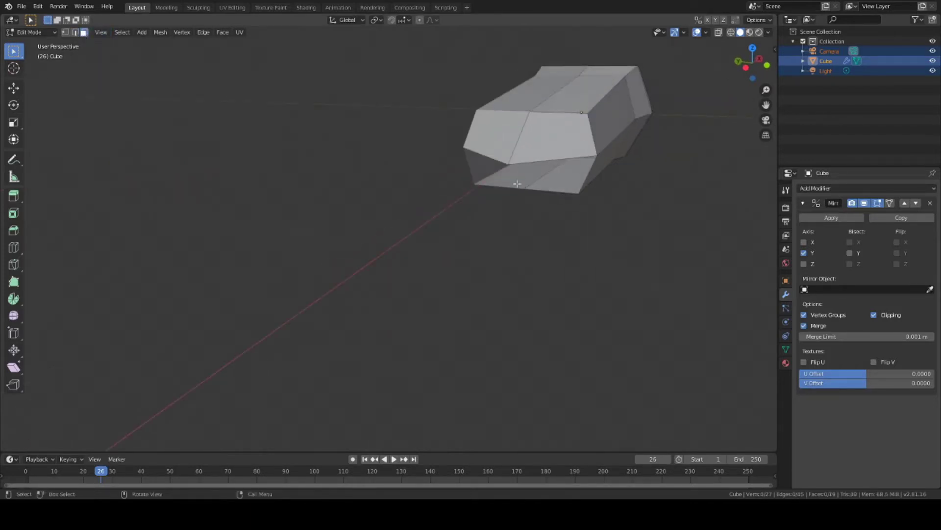
click(66, 32)
mouse_move(416, 187)
middle_down()
mouse_move(487, 185)
mouse_move(485, 205)
mouse_move(540, 223)
mouse_move(515, 216)
mouse_move(538, 216)
mouse_move(535, 244)
mouse_move(500, 242)
mouse_move(558, 257)
mouse_move(503, 251)
middle_up()
Move the bottom vertex vertically along Z.
click(498, 222)
key(g)
key(z)
click(504, 219)
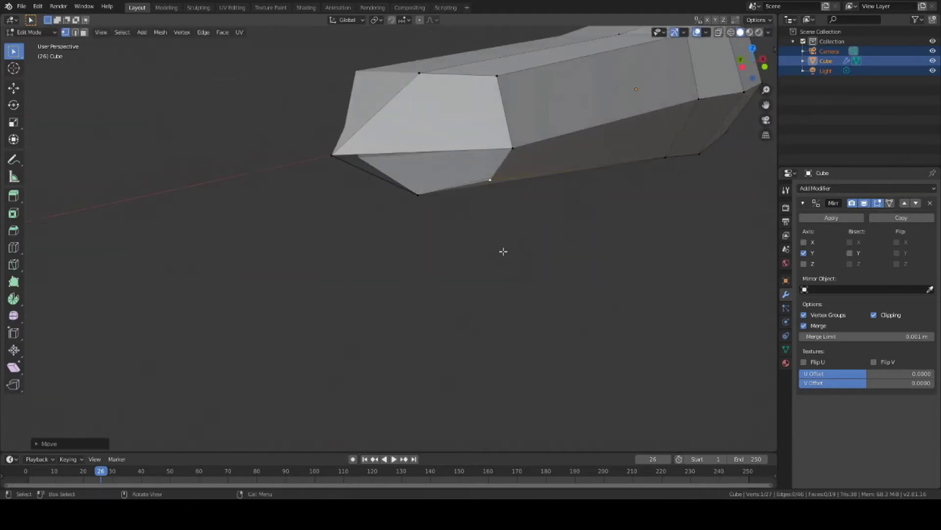
mouse_move(503, 138)
middle_down()
mouse_move(490, 286)
mouse_move(554, 223)
middle_up()
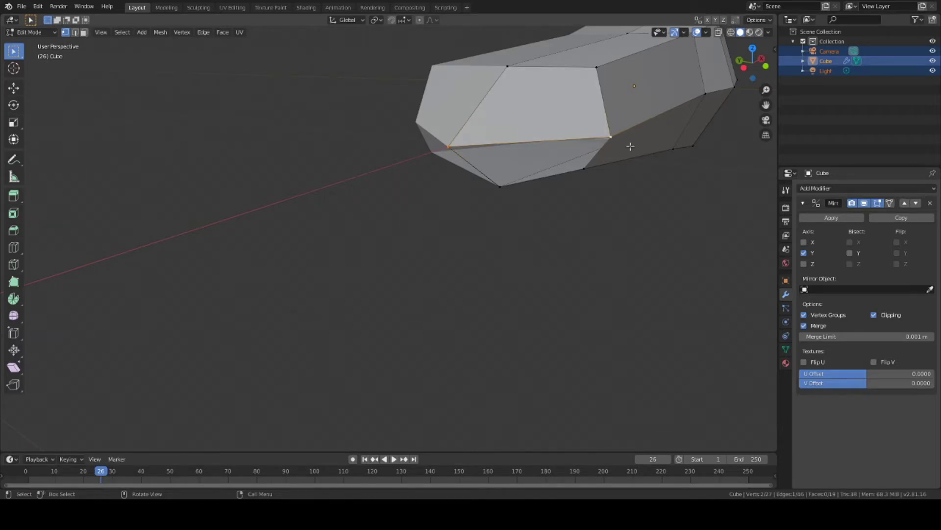
Extrude the edge downward into a new face below the body and reposition it.
key(e)
click(608, 258)
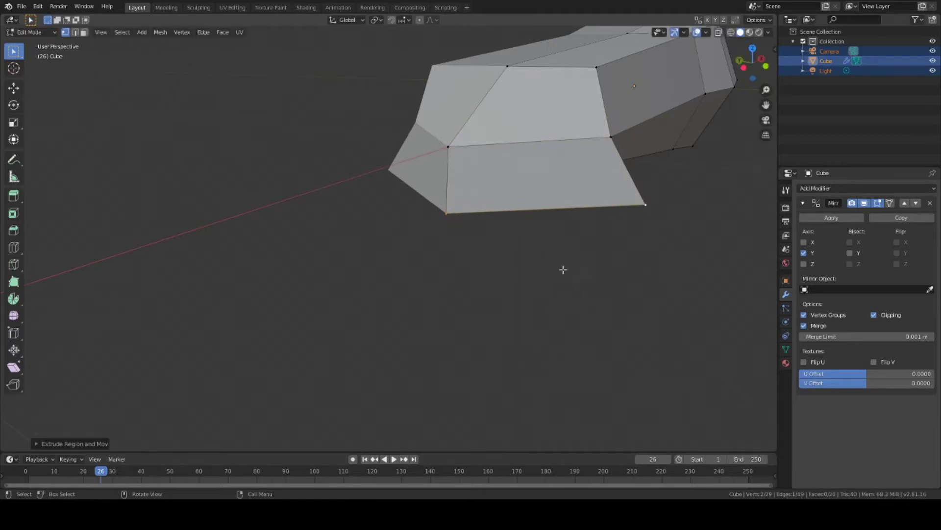
scroll(564, 266, up, 3)
scroll(576, 264, down, 3)
mouse_move(550, 275)
middle_down()
mouse_move(508, 288)
mouse_move(366, 238)
mouse_move(385, 264)
mouse_move(342, 210)
mouse_move(472, 326)
mouse_move(430, 352)
mouse_move(494, 372)
mouse_move(347, 346)
mouse_move(479, 366)
mouse_move(537, 326)
mouse_move(475, 273)
mouse_move(485, 267)
middle_up()
key(g)
click(523, 268)
Merge the new flap's duplicate vertices.
click(366, 238)
right_click(479, 366)
click(470, 363)
mouse_move(475, 213)
middle_down()
mouse_move(497, 240)
mouse_move(390, 263)
middle_up()
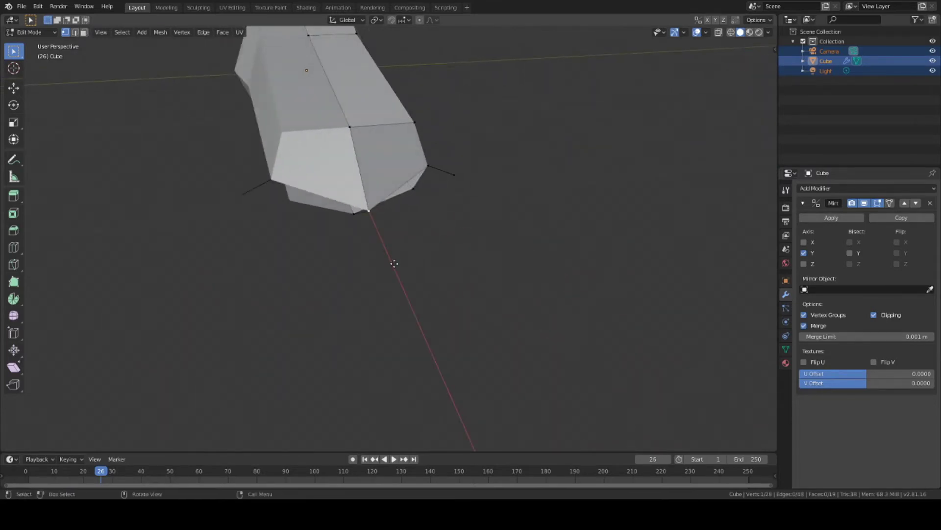
Extrude a new vertex from the fin edge and fill a triangular face with two bottom vertices.
key(e)
click(391, 262)
mouse_move(452, 313)
middle_down()
mouse_move(267, 233)
mouse_move(386, 269)
middle_up()
key(g)
click(291, 223)
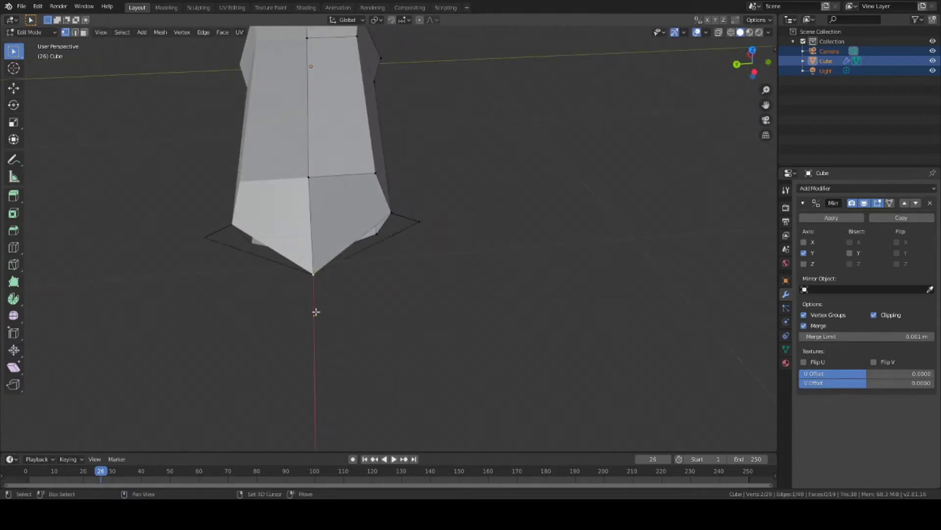
shift+click(313, 273)
shift+click(418, 221)
key(f)
mouse_move(313, 272)
middle_down()
mouse_move(330, 227)
mouse_move(341, 231)
middle_up()
Move the selected fin vertex along Y.
middle_drag(400, 229, 479, 267)
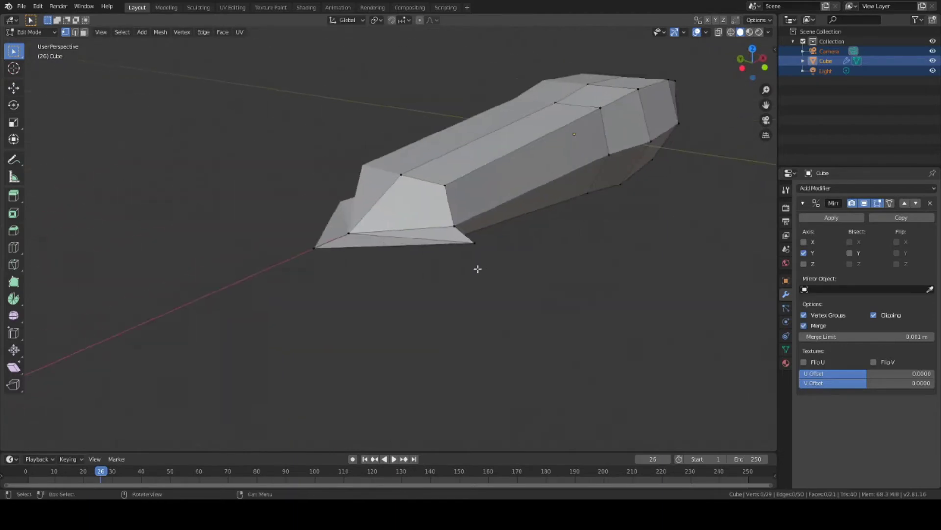
scroll(479, 266, up, 5)
scroll(479, 267, down, 5)
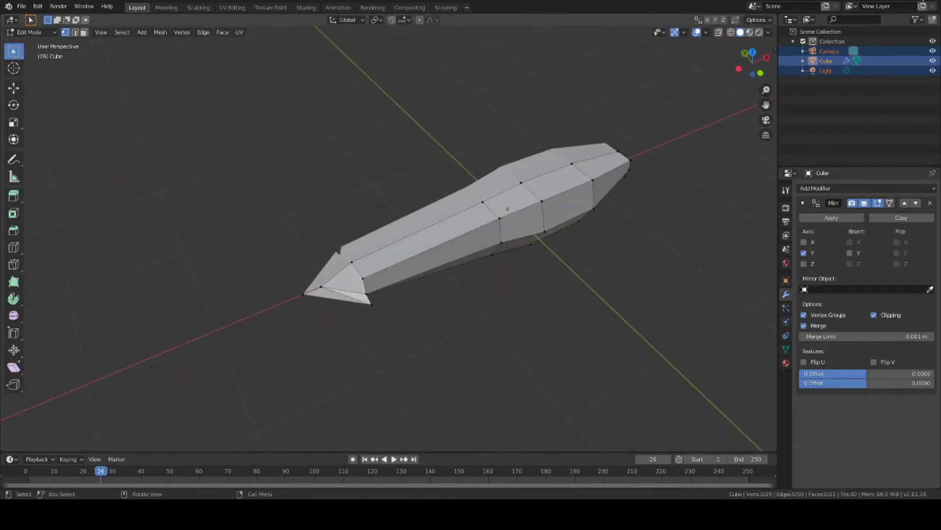
mouse_move(395, 265)
middle_down()
mouse_move(552, 330)
mouse_move(446, 337)
mouse_move(496, 319)
middle_up()
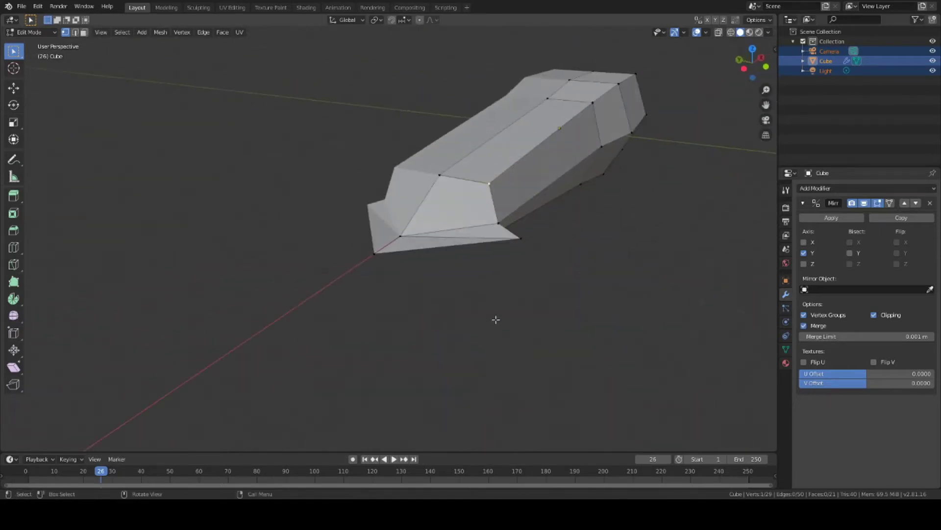
key(g)
key(y)
click(619, 198)
Shift the tail tip vertex along Y.
mouse_move(620, 197)
middle_down()
mouse_move(633, 226)
mouse_move(519, 252)
middle_up()
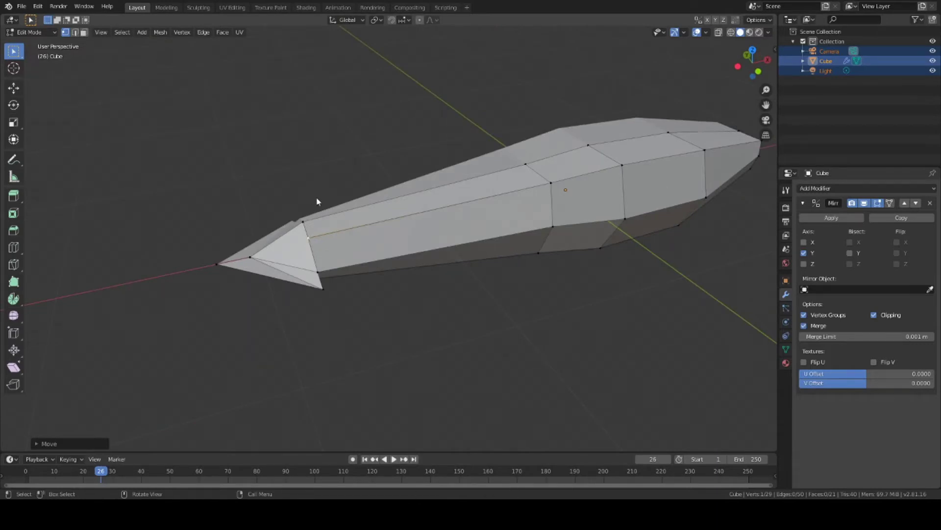
middle_drag(407, 236, 505, 307)
scroll(426, 212, up, 5)
middle_drag(426, 212, 334, 229)
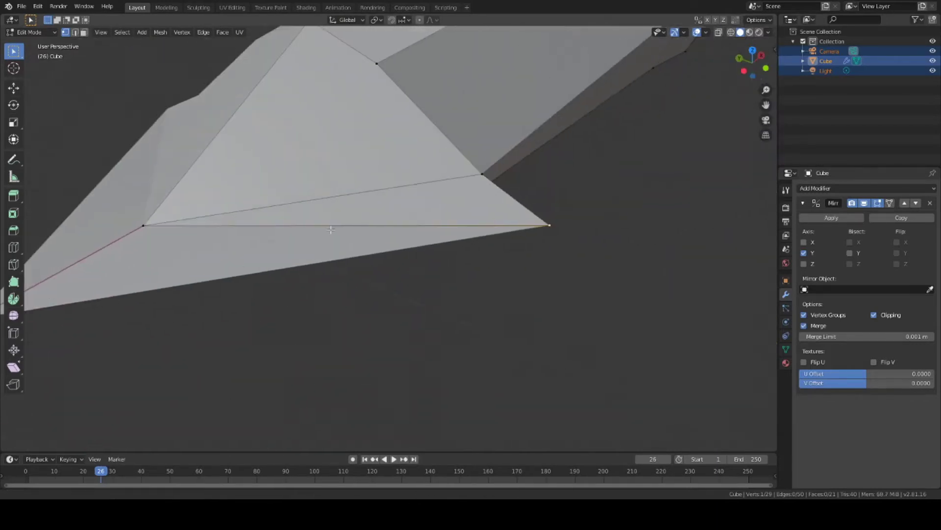
key(g)
key(y)
click(380, 239)
scroll(380, 240, down, 5)
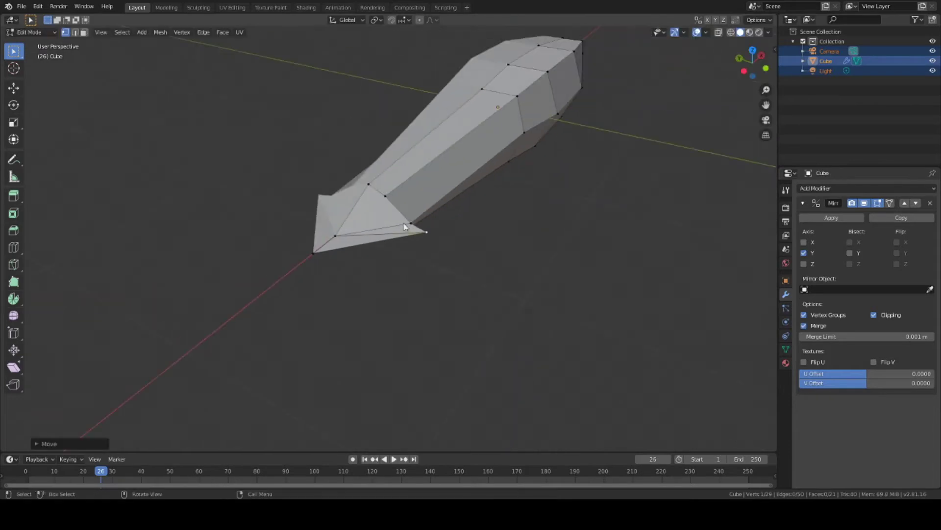
Adjust the tip vertex's height along Z and review the fish from above.
key(g)
key(z)
click(442, 250)
mouse_move(441, 250)
middle_down()
mouse_move(458, 225)
mouse_move(511, 209)
middle_up()
middle_drag(441, 186, 460, 185)
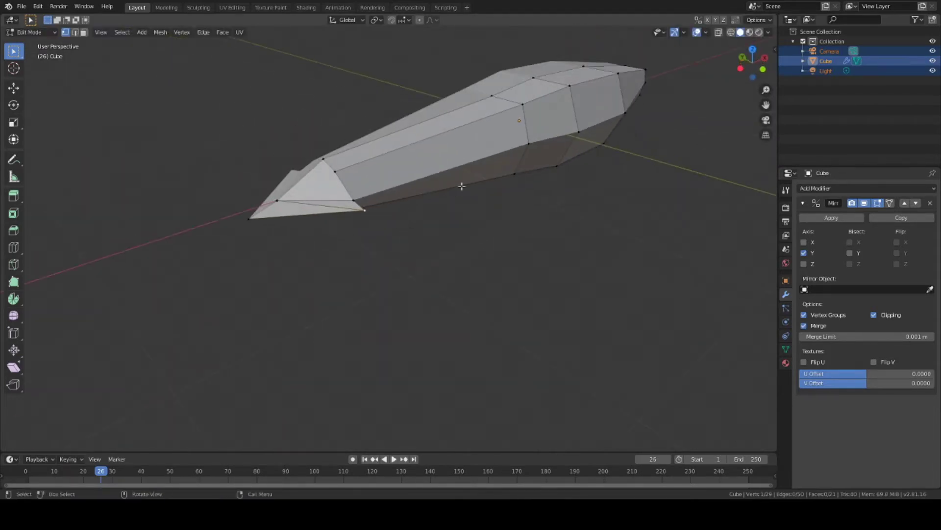
mouse_move(372, 244)
middle_down()
mouse_move(504, 274)
mouse_move(464, 217)
mouse_move(437, 288)
middle_up()
Extrude a new point from the tail tip along the X axis.
key(e)
key(x)
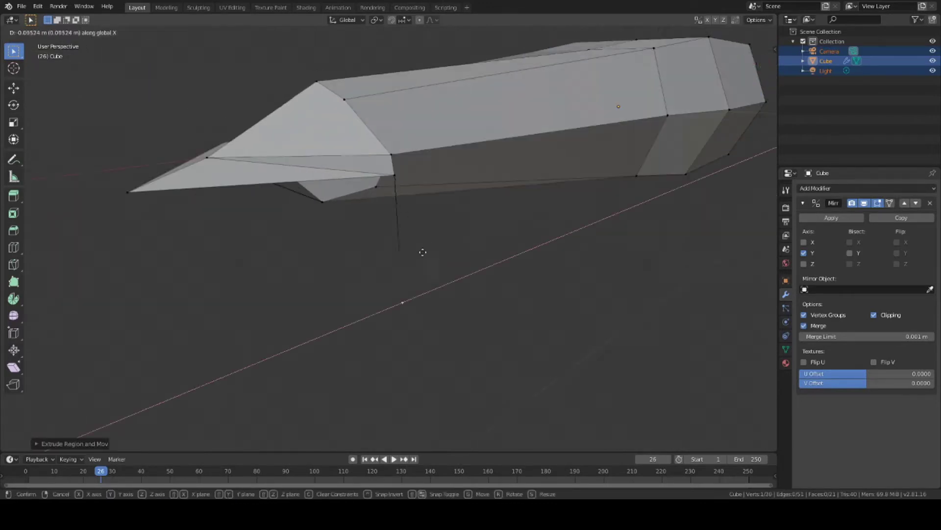
click(378, 256)
mouse_move(378, 257)
middle_down()
mouse_move(406, 248)
mouse_move(444, 192)
mouse_move(427, 195)
mouse_move(423, 178)
mouse_move(733, 326)
mouse_move(430, 214)
middle_up()
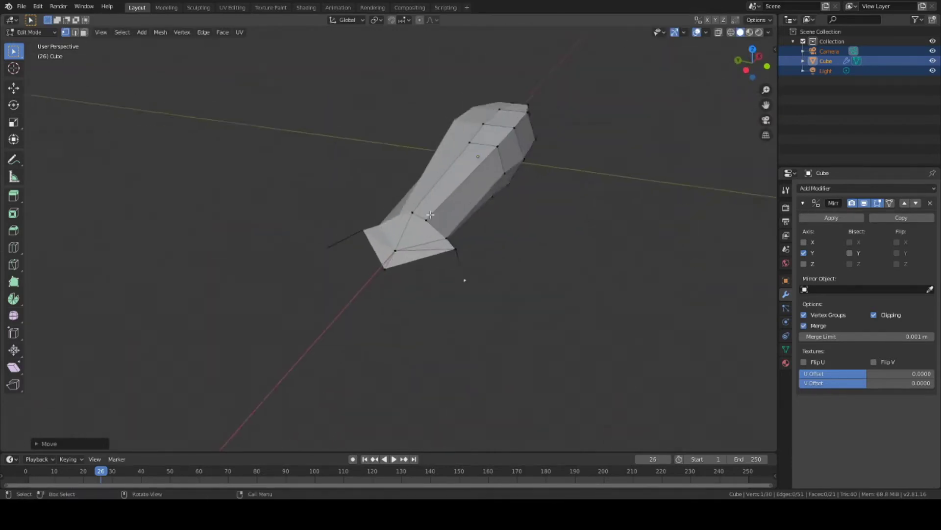
scroll(431, 215, up, 2)
scroll(410, 273, down, 1)
Fill a triangular face between the selected tail vertices.
shift+click(543, 260)
key(f)
middle_drag(543, 260, 412, 271)
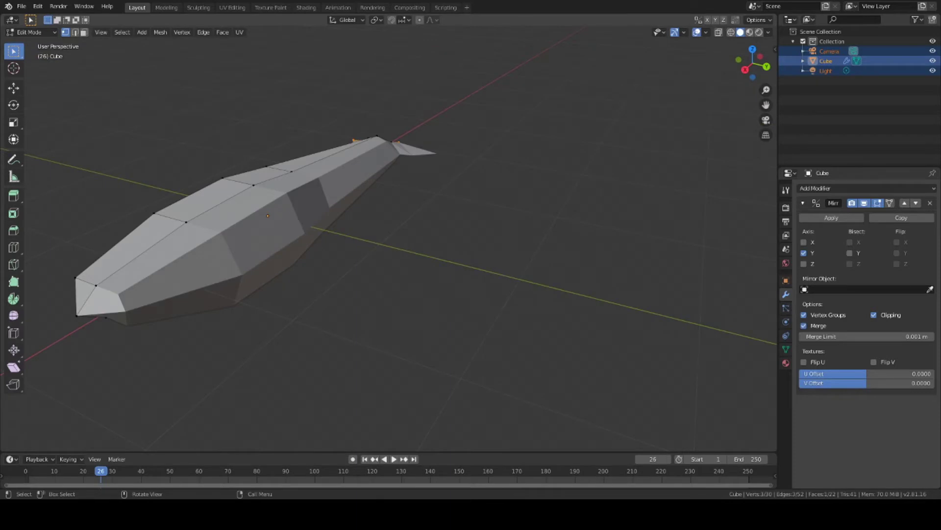
mouse_move(498, 237)
middle_down()
mouse_move(492, 159)
mouse_move(262, 160)
mouse_move(508, 316)
middle_up()
scroll(263, 160, up, 2)
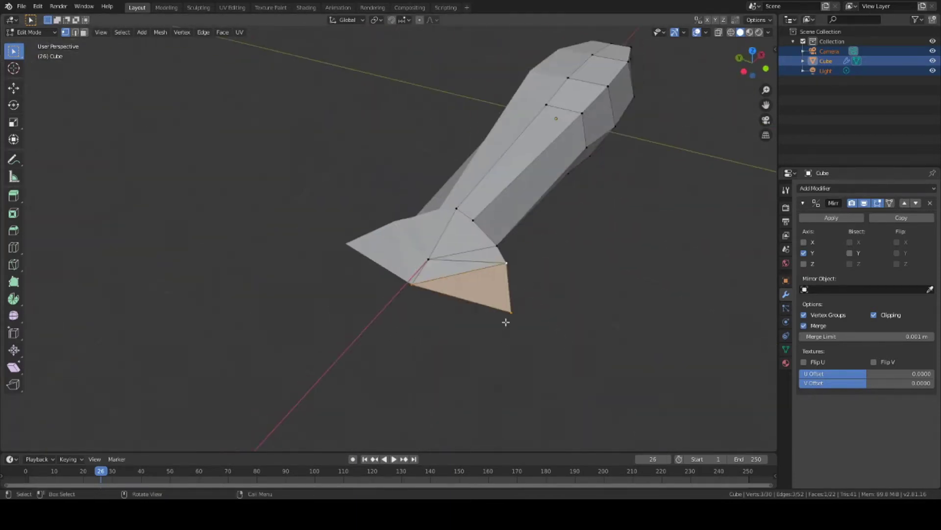
scroll(507, 316, down, 2)
scroll(508, 316, up, 2)
Select the tail tip vertex and test moving it, cancelling each move and leaving it unchanged.
click(407, 269)
middle_drag(407, 269, 412, 284)
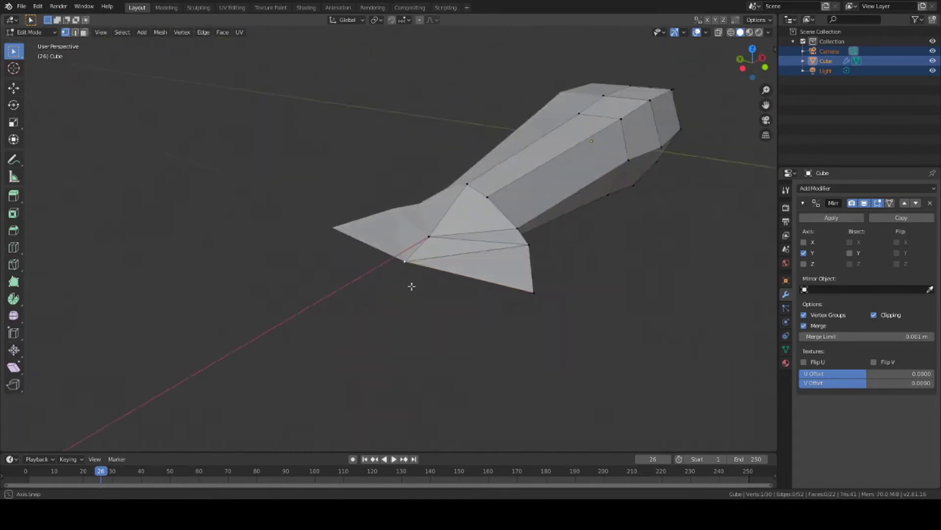
scroll(412, 285, up, 2)
key(g)
key(Escape)
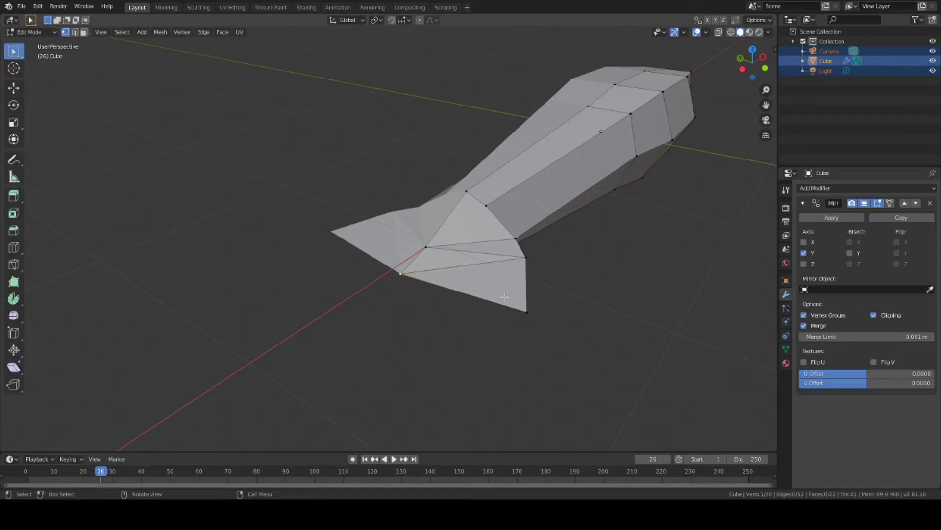
key(g)
key(Escape)
key(g)
key(Escape)
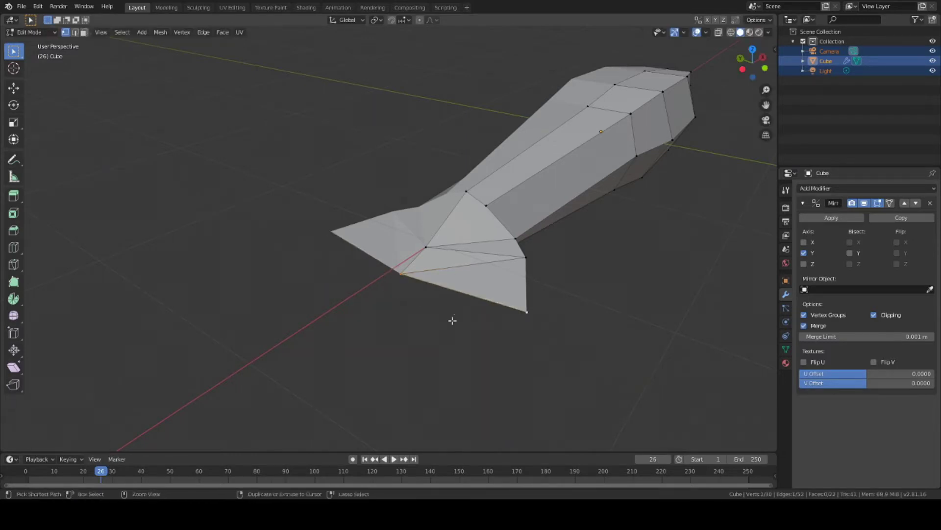
key(ctrl+z)
middle_drag(440, 286, 484, 265)
Try extruding a vertex along Y, then undo it.
key(e)
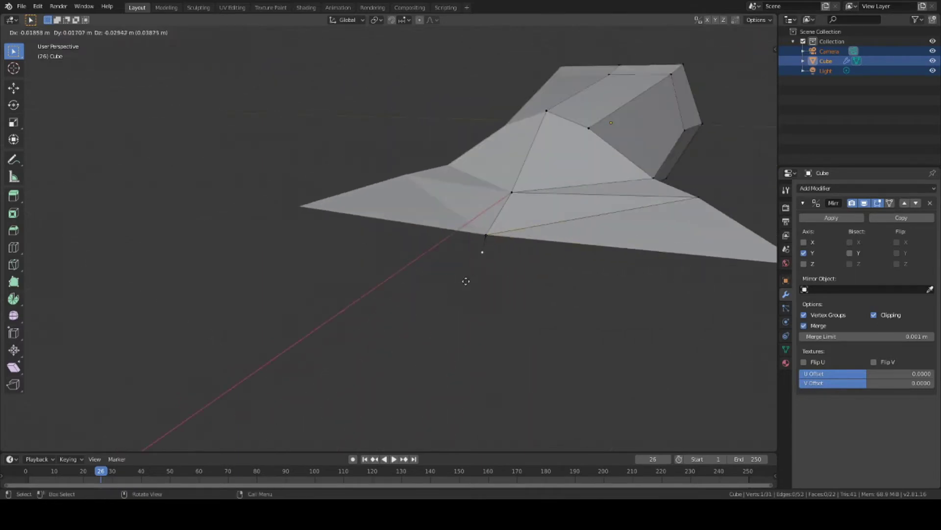
key(y)
click(450, 295)
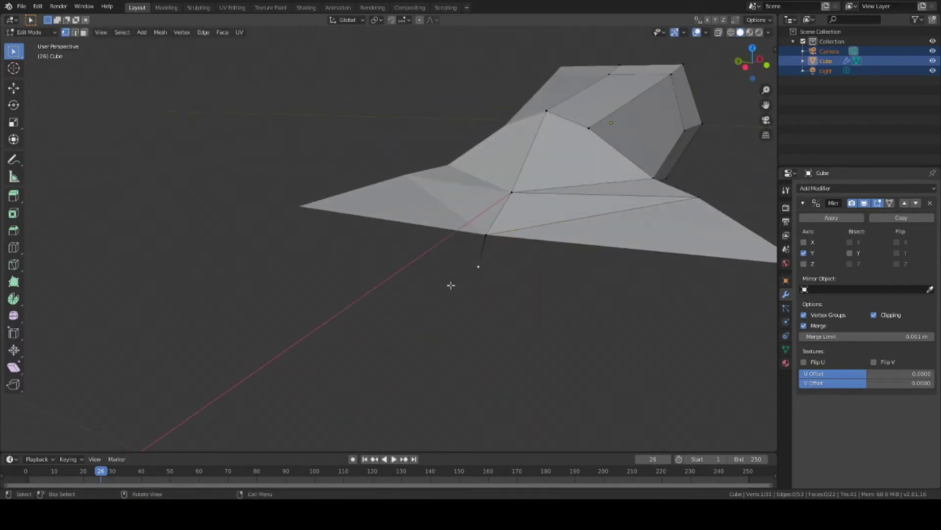
key(ctrl+z)
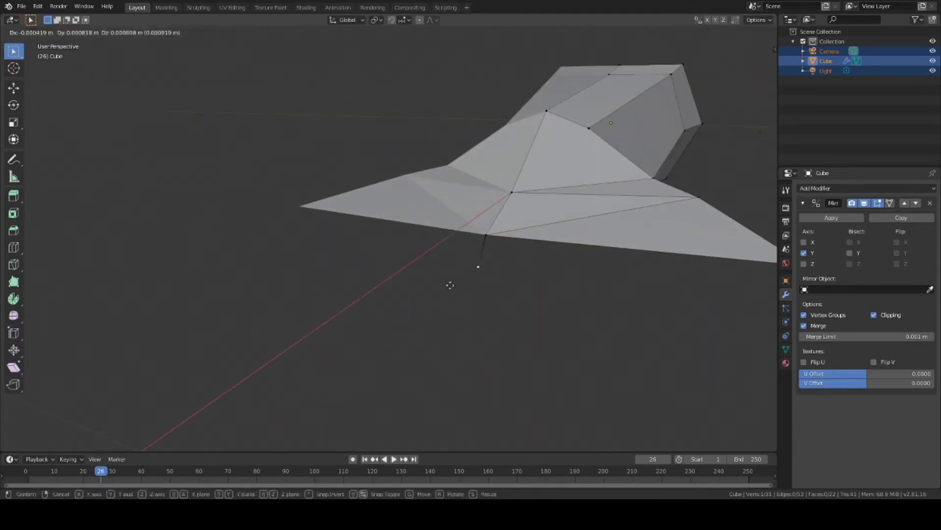
mouse_move(447, 279)
middle_down()
mouse_move(561, 322)
mouse_move(563, 286)
middle_up()
middle_drag(571, 249, 475, 319)
Disable Clipping in the Mirror modifier and extrude a vertex along Y off the centre line.
key(e)
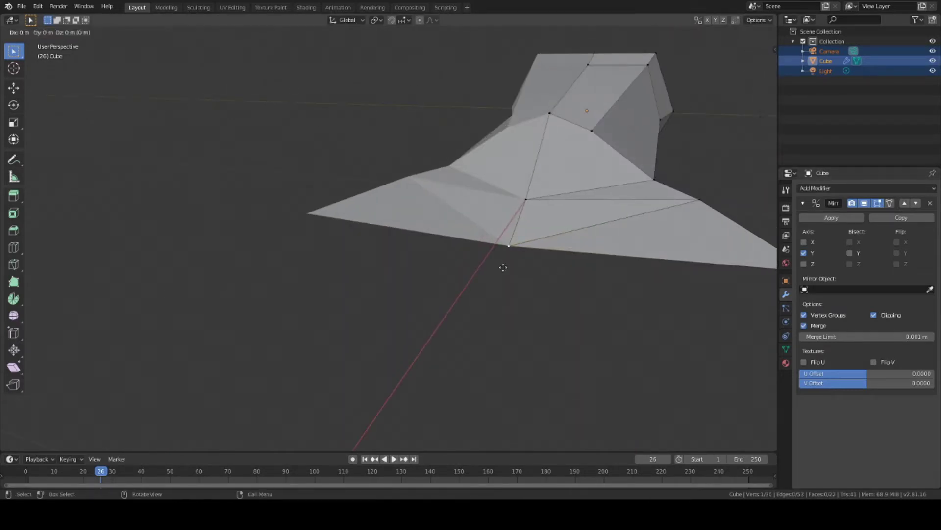
click(500, 263)
click(874, 315)
key(e)
key(y)
mouse_move(625, 316)
middle_down()
mouse_move(487, 279)
mouse_move(447, 288)
mouse_move(439, 275)
mouse_move(546, 326)
mouse_move(650, 328)
mouse_move(631, 296)
mouse_move(403, 278)
middle_up()
Extrude a new vertex below the tail to start the lower lobe.
key(e)
click(694, 269)
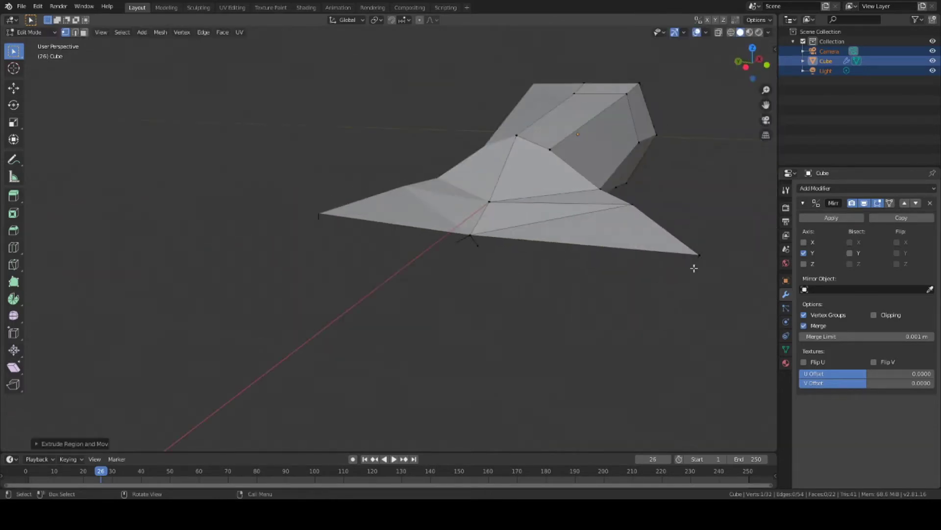
mouse_move(595, 307)
middle_down()
mouse_move(353, 242)
mouse_move(479, 270)
middle_up()
key(s)
key(z)
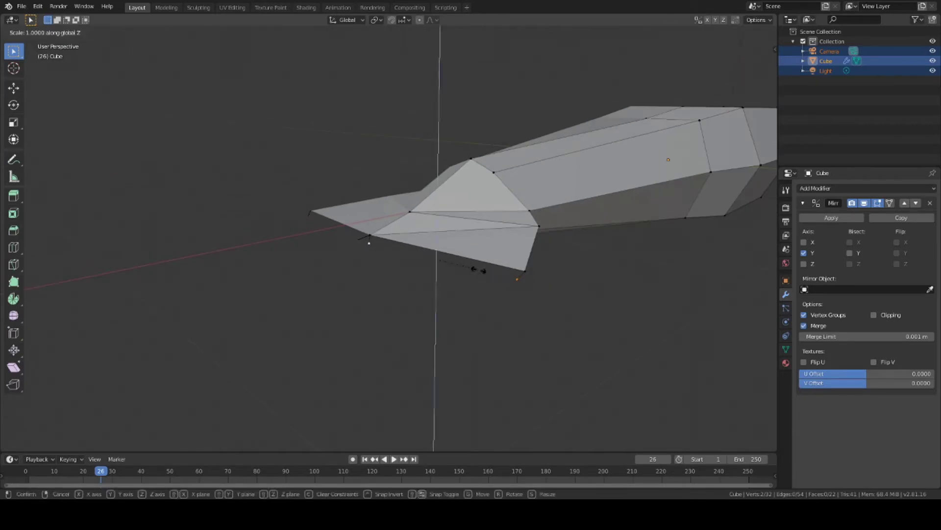
key(Escape)
Flatten the selected vertices vertically by scaling Z to 0.
key(s)
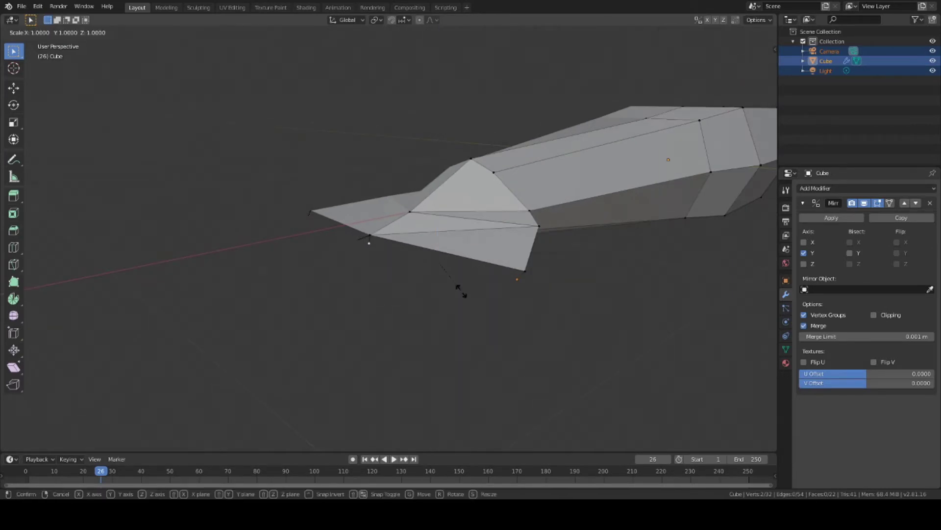
key(z)
key(0)
key(Return)
scroll(464, 291, up, 2)
mouse_move(475, 292)
middle_down()
mouse_move(452, 225)
mouse_move(653, 149)
middle_up()
middle_drag(747, 171, 560, 245)
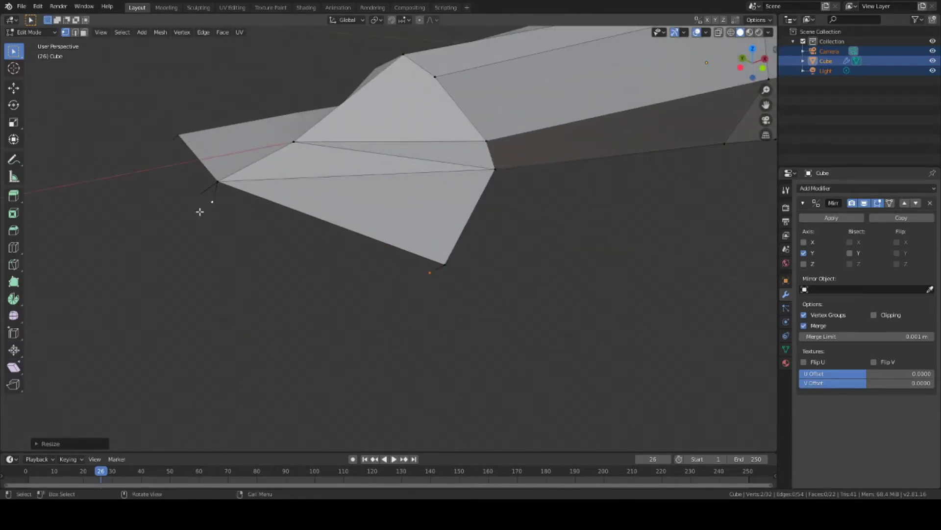
mouse_move(200, 211)
middle_down()
mouse_move(336, 242)
mouse_move(342, 263)
middle_up()
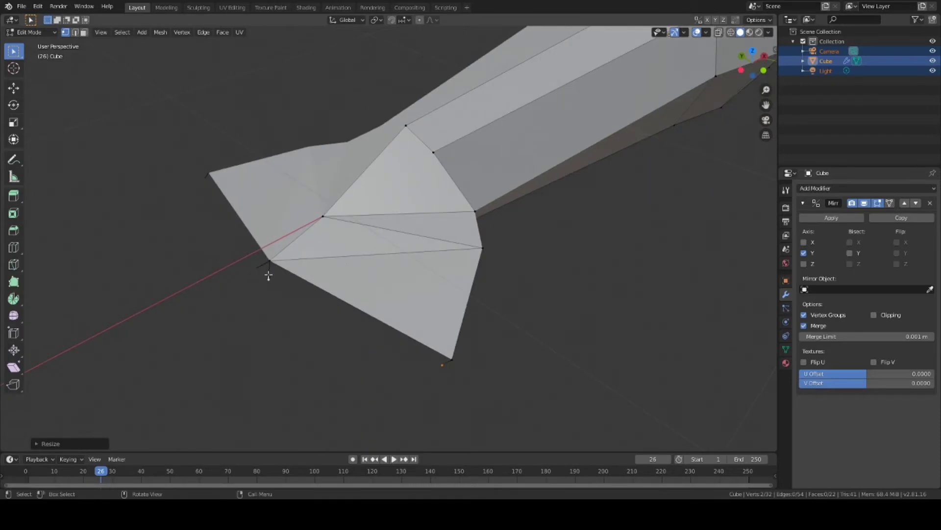
Fill a face to form the new lower tail lobe.
key(f)
mouse_move(500, 356)
middle_down()
mouse_move(494, 315)
mouse_move(461, 320)
mouse_move(492, 319)
mouse_move(428, 261)
mouse_move(341, 206)
middle_up()
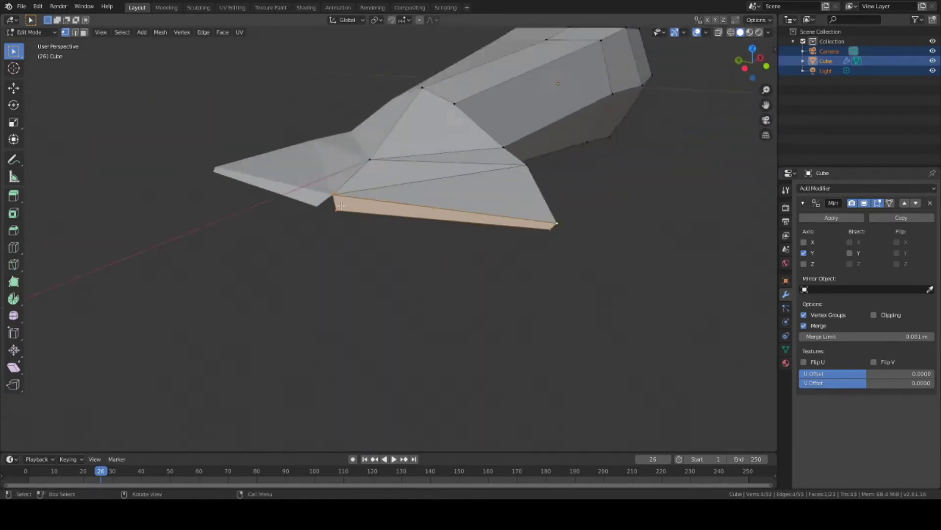
scroll(341, 206, down, 5)
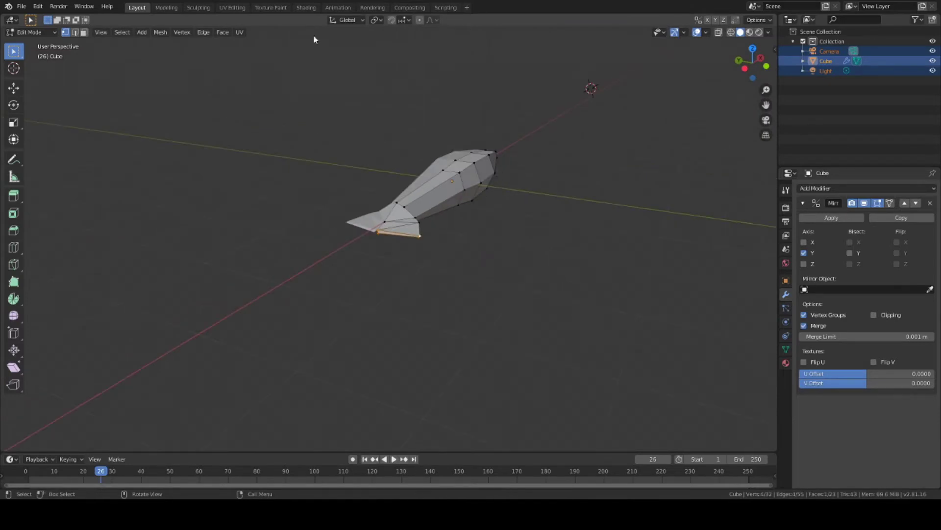
scroll(399, 256, up, 2)
scroll(287, 228, up, 6)
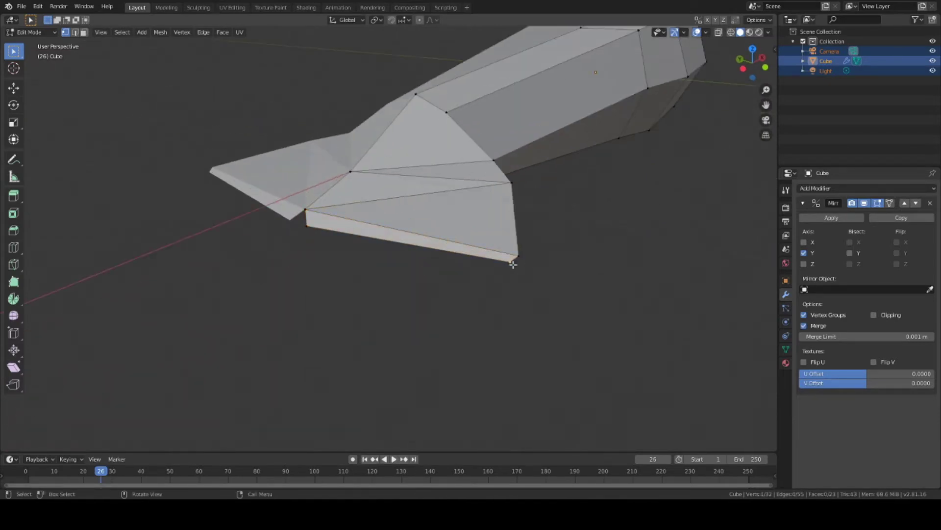
mouse_move(513, 264)
middle_down()
mouse_move(446, 315)
mouse_move(402, 307)
mouse_move(363, 324)
middle_up()
Shift the lobe vertices along X and move the bottom lobe vertex sideways.
key(g)
key(x)
click(358, 318)
click(387, 271)
key(g)
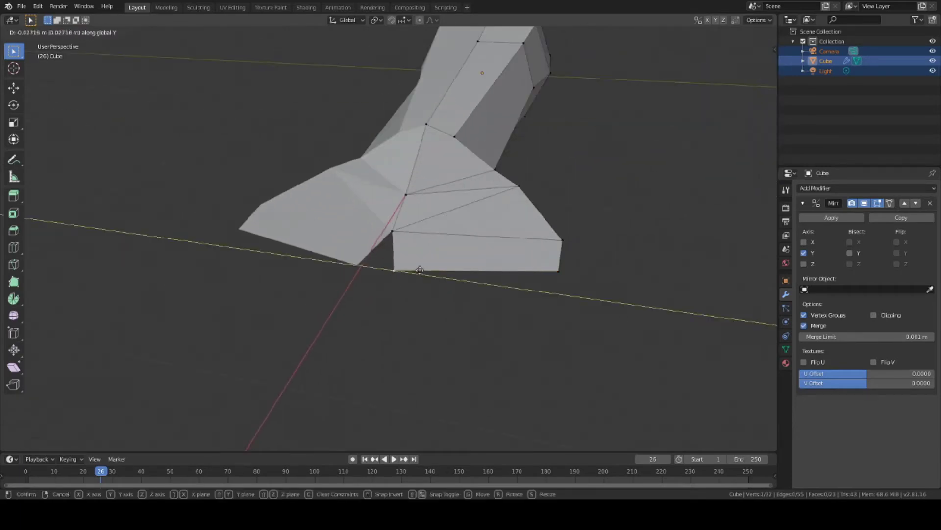
click(441, 276)
Resize the lower lobe edge by scaling its two vertices.
click(397, 288)
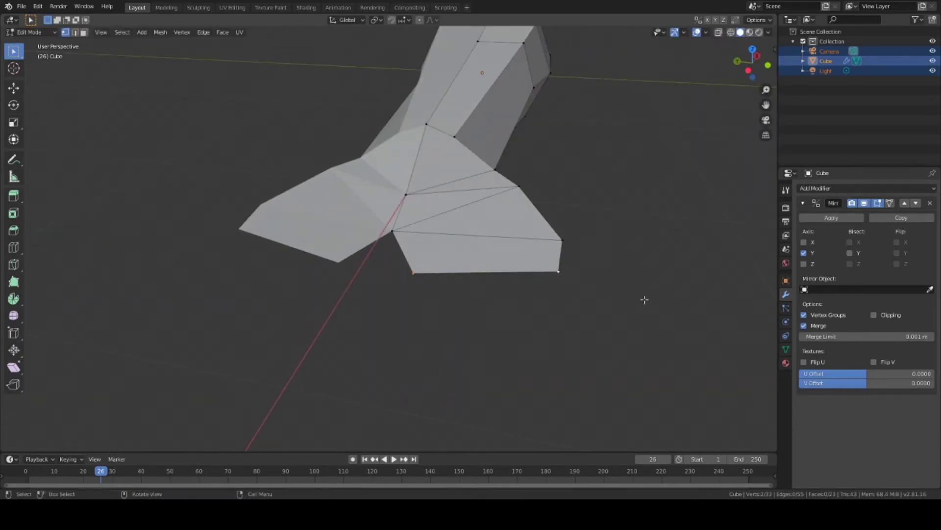
key(s)
key(Return)
mouse_move(642, 300)
middle_down()
mouse_move(441, 404)
mouse_move(471, 391)
mouse_move(357, 316)
middle_up()
scroll(423, 359, up, 5)
scroll(315, 320, down, 6)
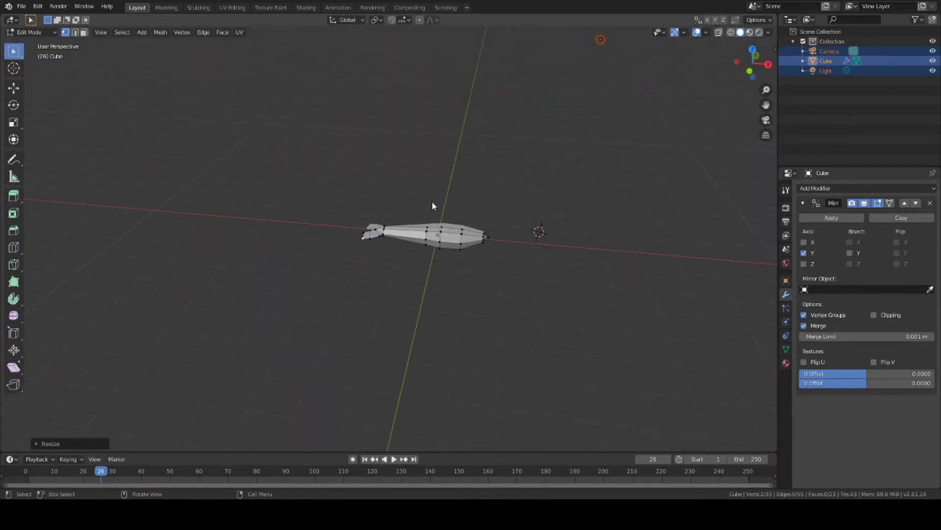
Cut a new edge loop across the rear body and slide it toward the head.
scroll(529, 272, up, 5)
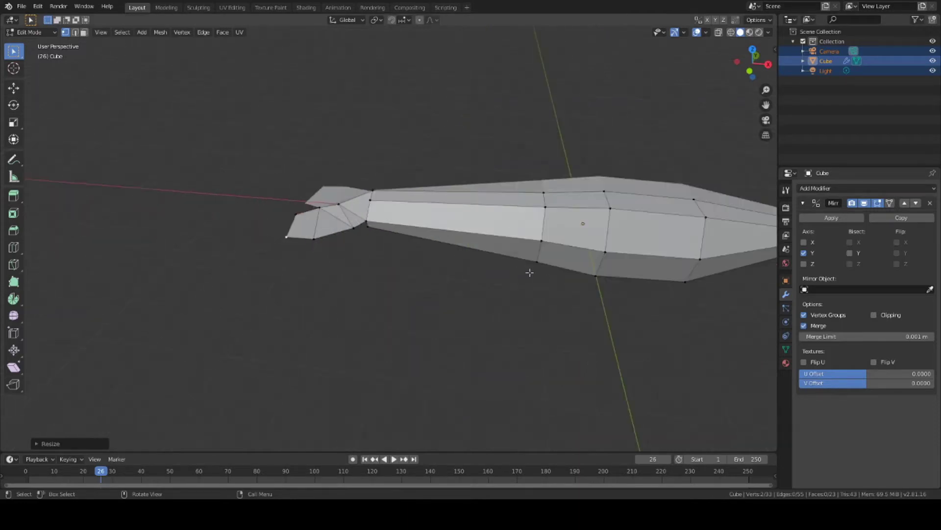
click(14, 247)
click(451, 239)
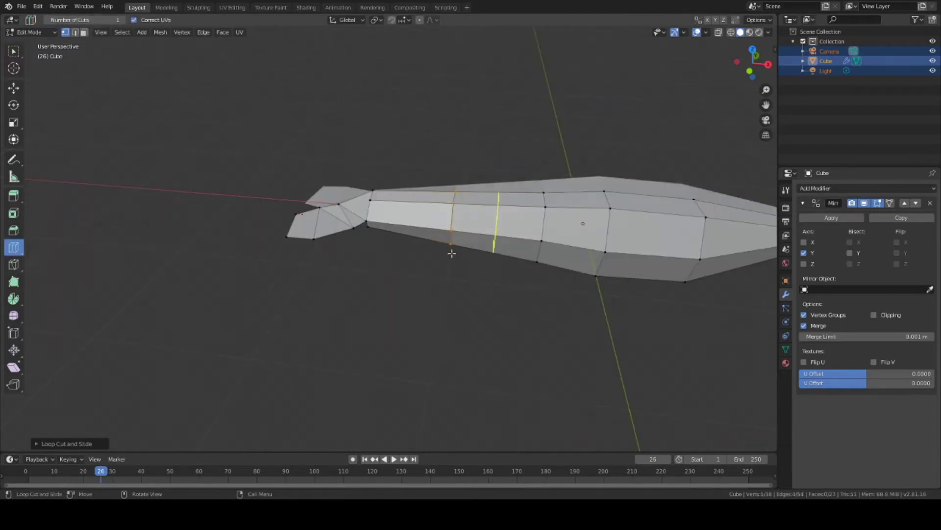
drag(363, 325, 497, 311)
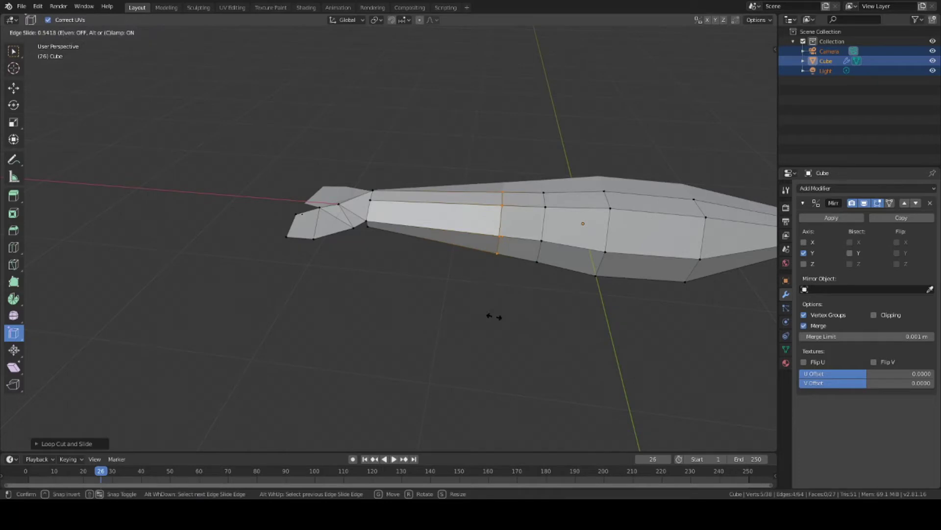
click(495, 316)
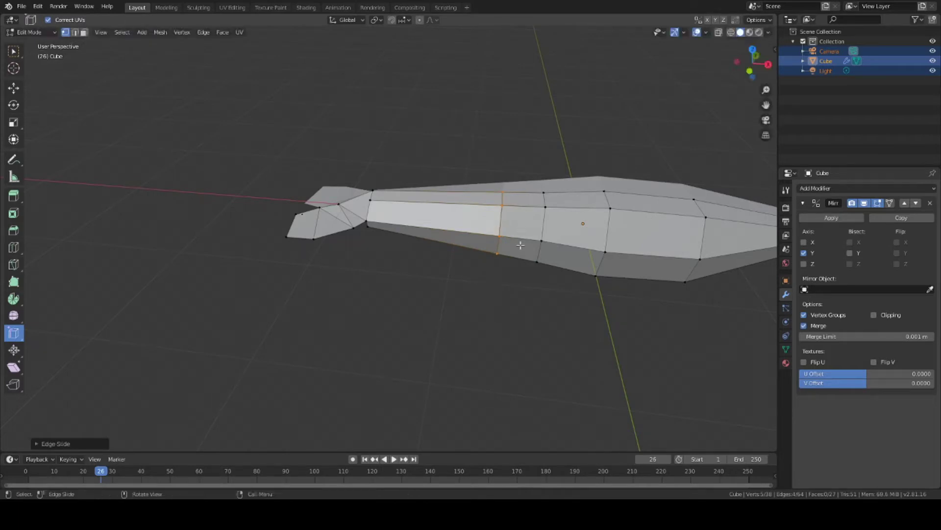
mouse_move(389, 188)
middle_down()
mouse_move(481, 304)
mouse_move(569, 280)
middle_up()
scroll(372, 211, up, 2)
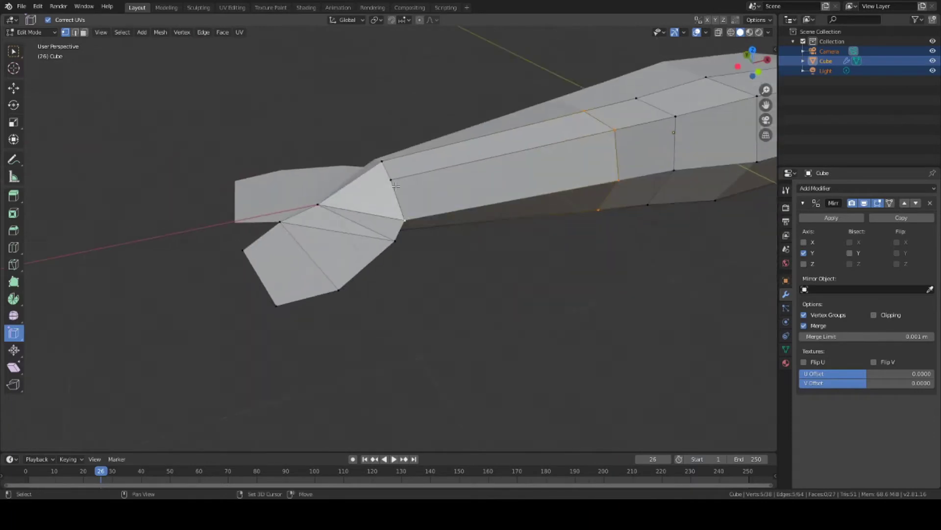
middle_drag(703, 77, 563, 34)
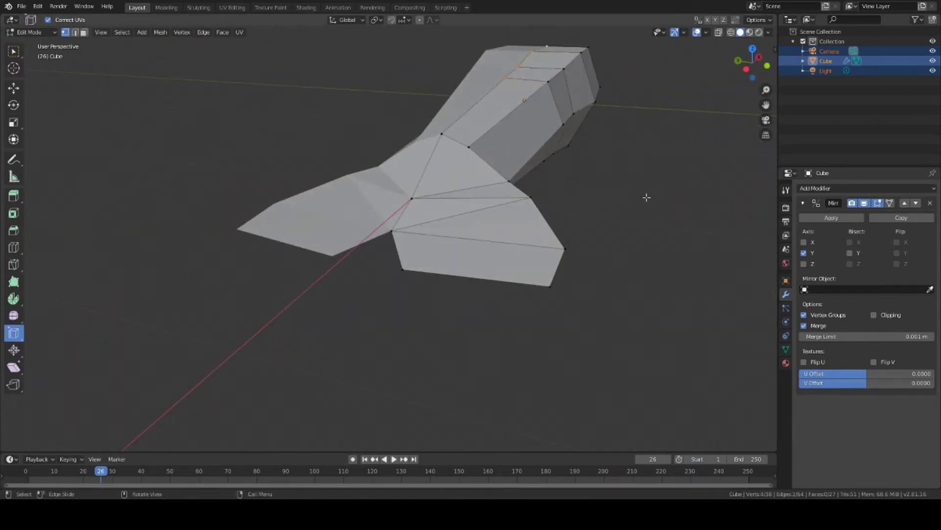
middle_drag(647, 197, 448, 185)
mouse_move(563, 284)
middle_down()
mouse_move(530, 316)
mouse_move(564, 280)
mouse_move(504, 281)
mouse_move(527, 271)
mouse_move(402, 264)
mouse_move(413, 265)
middle_up()
Scale the selected body section vertically along Z.
key(s)
key(z)
click(563, 280)
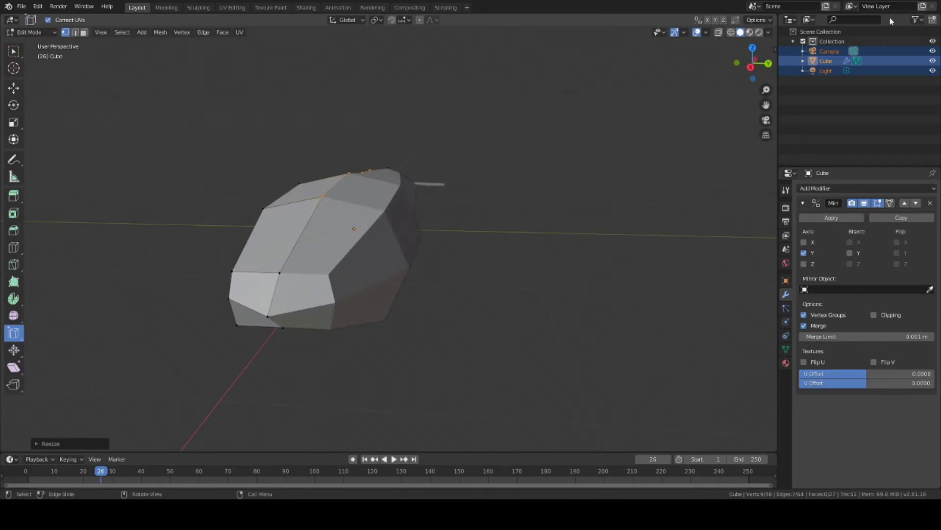
middle_drag(413, 265, 374, 189)
click(373, 188)
mouse_move(488, 257)
middle_down()
mouse_move(519, 269)
mouse_move(514, 202)
middle_up()
Raise the selected vertex along the Z axis.
key(g)
key(z)
click(579, 188)
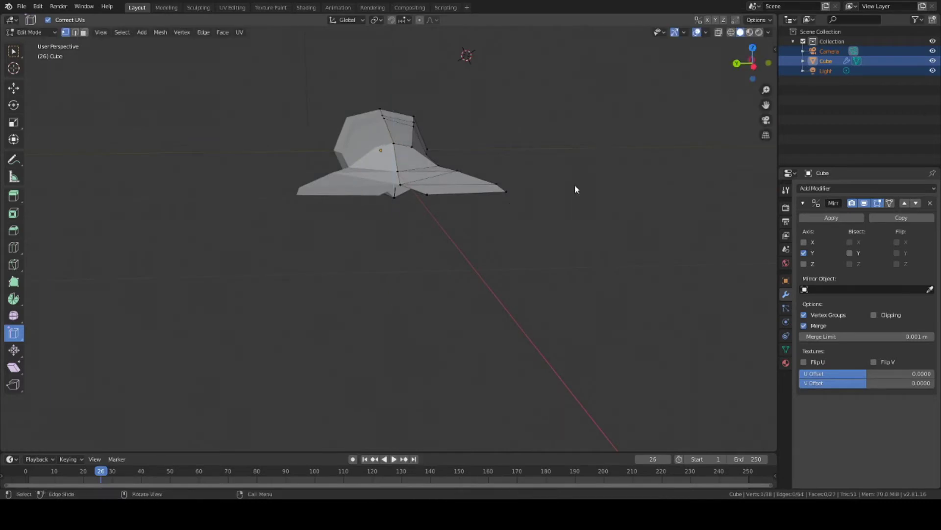
middle_drag(441, 274, 474, 294)
scroll(474, 294, up, 6)
Shift the selected tail vertices along the Y axis.
key(g)
key(y)
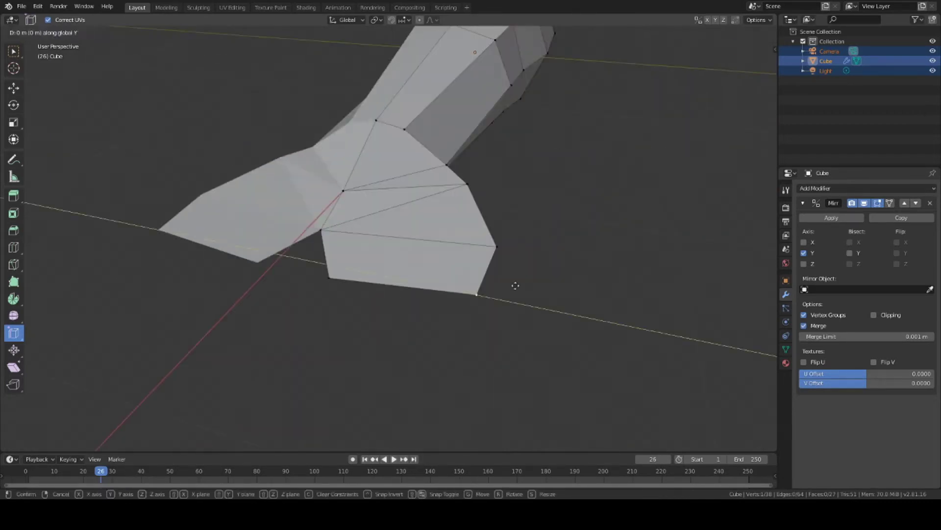
click(487, 243)
mouse_move(487, 243)
middle_down()
mouse_move(435, 183)
mouse_move(397, 78)
mouse_move(506, 175)
mouse_move(481, 257)
mouse_move(438, 277)
mouse_move(375, 233)
mouse_move(475, 259)
middle_up()
right_click(437, 277)
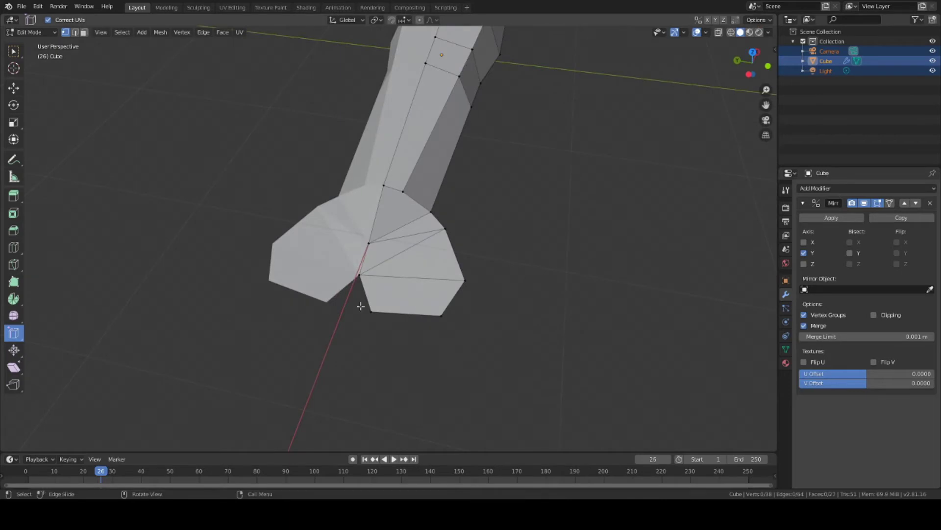
Fill a new face at the tail-body junction, then clear the selection.
mouse_move(360, 305)
middle_down()
mouse_move(659, 154)
mouse_move(343, 216)
mouse_move(414, 204)
mouse_move(468, 260)
middle_up()
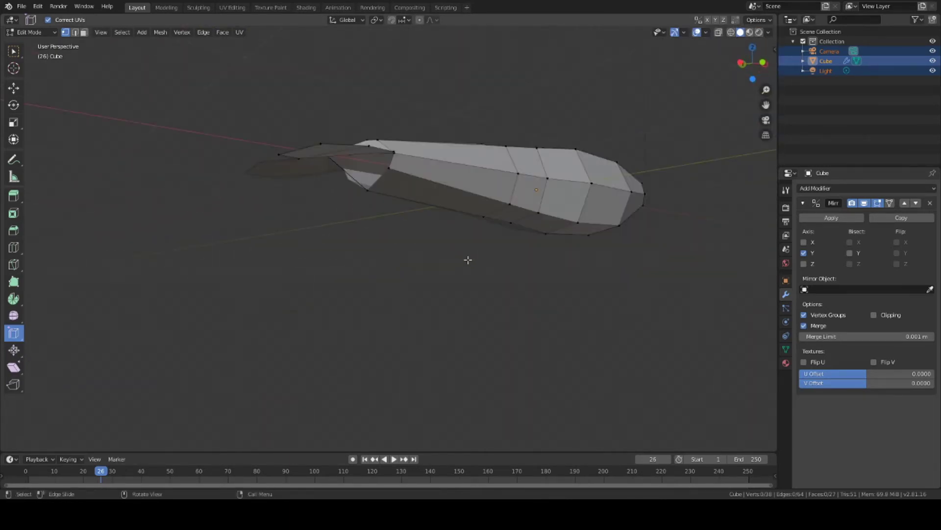
mouse_move(468, 260)
middle_down()
mouse_move(620, 231)
mouse_move(329, 187)
mouse_move(399, 216)
mouse_move(311, 162)
mouse_move(457, 158)
mouse_move(441, 141)
mouse_move(489, 178)
mouse_move(539, 142)
mouse_move(474, 115)
mouse_move(387, 162)
mouse_move(447, 213)
mouse_move(337, 181)
mouse_move(294, 190)
mouse_move(399, 150)
mouse_move(368, 142)
mouse_move(380, 139)
mouse_move(435, 191)
mouse_move(315, 166)
mouse_move(475, 197)
mouse_move(583, 242)
mouse_move(423, 152)
mouse_move(353, 157)
mouse_move(306, 174)
middle_up()
key(f)
key(alt+a)
right_click(399, 150)
click(316, 166)
Fill two faces across the tail-end vertices to close the gaps.
shift+click(306, 175)
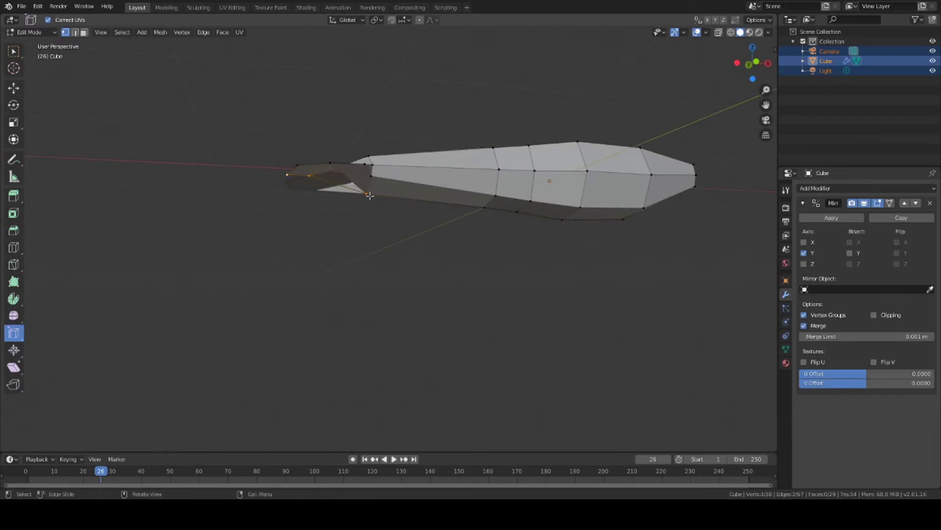
mouse_move(390, 208)
middle_down()
mouse_move(502, 142)
mouse_move(433, 240)
mouse_move(335, 161)
mouse_move(483, 219)
mouse_move(437, 177)
mouse_move(395, 96)
middle_up()
key(f)
key(f)
shift+click(448, 183)
key(f)
mouse_move(462, 183)
middle_down()
mouse_move(278, 168)
mouse_move(421, 180)
mouse_move(465, 154)
middle_up()
scroll(464, 154, up, 2)
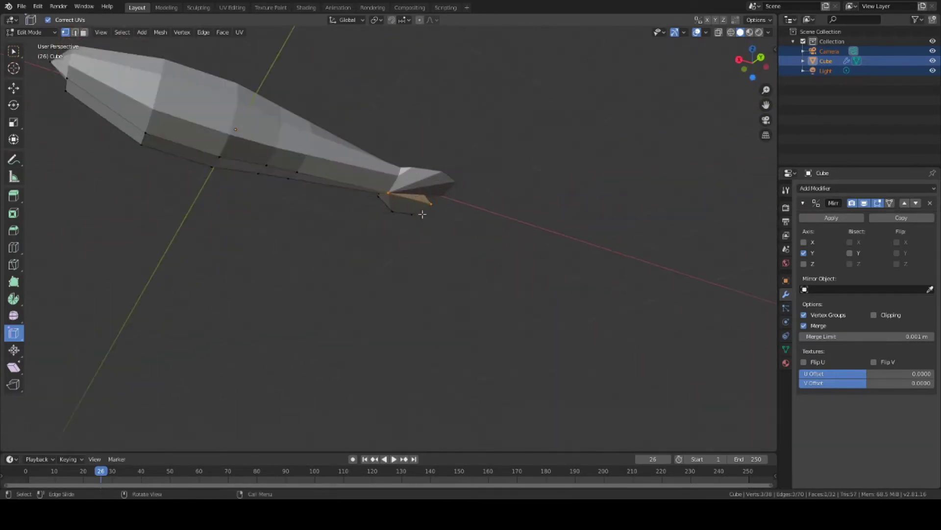
key(alt+a)
middle_drag(448, 233, 401, 234)
scroll(407, 244, up, 2)
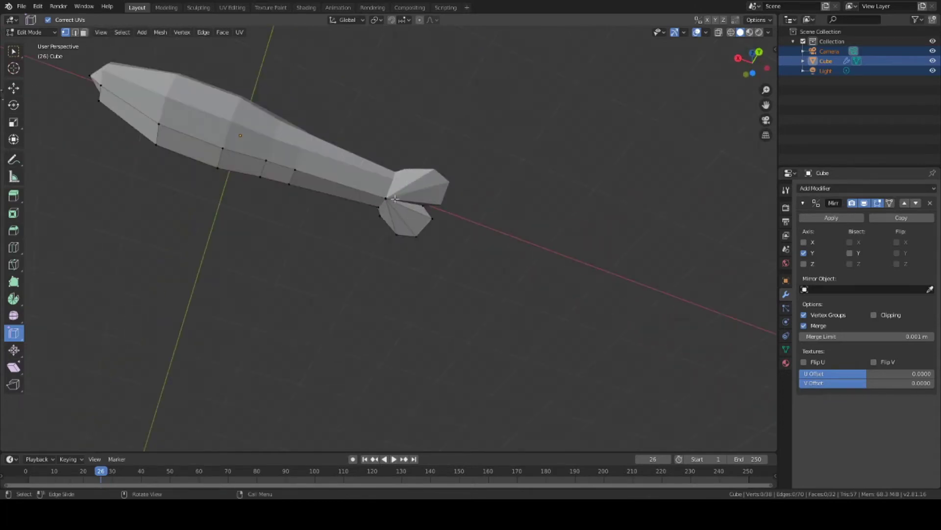
Move an upper ridge edge of the body up along Z.
mouse_move(406, 197)
middle_down()
mouse_move(465, 280)
mouse_move(407, 250)
mouse_move(610, 151)
mouse_move(488, 84)
mouse_move(390, 180)
middle_up()
scroll(404, 248, up, 2)
scroll(404, 248, down, 4)
click(388, 138)
key(g)
key(z)
click(492, 87)
scroll(390, 180, up, 3)
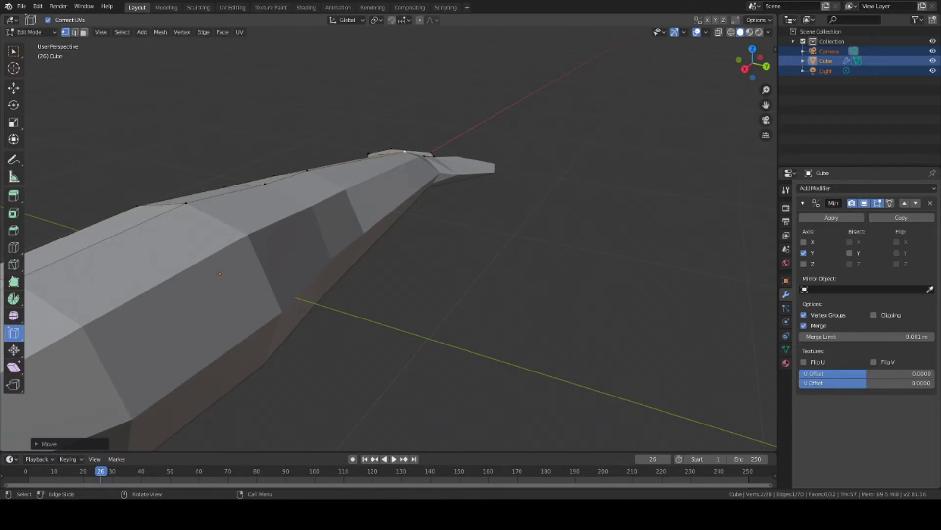
scroll(625, 224, down, 8)
mouse_move(625, 224)
middle_down()
mouse_move(620, 160)
mouse_move(559, 157)
mouse_move(543, 208)
mouse_move(609, 188)
middle_up()
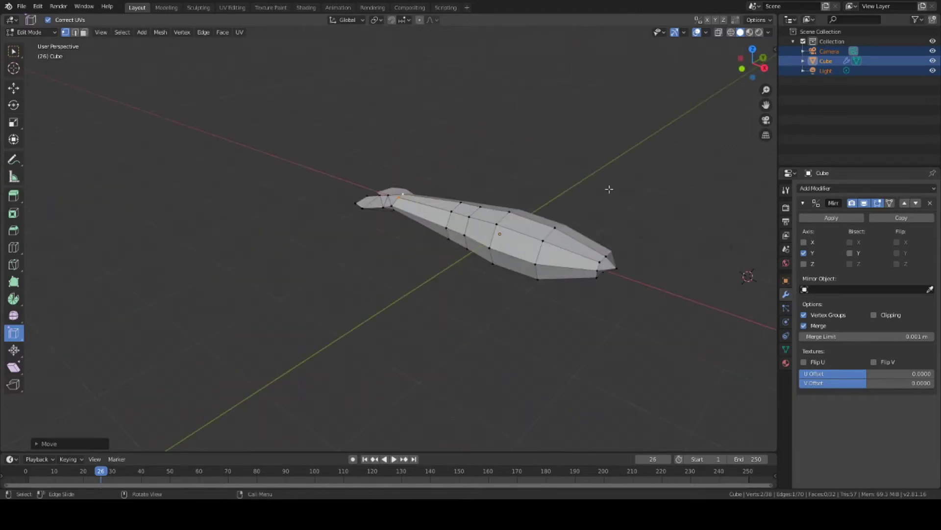
mouse_move(563, 291)
middle_down()
mouse_move(530, 310)
mouse_move(552, 313)
mouse_move(601, 151)
mouse_move(506, 284)
mouse_move(515, 241)
mouse_move(413, 214)
mouse_move(441, 215)
mouse_move(461, 261)
mouse_move(402, 194)
mouse_move(543, 246)
mouse_move(492, 267)
mouse_move(596, 188)
middle_up()
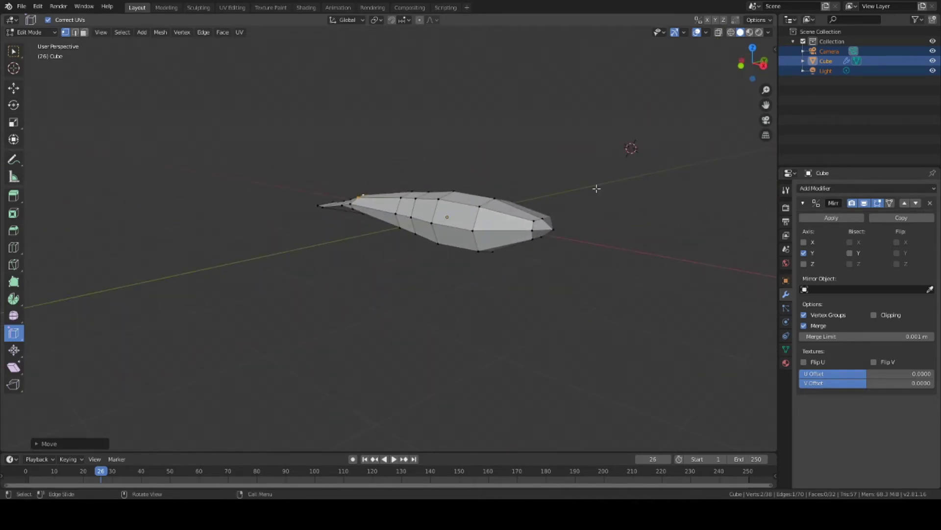
mouse_move(596, 188)
middle_down()
mouse_move(532, 183)
mouse_move(539, 197)
mouse_move(897, 266)
middle_up()
key(a)
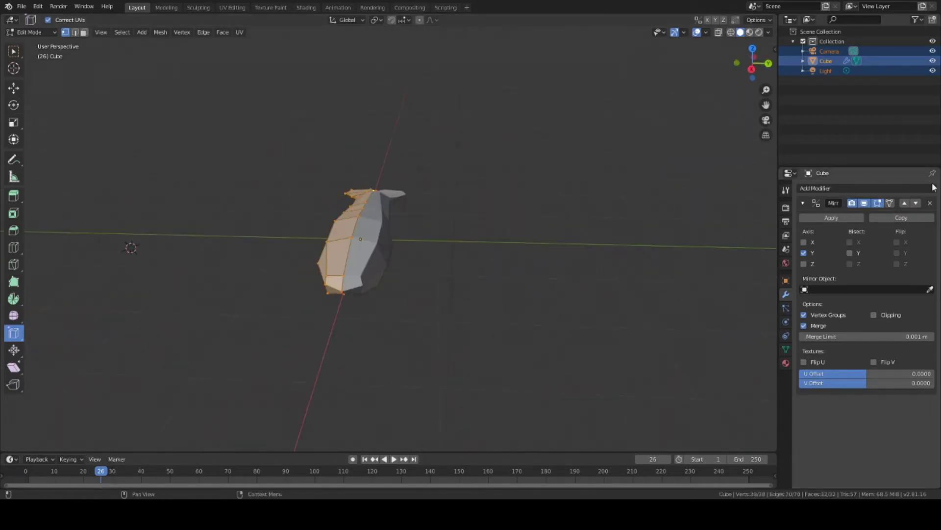
mouse_move(564, 235)
middle_down()
mouse_move(464, 296)
mouse_move(528, 261)
middle_up()
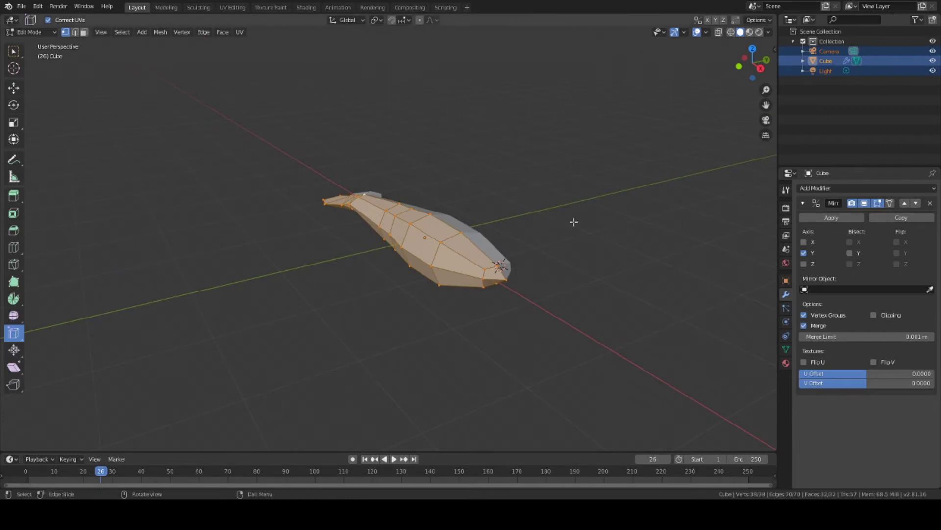
key(alt+a)
mouse_move(573, 222)
middle_down()
mouse_move(588, 189)
mouse_move(613, 244)
mouse_move(538, 286)
mouse_move(585, 267)
mouse_move(378, 255)
mouse_move(564, 263)
middle_up()
scroll(531, 204, up, 2)
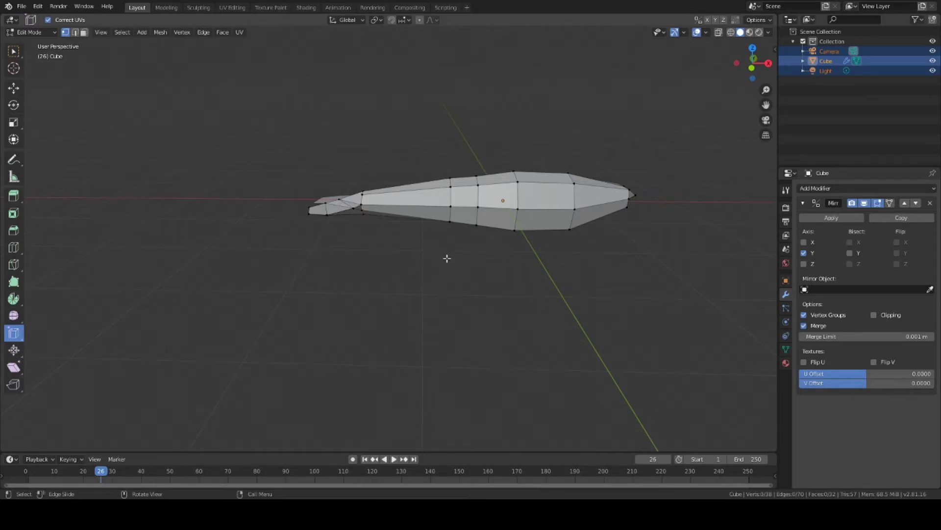
mouse_move(447, 258)
middle_down()
mouse_move(487, 267)
mouse_move(490, 168)
middle_up()
Move two middle edge rings and adjacent body vertices vertically along Z.
scroll(474, 145, up, 2)
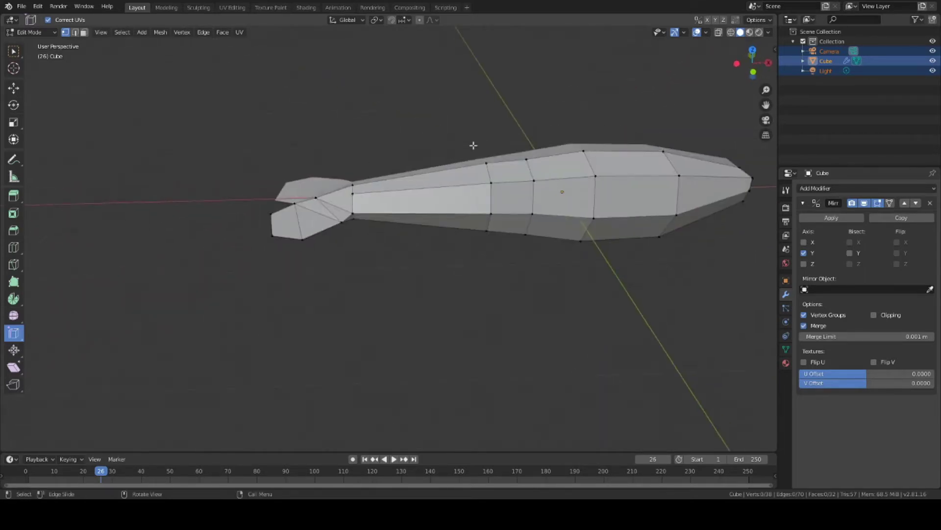
ctrl+alt+click(472, 244)
ctrl+alt+shift+click(360, 216)
mouse_move(488, 247)
middle_down()
mouse_move(460, 212)
mouse_move(361, 189)
mouse_move(496, 306)
mouse_move(384, 294)
mouse_move(485, 301)
mouse_move(414, 265)
mouse_move(559, 237)
mouse_move(525, 228)
mouse_move(572, 290)
mouse_move(473, 294)
middle_up()
ctrl+alt+shift+click(361, 190)
key(g)
key(z)
click(489, 296)
Shift a single underside vertex vertically along Z.
click(528, 194)
key(g)
key(z)
click(542, 233)
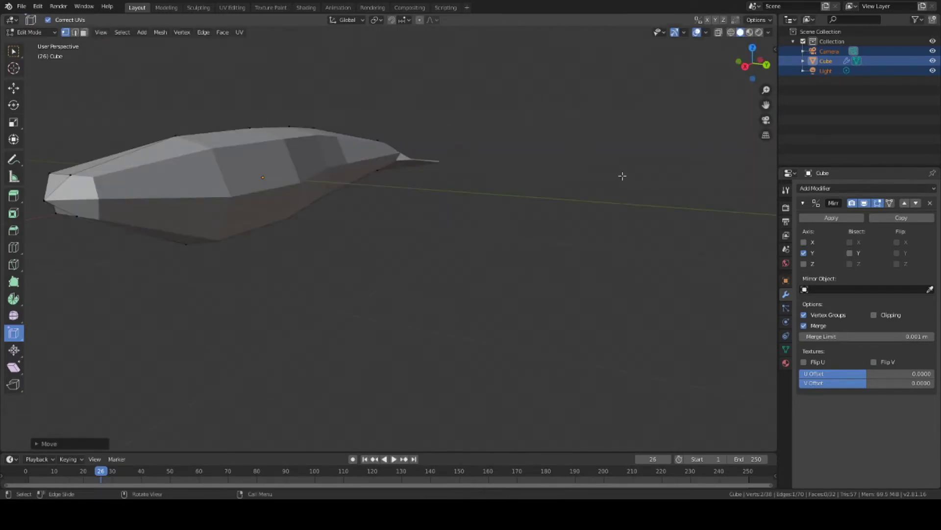
Move a bottom face of the fish body vertically along Z, then deselect it.
mouse_move(622, 176)
middle_down()
mouse_move(566, 254)
mouse_move(498, 269)
middle_up()
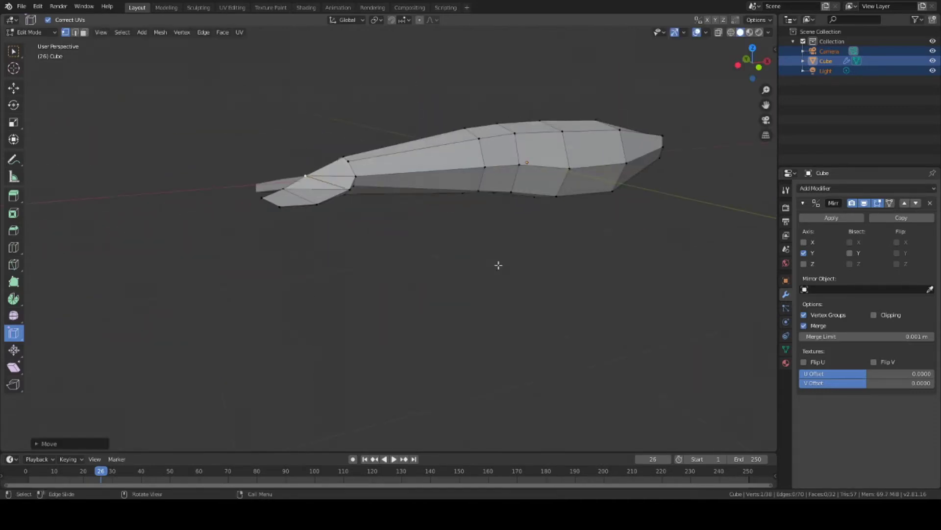
middle_drag(603, 230, 568, 271)
scroll(464, 254, down, 3)
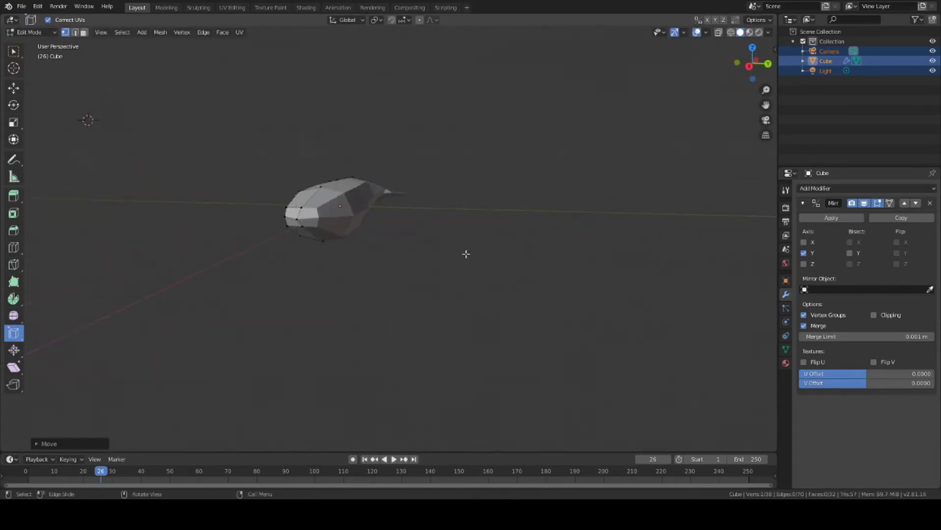
scroll(387, 250, up, 3)
alt+click(417, 245)
mouse_move(416, 245)
middle_down()
mouse_move(425, 252)
mouse_move(553, 234)
mouse_move(395, 245)
mouse_move(222, 232)
mouse_move(483, 254)
middle_up()
key(g)
key(z)
click(550, 227)
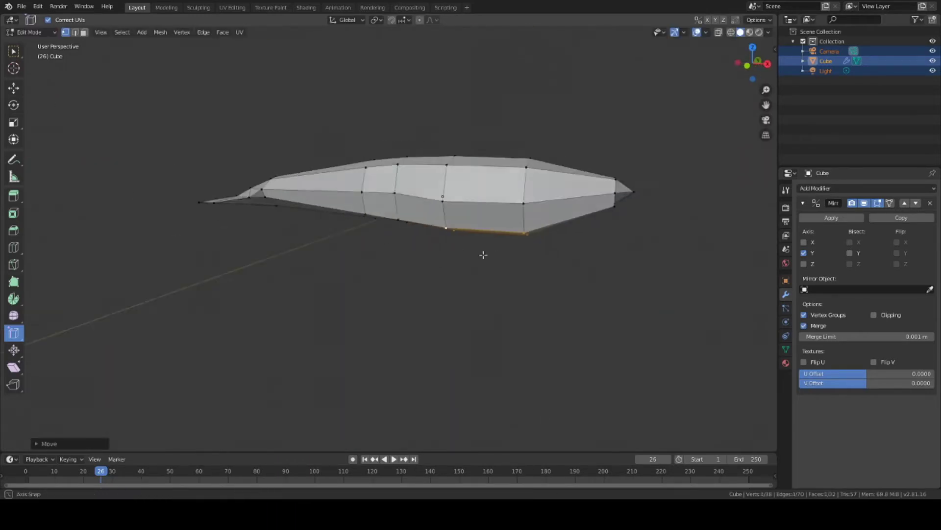
click(605, 290)
Lower the snout tip faces along Z and clear the selection.
mouse_move(605, 289)
middle_down()
mouse_move(579, 278)
mouse_move(605, 273)
middle_up()
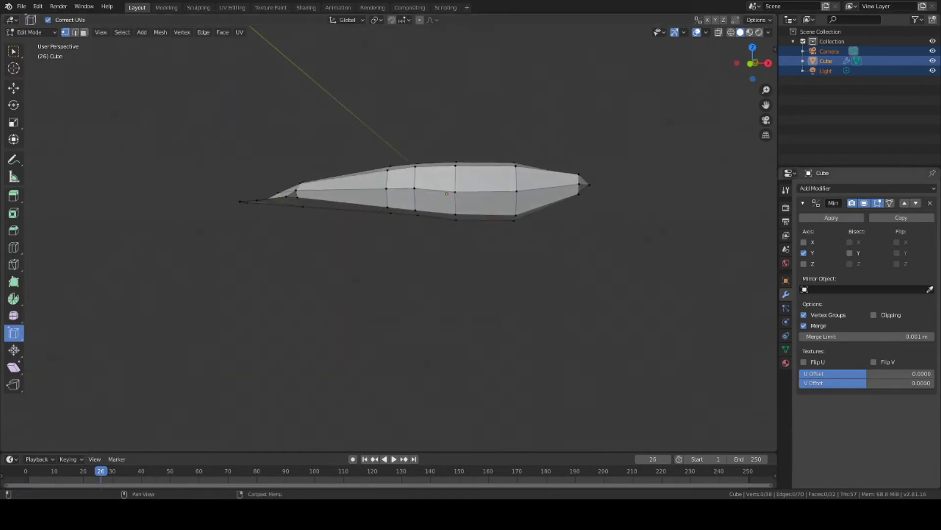
middle_drag(660, 206, 581, 245)
middle_drag(619, 253, 618, 253)
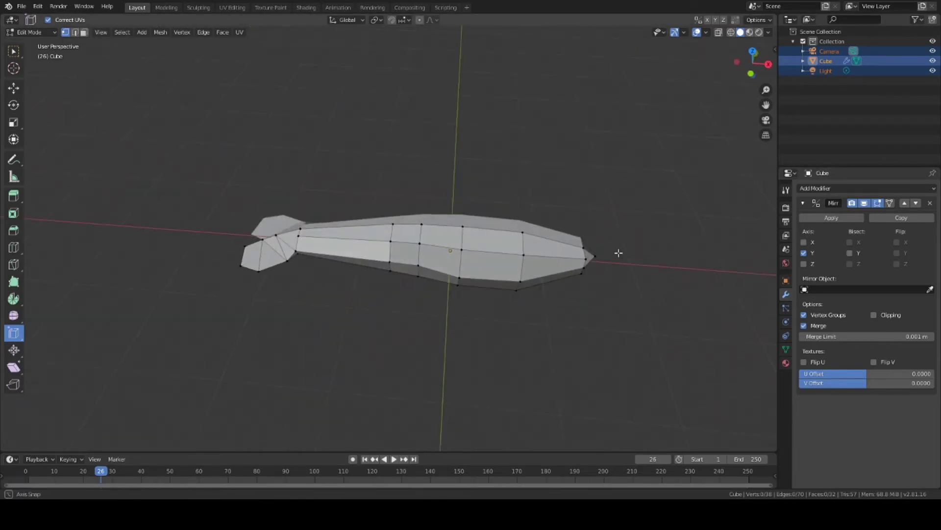
mouse_move(557, 238)
middle_down()
mouse_move(581, 218)
mouse_move(517, 177)
mouse_move(631, 226)
middle_up()
alt+click(580, 219)
key(g)
key(z)
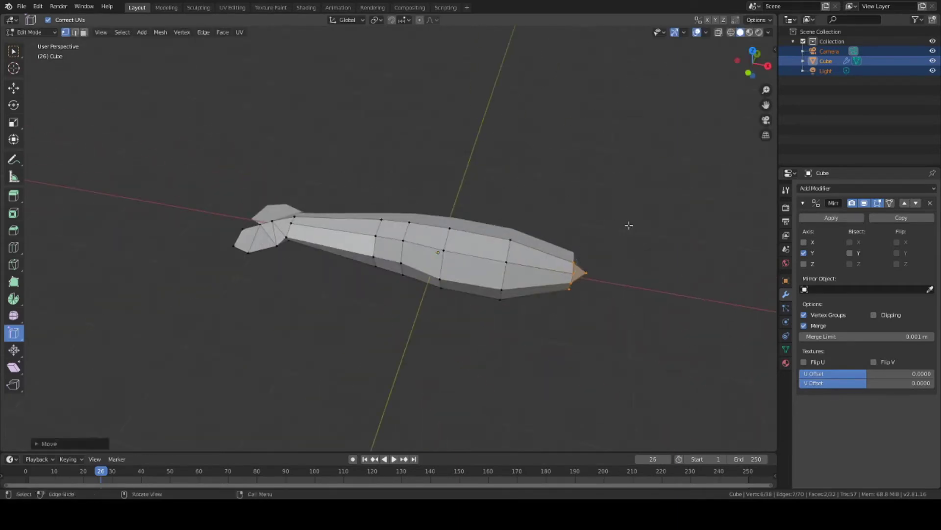
click(600, 231)
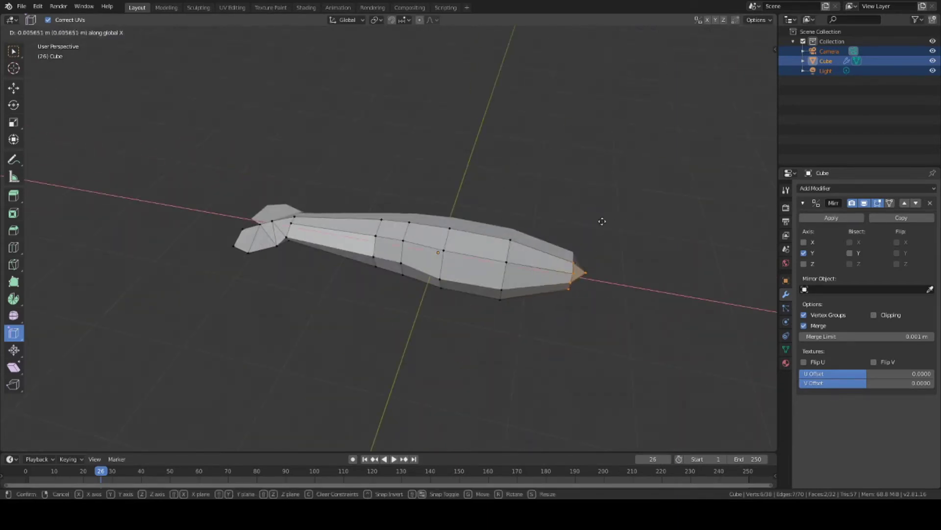
mouse_move(603, 221)
middle_down()
mouse_move(605, 231)
mouse_move(579, 218)
mouse_move(588, 254)
mouse_move(486, 263)
mouse_move(382, 357)
middle_up()
click(579, 219)
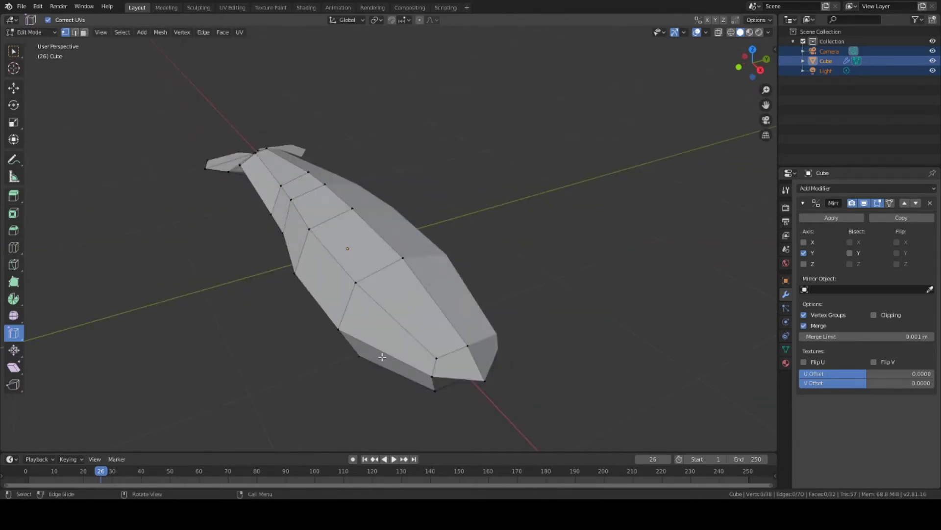
middle_drag(411, 370, 497, 214)
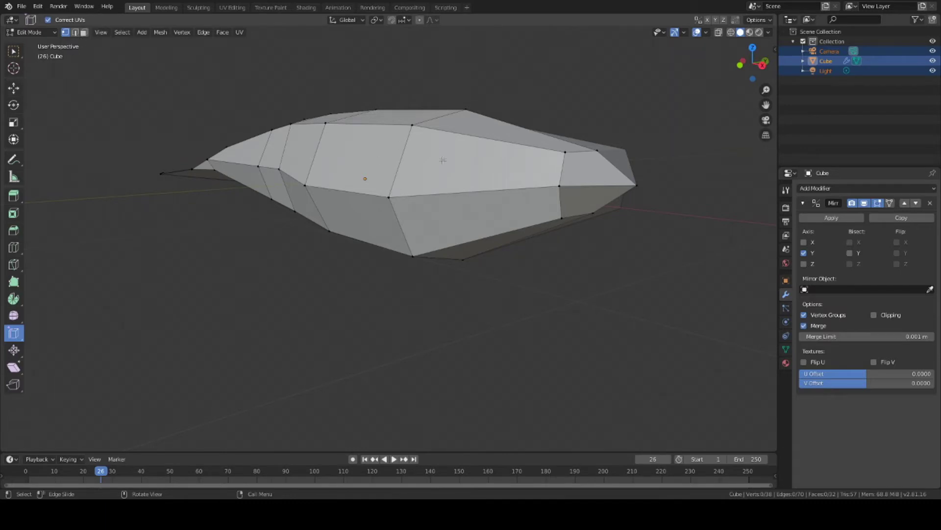
mouse_move(488, 153)
middle_down()
mouse_move(370, 316)
mouse_move(535, 143)
middle_up()
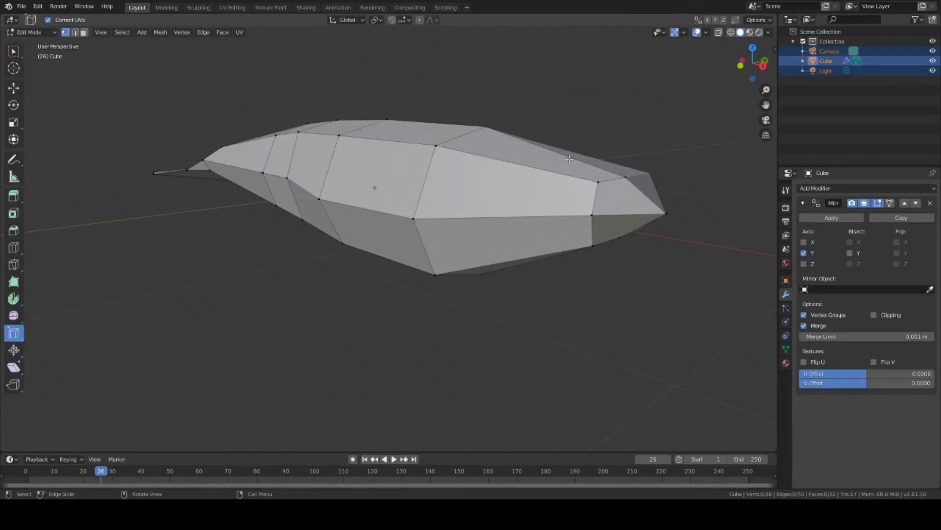
Subdivide a bottom edge on the fish's underside in edge select mode.
click(75, 32)
click(547, 252)
right_click(469, 96)
click(469, 96)
right_click(456, 212)
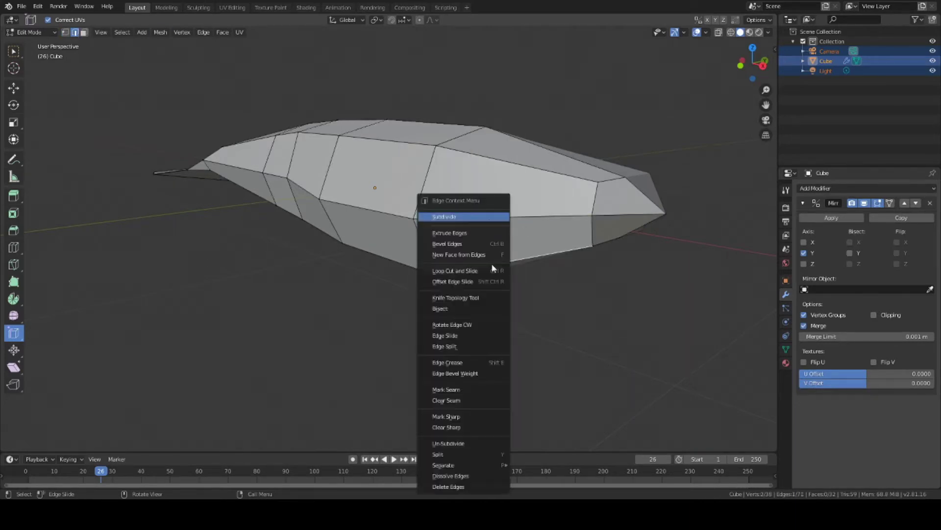
click(456, 213)
Delete an underside face to open a hole in the lower body.
key(1)
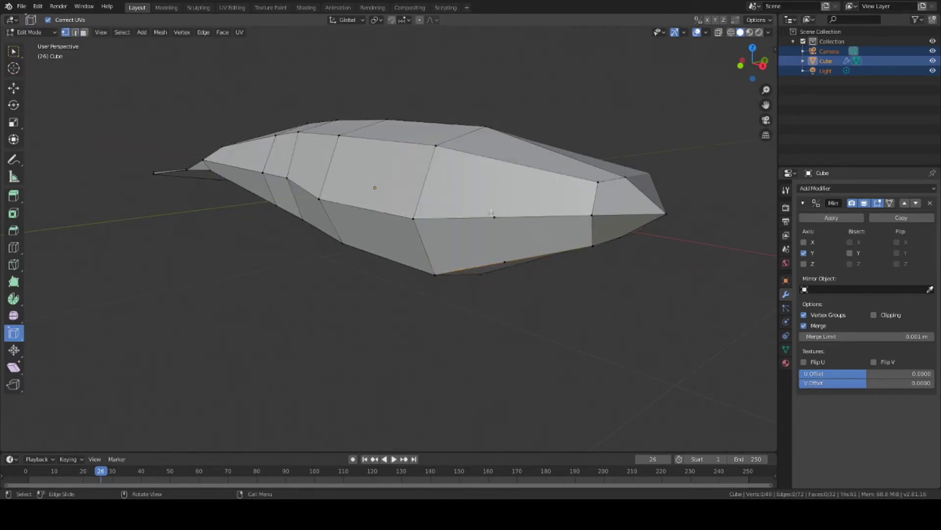
key(3)
click(505, 236)
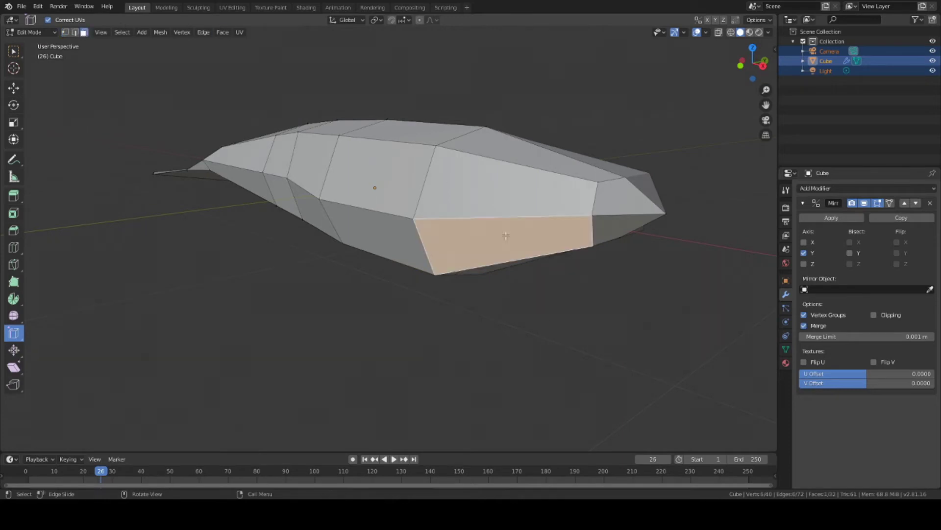
key(x)
click(465, 252)
middle_drag(597, 297, 591, 291)
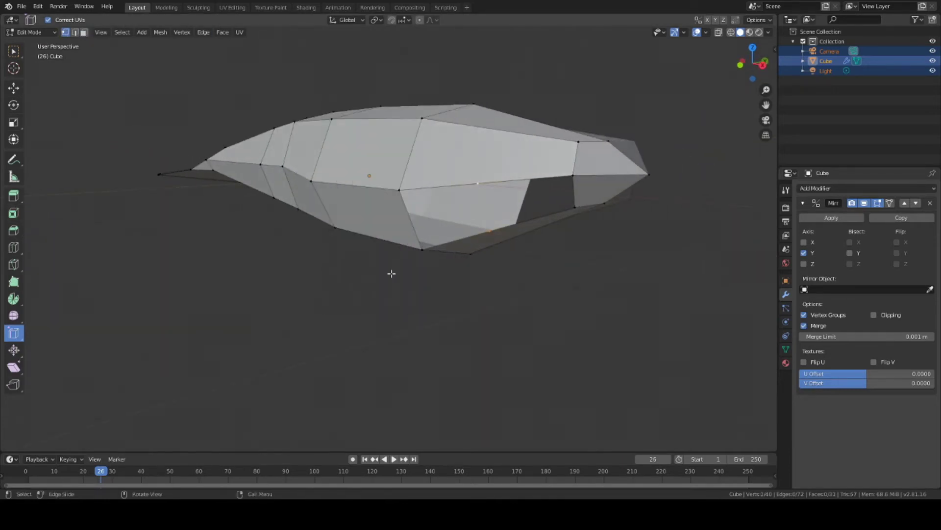
middle_drag(513, 268, 607, 334)
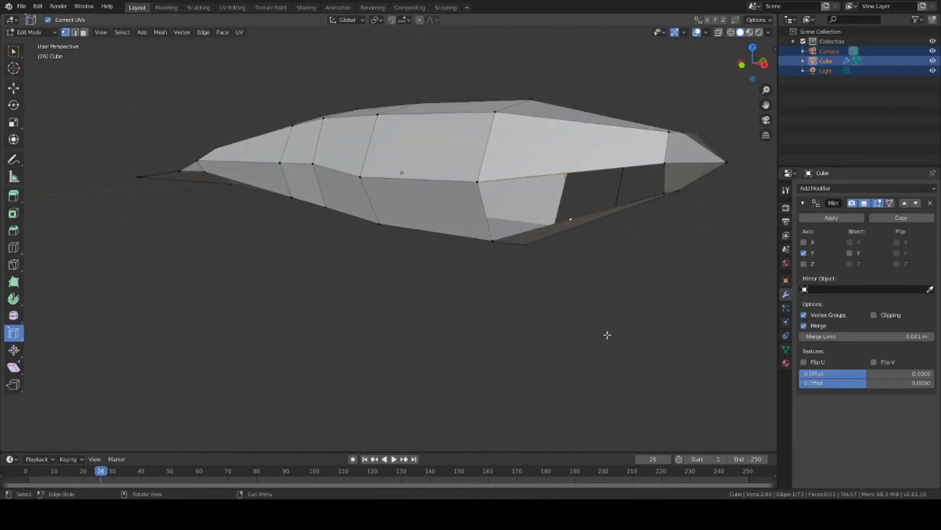
right_click(514, 297)
mouse_move(513, 297)
middle_down()
mouse_move(662, 259)
mouse_move(626, 254)
mouse_move(689, 238)
mouse_move(672, 248)
mouse_move(634, 231)
mouse_move(674, 247)
middle_up()
Reposition a belly vertex along X and then along Z, and inspect the underside.
key(g)
key(x)
click(635, 251)
key(g)
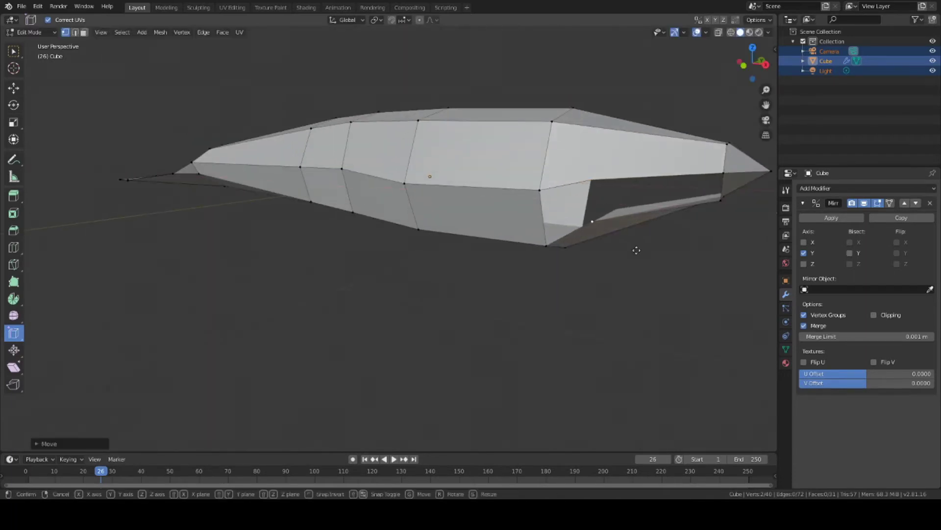
key(z)
click(631, 261)
mouse_move(628, 270)
middle_down()
mouse_move(578, 312)
mouse_move(571, 281)
mouse_move(454, 371)
middle_up()
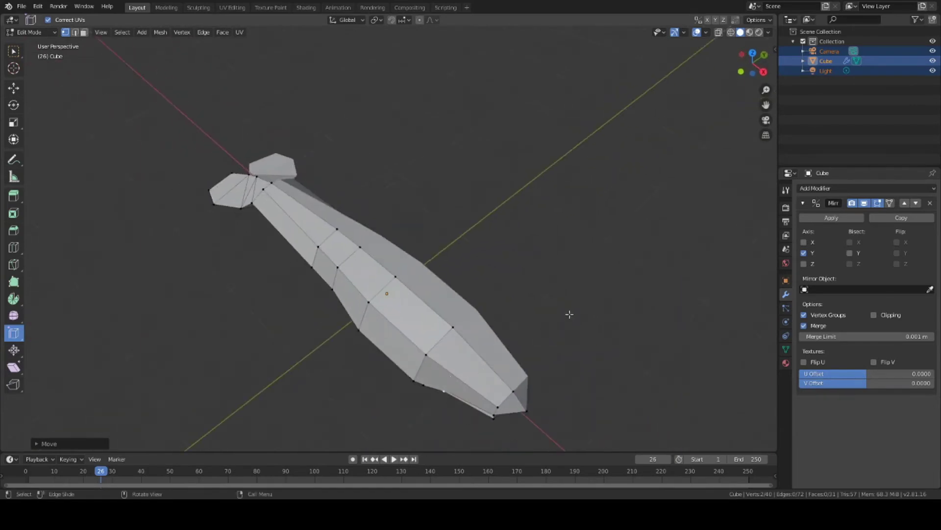
middle_drag(570, 315, 539, 275)
scroll(517, 237, up, 4)
middle_drag(517, 237, 498, 262)
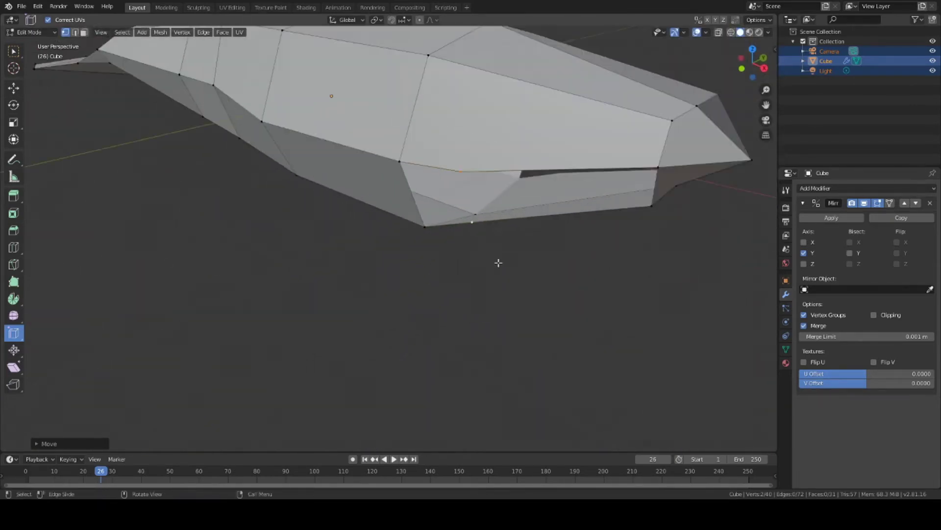
scroll(497, 263, down, 4)
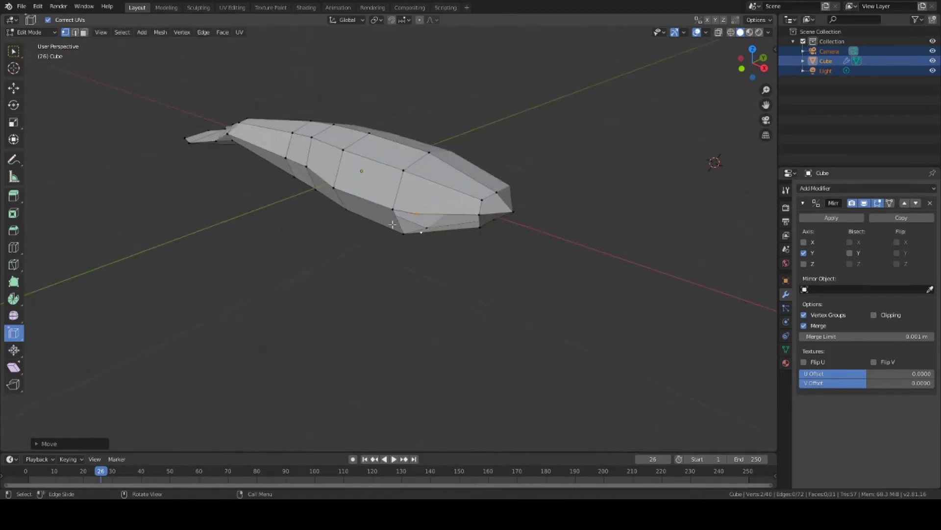
Fill the underside gap with a new face.
key(f)
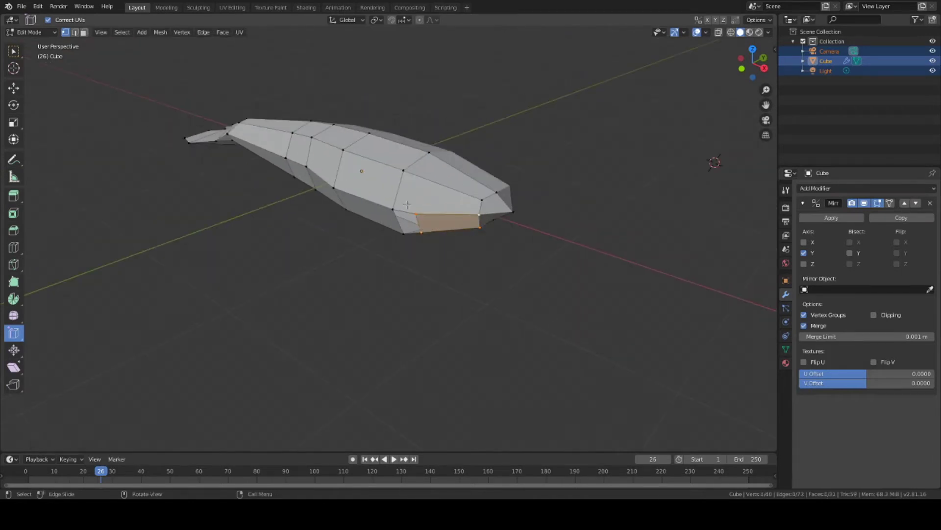
scroll(392, 235, down, 3)
scroll(486, 250, up, 4)
mouse_move(486, 250)
middle_down()
mouse_move(492, 231)
mouse_move(453, 263)
mouse_move(431, 248)
mouse_move(473, 279)
middle_up()
Extrude the underside face downward into a fin and reposition its end face.
key(e)
click(506, 254)
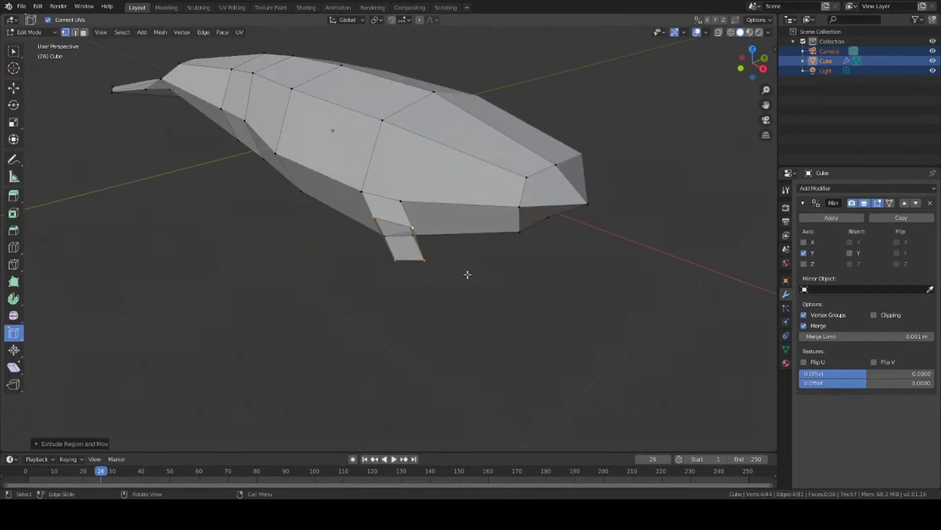
key(ctrl+z)
key(g)
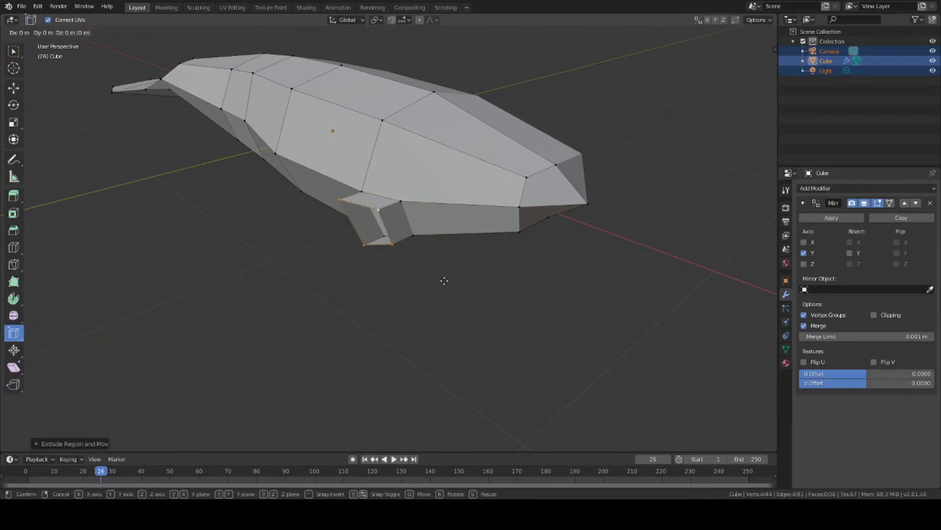
click(410, 296)
mouse_move(410, 297)
middle_down()
mouse_move(473, 305)
mouse_move(458, 322)
mouse_move(523, 320)
mouse_move(486, 317)
middle_up()
scroll(497, 207, up, 3)
Shrink the fin's end face and push its tip outward from the body.
click(497, 207)
middle_drag(497, 207, 568, 210)
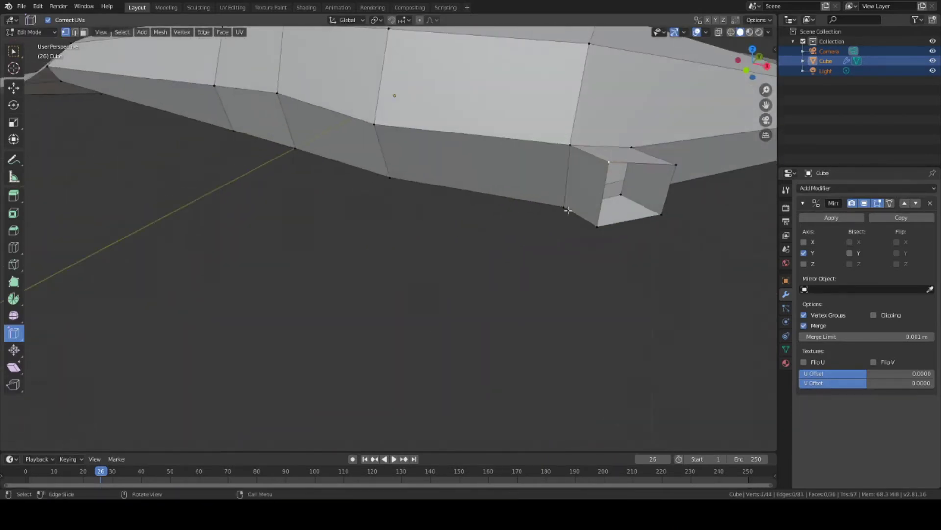
middle_drag(530, 153, 552, 231)
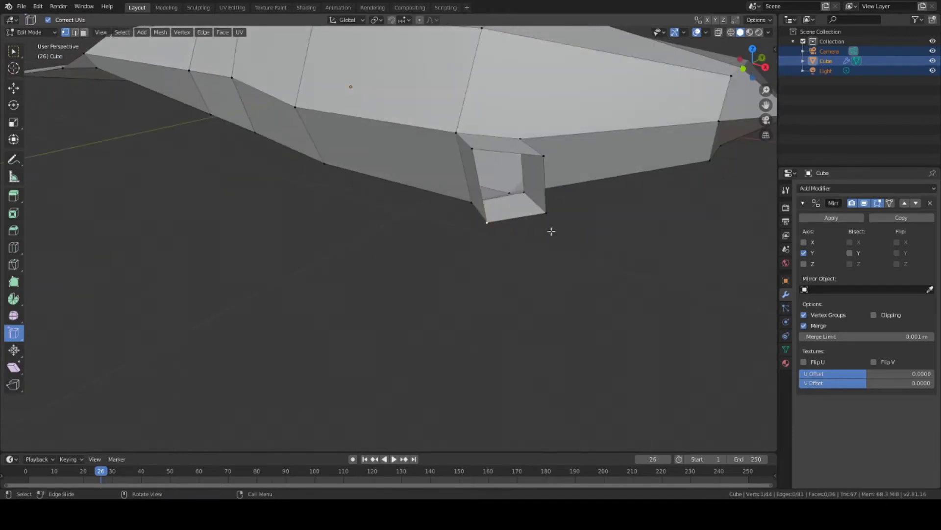
middle_drag(472, 147, 645, 231)
key(s)
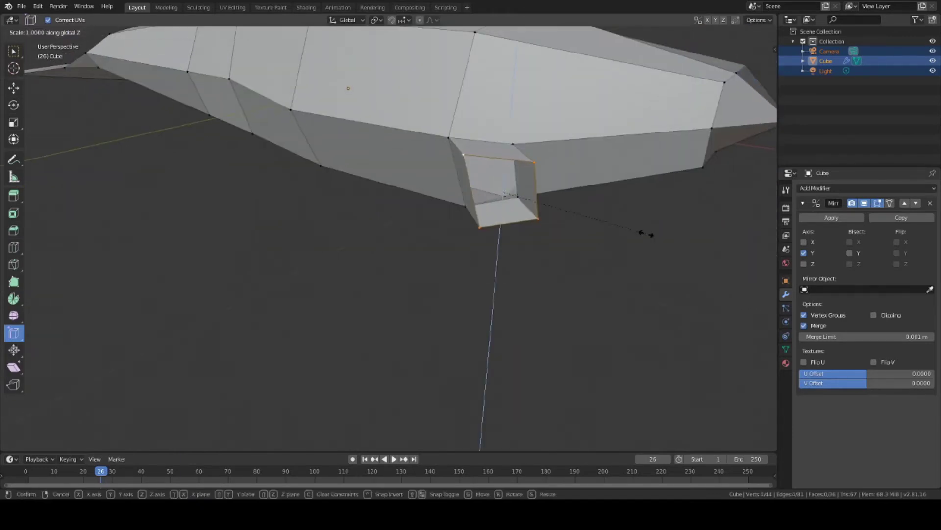
click(584, 190)
mouse_move(583, 190)
middle_down()
mouse_move(579, 235)
mouse_move(488, 252)
mouse_move(433, 212)
mouse_move(349, 198)
middle_up()
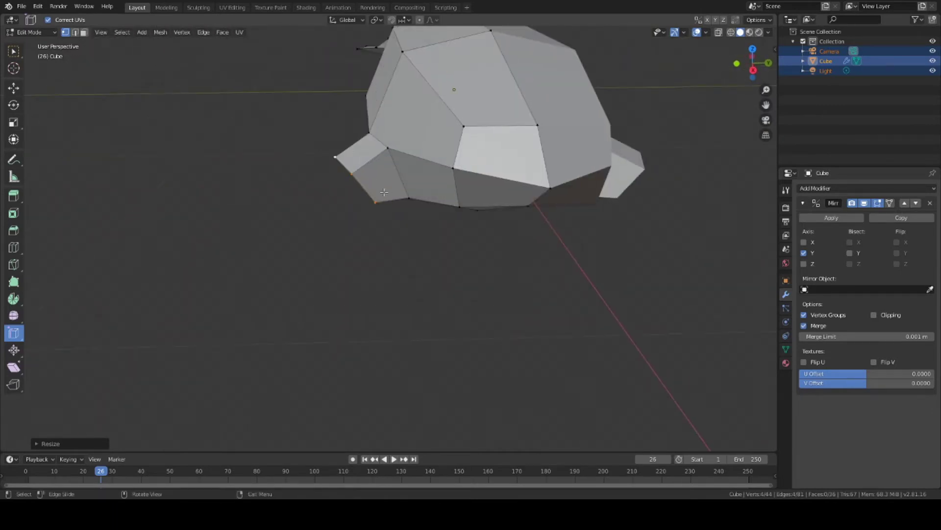
key(g)
click(358, 186)
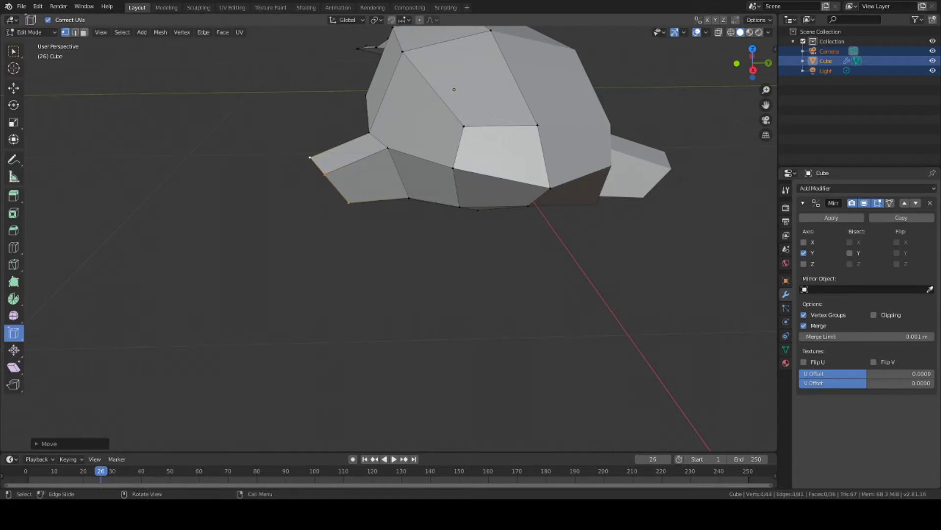
Flatten the fin end to zero thickness by scaling Y to 0.
middle_drag(319, 187, 337, 196)
key(s)
key(y)
key(0)
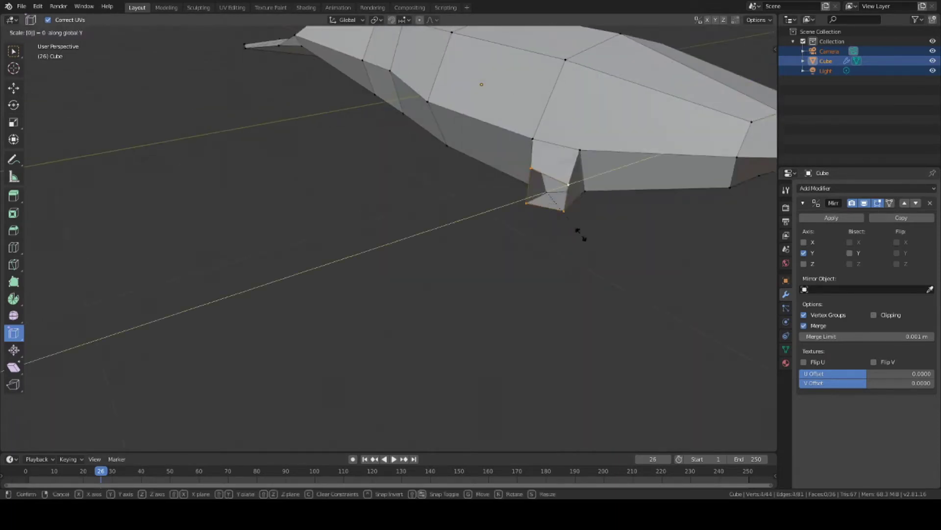
key(Return)
middle_drag(581, 234, 405, 312)
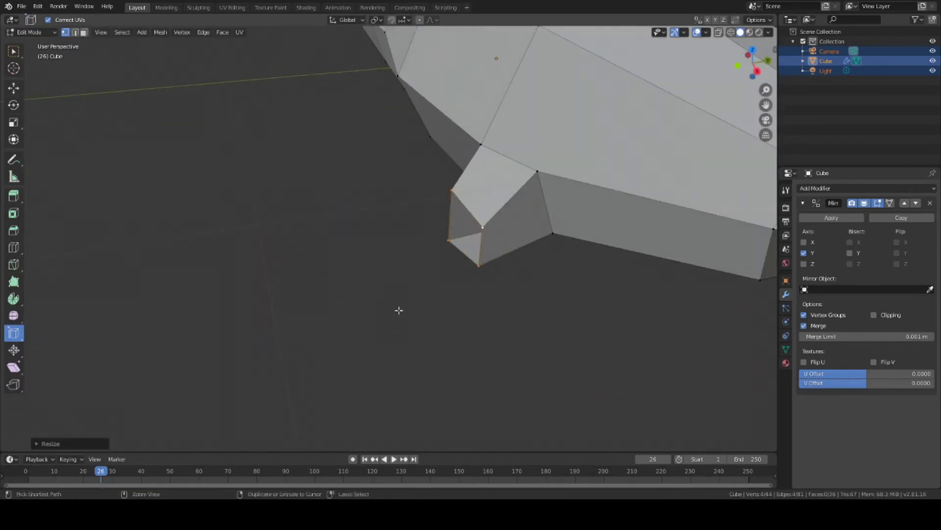
scroll(395, 309, down, 4)
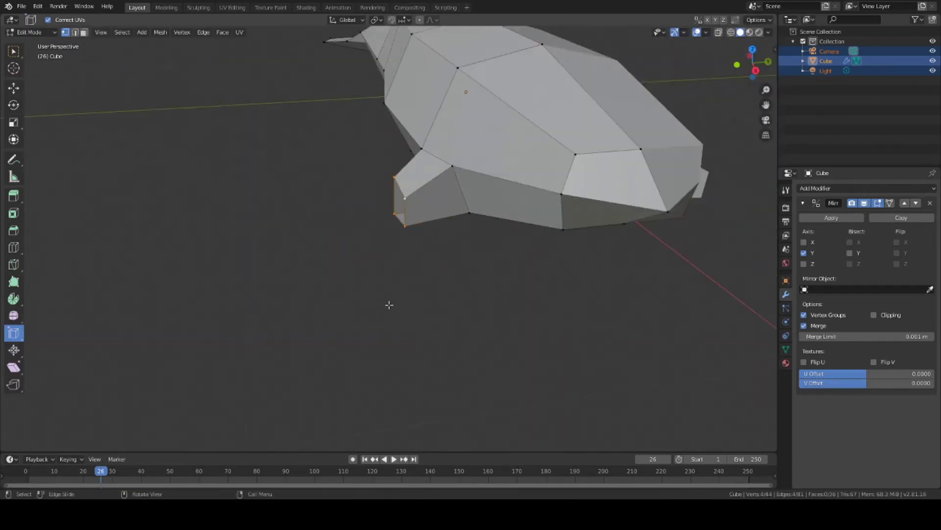
Rotate the pectoral fin to a new angle.
click(13, 105)
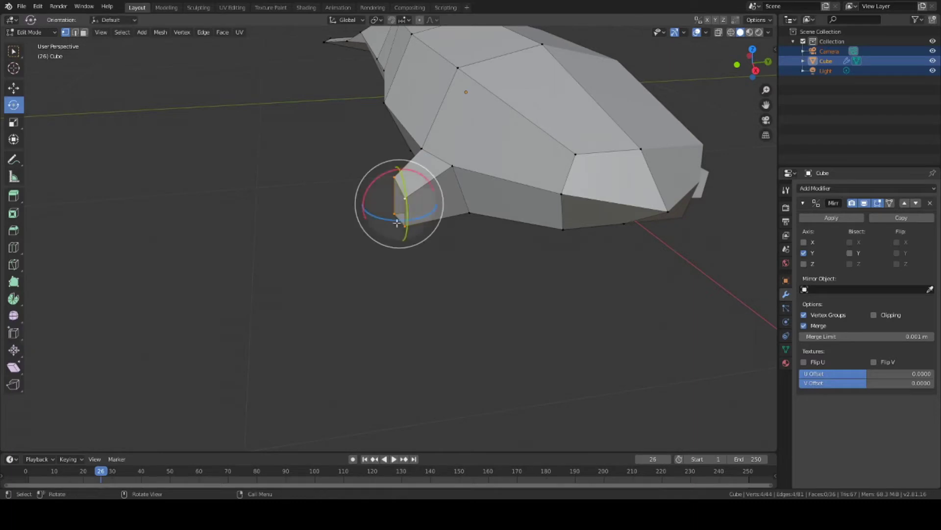
drag(398, 230, 398, 294)
scroll(485, 284, up, 3)
scroll(485, 284, down, 3)
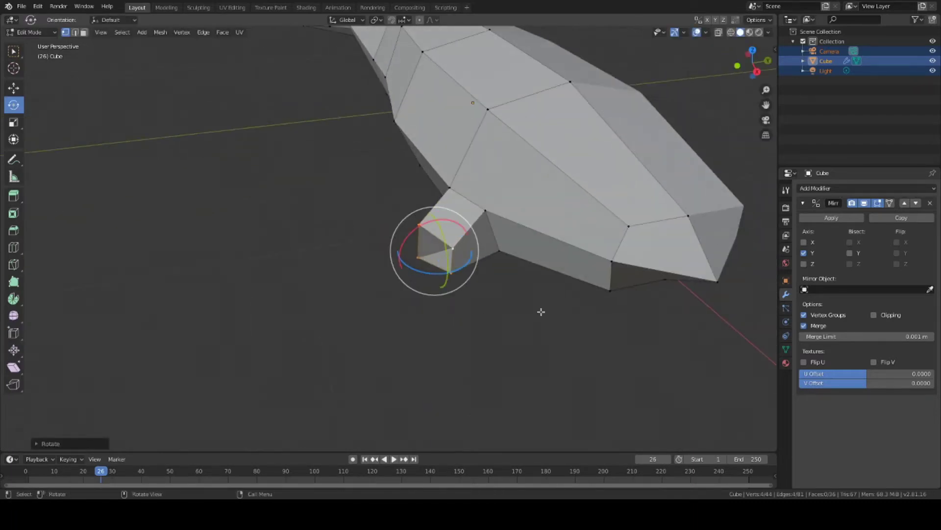
middle_drag(542, 311, 531, 313)
scroll(531, 312, down, 2)
scroll(531, 312, up, 4)
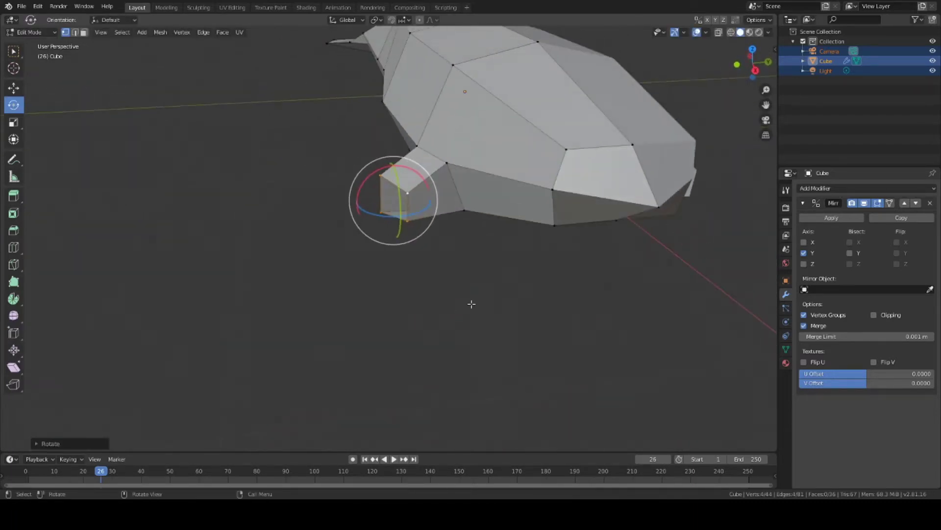
scroll(471, 304, up, 2)
Box-select the fin's end vertices and scale them.
key(w)
scroll(356, 223, up, 2)
drag(265, 139, 312, 248)
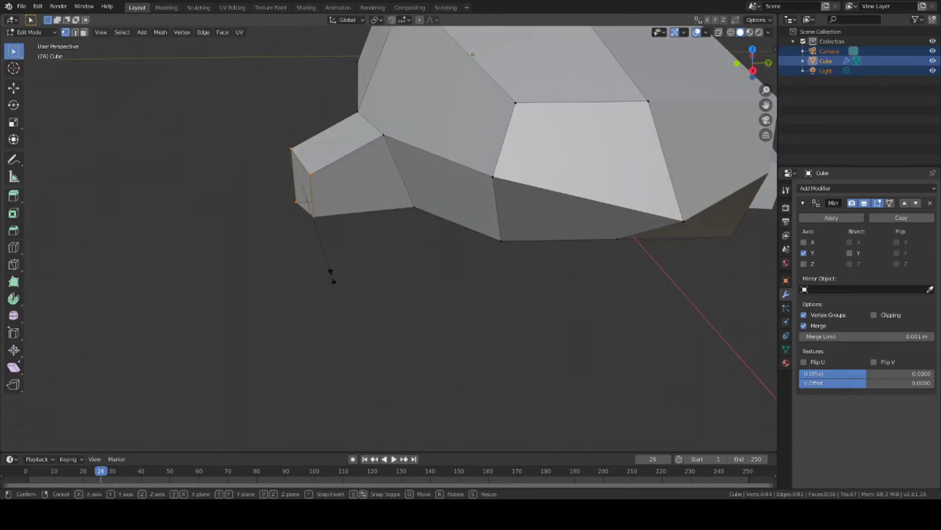
key(s)
click(353, 272)
Rotate the fin end about the Z axis, then about the Y axis.
scroll(378, 269, up, 3)
mouse_move(378, 270)
middle_down()
mouse_move(535, 289)
mouse_move(562, 389)
middle_up()
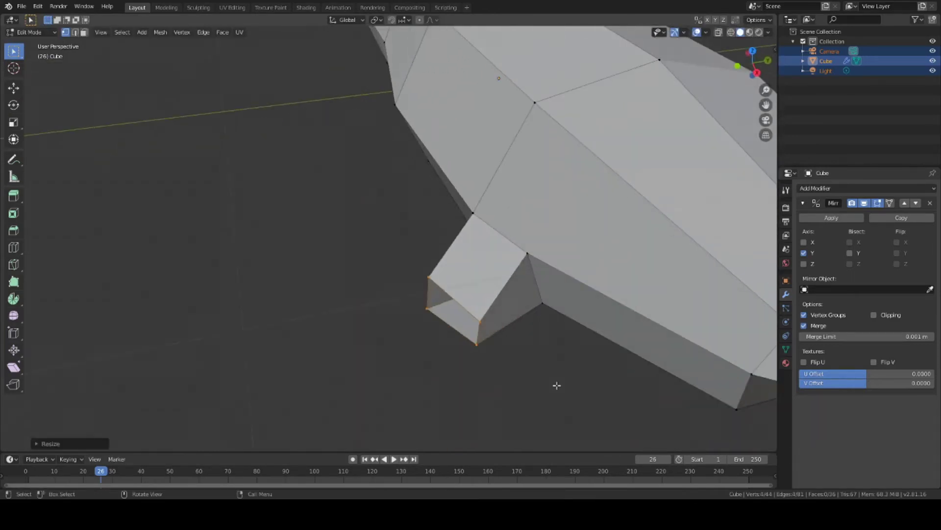
key(r)
key(Escape)
key(r)
key(z)
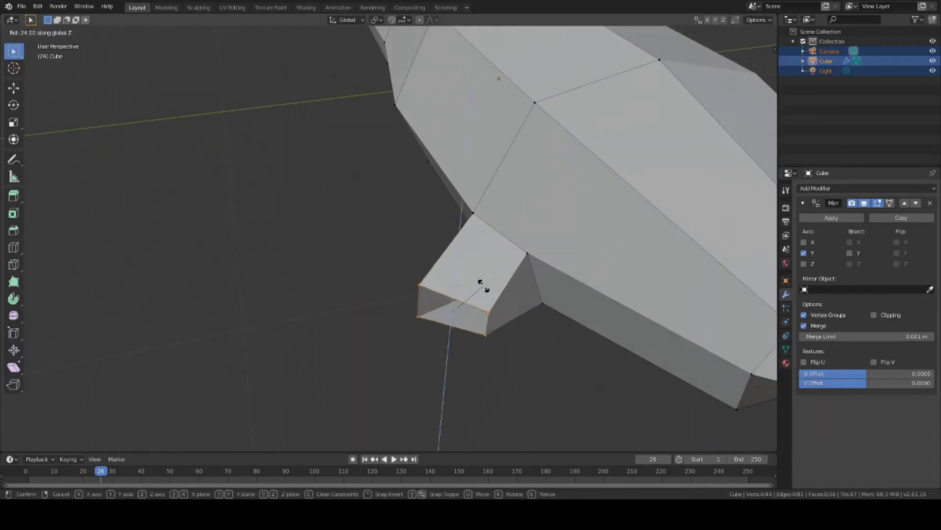
click(483, 286)
key(r)
key(y)
click(526, 294)
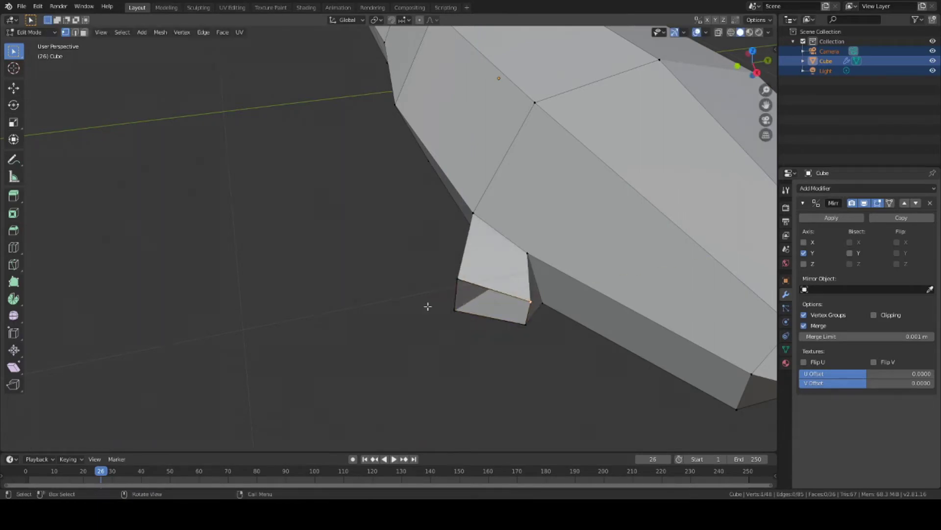
Duplicate the fin vertices and move the copy, then delete the stray duplicated quad.
key(shift+d)
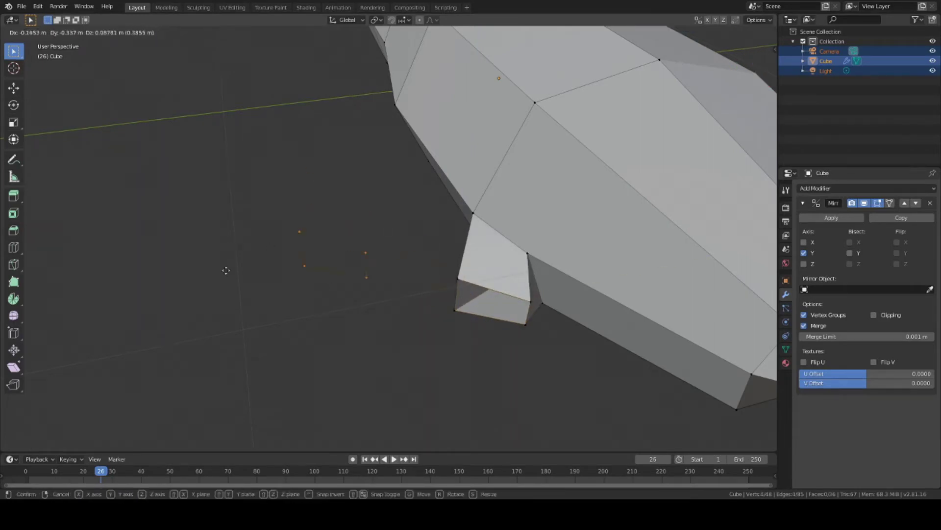
click(275, 322)
key(g)
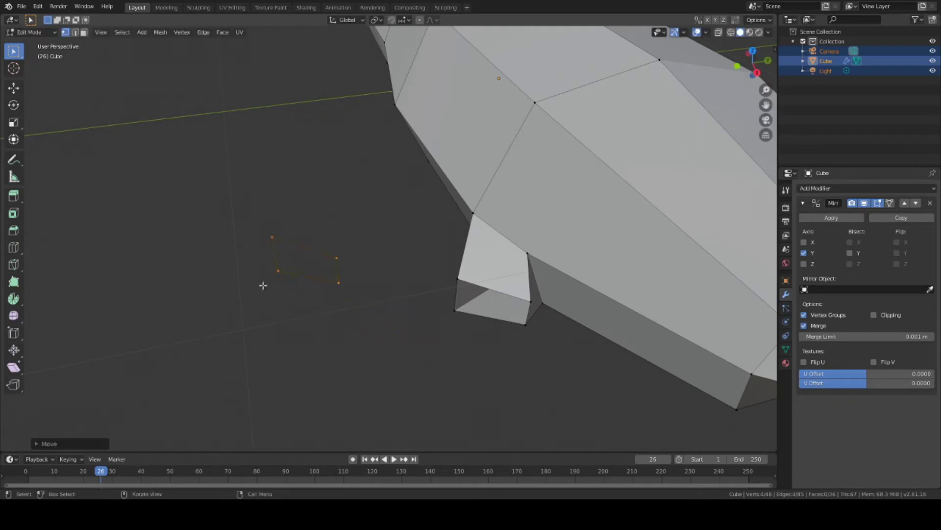
click(237, 259)
click(207, 187)
key(x)
click(343, 309)
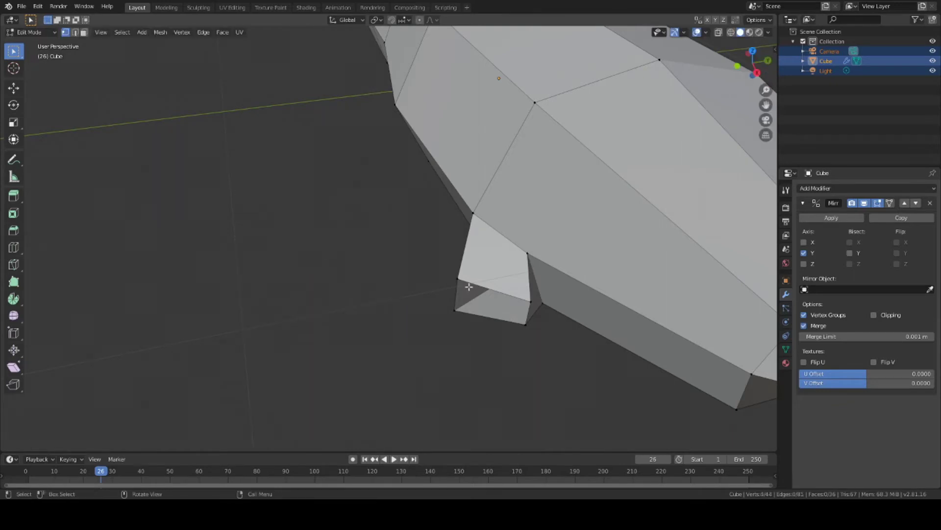
Scale the selected fin edge and move it to a new position.
middle_drag(496, 300, 500, 350)
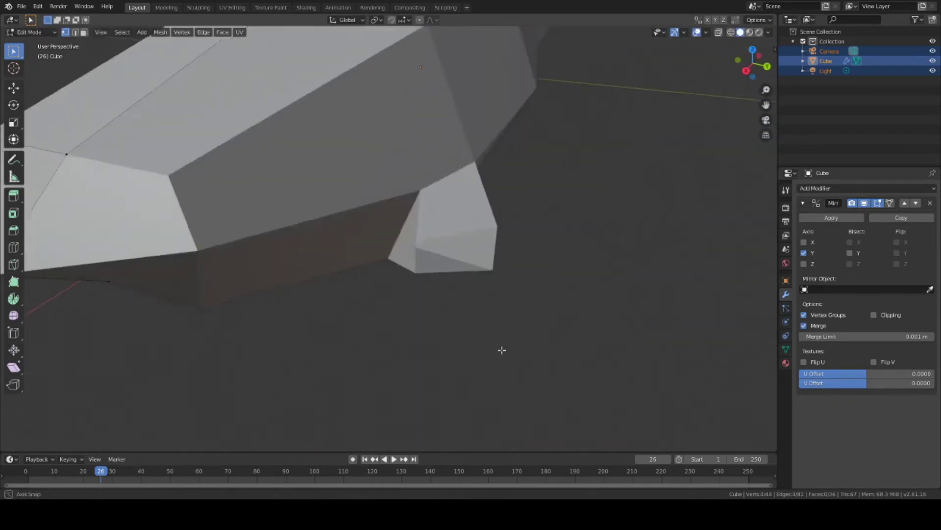
scroll(497, 342, down, 5)
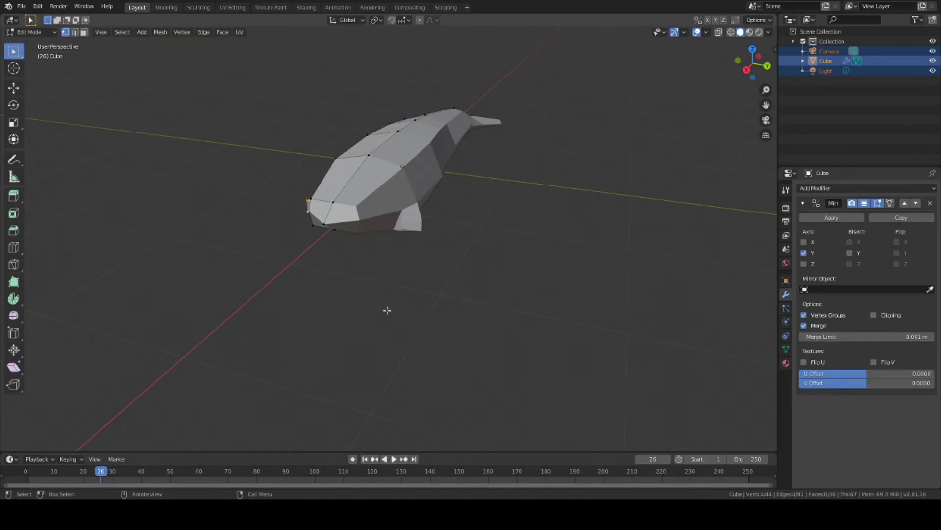
scroll(387, 311, up, 5)
mouse_move(387, 311)
middle_down()
mouse_move(531, 240)
mouse_move(452, 292)
mouse_move(628, 226)
middle_up()
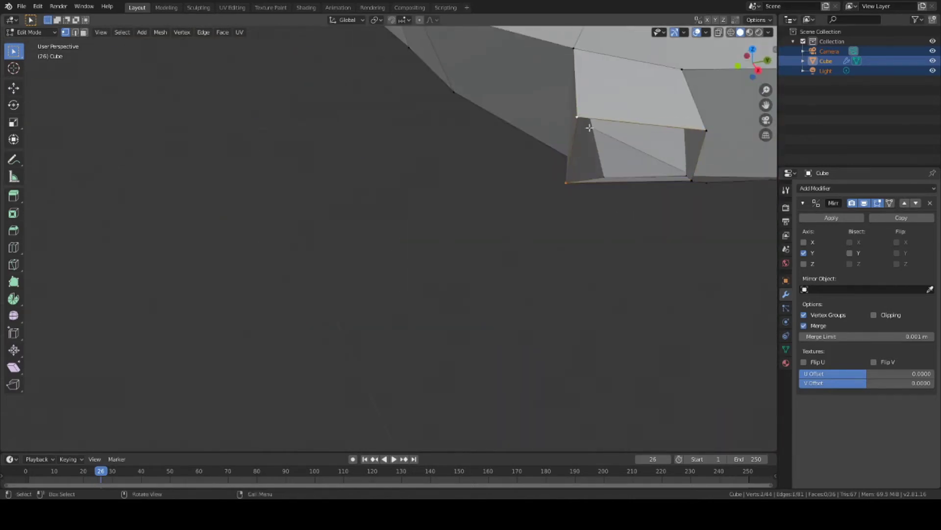
key(s)
click(521, 444)
mouse_move(521, 444)
middle_down()
mouse_move(561, 200)
mouse_move(342, 234)
mouse_move(418, 269)
mouse_move(416, 258)
middle_up()
key(g)
click(361, 204)
Inspect the fin from several angles, abandoning a vertical scale of its end.
scroll(469, 263, up, 3)
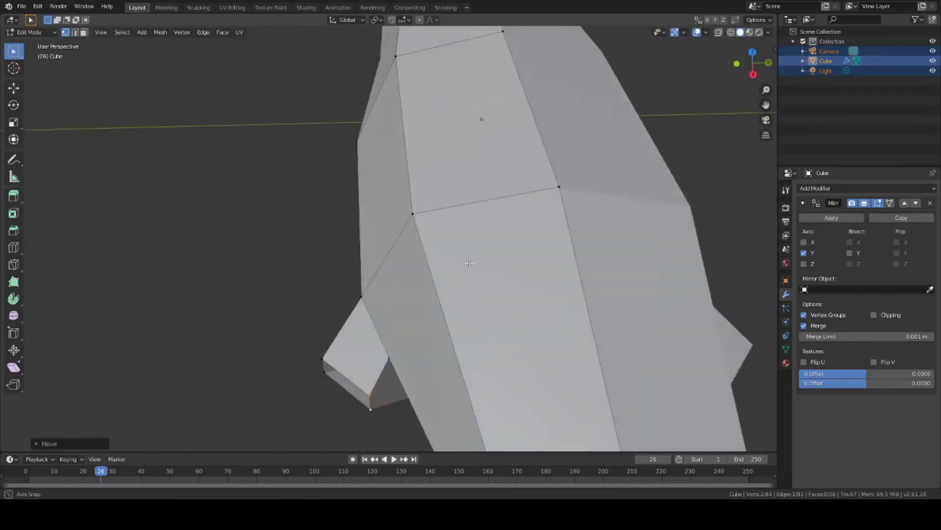
scroll(469, 263, down, 5)
middle_drag(559, 271, 599, 263)
scroll(598, 262, up, 5)
key(s)
key(z)
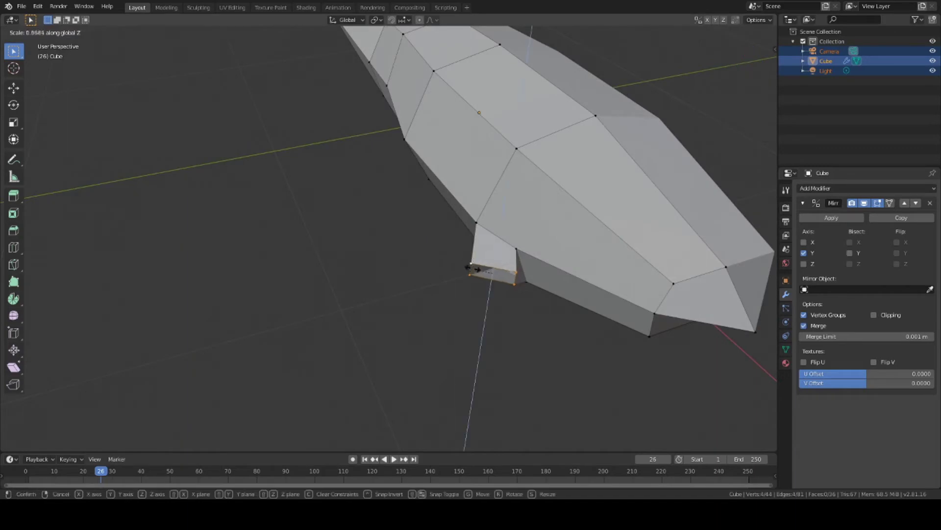
right_click(477, 268)
mouse_move(477, 268)
middle_down()
mouse_move(496, 320)
mouse_move(526, 297)
mouse_move(448, 289)
mouse_move(584, 177)
mouse_move(561, 111)
mouse_move(517, 148)
mouse_move(491, 201)
middle_up()
scroll(490, 200, down, 3)
mouse_move(917, 2)
middle_down()
mouse_move(561, 210)
mouse_move(412, 220)
middle_up()
scroll(542, 238, up, 4)
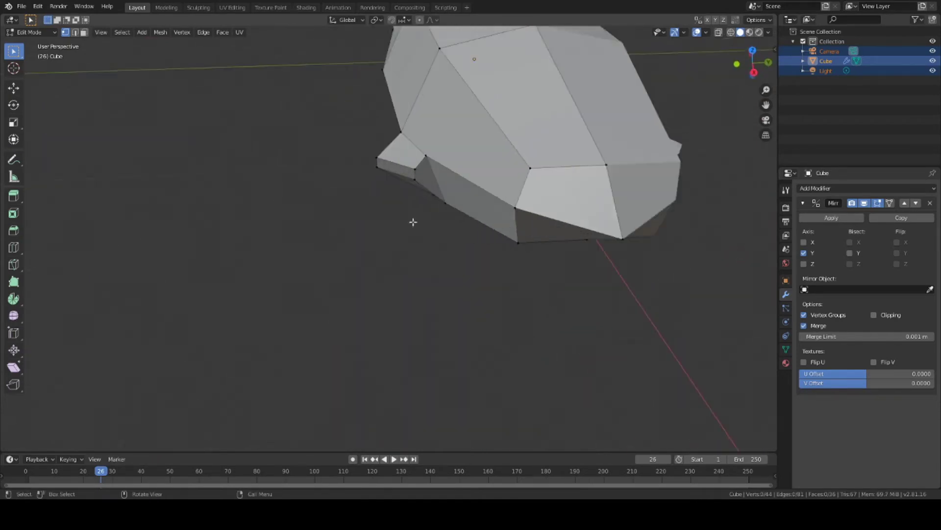
scroll(429, 173, up, 3)
middle_drag(429, 172, 539, 196)
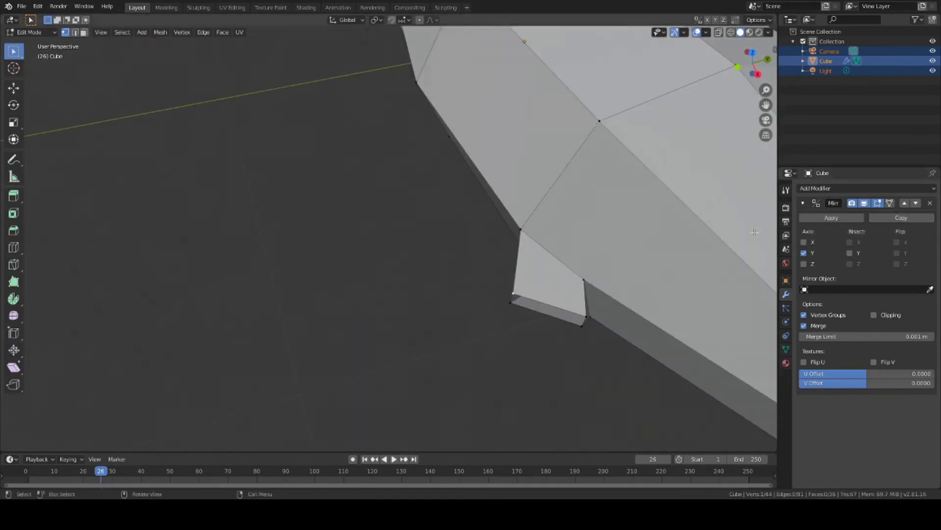
scroll(666, 277, down, 5)
middle_drag(666, 278, 575, 278)
scroll(395, 236, up, 3)
Extrude the fin-tip edge loop downward into a new segment.
alt+click(395, 235)
middle_drag(395, 235, 438, 288)
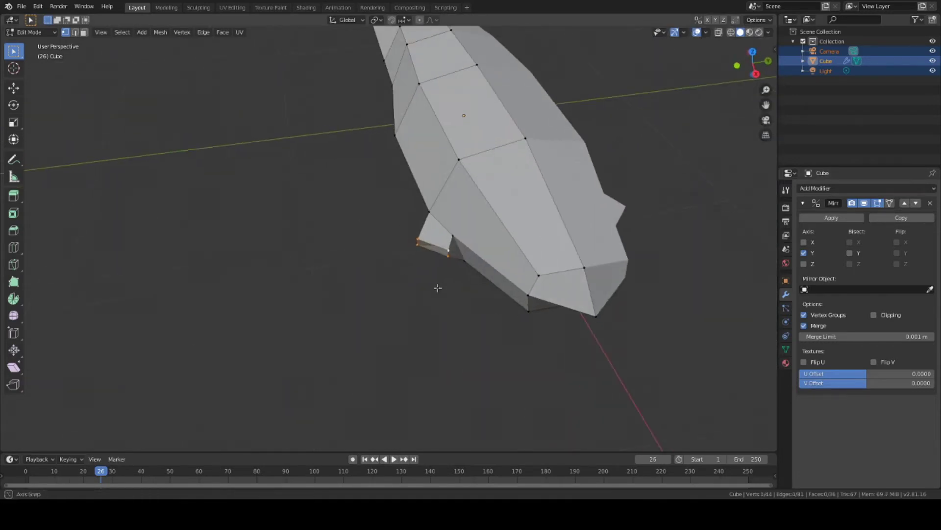
key(e)
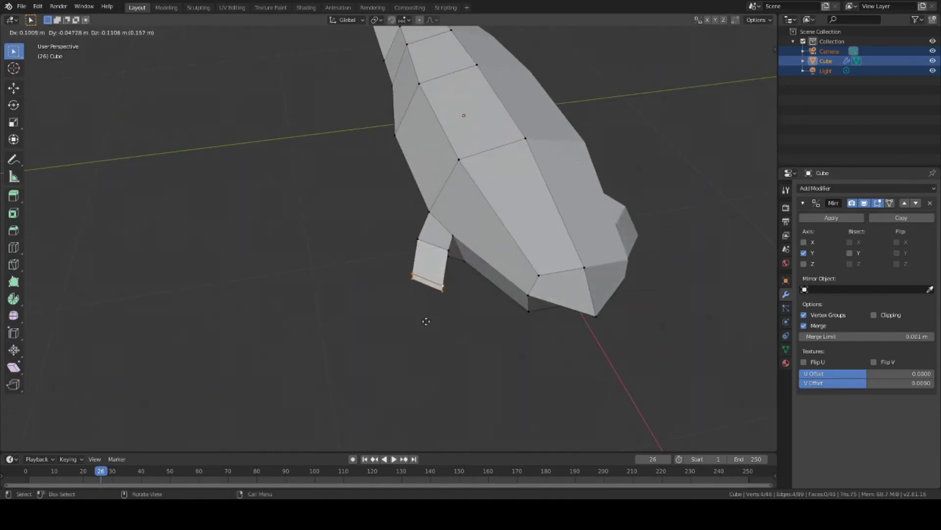
click(430, 316)
middle_drag(445, 294, 476, 316)
scroll(388, 261, up, 5)
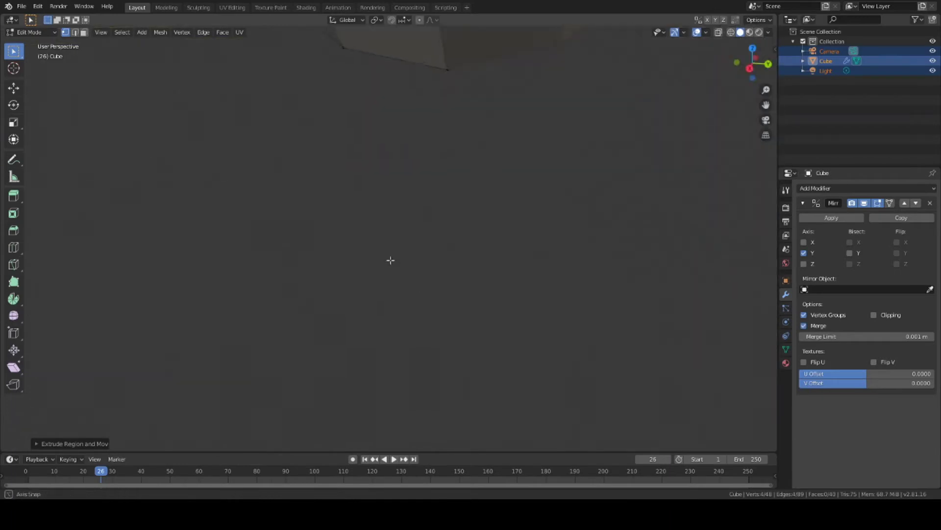
mouse_move(389, 261)
middle_down()
mouse_move(420, 279)
mouse_move(397, 286)
mouse_move(343, 242)
mouse_move(487, 272)
mouse_move(443, 283)
mouse_move(433, 233)
mouse_move(547, 137)
mouse_move(525, 175)
mouse_move(594, 193)
middle_up()
Move the new fin tip along the Z axis.
key(g)
key(z)
click(292, 210)
scroll(356, 222, up, 5)
scroll(357, 222, down, 5)
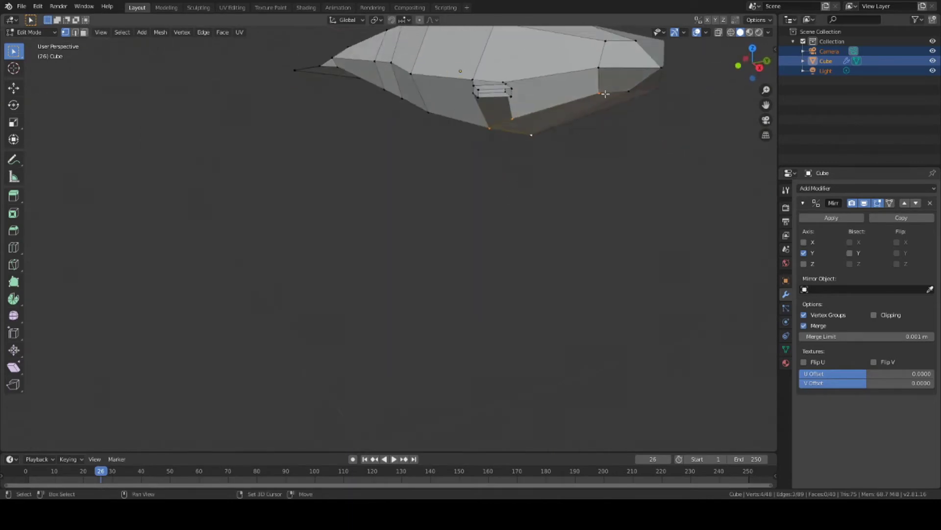
Scale the fin tip, discarding two further scale attempts.
key(s)
click(595, 194)
key(s)
key(Escape)
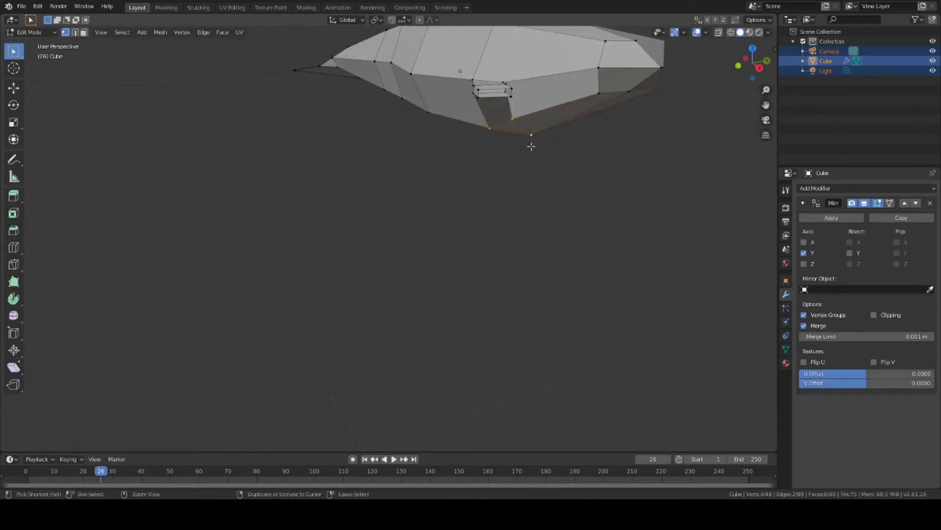
key(s)
key(z)
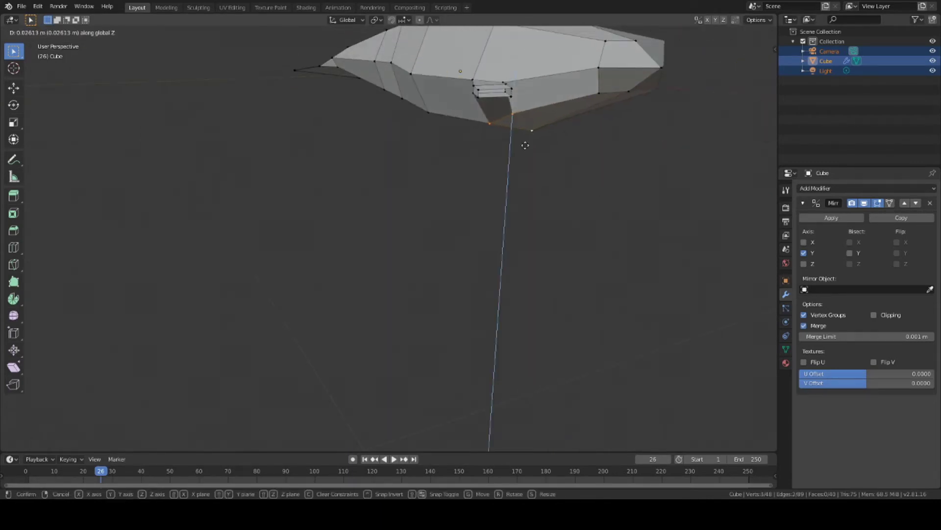
key(Escape)
middle_drag(525, 142, 550, 202)
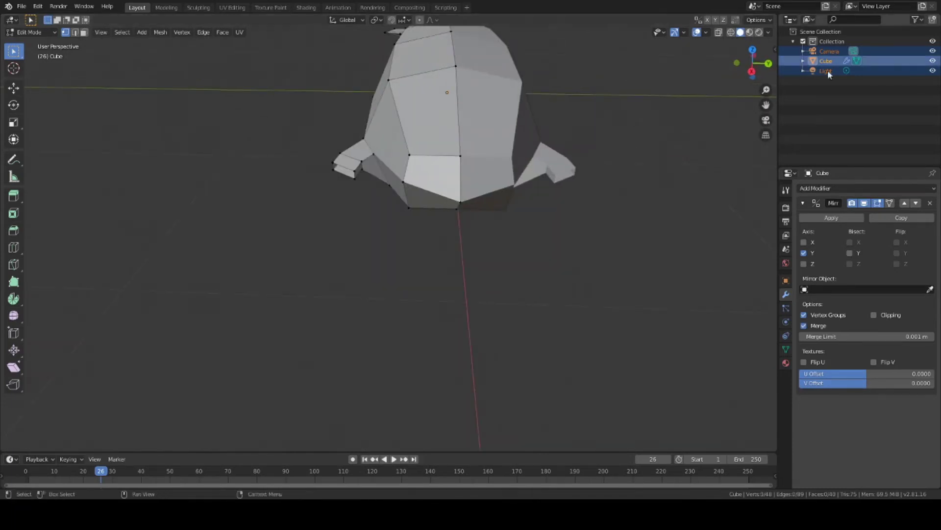
scroll(437, 208, up, 4)
mouse_move(506, 197)
middle_down()
mouse_move(373, 212)
mouse_move(568, 251)
middle_up()
middle_drag(364, 241, 459, 186)
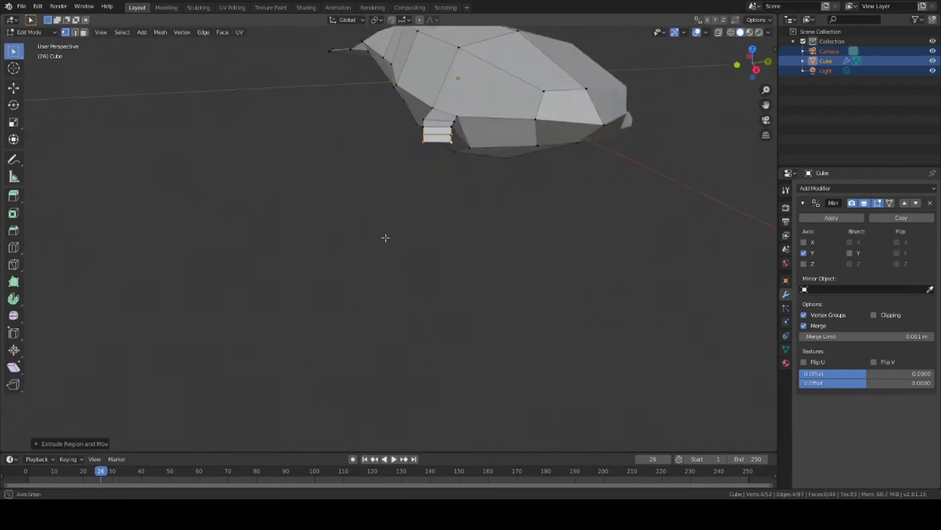
scroll(459, 187, up, 2)
Extrude the fin edge along X into a new segment and reposition its end.
key(e)
key(x)
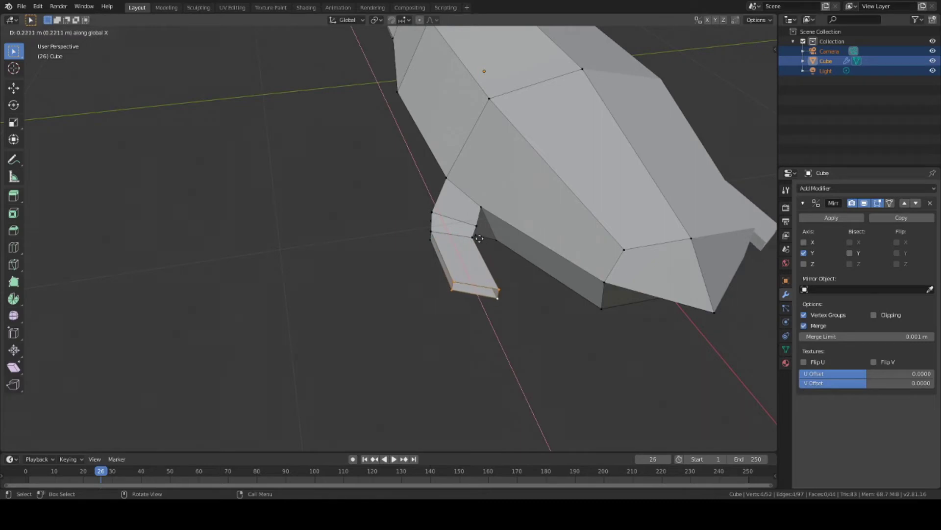
click(481, 245)
middle_drag(481, 245, 414, 294)
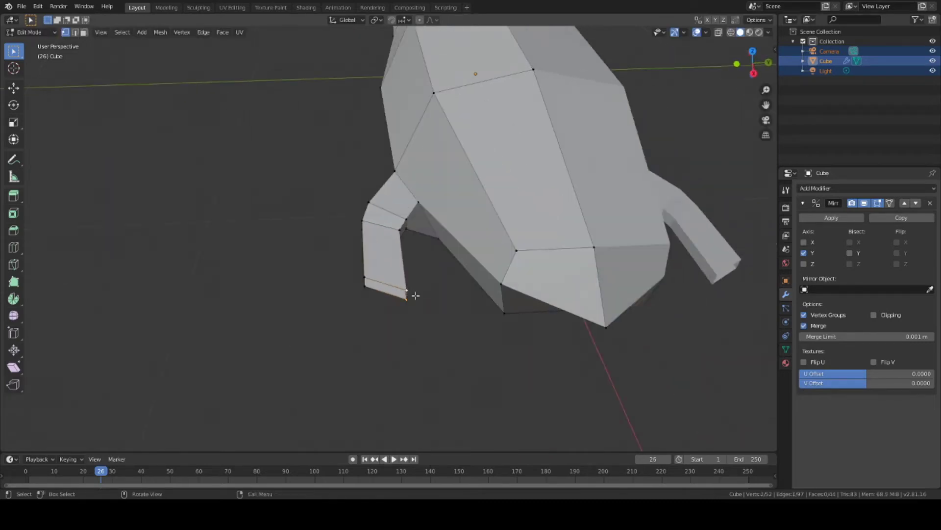
key(g)
key(Escape)
click(366, 286)
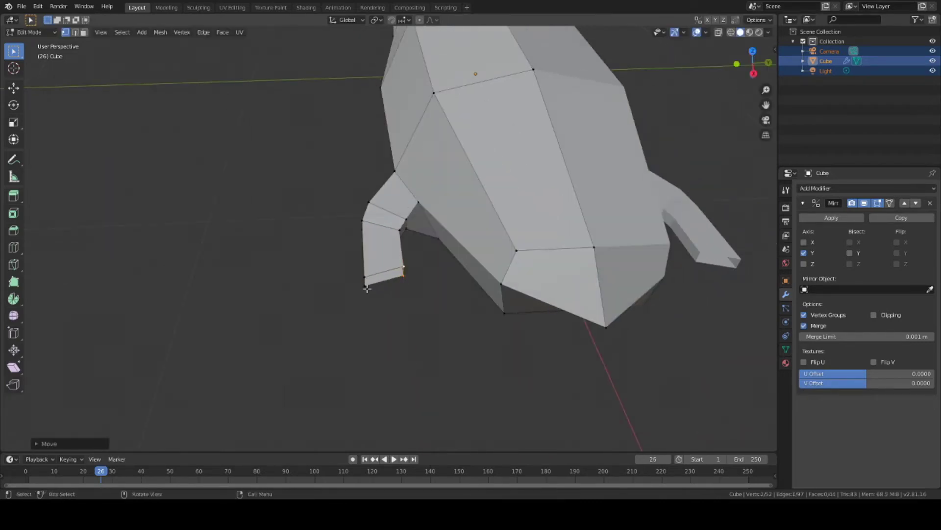
middle_drag(366, 285, 480, 339)
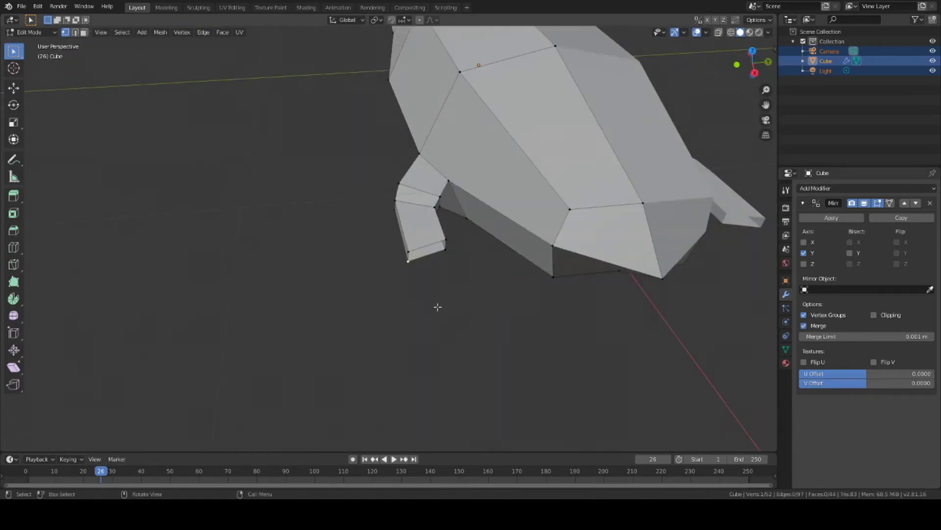
scroll(417, 254, up, 2)
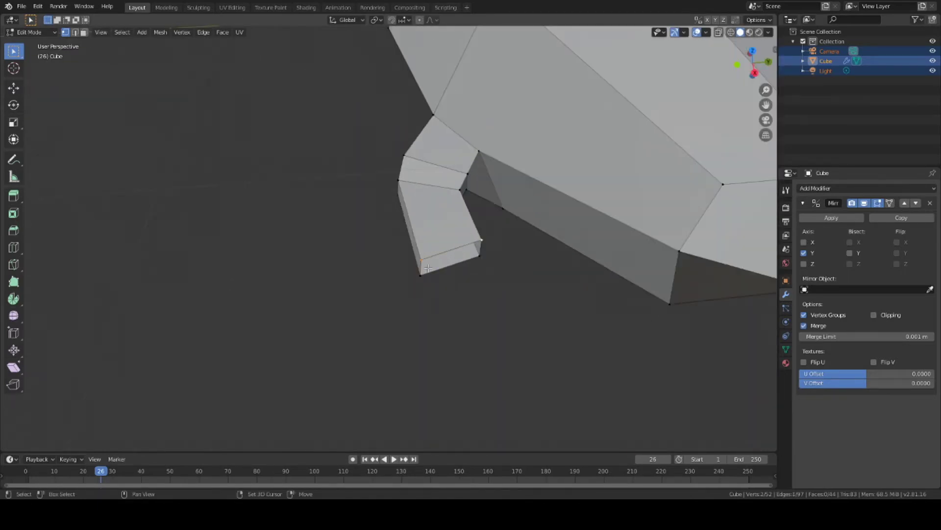
Widen the fin's bottom edge by scaling it up.
shift+click(428, 268)
scroll(492, 276, down, 5)
scroll(492, 274, up, 1)
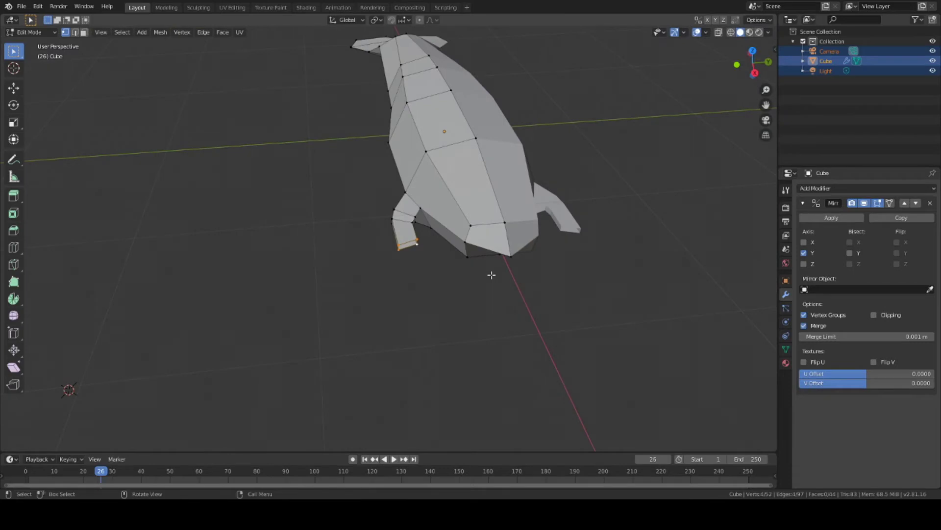
scroll(492, 274, up, 1)
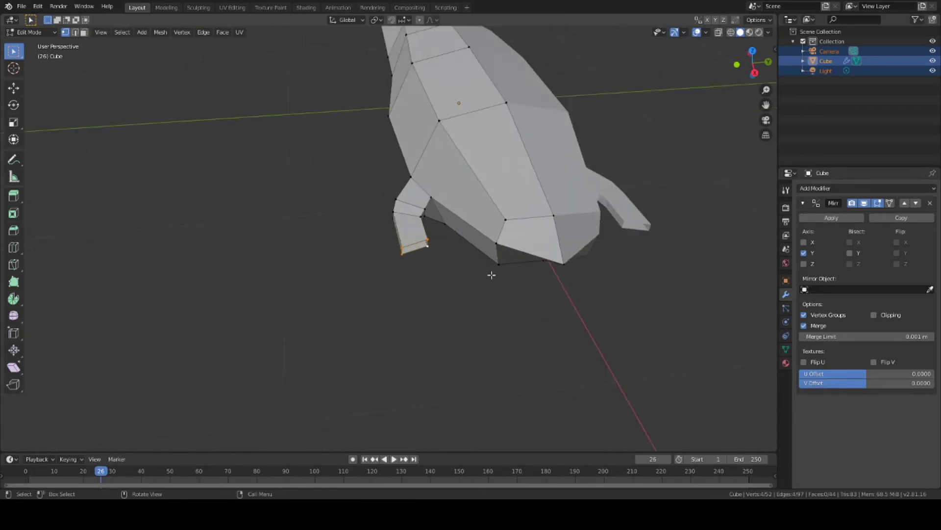
scroll(486, 270, up, 1)
scroll(415, 212, up, 2)
scroll(431, 245, down, 5)
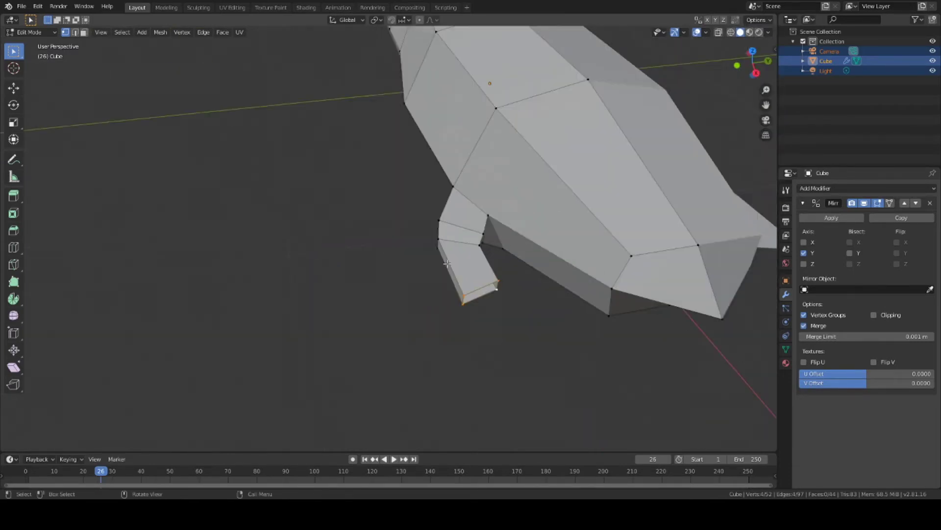
key(s)
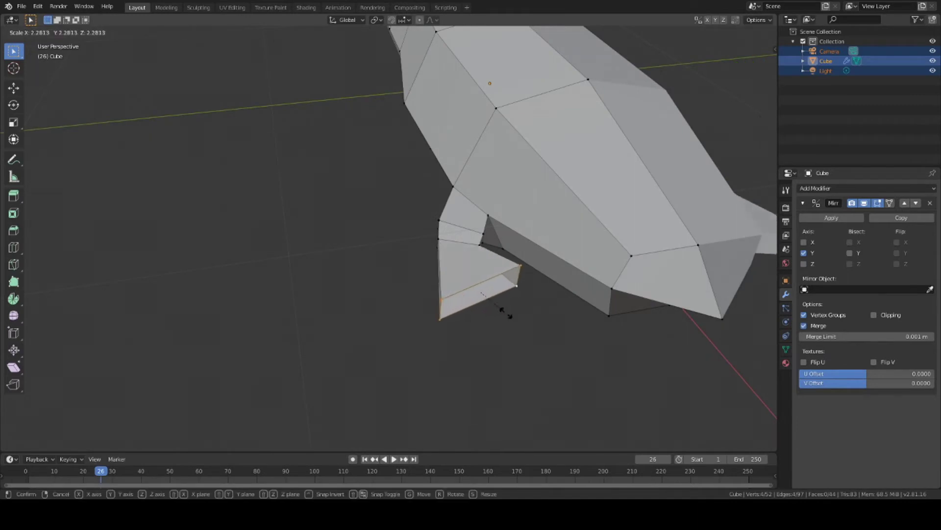
click(507, 314)
Extrude the bottom edge along X into another segment and move its end edge.
key(e)
key(x)
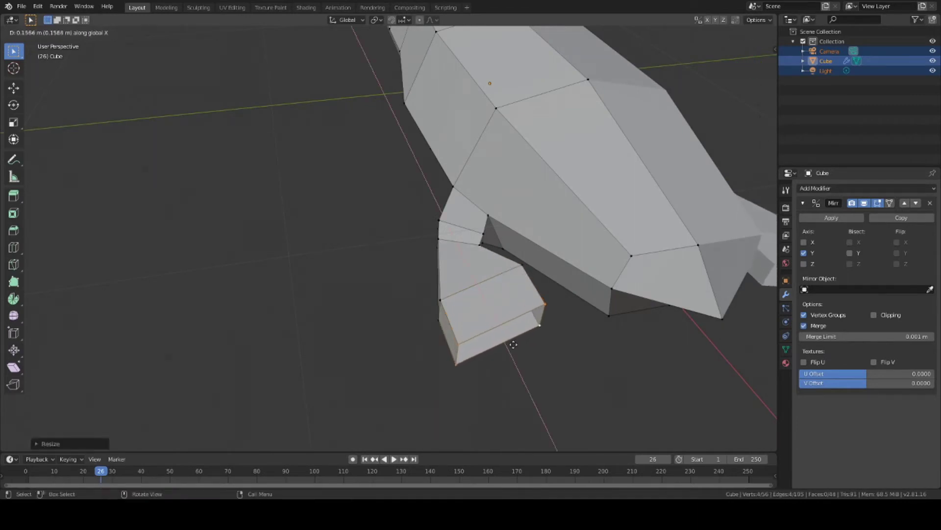
click(511, 348)
middle_drag(512, 348, 488, 309)
key(g)
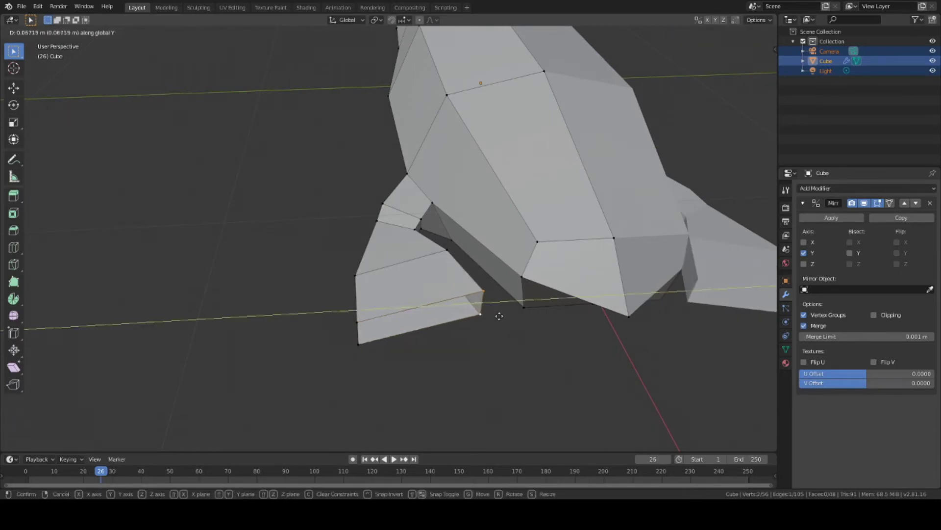
click(497, 311)
click(354, 319)
Extrude the fin edge along X into another segment, cancelling a Z rotation.
scroll(522, 341, down, 4)
middle_drag(521, 341, 563, 312)
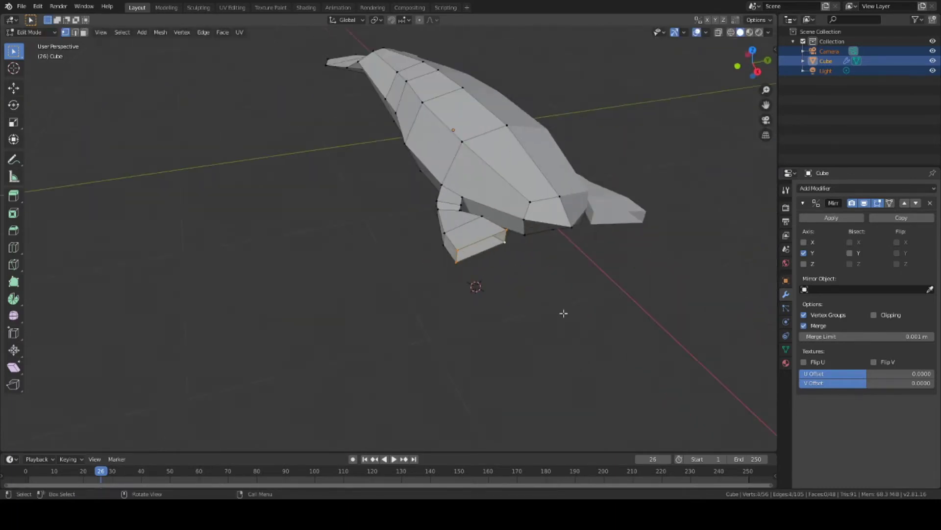
key(e)
key(x)
click(591, 292)
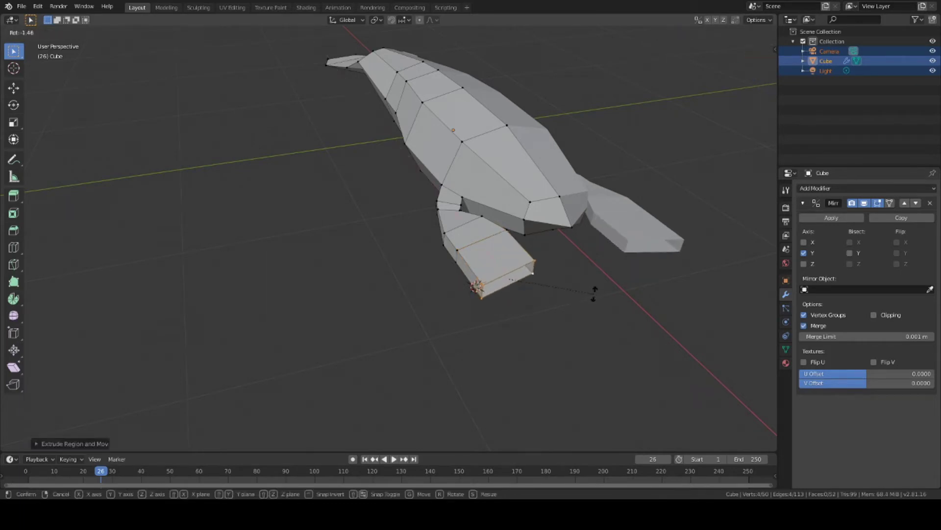
key(r)
key(z)
key(Escape)
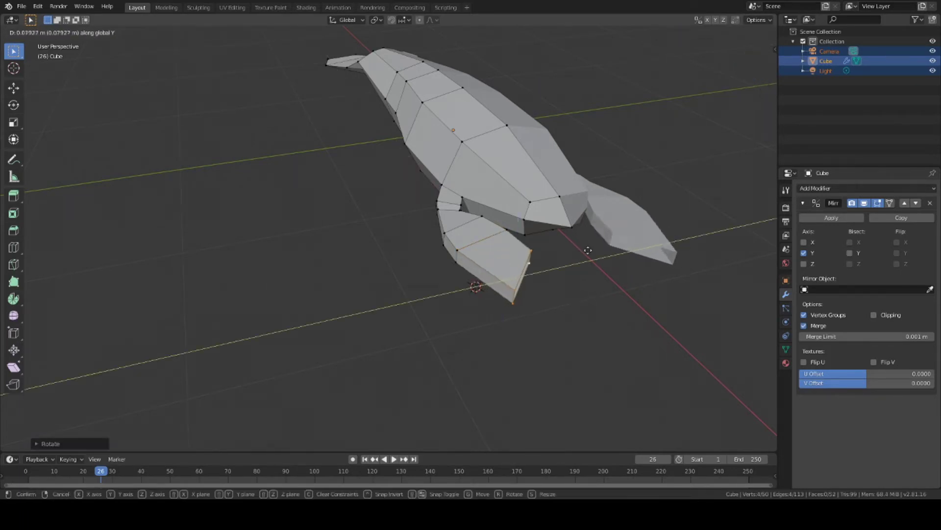
Pull the fin end inward along Y, then select a corner vertex of the tip.
key(g)
key(Escape)
middle_drag(610, 242, 466, 279)
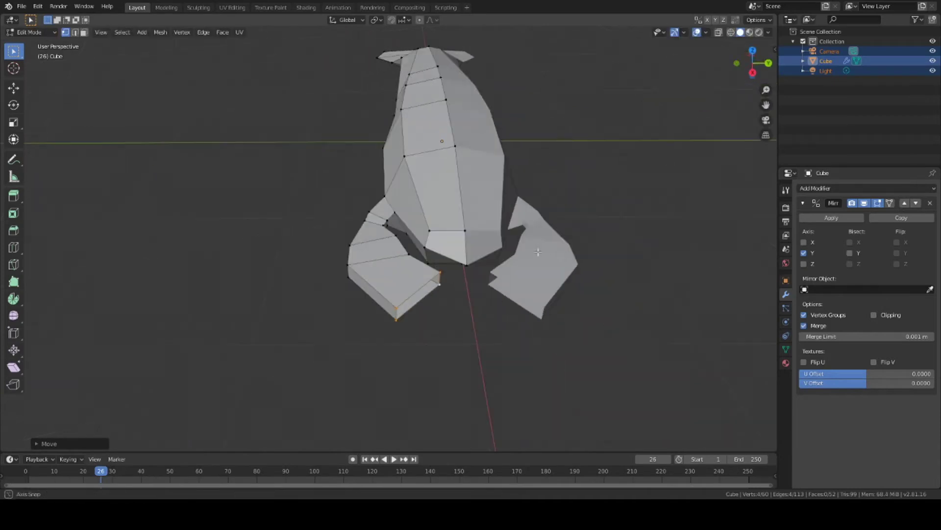
key(g)
key(y)
click(444, 337)
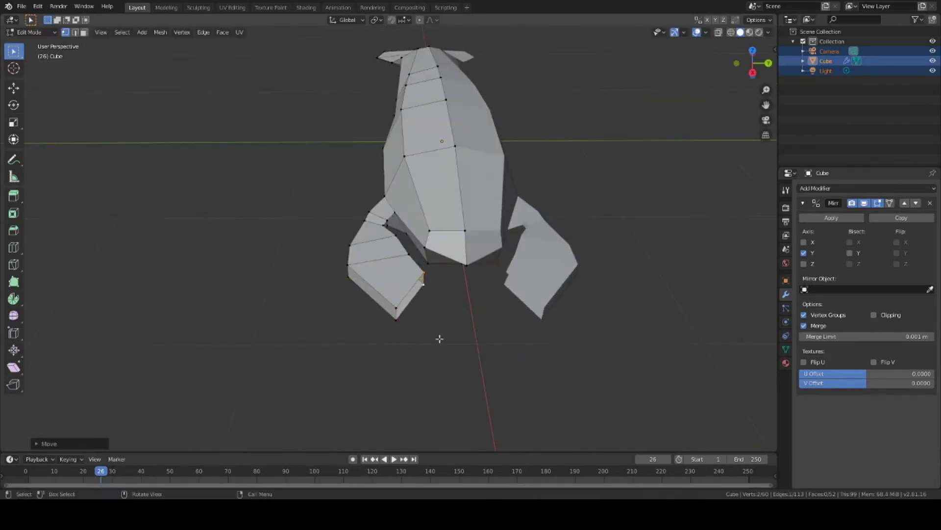
middle_drag(439, 339, 416, 333)
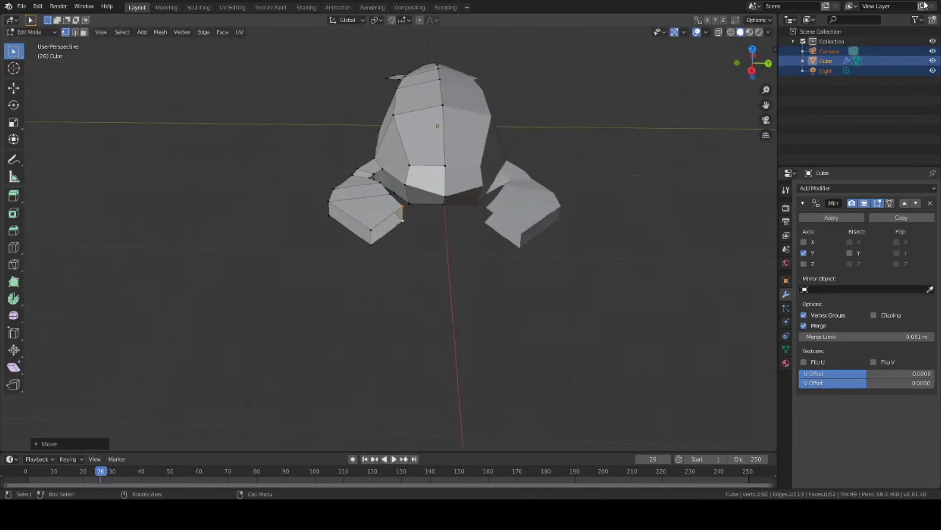
mouse_move(563, 255)
middle_down()
mouse_move(531, 282)
mouse_move(498, 286)
middle_up()
click(387, 227)
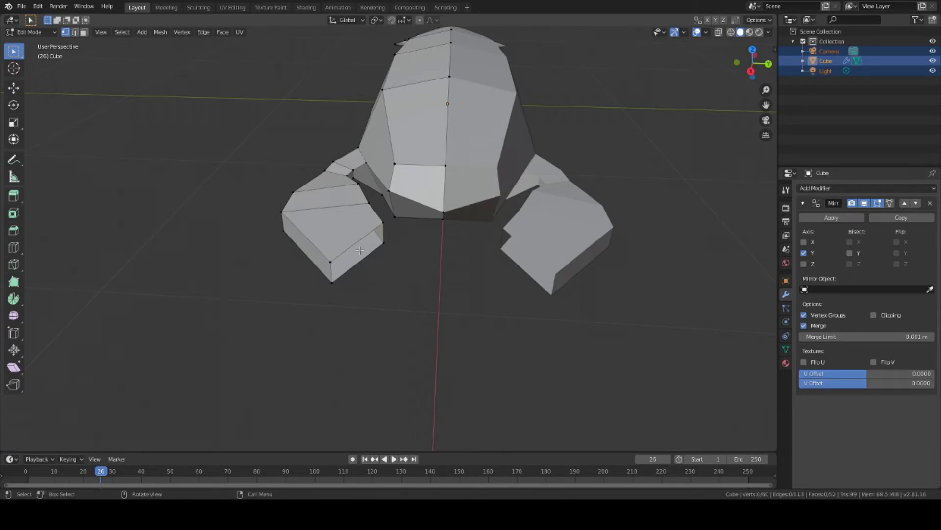
mouse_move(368, 251)
middle_down()
mouse_move(454, 250)
mouse_move(428, 294)
middle_up()
Move the pectoral fin tip vertex along Y into a pointed tip.
scroll(356, 360, up, 1)
key(g)
key(y)
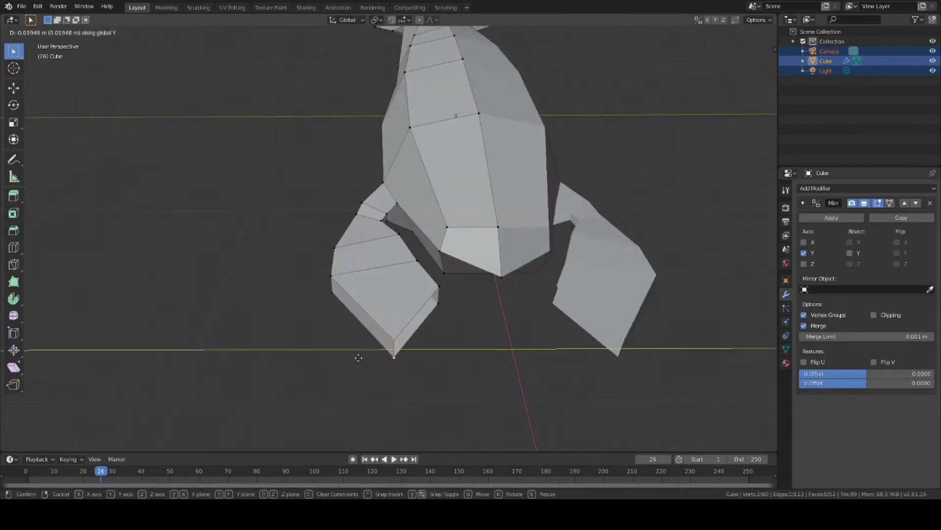
click(357, 353)
Extrude a fin edge into a new face along X and nudge it slightly outward.
click(436, 311)
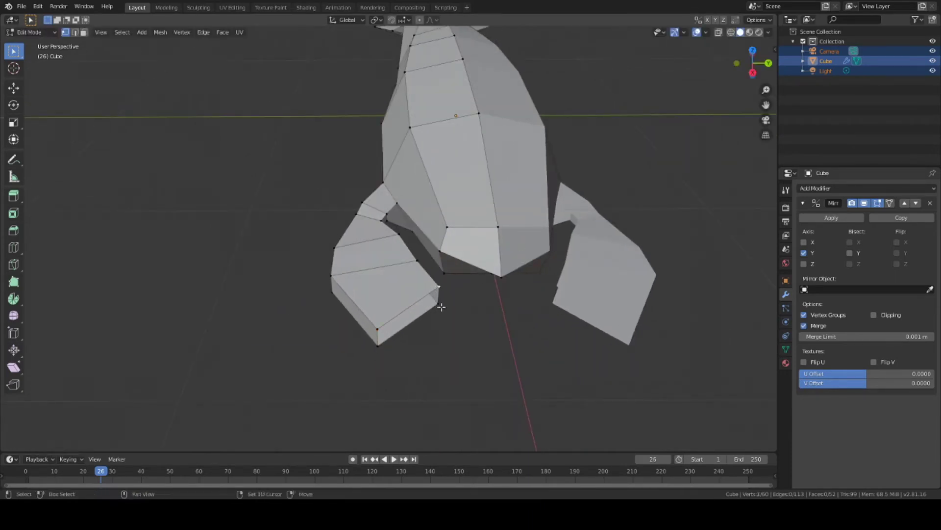
key(e)
key(x)
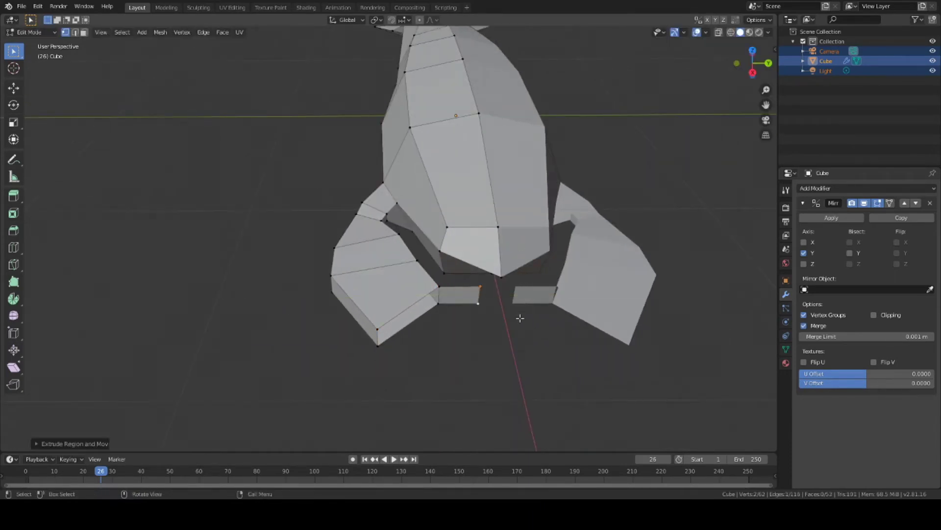
click(522, 352)
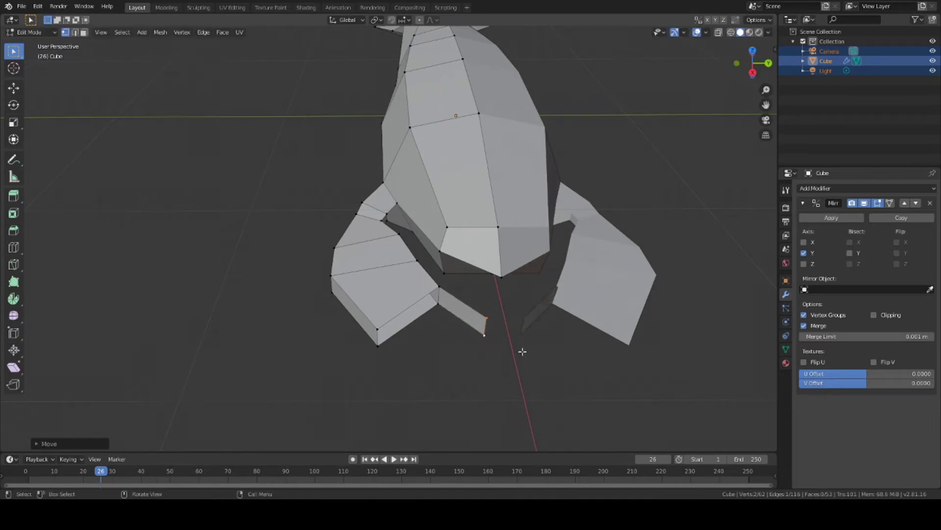
key(g)
click(511, 342)
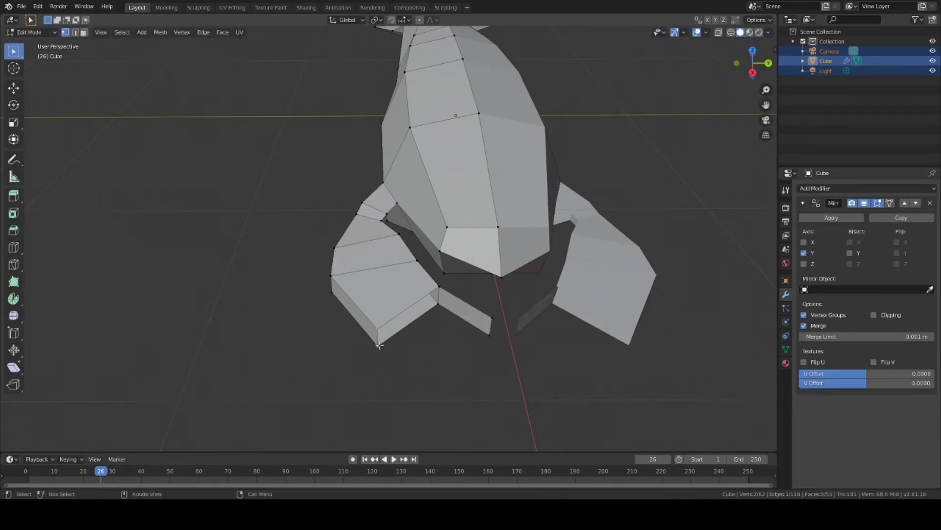
Extrude the fin's bottom edge into another face and slide it along X.
key(e)
key(x)
click(473, 361)
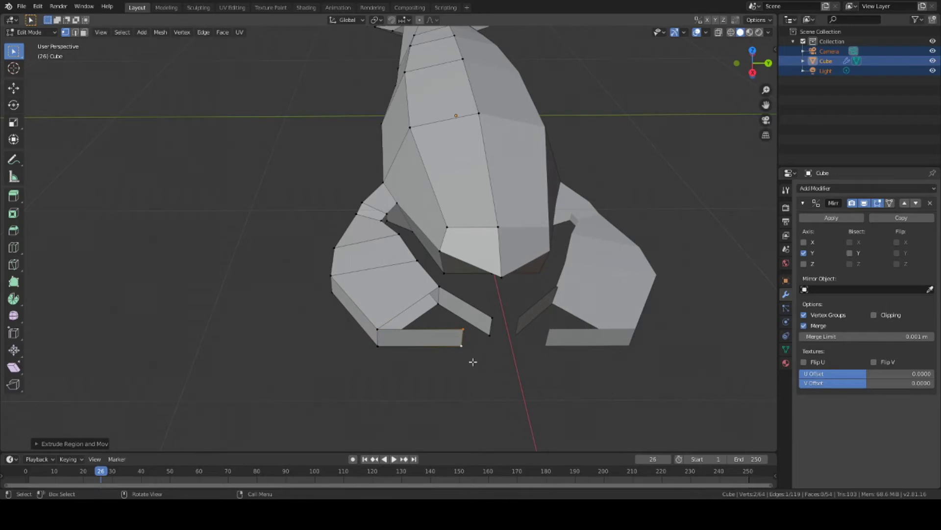
key(g)
key(x)
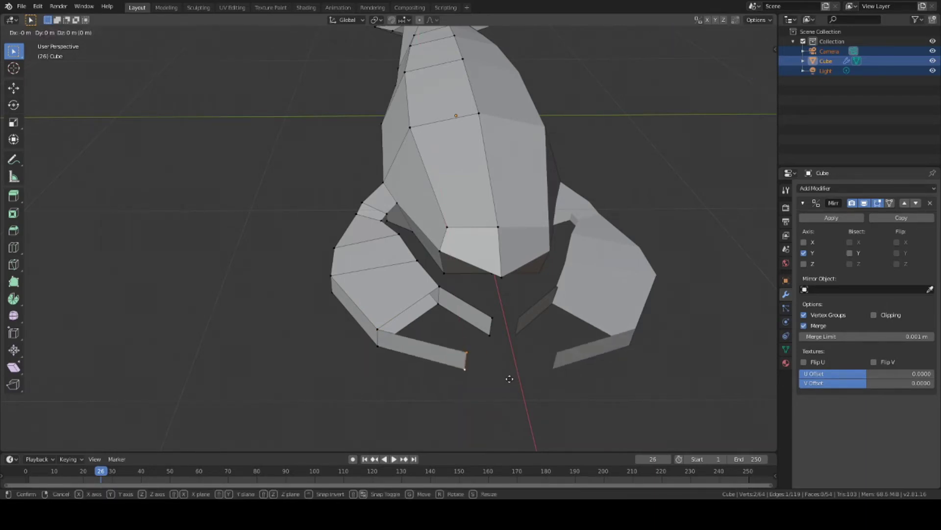
click(522, 373)
Delete the unwanted face on the left fin and inspect the fish from below.
middle_drag(522, 373, 370, 347)
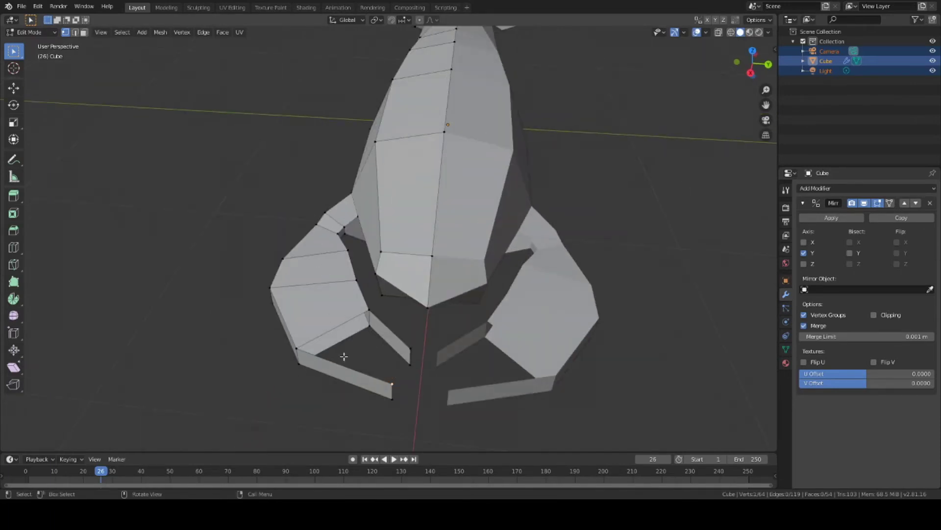
click(329, 309)
key(x)
click(283, 265)
mouse_move(283, 265)
middle_down()
mouse_move(381, 282)
mouse_move(277, 224)
middle_up()
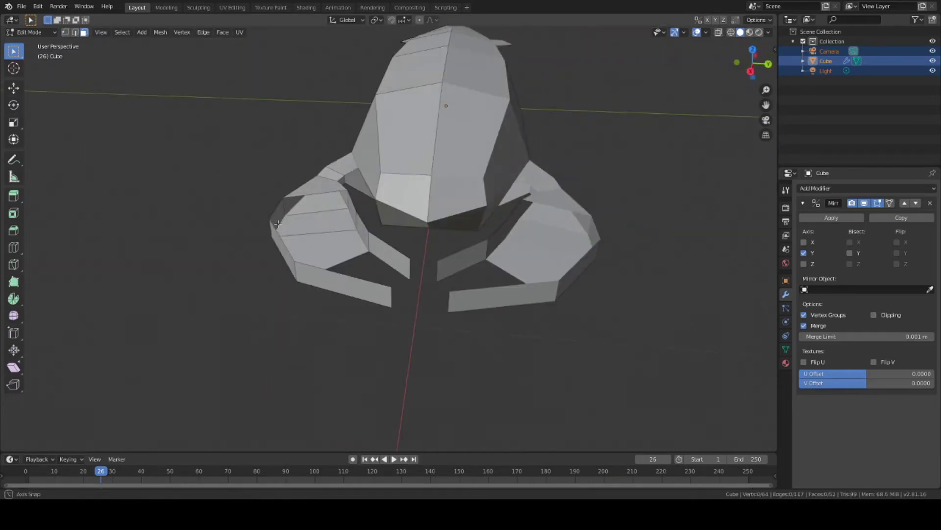
mouse_move(344, 242)
middle_down()
mouse_move(360, 267)
mouse_move(382, 174)
mouse_move(374, 296)
mouse_move(407, 160)
middle_up()
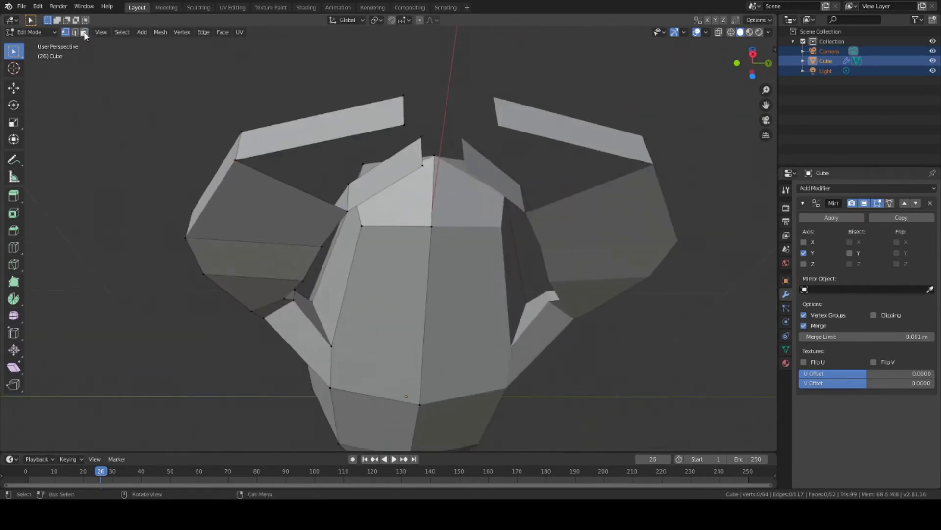
Delete the remaining stray faces from the fins.
click(250, 190)
key(x)
click(226, 260)
key(x)
mouse_move(225, 259)
middle_down()
mouse_move(426, 105)
mouse_move(391, 256)
mouse_move(433, 254)
middle_up()
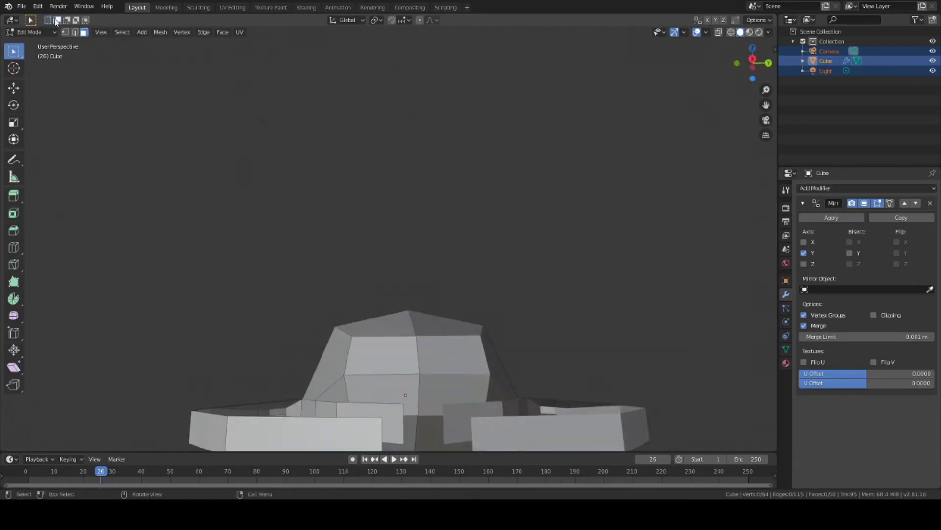
In vertex select mode, subdivide a fin edge to add a vertex.
key(1)
mouse_move(309, 203)
middle_down()
mouse_move(183, 214)
mouse_move(405, 208)
mouse_move(388, 345)
middle_up()
scroll(388, 345, up, 2)
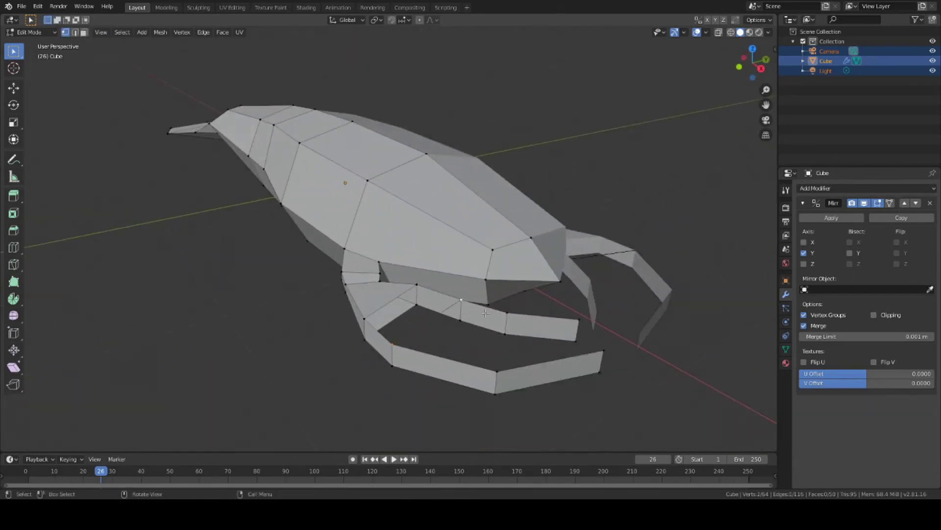
right_click(407, 240)
click(407, 243)
right_click(468, 240)
click(468, 243)
mouse_move(468, 243)
middle_down()
mouse_move(388, 392)
mouse_move(415, 352)
middle_up()
Add a vertex on another fin edge and join two fin vertices with an edge.
right_click(382, 314)
click(381, 323)
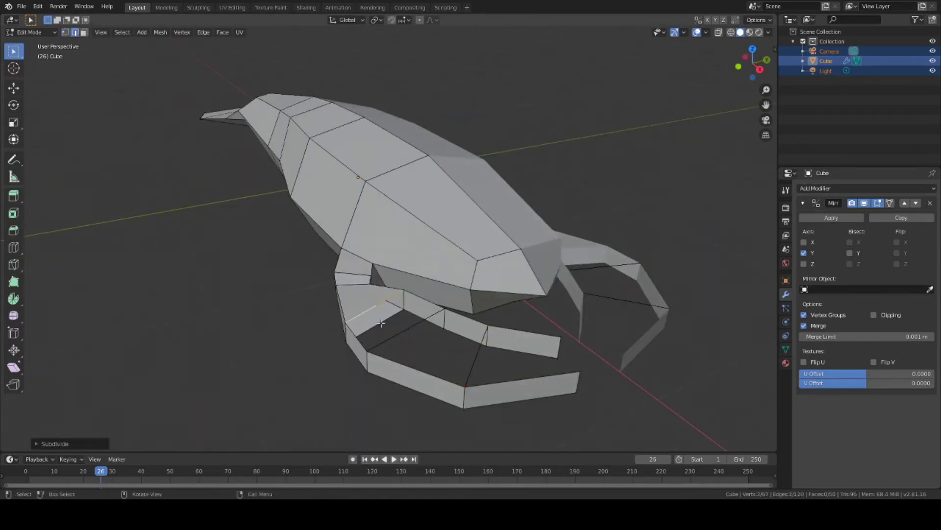
right_click(382, 323)
click(382, 318)
key(1)
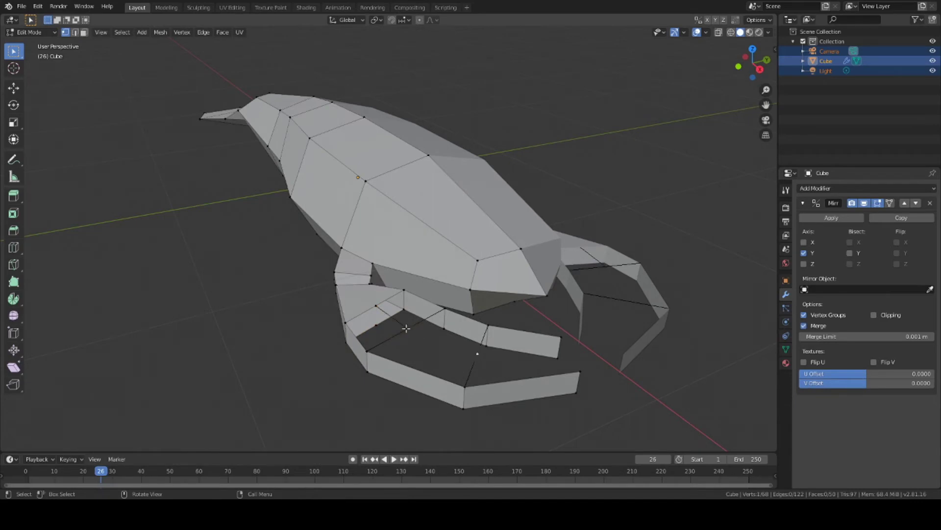
mouse_move(406, 328)
middle_down()
mouse_move(398, 170)
mouse_move(493, 198)
middle_up()
shift+click(398, 170)
key(f)
Split a fin edge near the top and subdivide the edge between two vertices.
right_click(456, 189)
click(456, 196)
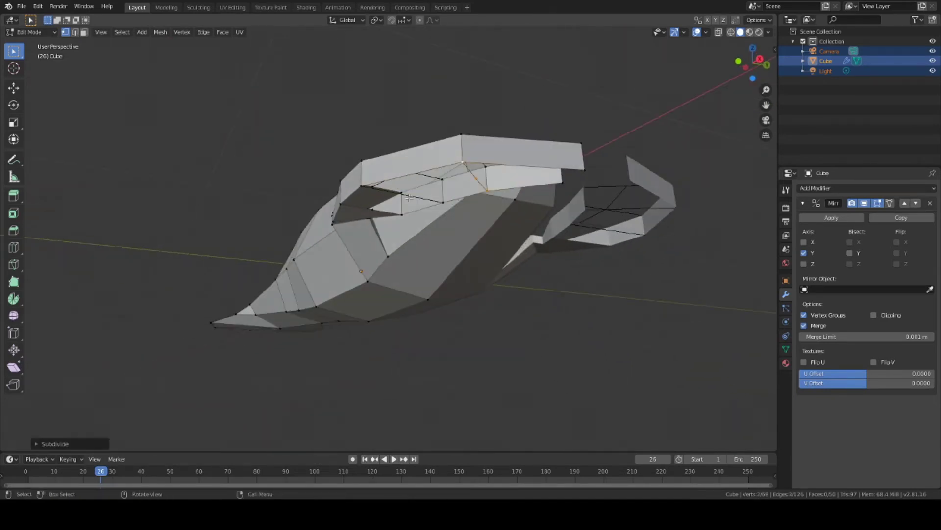
right_click(424, 197)
click(424, 201)
middle_drag(457, 248, 382, 216)
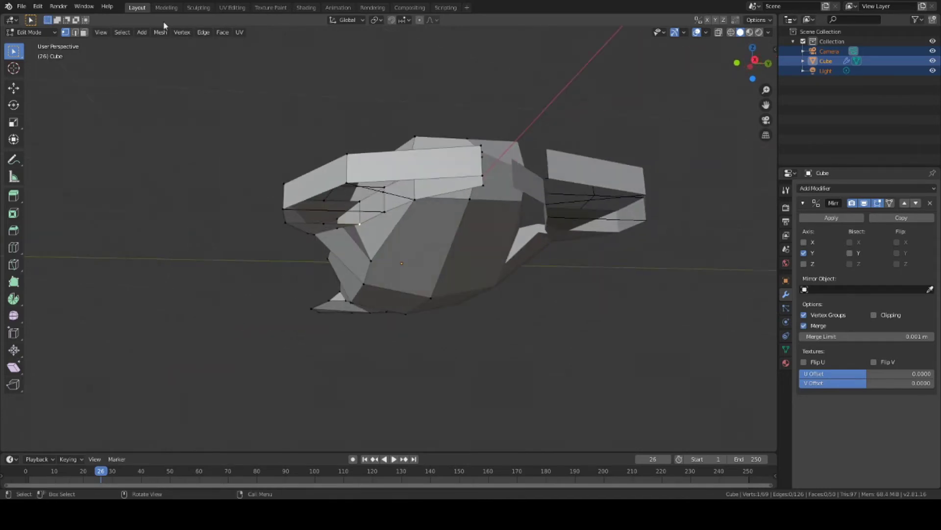
shift+click(385, 216)
right_click(294, 196)
click(294, 201)
mouse_move(294, 201)
middle_down()
mouse_move(334, 158)
mouse_move(444, 186)
mouse_move(571, 337)
mouse_move(338, 289)
middle_up()
Scale the selected fin vertices along Z.
click(334, 158)
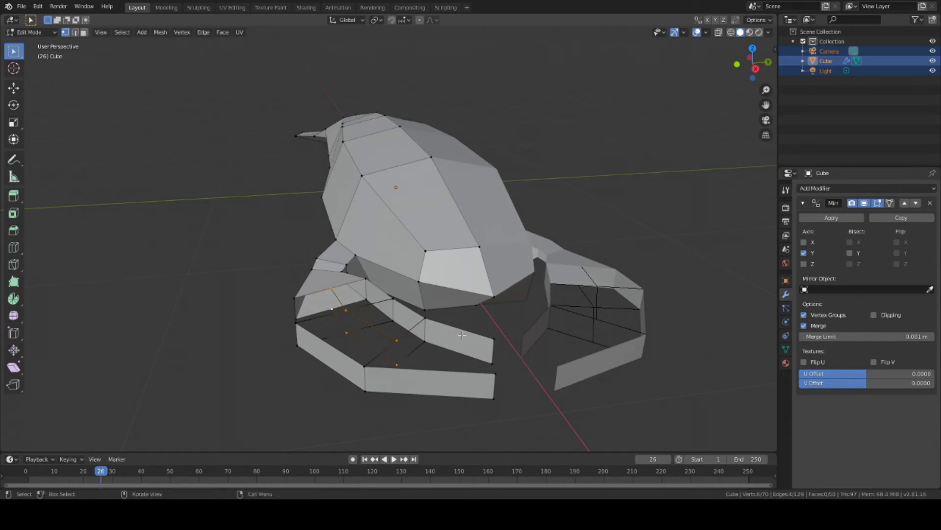
key(s)
key(z)
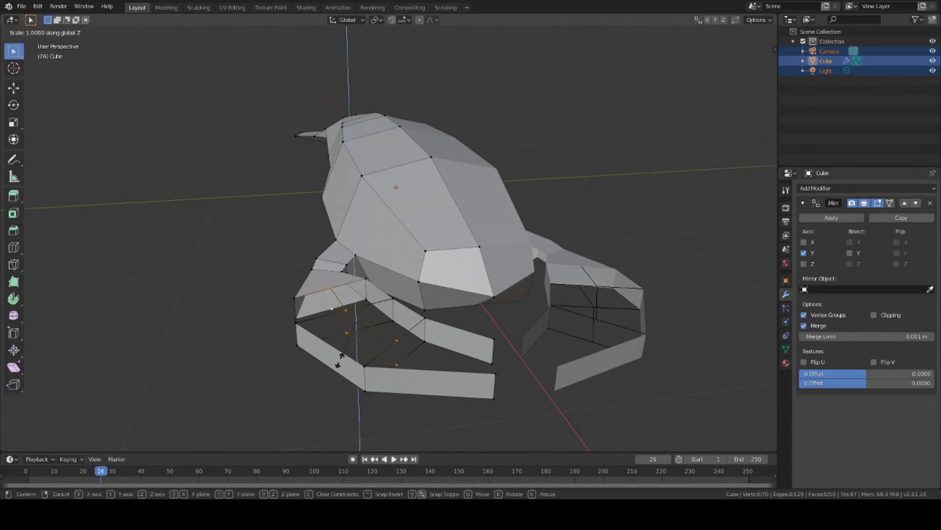
click(313, 388)
mouse_move(314, 387)
middle_down()
mouse_move(397, 389)
mouse_move(324, 375)
mouse_move(332, 337)
middle_up()
Select linked fin geometry and try an automatic fill, then undo it.
click(312, 376)
mouse_move(587, 271)
middle_down()
mouse_move(330, 366)
mouse_move(397, 334)
mouse_move(285, 365)
middle_up()
mouse_move(321, 394)
middle_down()
mouse_move(196, 326)
mouse_move(202, 357)
middle_up()
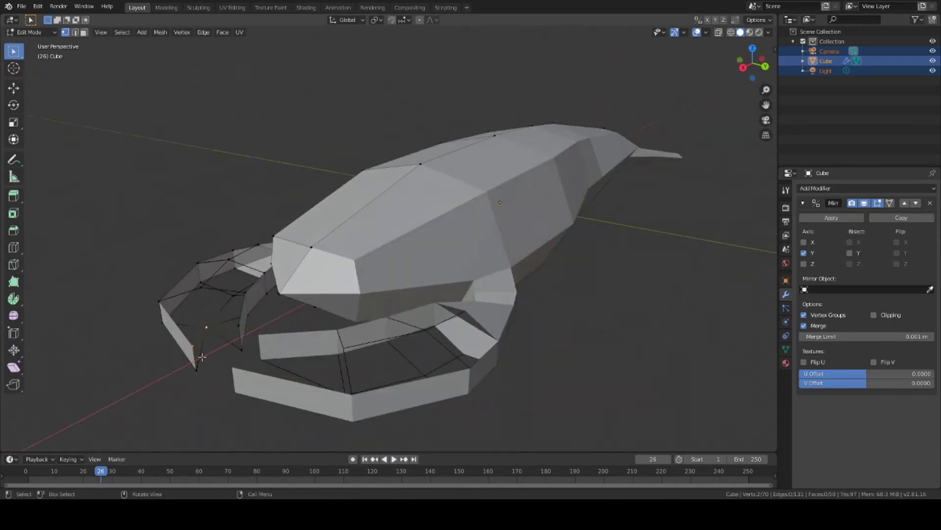
shift+click(200, 289)
middle_drag(200, 289, 310, 348)
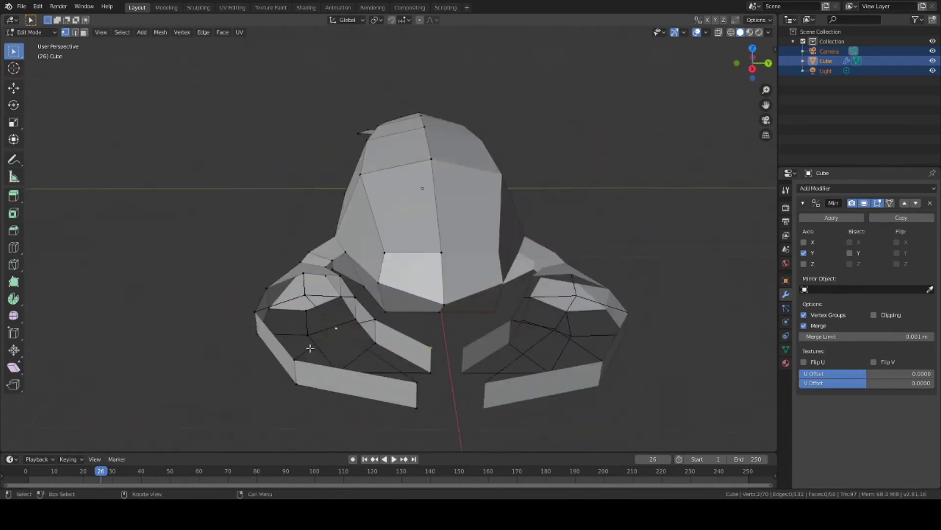
middle_drag(462, 362, 378, 378)
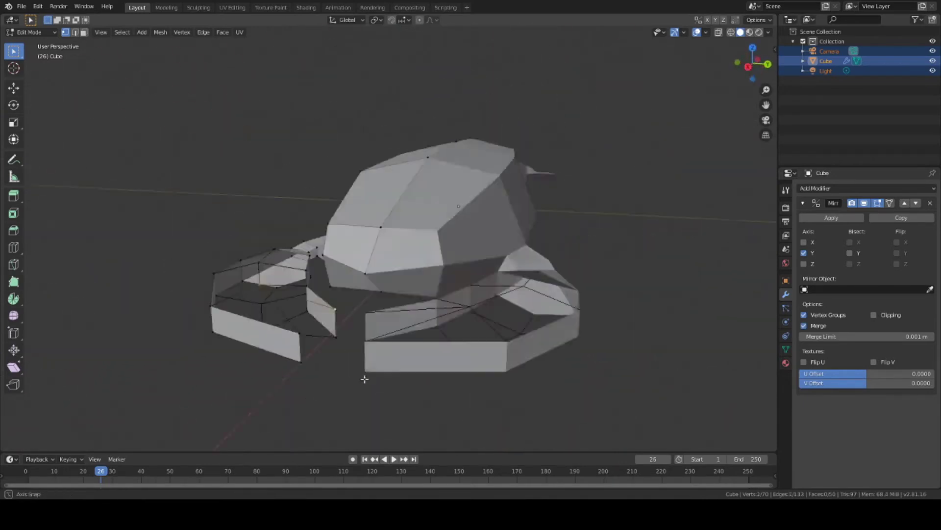
key(ctrl+l)
key(f)
key(alt+a)
mouse_move(364, 399)
middle_down()
mouse_move(338, 352)
mouse_move(366, 417)
middle_up()
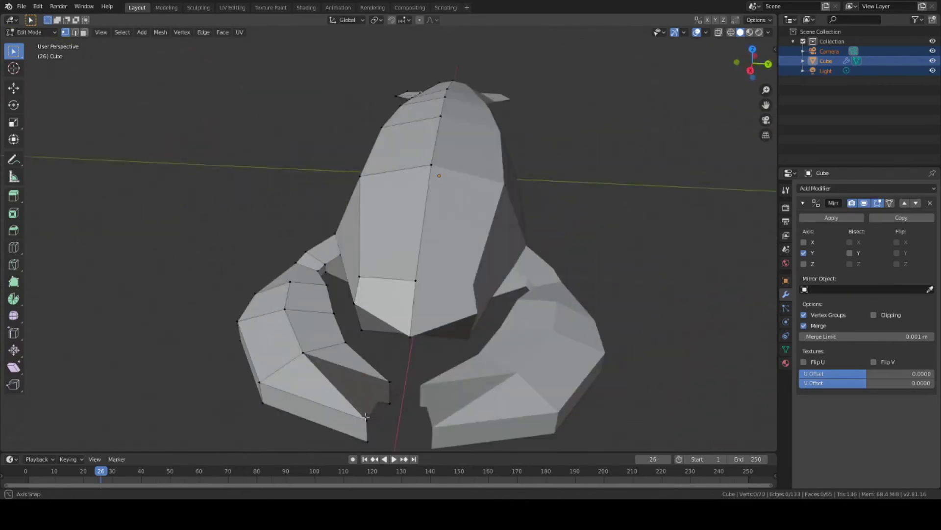
key(l)
key(ctrl+z)
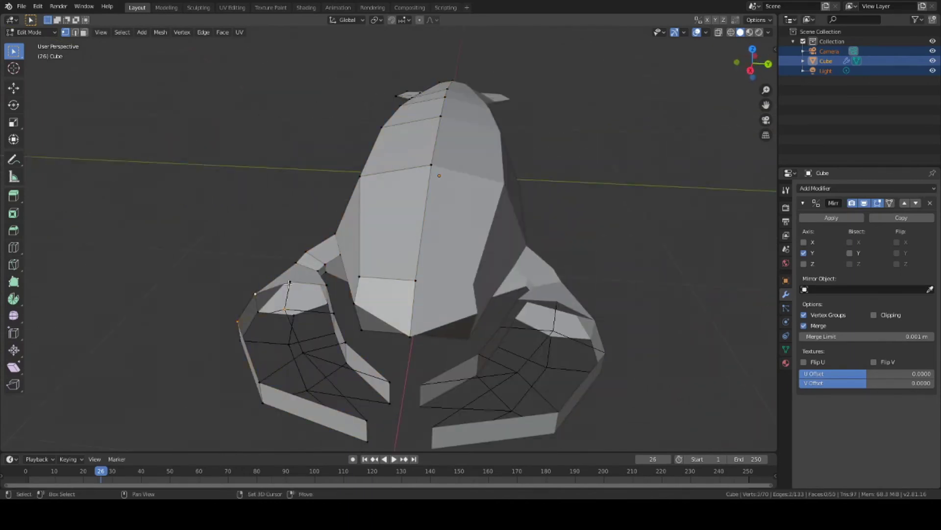
Fill the fin's open centre one face at a time with F.
key(f)
middle_drag(290, 283, 403, 361)
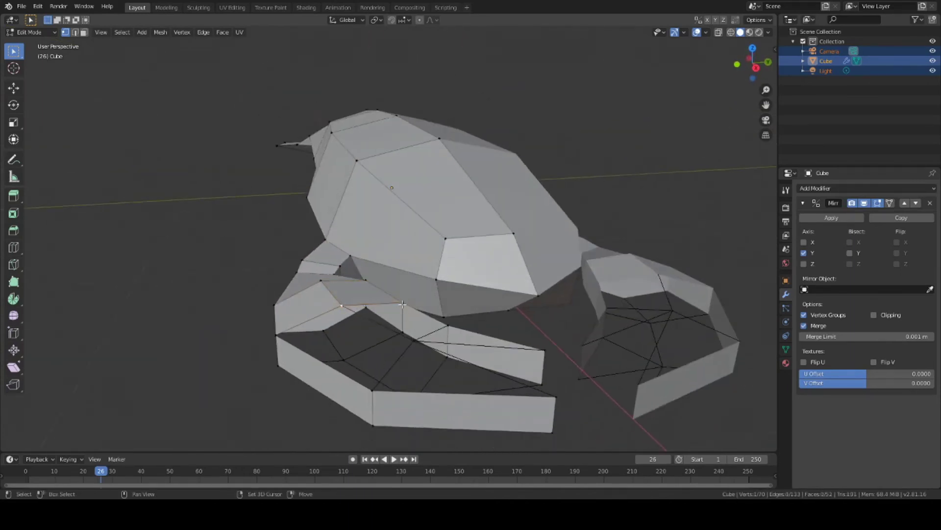
middle_drag(402, 304, 356, 342)
key(f)
middle_drag(537, 361, 411, 372)
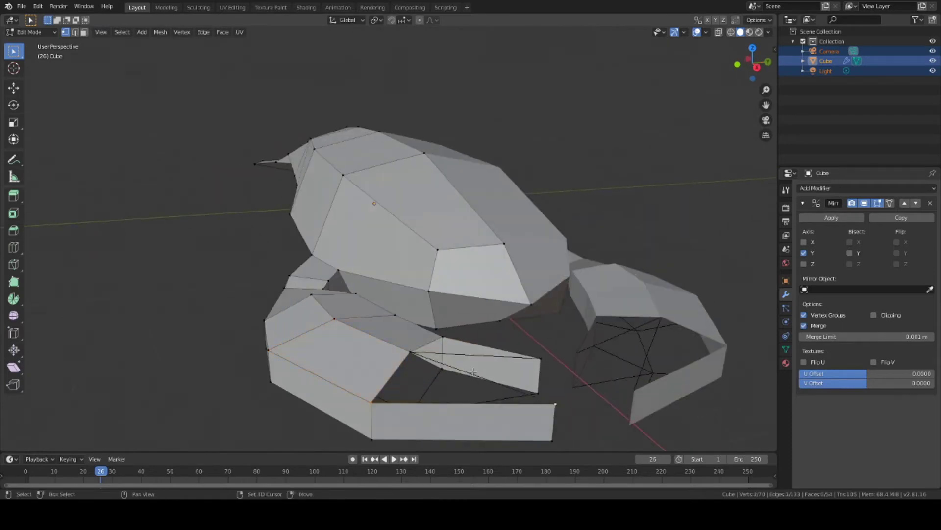
key(f)
middle_drag(575, 319, 310, 377)
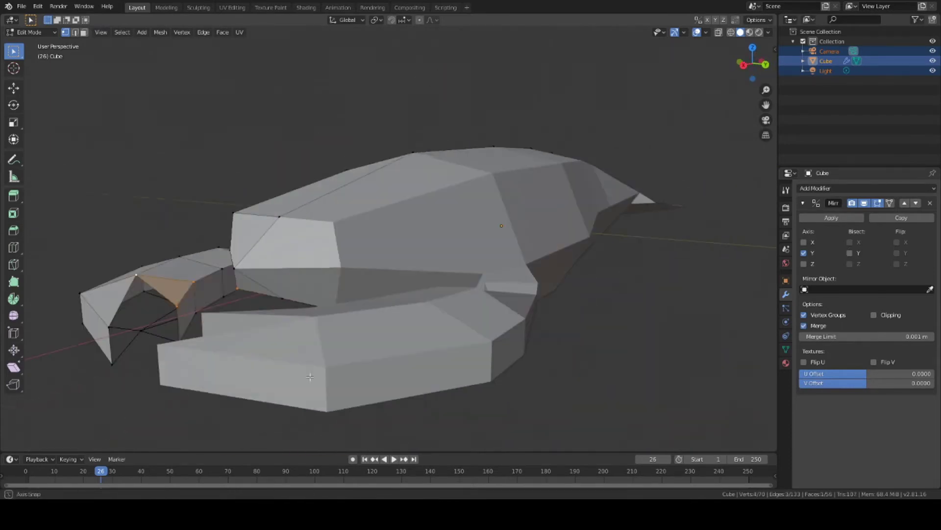
middle_drag(493, 203, 188, 361)
mouse_move(269, 370)
middle_down()
mouse_move(210, 372)
mouse_move(120, 405)
mouse_move(420, 361)
middle_up()
key(f)
key(f)
key(f)
key(f)
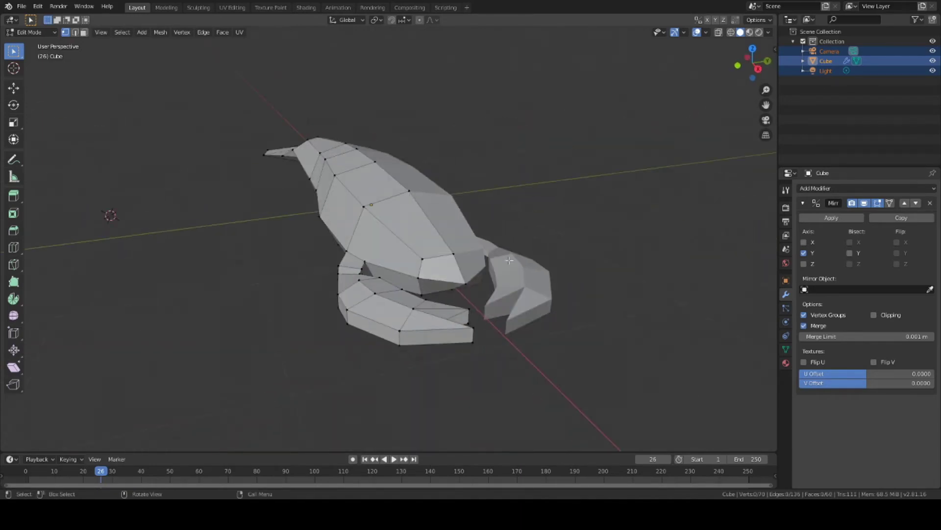
In face select mode, select a face on the fish's back and browse the Face menu.
middle_drag(510, 260, 419, 229)
key(3)
click(419, 229)
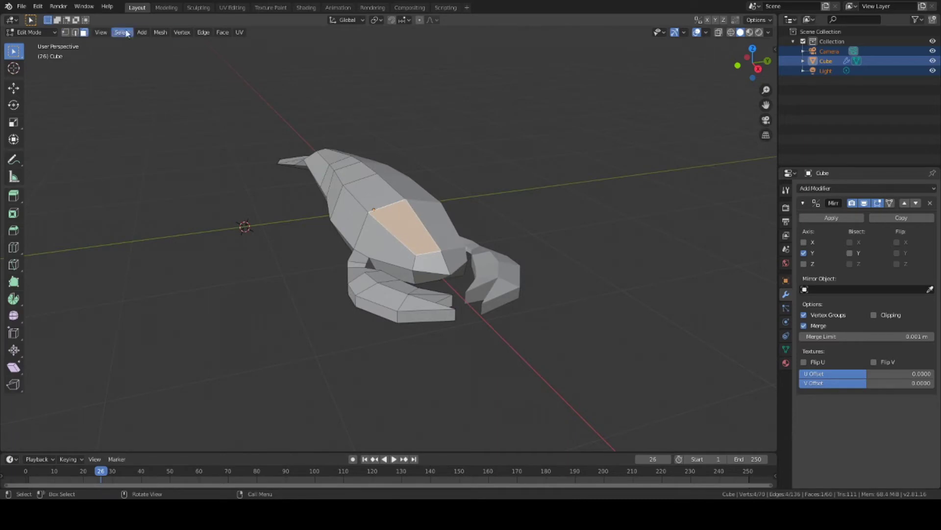
click(181, 32)
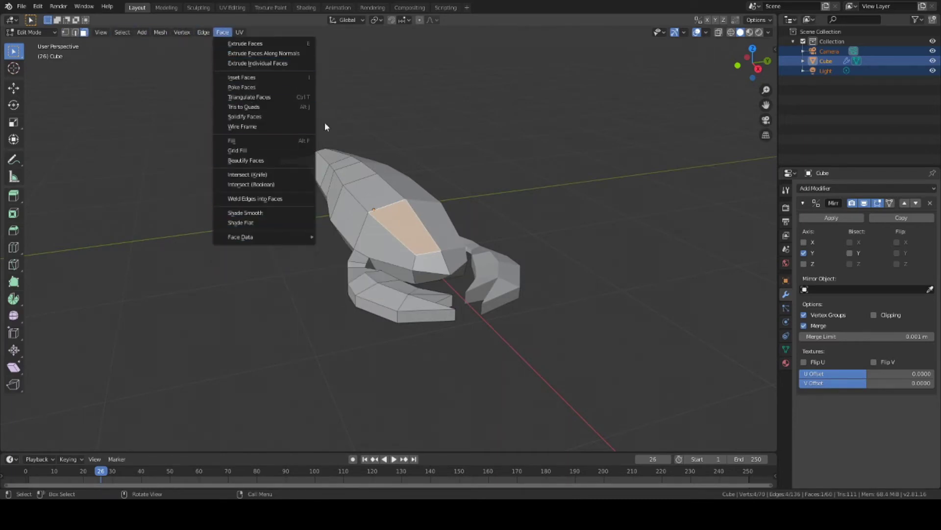
click(35, 7)
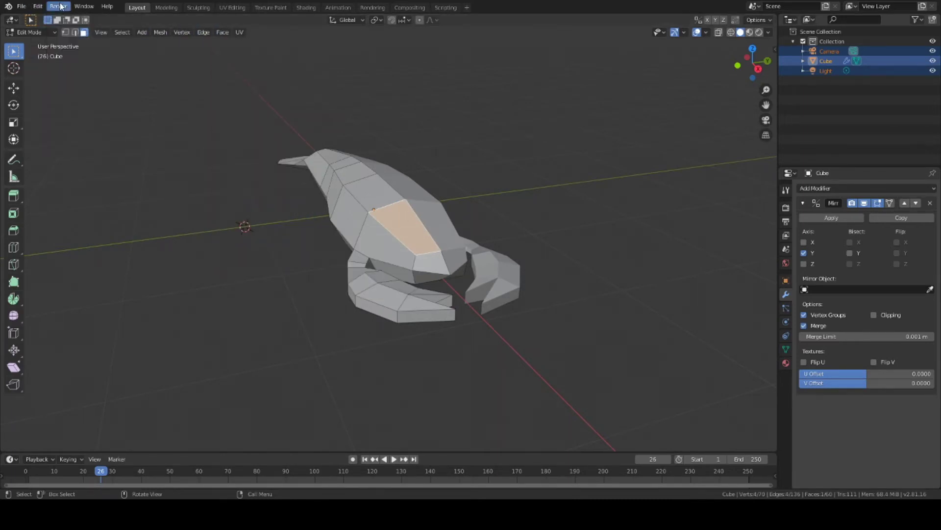
scroll(382, 248, up, 3)
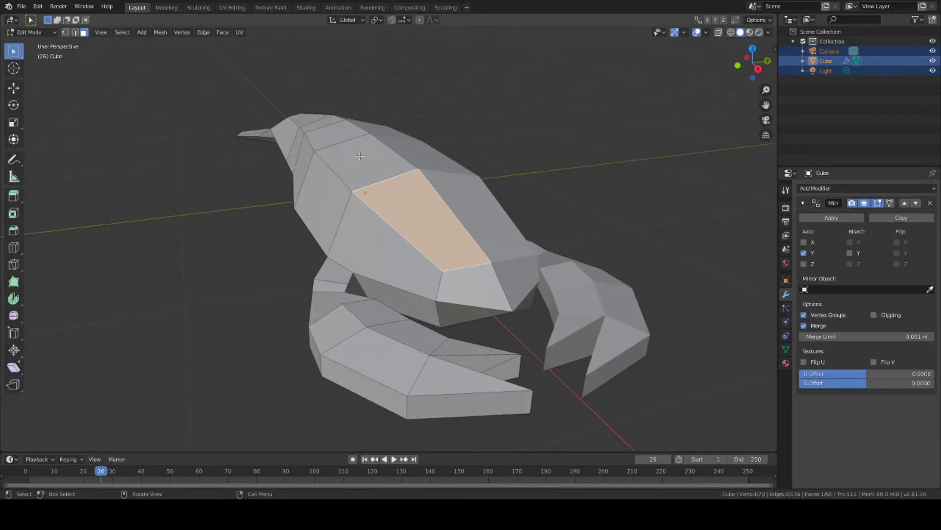
middle_drag(389, 189, 282, 233)
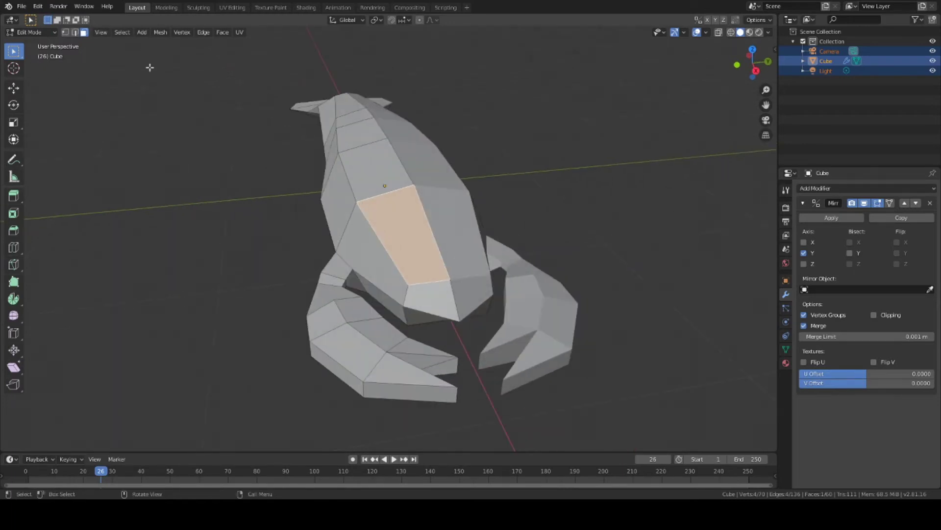
middle_drag(754, 260, 650, 295)
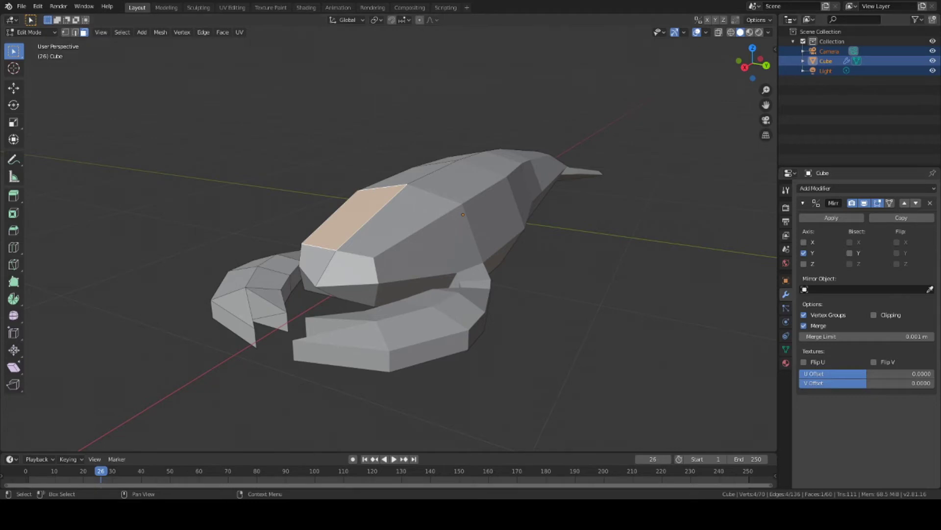
Switch the area to the Shader Editor and back to the 3D Viewport.
click(12, 20)
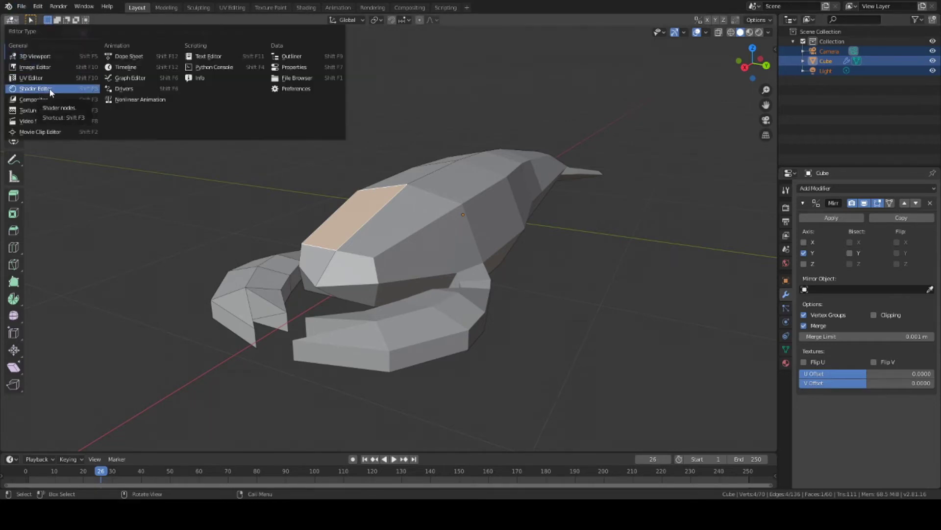
click(50, 89)
click(12, 19)
click(34, 56)
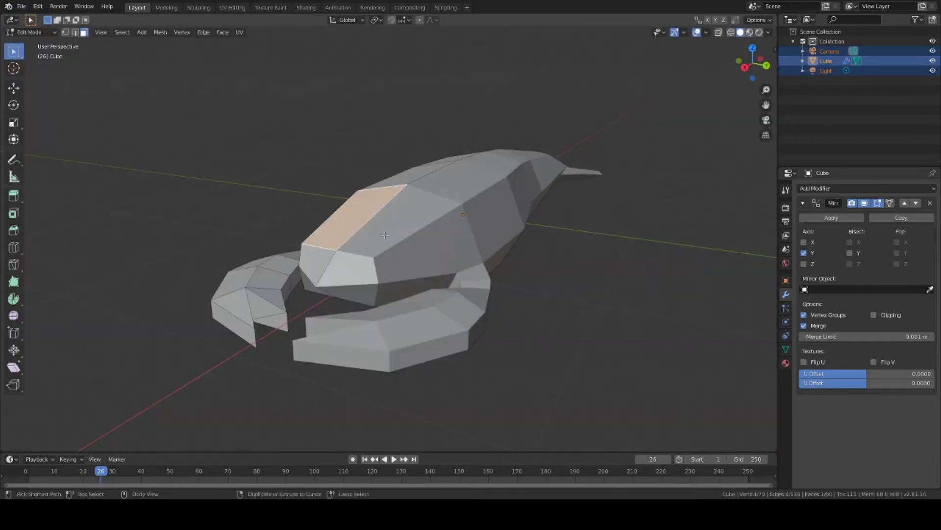
Recalculate normals with Ctrl+N and tick Inside in the operator panel.
key(ctrl+n)
click(69, 444)
click(159, 441)
scroll(441, 319, up, 3)
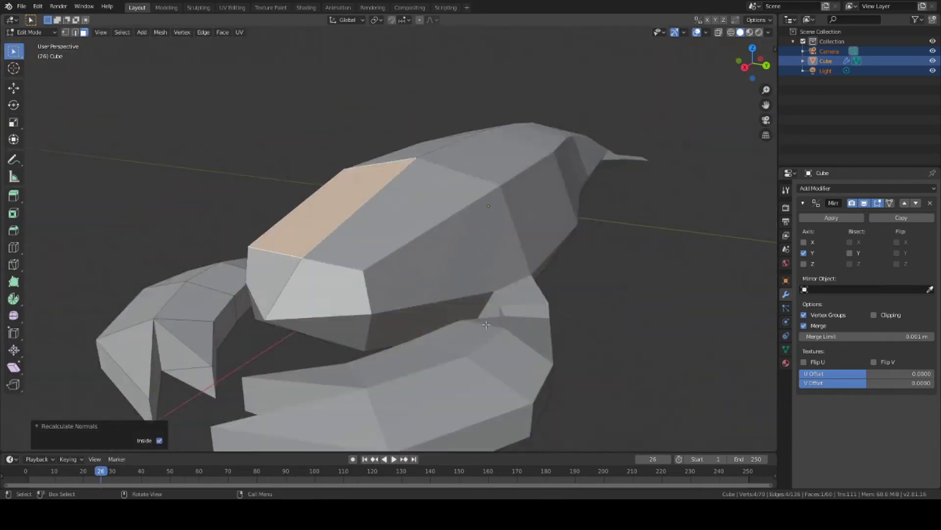
middle_drag(486, 324, 294, 324)
click(69, 426)
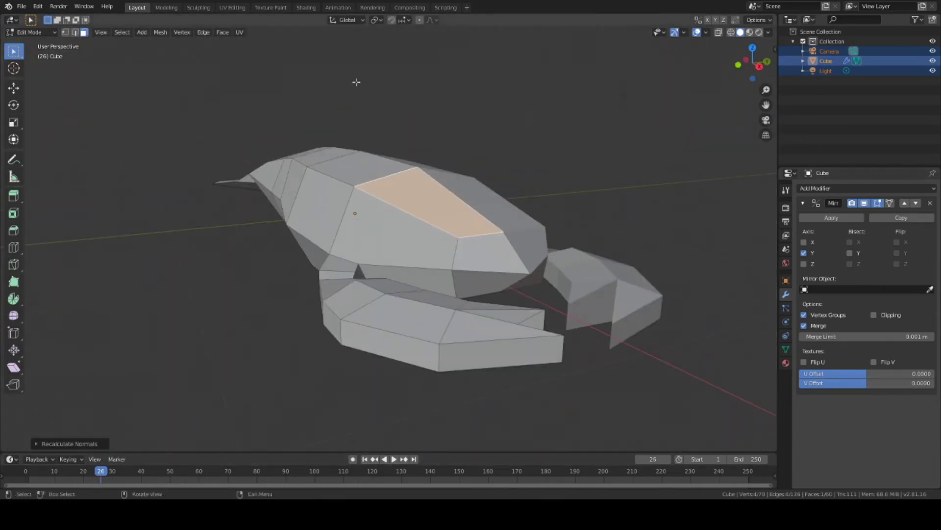
mouse_move(356, 82)
middle_down()
mouse_move(312, 260)
mouse_move(636, 183)
mouse_move(750, 22)
middle_up()
Box-select the body vertices and flatten them vertically with S Z.
key(1)
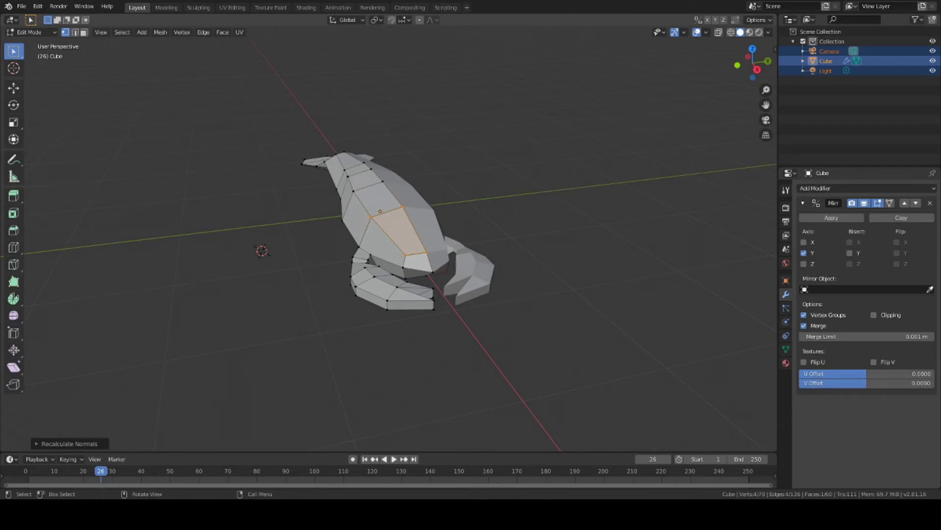
mouse_move(343, 255)
middle_down()
mouse_move(393, 327)
mouse_move(510, 395)
mouse_move(501, 380)
middle_up()
key(s)
key(z)
click(400, 336)
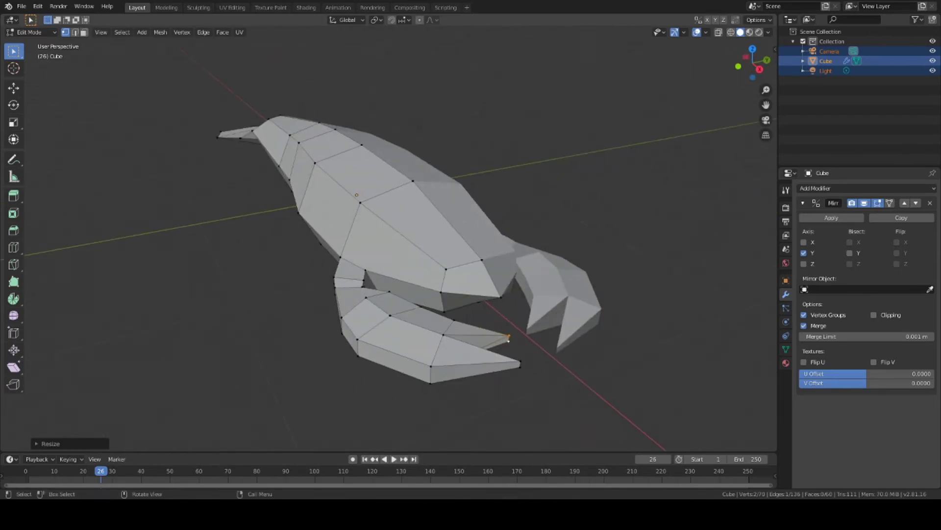
Move the fin-tip vertex further left, then shift it slightly.
middle_drag(735, 236, 617, 303)
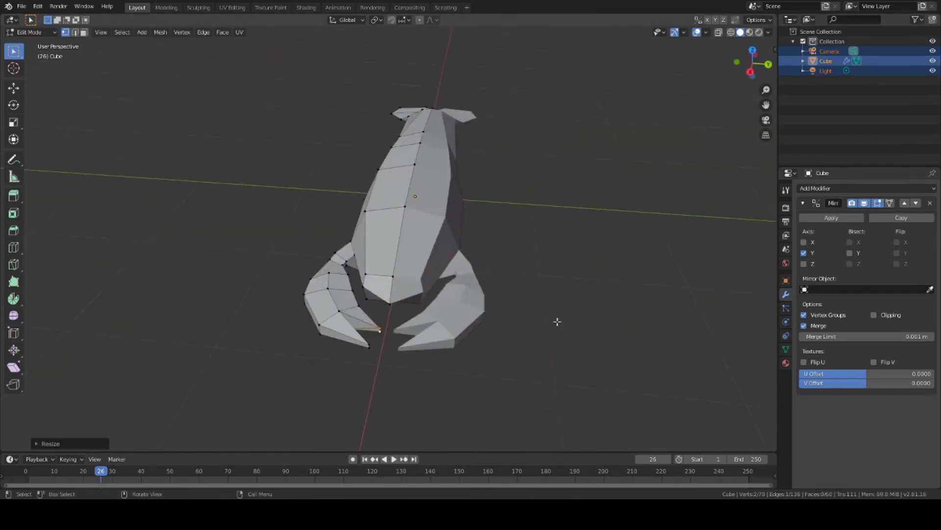
middle_drag(374, 359, 314, 323)
key(g)
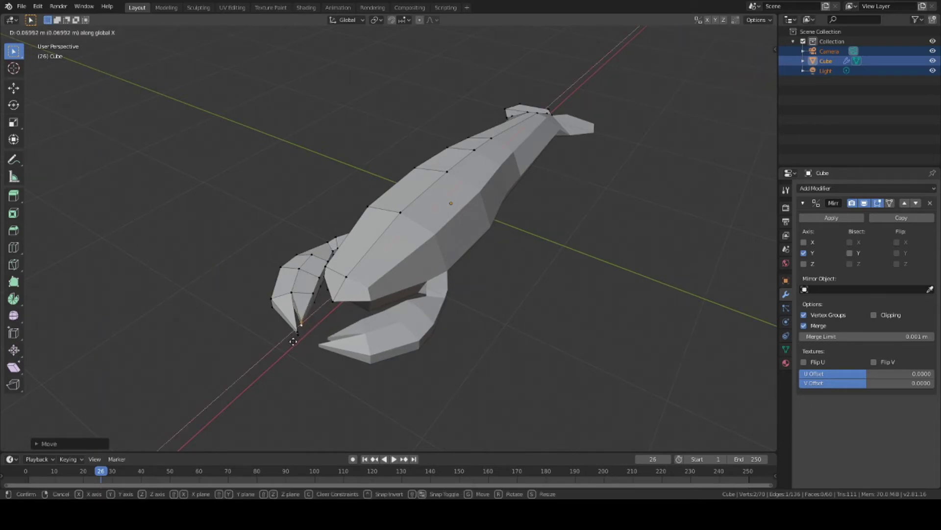
click(293, 341)
key(g)
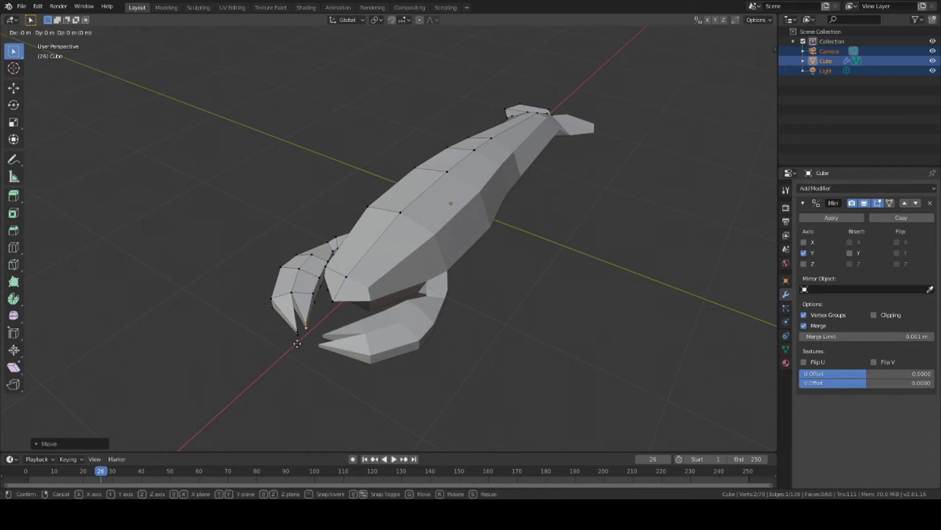
click(570, 329)
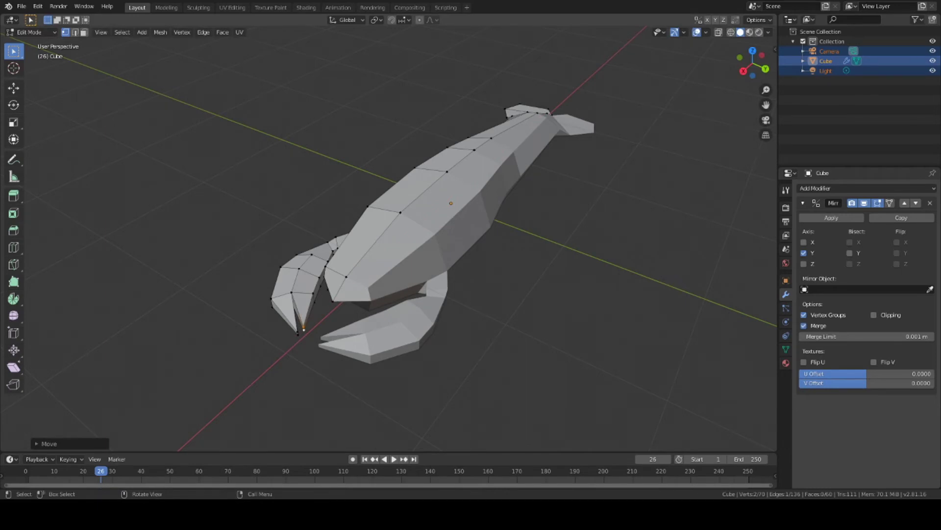
Zoom in on the curved fin, circle-select its inner-edge vertices, then clear the selection.
middle_drag(418, 208, 714, 179)
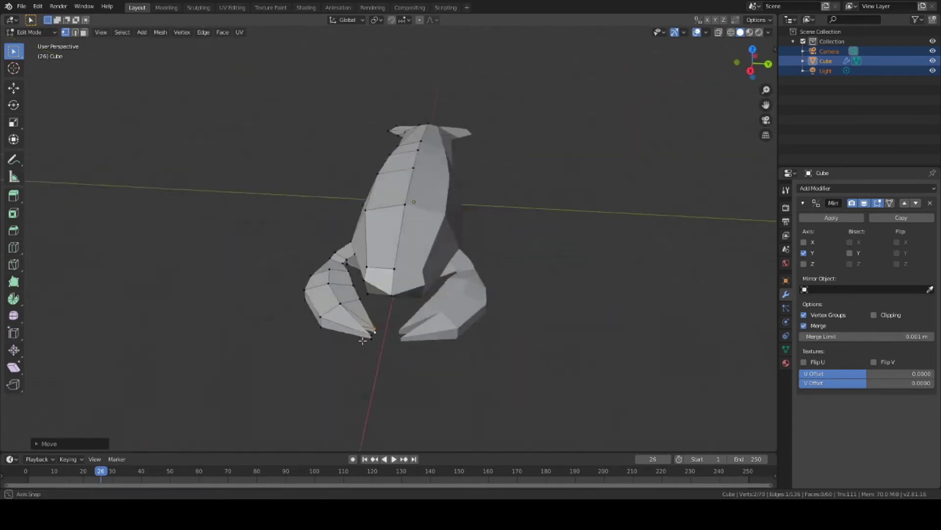
middle_drag(382, 299, 343, 314)
scroll(324, 313, up, 2)
key(c)
drag(316, 289, 312, 329)
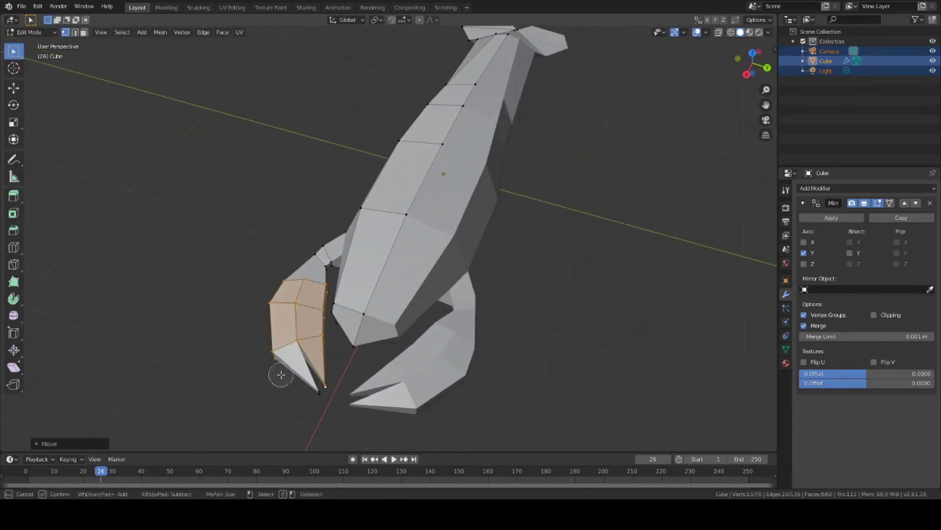
key(Escape)
middle_drag(281, 374, 280, 279)
key(alt+a)
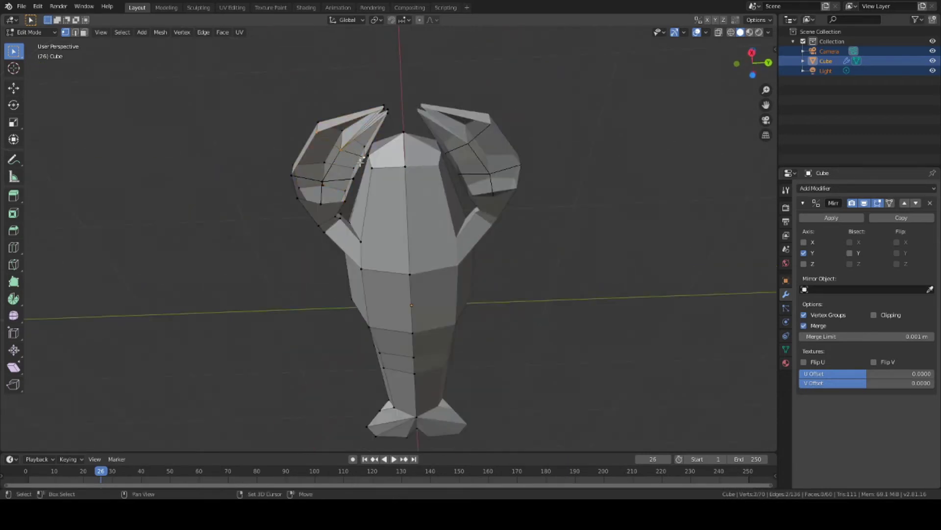
mouse_move(360, 162)
middle_down()
mouse_move(265, 205)
mouse_move(338, 187)
middle_up()
Fill the remaining holes in the curved fin with new faces.
key(f)
key(f)
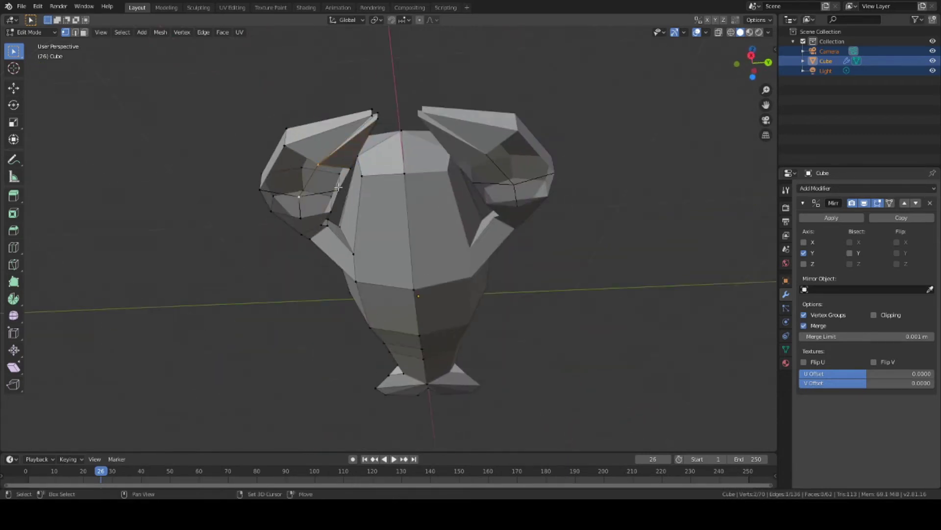
key(f)
scroll(297, 232, up, 2)
key(f)
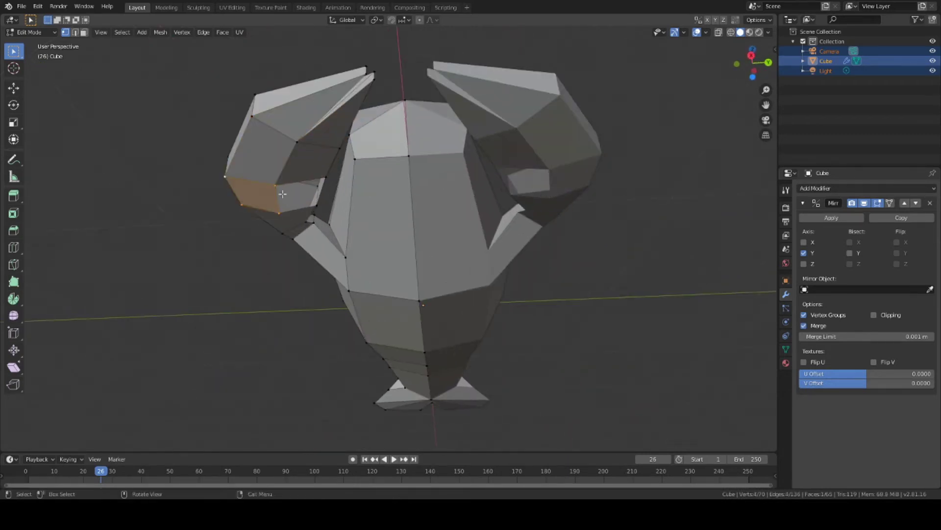
key(f)
key(f)
mouse_move(269, 282)
middle_down()
mouse_move(252, 319)
mouse_move(216, 322)
mouse_move(279, 302)
mouse_move(212, 337)
middle_up()
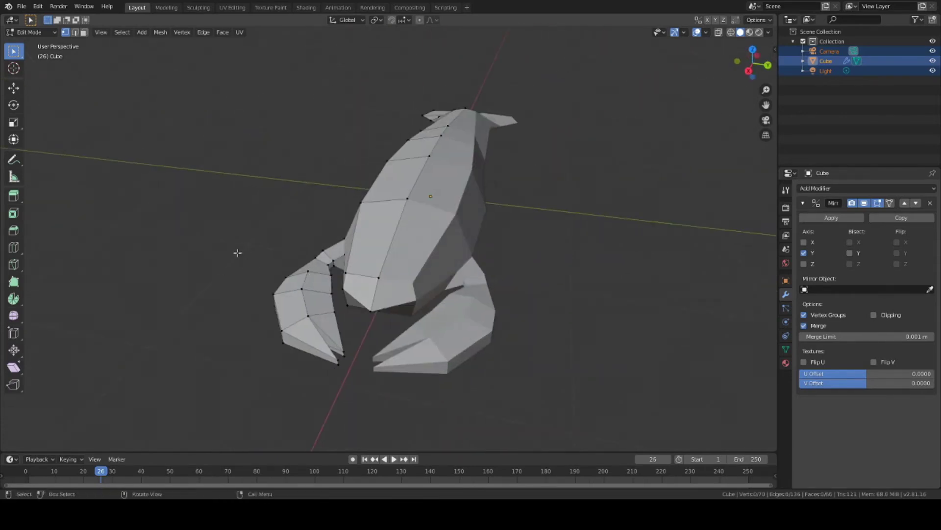
Circle-select the curved pectoral fin and move it to a new position.
key(c)
drag(353, 344, 336, 305)
right_click(390, 325)
mouse_move(390, 325)
middle_down()
mouse_move(364, 369)
mouse_move(338, 317)
mouse_move(254, 332)
mouse_move(621, 248)
mouse_move(533, 313)
mouse_move(288, 323)
mouse_move(460, 325)
mouse_move(467, 341)
mouse_move(465, 305)
mouse_move(598, 324)
middle_up()
key(g)
click(250, 330)
Select two vertices near the head and nudge them.
scroll(599, 323, up, 3)
click(450, 258)
scroll(466, 304, down, 4)
key(g)
click(462, 294)
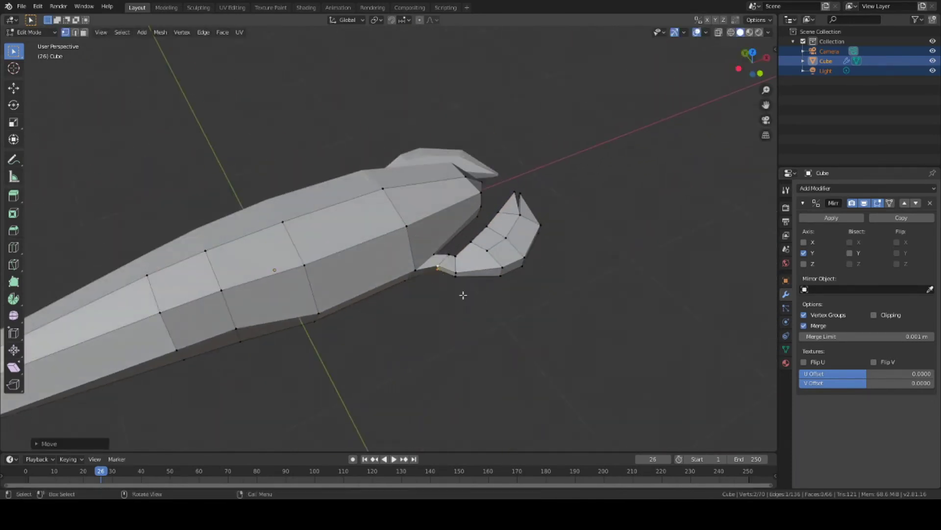
Adjust the head vertices vertically with two Z-constrained moves, seen from the front.
mouse_move(535, 315)
middle_down()
mouse_move(130, 130)
mouse_move(488, 254)
mouse_move(444, 304)
mouse_move(326, 333)
mouse_move(373, 386)
mouse_move(519, 343)
mouse_move(470, 289)
mouse_move(544, 304)
mouse_move(439, 357)
mouse_move(373, 319)
mouse_move(610, 294)
middle_up()
key(g)
key(z)
click(442, 307)
scroll(470, 288, up, 3)
key(g)
key(z)
click(472, 288)
Add one more vertex and shift the selection along the Y axis.
shift+click(358, 319)
key(g)
key(y)
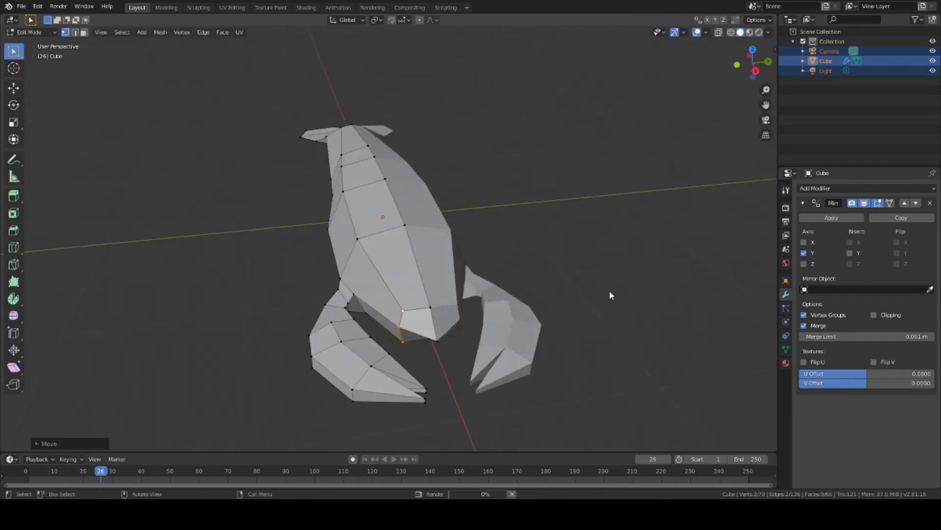
middle_drag(693, 126, 521, 265)
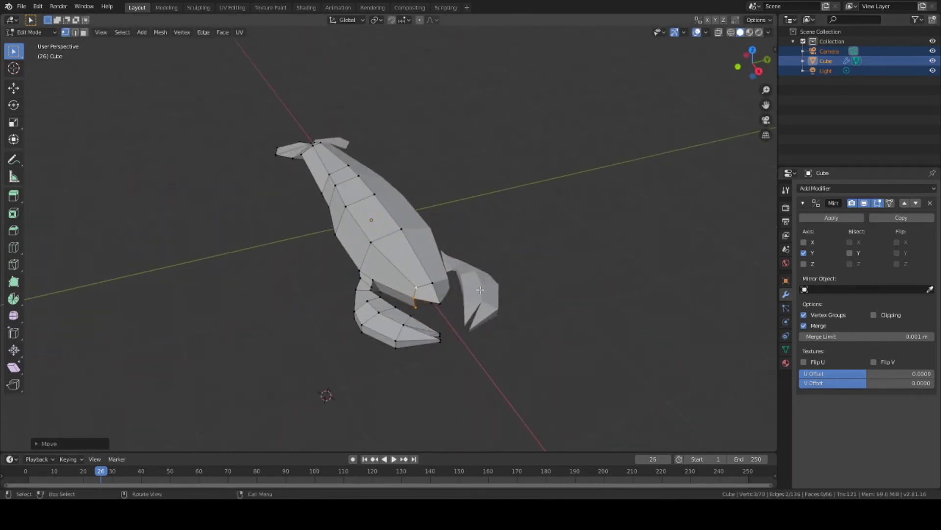
middle_drag(480, 289, 294, 294)
Circle-select the whole flipper and scale it up.
key(c)
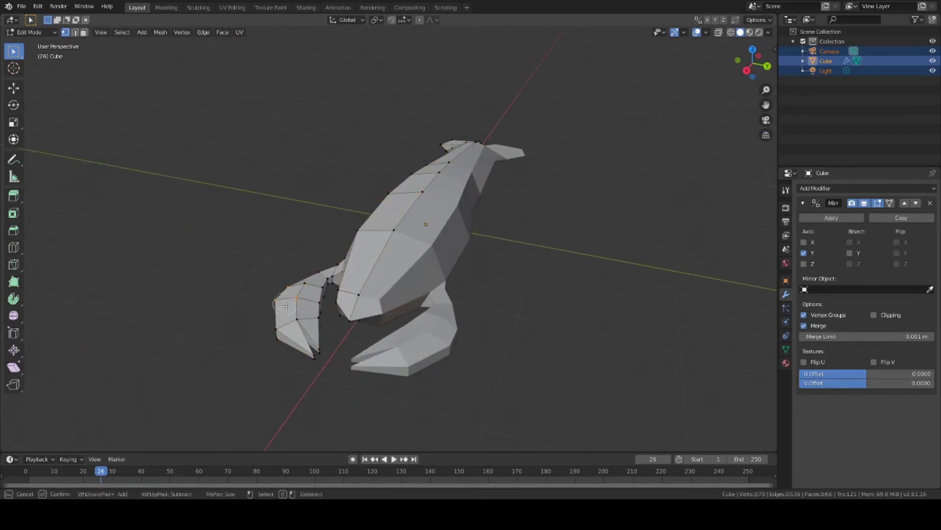
drag(315, 300, 306, 291)
key(Escape)
mouse_move(299, 319)
middle_down()
mouse_move(209, 227)
mouse_move(246, 234)
middle_up()
key(s)
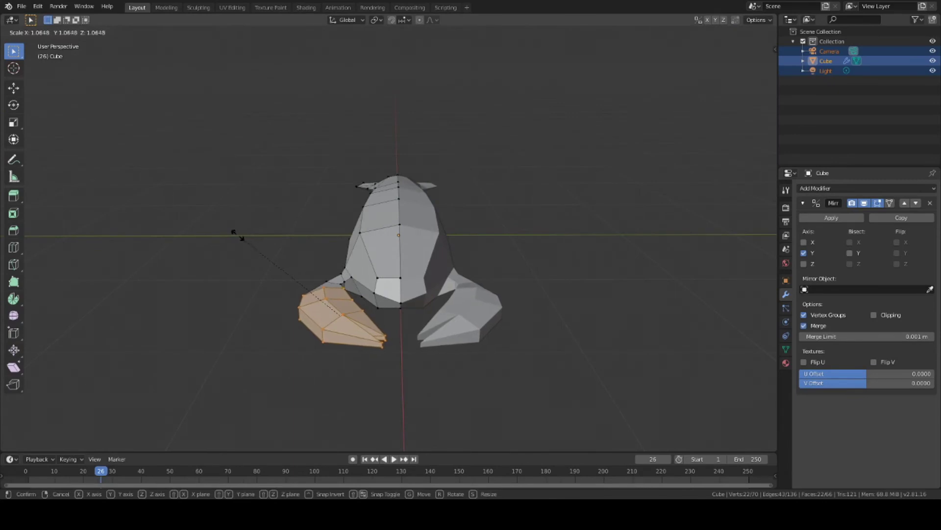
click(235, 233)
Rotate the flipper into its new angle.
middle_drag(443, 242, 427, 253)
mouse_move(344, 219)
middle_down()
mouse_move(318, 204)
mouse_move(445, 230)
mouse_move(481, 302)
mouse_move(543, 254)
middle_up()
key(r)
click(305, 198)
Raise the flipper vertically along Z, then view the mesh from a tilted top angle.
mouse_move(396, 345)
middle_down()
mouse_move(599, 311)
mouse_move(524, 294)
middle_up()
scroll(599, 311, down, 3)
scroll(583, 294, up, 4)
key(g)
key(z)
click(583, 293)
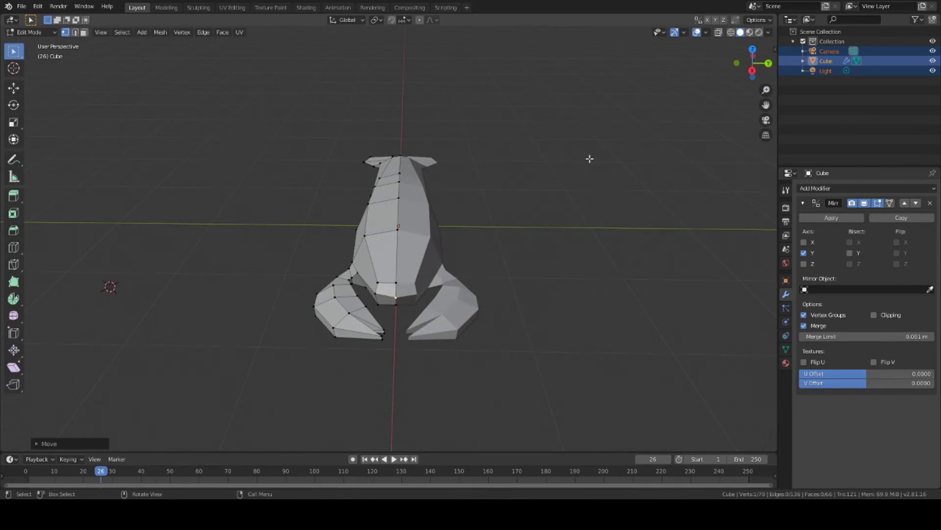
mouse_move(589, 158)
middle_down()
mouse_move(544, 175)
mouse_move(519, 153)
middle_up()
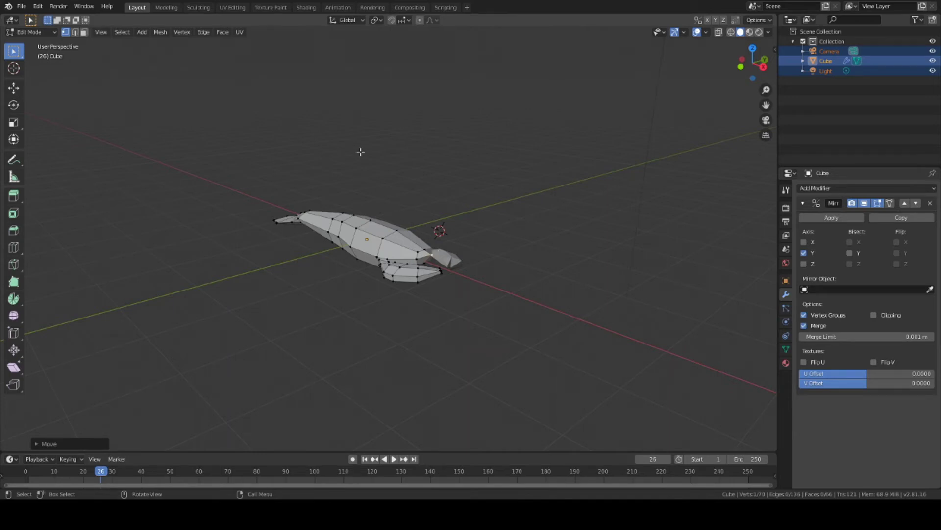
Orbit around the elongated spindle body, selecting all of it and then deselecting.
key(shift)
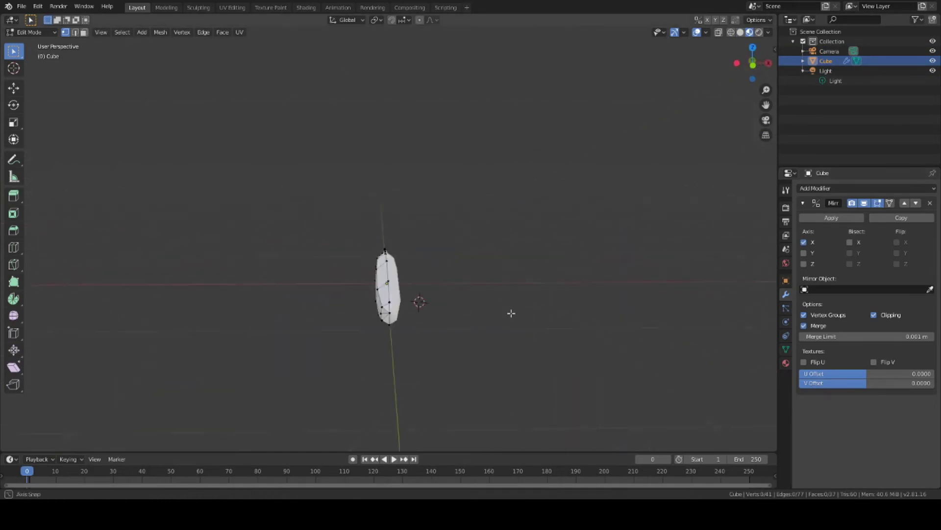
mouse_move(511, 313)
middle_down()
mouse_move(580, 286)
mouse_move(544, 272)
mouse_move(622, 271)
mouse_move(472, 188)
middle_up()
key(a)
key(alt+a)
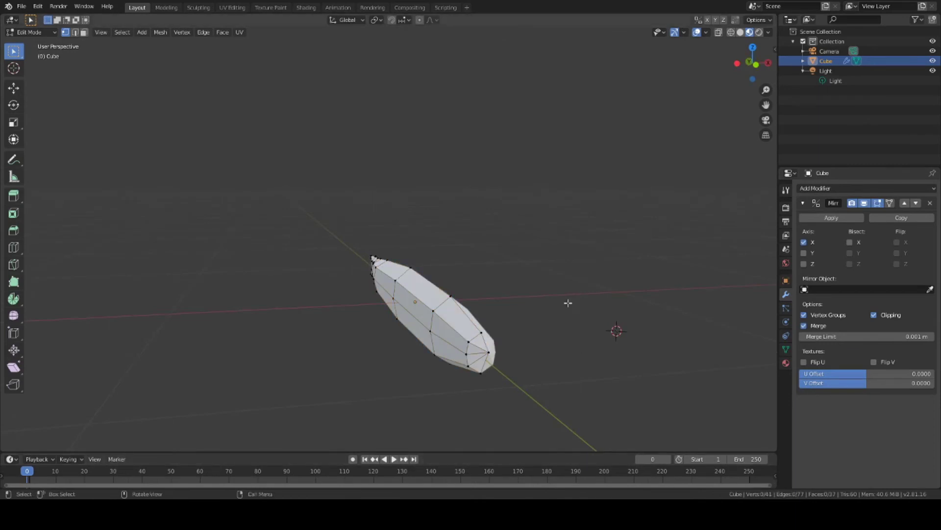
mouse_move(567, 305)
middle_down()
mouse_move(477, 275)
mouse_move(458, 284)
middle_up()
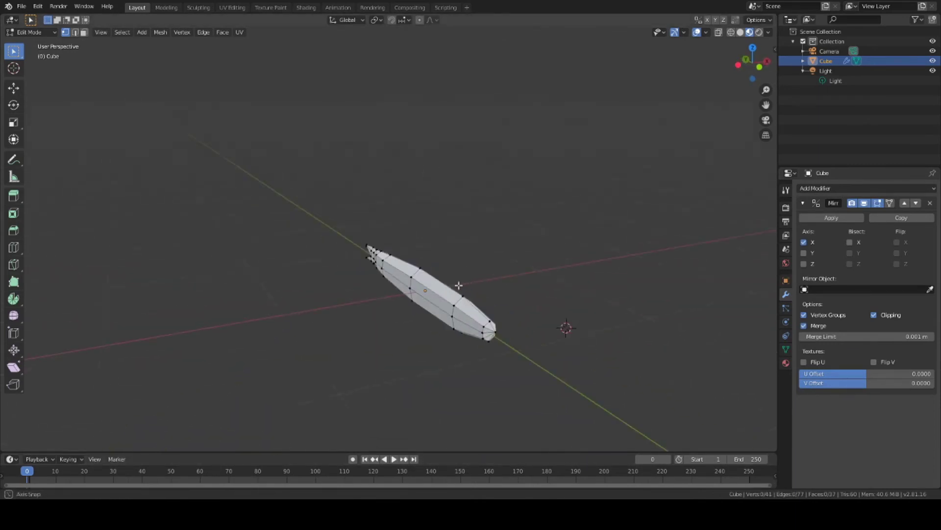
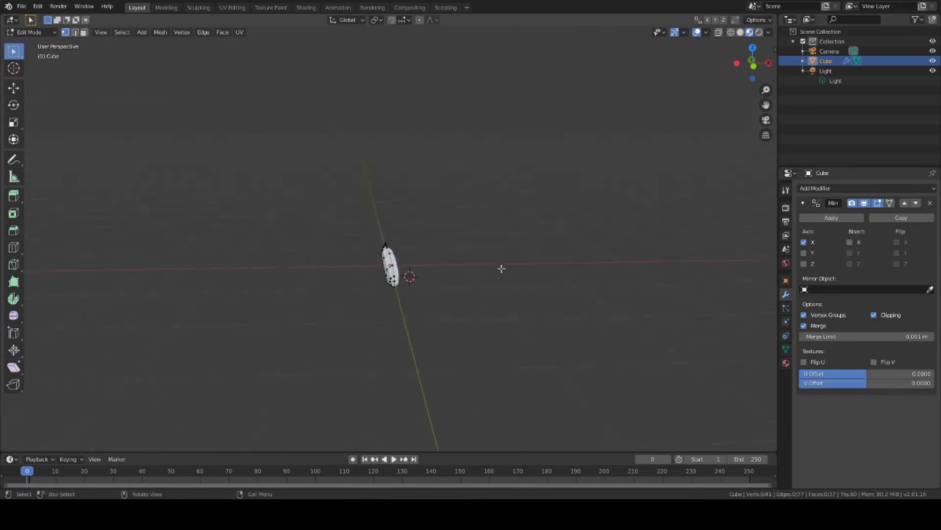
Revert the file to its last saved version and orbit around the restored lobster mesh.
middle_drag(500, 267, 525, 266)
click(22, 7)
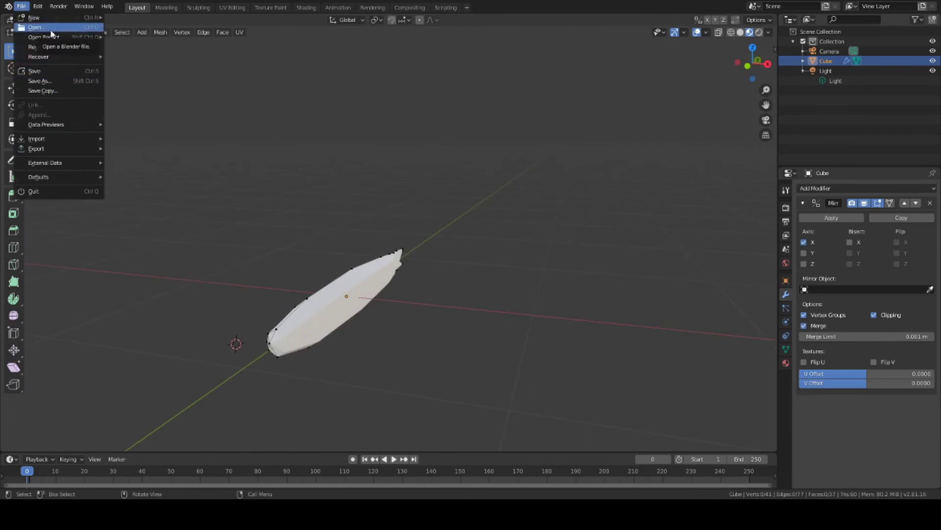
click(46, 50)
click(480, 263)
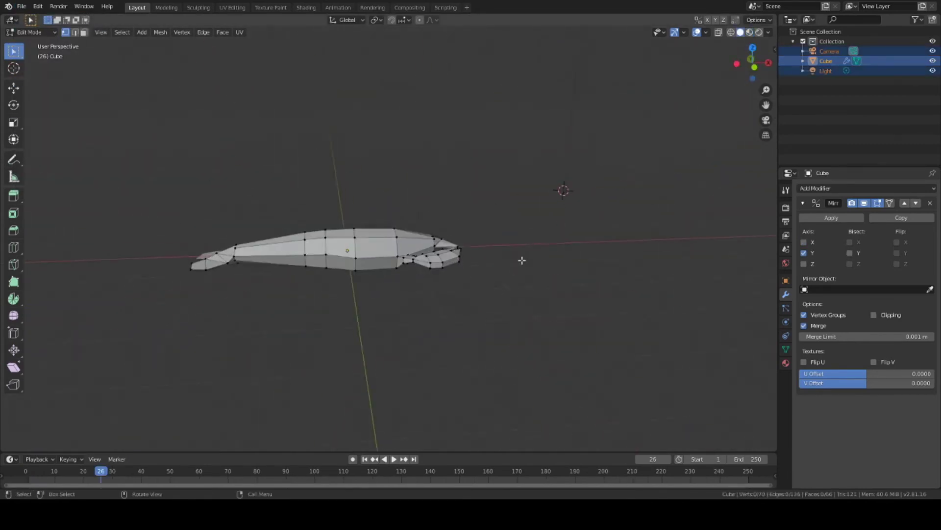
mouse_move(521, 257)
middle_down()
mouse_move(528, 283)
mouse_move(547, 211)
mouse_move(105, 141)
mouse_move(557, 248)
mouse_move(353, 355)
mouse_move(514, 341)
mouse_move(309, 291)
middle_up()
Leave loop-cut mode, clear the selection and zoom to a close side view of the body.
click(13, 247)
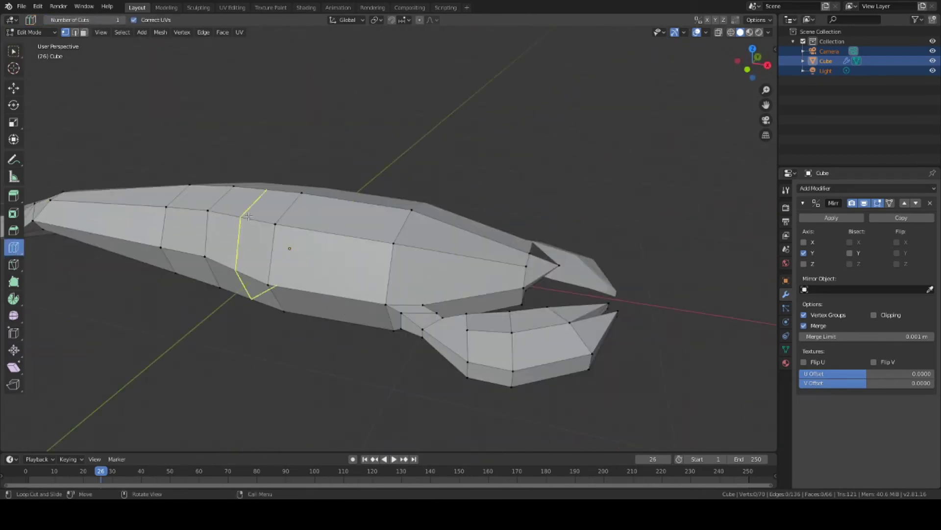
key(w)
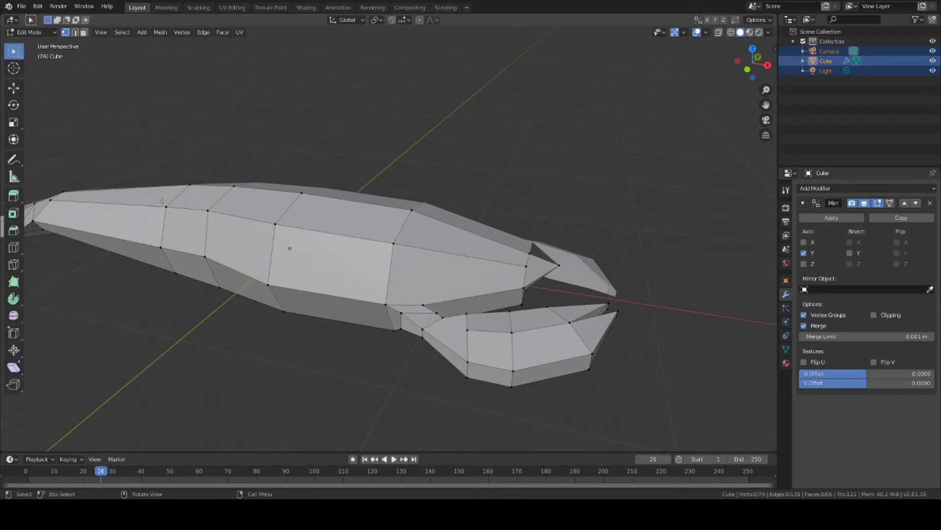
mouse_move(161, 201)
middle_down()
mouse_move(137, 266)
mouse_move(534, 263)
middle_up()
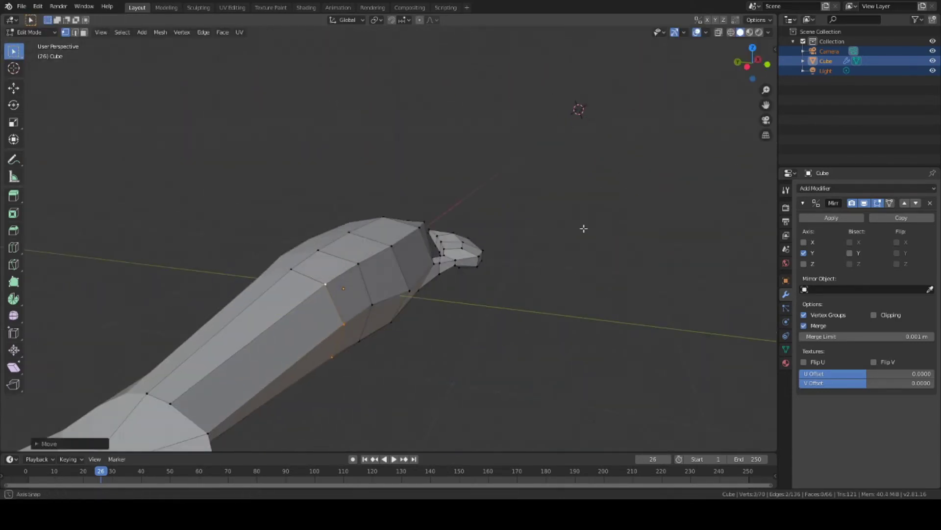
middle_drag(583, 228, 496, 201)
click(495, 202)
mouse_move(654, 110)
middle_down()
mouse_move(574, 141)
mouse_move(561, 134)
mouse_move(340, 338)
mouse_move(373, 323)
middle_up()
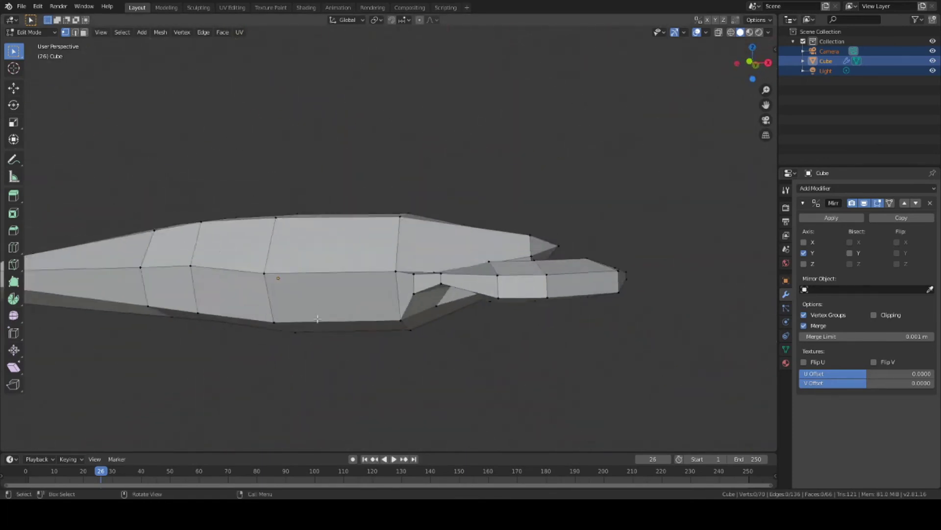
scroll(373, 324, up, 2)
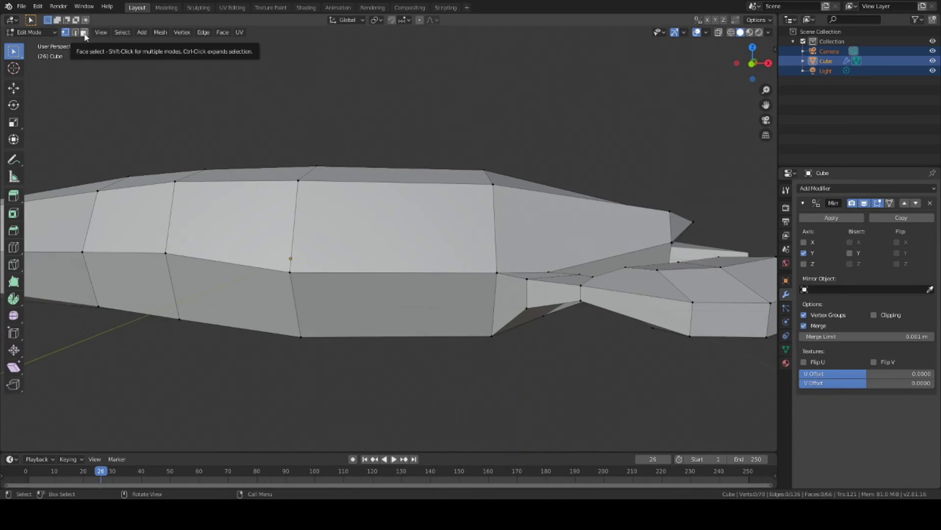
Delete two adjacent lower body faces to open holes in the flank.
key(3)
click(337, 310)
key(x)
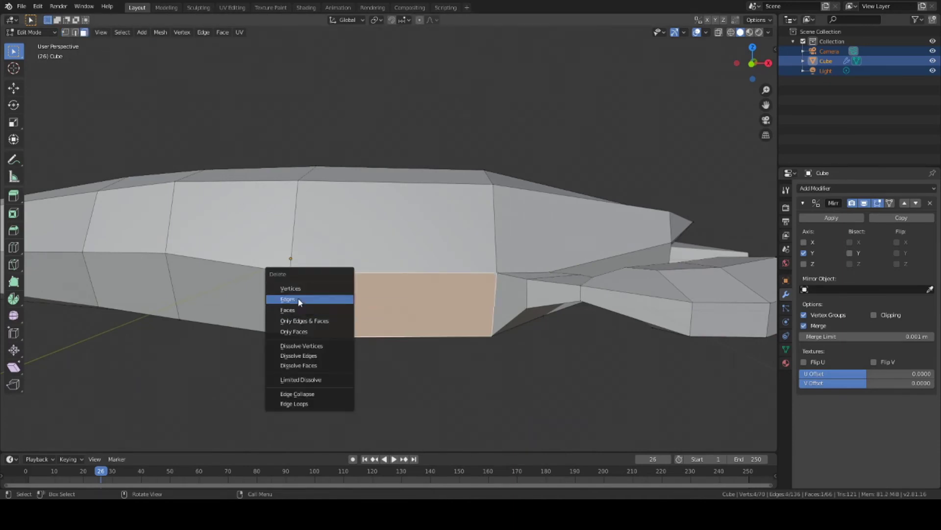
click(326, 305)
click(294, 308)
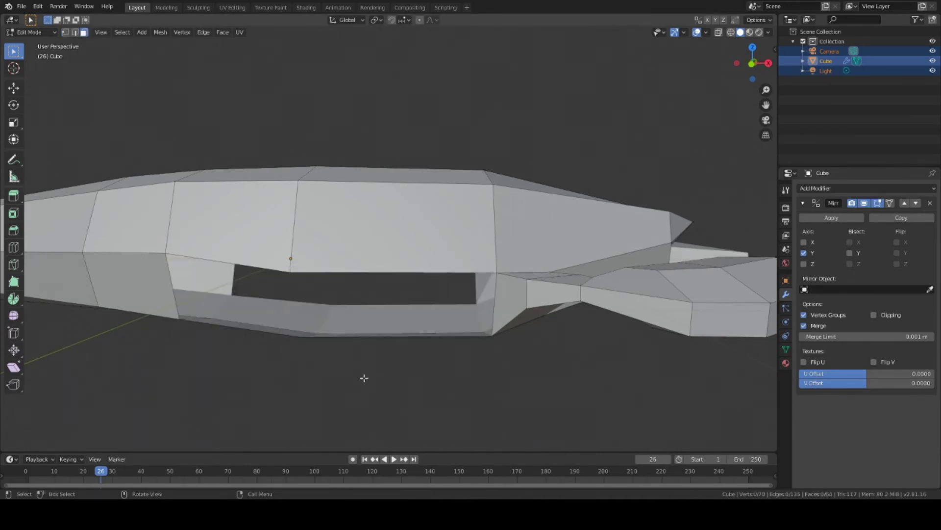
key(x)
click(221, 312)
key(1)
mouse_move(222, 314)
middle_down()
mouse_move(288, 268)
mouse_move(438, 359)
middle_up()
Cut a new edge loop through the body beside the holes with Ctrl+R.
key(ctrl+r)
click(288, 269)
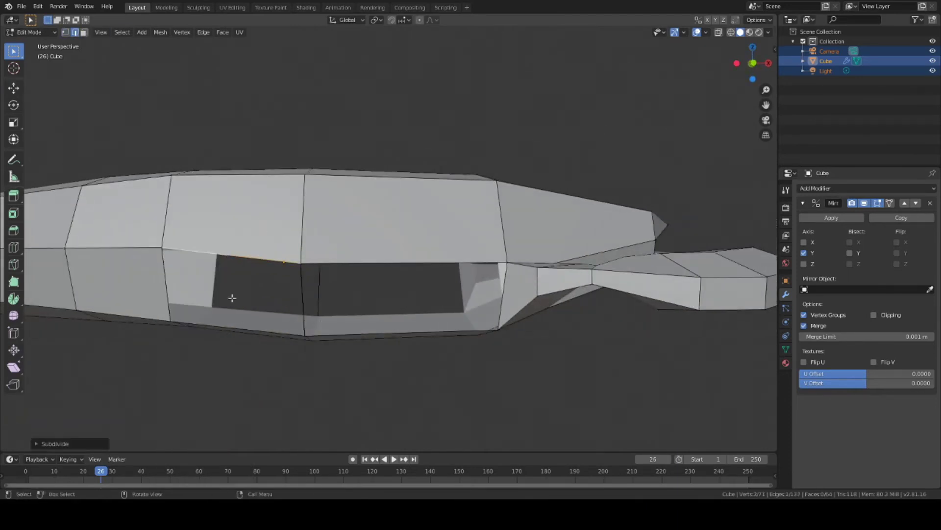
middle_drag(232, 298, 314, 242)
Subdivide the selected edge beside the underside holes.
right_click(294, 258)
click(326, 270)
right_click(329, 233)
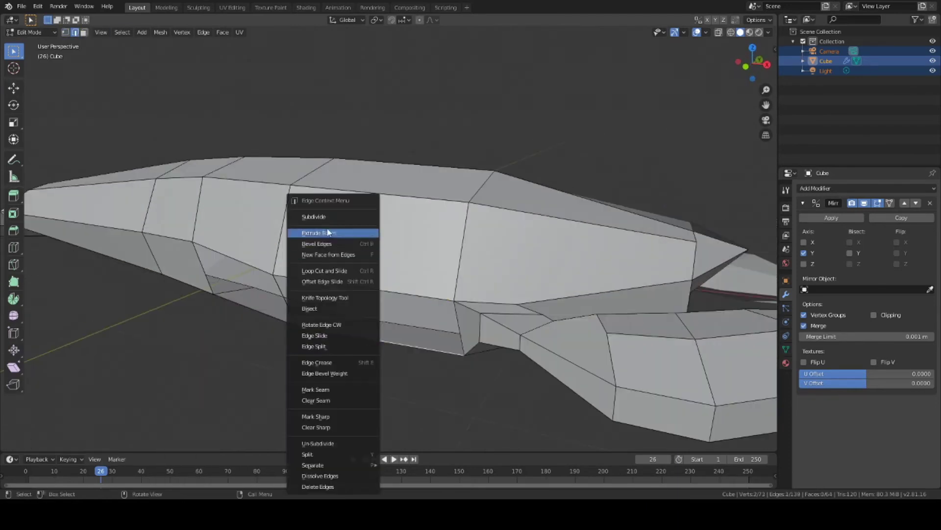
click(313, 216)
middle_drag(371, 383, 225, 361)
scroll(225, 361, down, 2)
scroll(229, 321, up, 3)
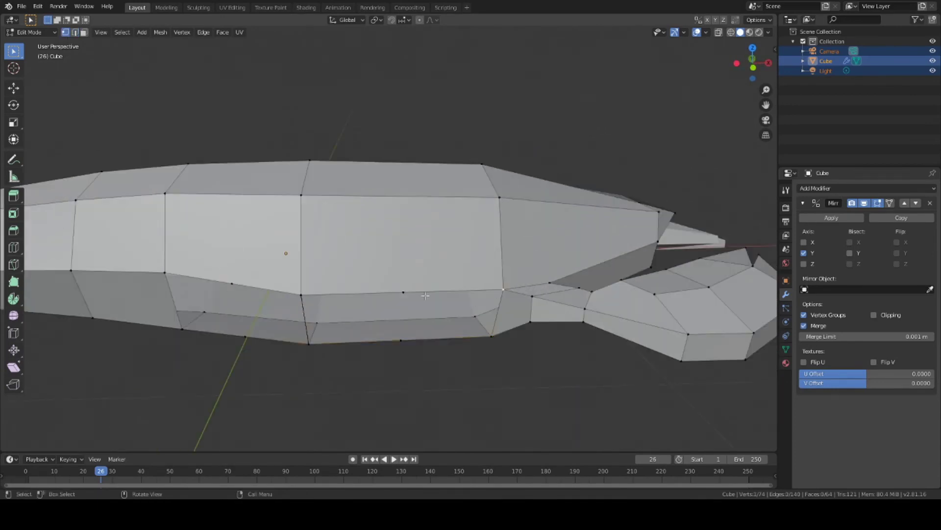
Fill both underside holes with new faces.
key(f)
shift+click(241, 340)
key(f)
middle_drag(242, 340, 402, 358)
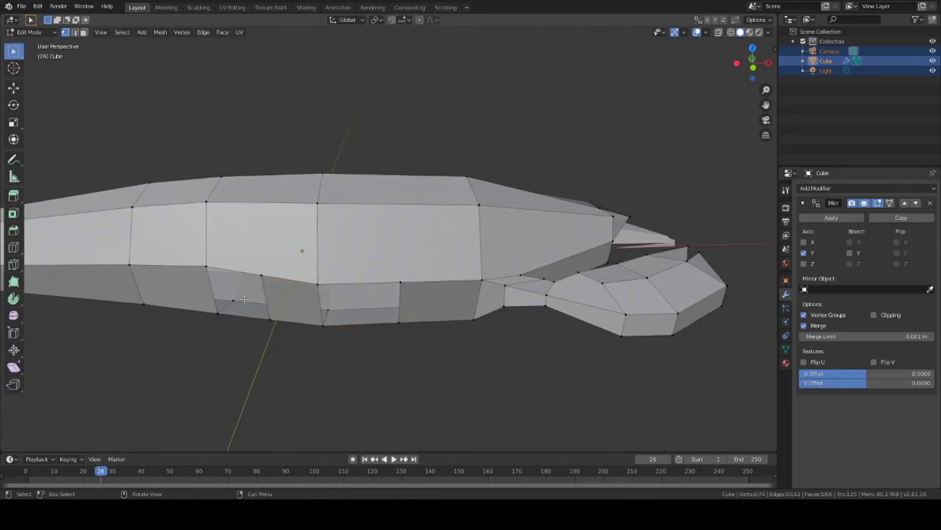
Extrude a lower-side face, shrink it and move it into place as a small face.
click(244, 299)
mouse_move(309, 370)
middle_down()
mouse_move(326, 380)
mouse_move(301, 374)
middle_up()
key(e)
click(326, 389)
key(s)
click(273, 336)
mouse_move(273, 337)
middle_down()
mouse_move(315, 364)
mouse_move(385, 340)
middle_up()
key(g)
click(371, 338)
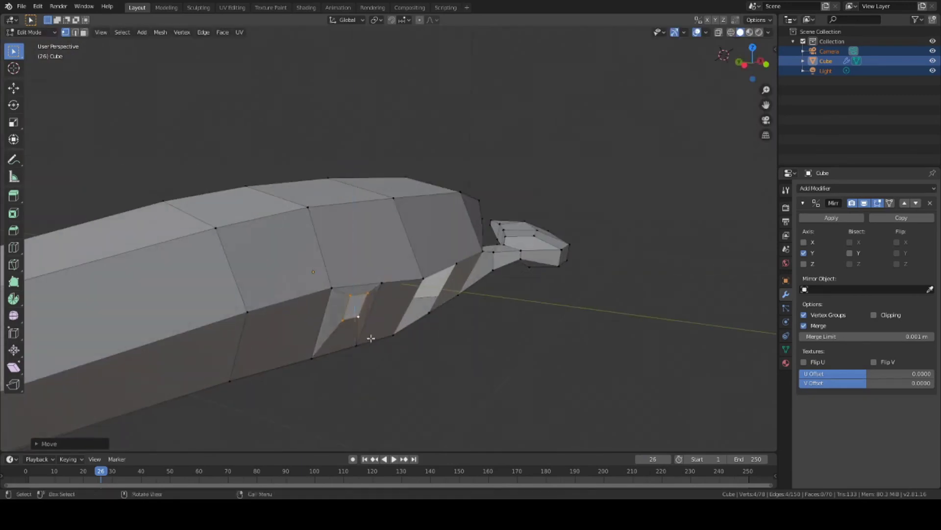
middle_drag(371, 338, 286, 332)
Extrude a second lower face, scale it smaller and shift it along X.
click(349, 338)
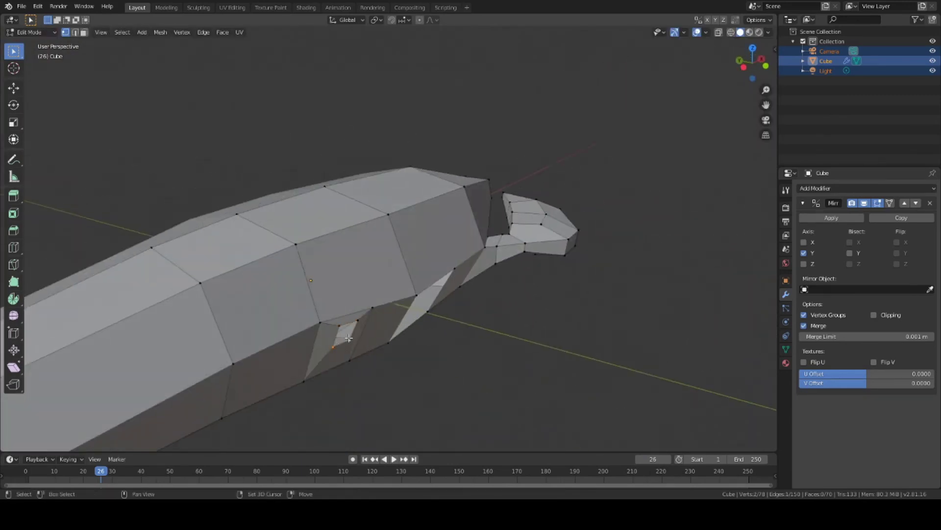
mouse_move(349, 338)
middle_down()
mouse_move(419, 360)
mouse_move(427, 341)
mouse_move(423, 362)
mouse_move(462, 362)
middle_up()
key(e)
click(420, 361)
key(s)
click(380, 327)
key(g)
key(x)
click(413, 355)
Move a single vertex along the Y axis.
click(345, 307)
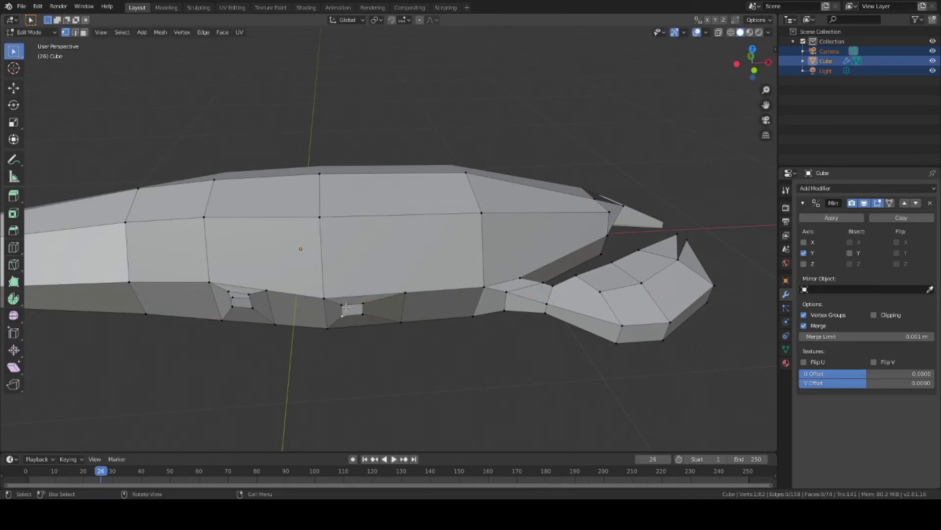
mouse_move(347, 305)
middle_down()
mouse_move(439, 369)
mouse_move(498, 345)
mouse_move(298, 337)
mouse_move(419, 347)
mouse_move(378, 279)
mouse_move(376, 293)
mouse_move(500, 345)
mouse_move(290, 293)
mouse_move(428, 384)
mouse_move(265, 372)
mouse_move(393, 361)
mouse_move(390, 372)
mouse_move(408, 372)
middle_up()
key(g)
key(y)
click(442, 372)
Move both small inset faces vertically along Z, shrinking the first, then deselect all.
shift+click(375, 292)
key(g)
key(z)
key(s)
click(385, 319)
click(290, 294)
key(g)
key(z)
click(290, 294)
key(alt+a)
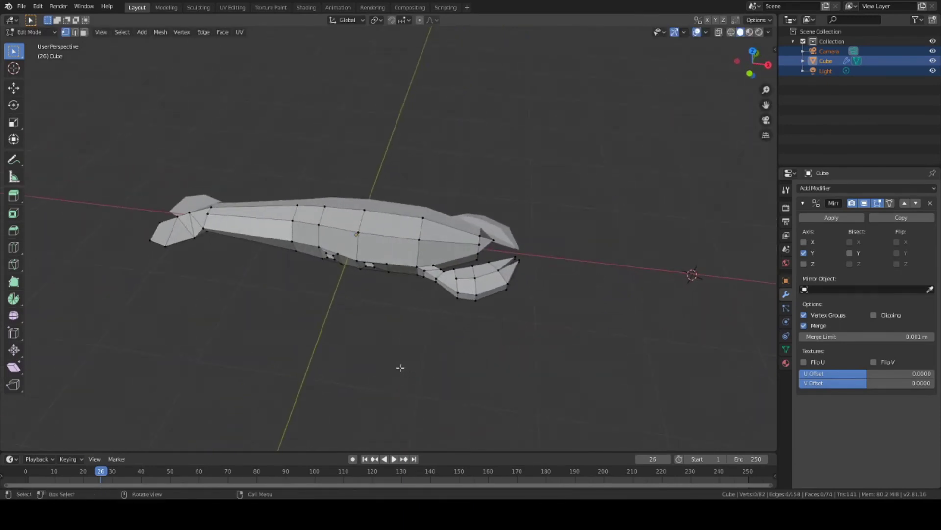
Raise the bottom edge of the small window along Z.
click(401, 270)
mouse_move(401, 269)
middle_down()
mouse_move(439, 294)
mouse_move(439, 372)
middle_up()
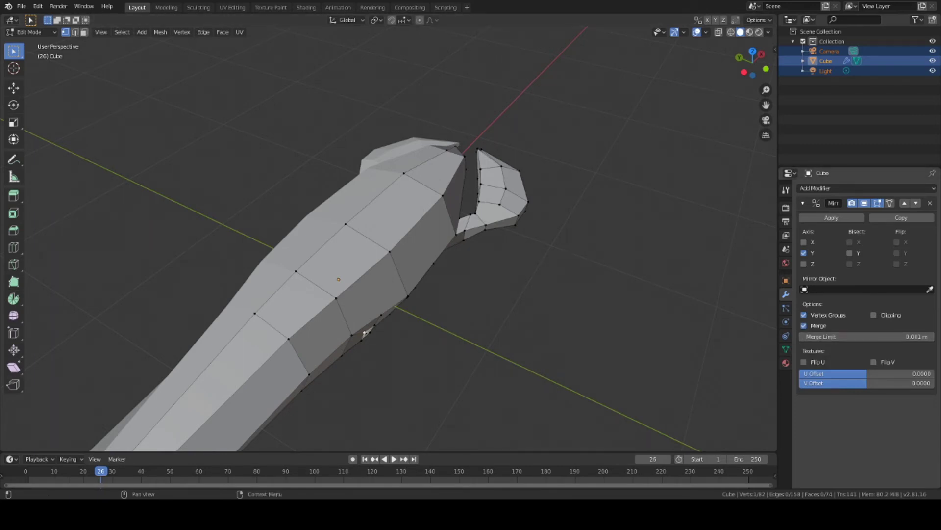
mouse_move(452, 358)
middle_down()
mouse_move(547, 347)
mouse_move(371, 303)
mouse_move(454, 353)
mouse_move(268, 332)
mouse_move(402, 387)
mouse_move(374, 414)
mouse_move(549, 361)
mouse_move(490, 318)
mouse_move(347, 360)
mouse_move(269, 324)
middle_up()
click(347, 304)
shift+click(372, 303)
key(g)
key(z)
click(363, 299)
Move the selected face along the Y axis.
scroll(274, 363, up, 3)
key(g)
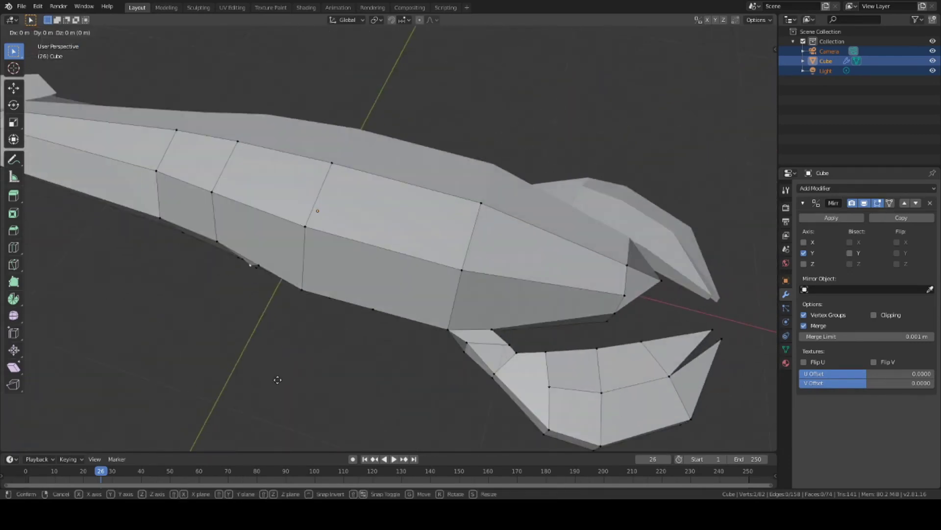
key(y)
click(280, 378)
mouse_move(280, 378)
middle_down()
mouse_move(381, 293)
mouse_move(443, 359)
middle_up()
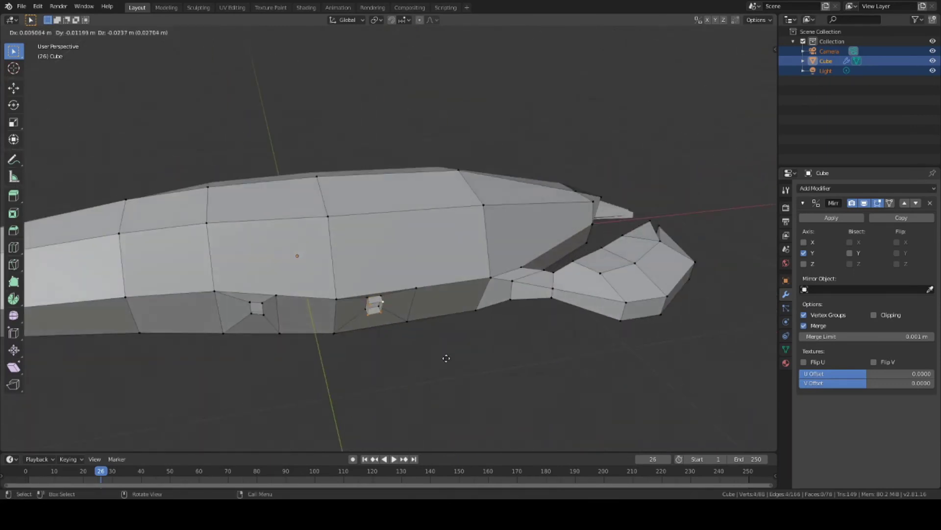
Extrude the recessed face and tilt the extrusion slightly around X.
key(e)
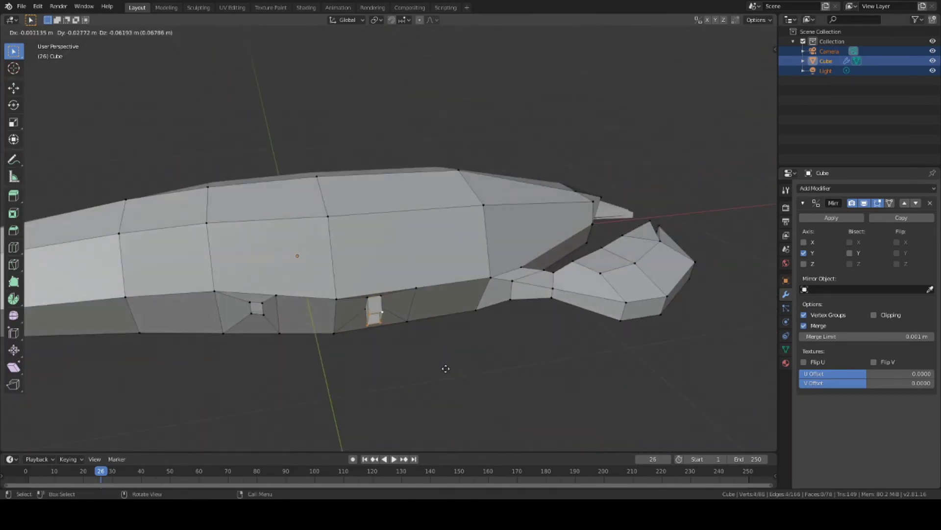
click(448, 360)
mouse_move(448, 360)
middle_down()
mouse_move(372, 349)
mouse_move(363, 332)
middle_up()
key(r)
key(x)
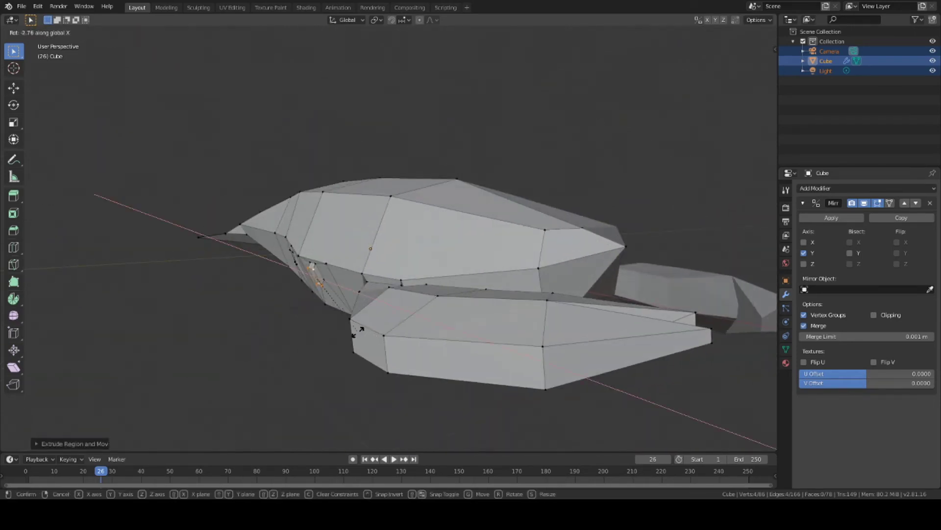
click(347, 330)
Move the extruded stub down along Z and reposition it.
key(g)
key(y)
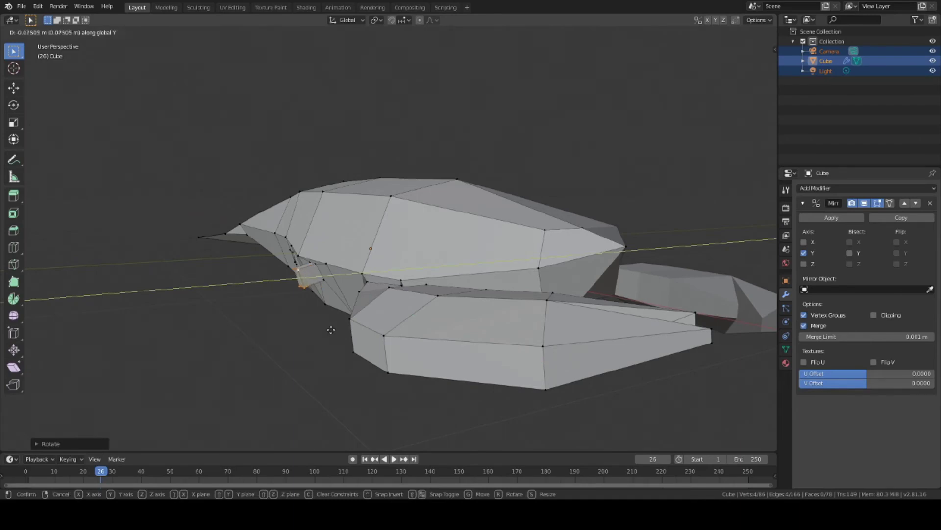
key(Escape)
mouse_move(330, 325)
middle_down()
mouse_move(537, 360)
mouse_move(420, 357)
mouse_move(461, 355)
middle_up()
key(g)
key(z)
click(347, 324)
key(g)
click(422, 365)
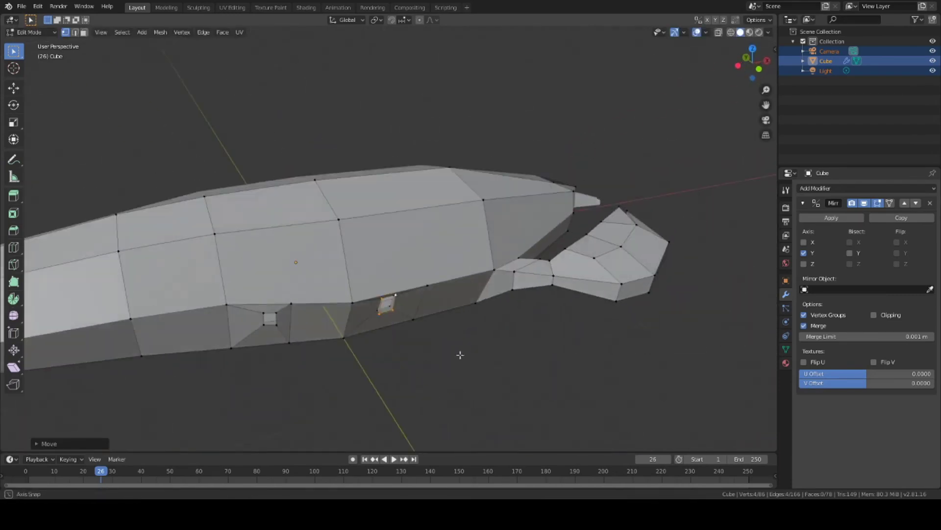
Adjust vertices around the small hole, then select the small dark quad.
scroll(447, 385, up, 2)
click(354, 306)
key(g)
click(356, 308)
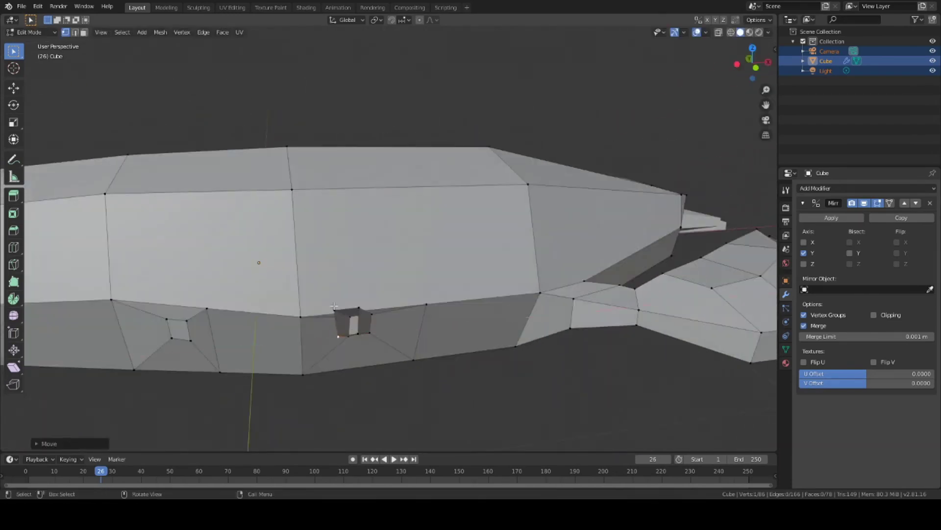
key(g)
click(466, 385)
mouse_move(467, 385)
middle_down()
mouse_move(277, 224)
mouse_move(344, 360)
mouse_move(459, 335)
mouse_move(410, 353)
middle_up()
shift+click(278, 225)
shift+click(342, 314)
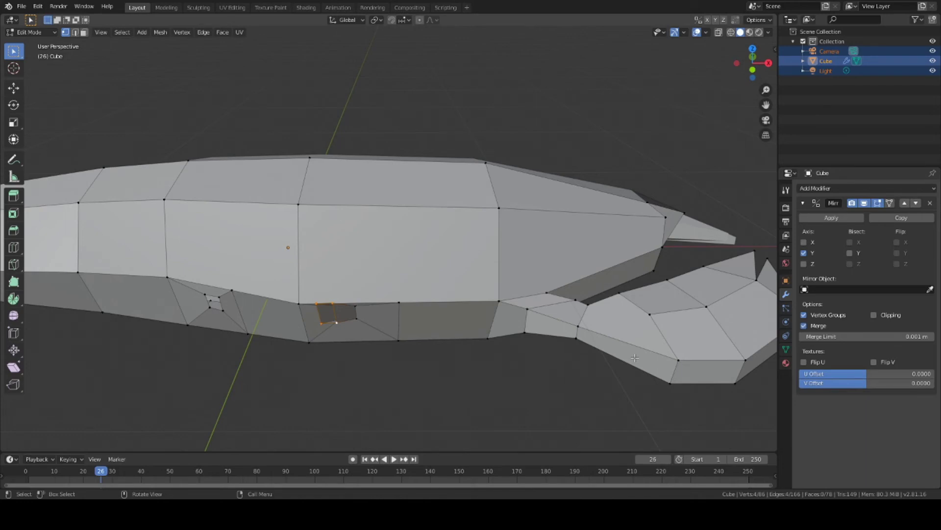
mouse_move(415, 343)
middle_down()
mouse_move(478, 355)
mouse_move(458, 357)
middle_up()
Check the mesh in wireframe, return to solid shading and move the selection along Z.
click(470, 365)
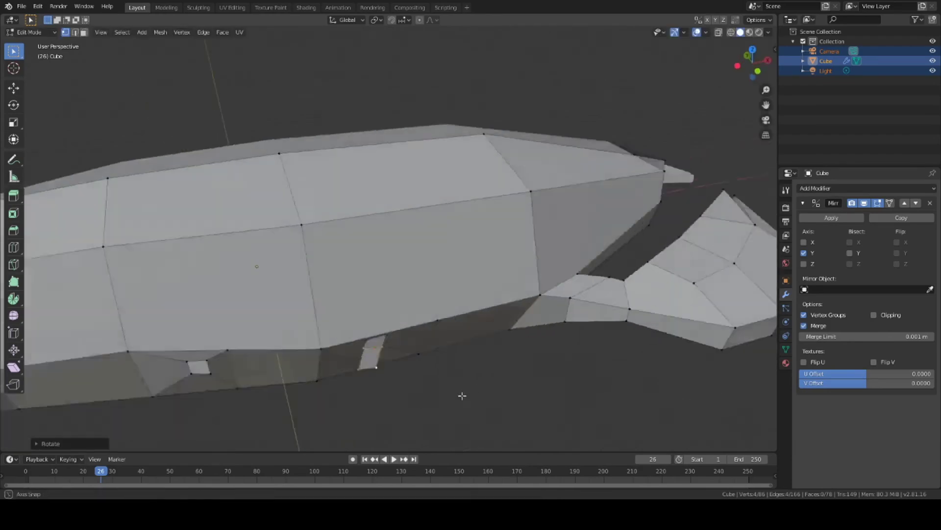
middle_drag(470, 365, 458, 375)
key(z)
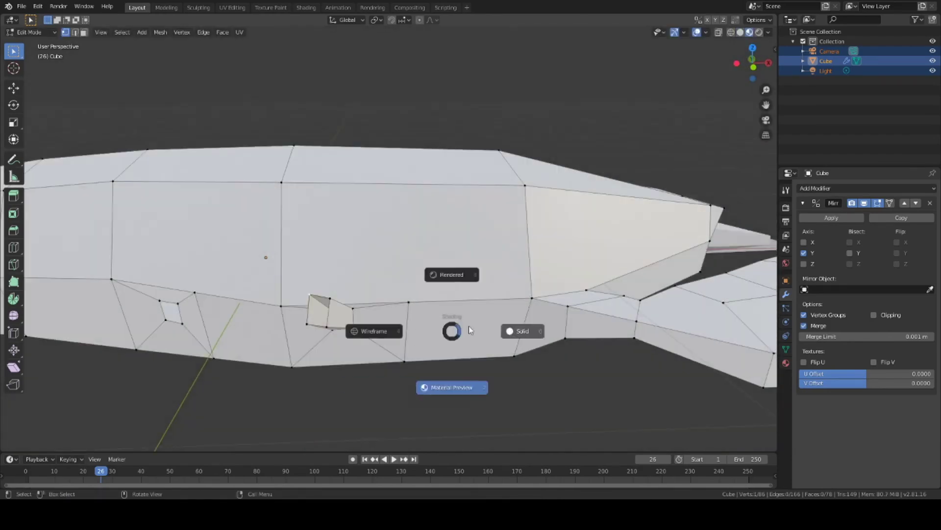
key(4)
key(8)
key(g)
key(z)
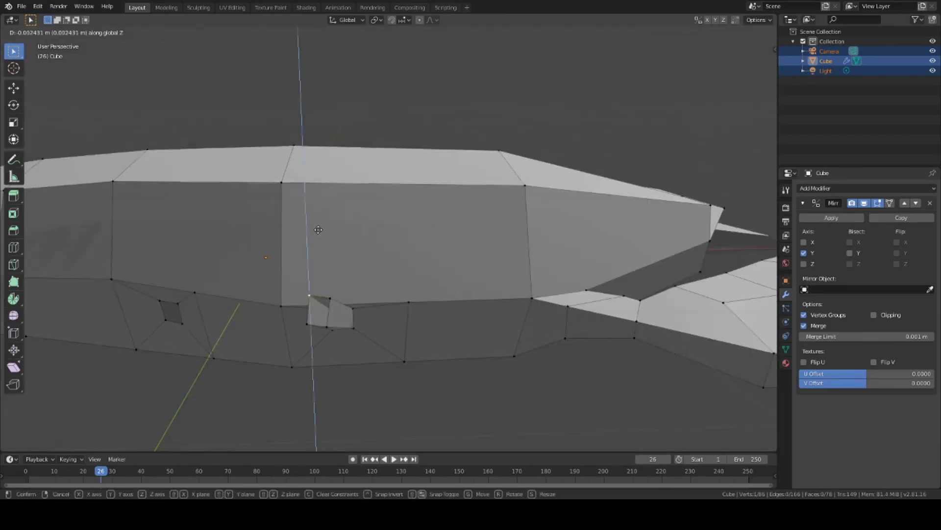
key(Return)
mouse_move(441, 353)
middle_down()
mouse_move(498, 359)
mouse_move(499, 368)
middle_up()
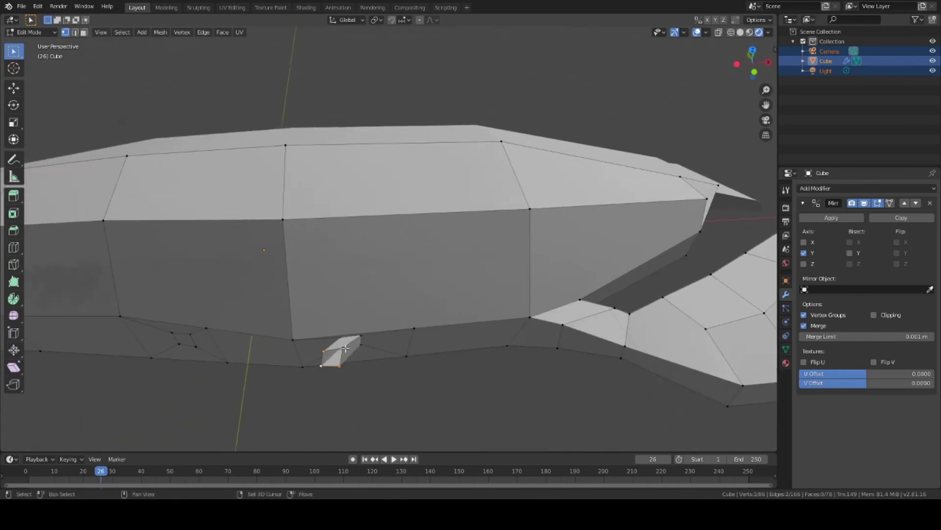
Extrude the underside face downward, then extrude again freely to start the leg.
key(e)
click(395, 391)
mouse_move(395, 391)
middle_down()
mouse_move(260, 308)
mouse_move(472, 409)
mouse_move(568, 361)
mouse_move(410, 330)
middle_up()
click(260, 308)
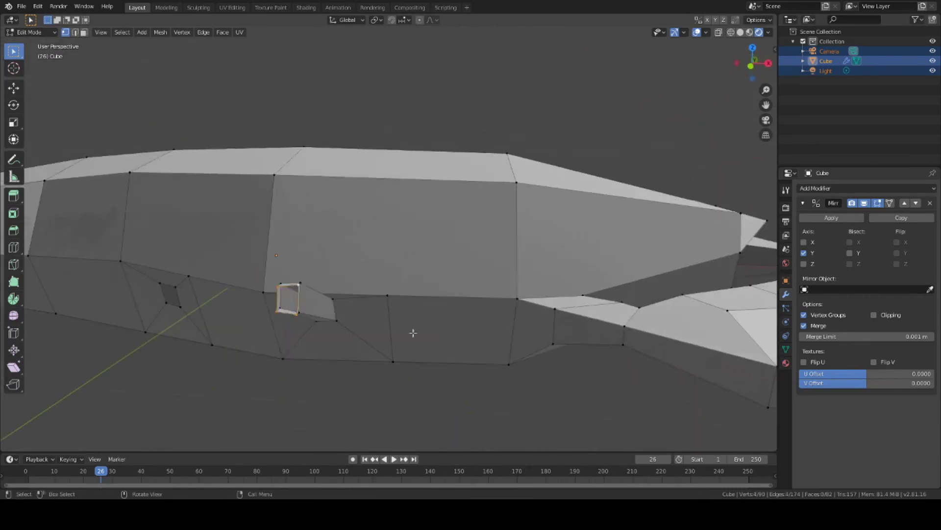
key(e)
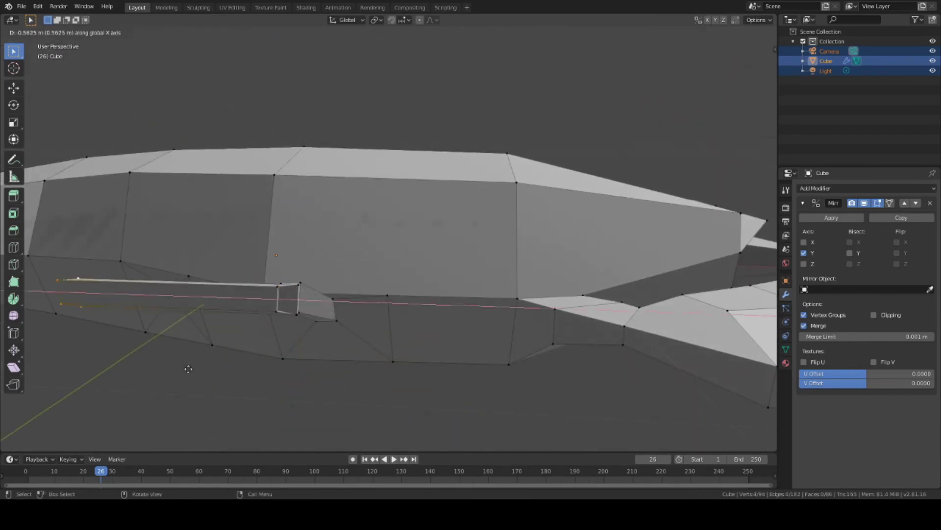
key(x)
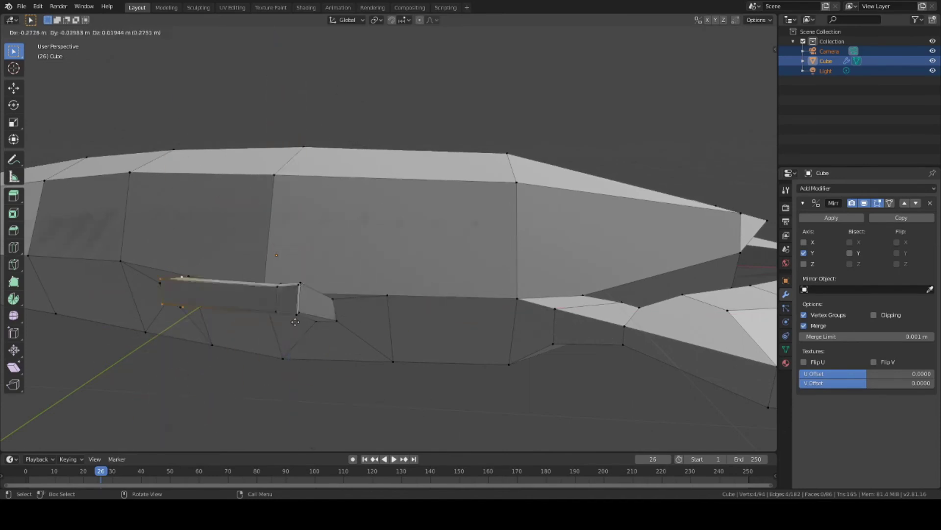
click(334, 418)
Lower the leg's tip vertices and check the leg from another angle.
scroll(334, 418, down, 5)
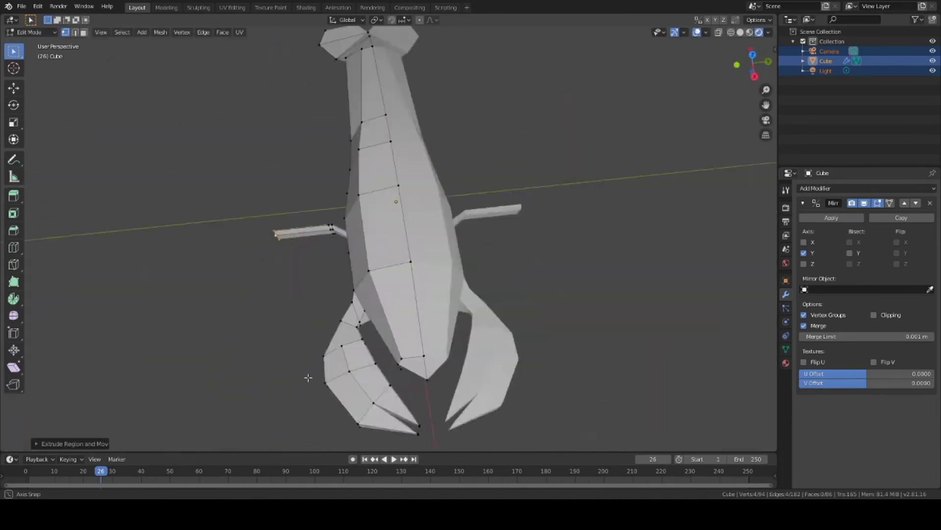
middle_drag(334, 418, 355, 334)
key(g)
click(361, 365)
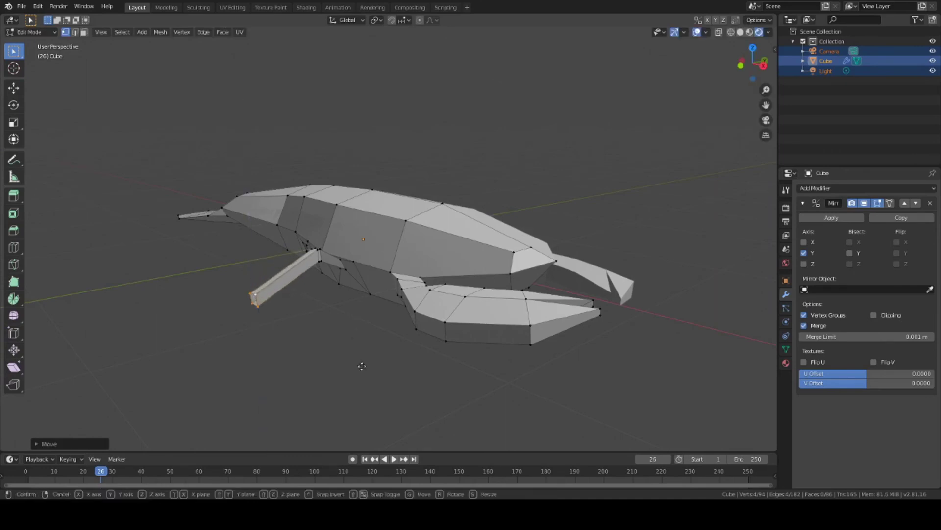
mouse_move(362, 366)
middle_down()
mouse_move(466, 370)
mouse_move(458, 382)
mouse_move(323, 319)
mouse_move(326, 336)
mouse_move(549, 374)
middle_up()
click(341, 325)
Box-select the four vertices at the leg tip, then undo the last change.
scroll(324, 319, down, 4)
scroll(326, 316, up, 6)
click(332, 338)
scroll(325, 336, down, 3)
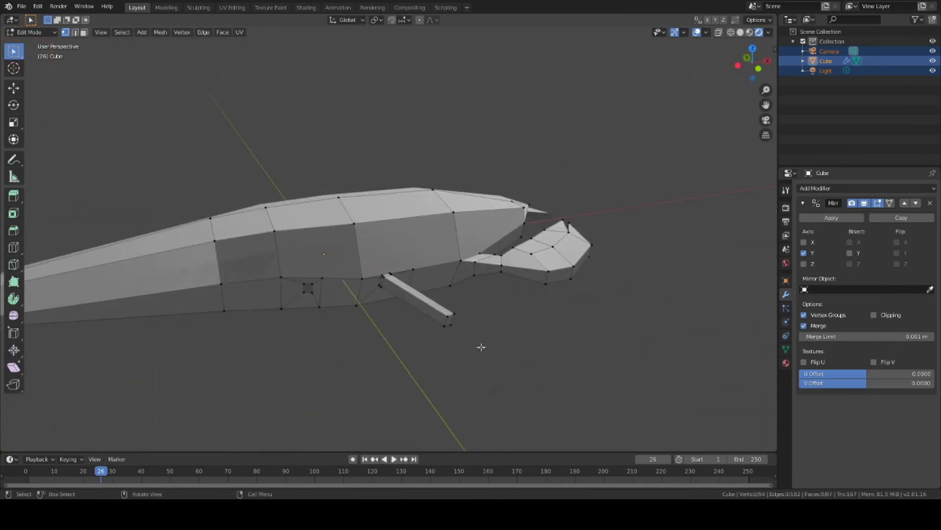
mouse_move(481, 346)
middle_down()
mouse_move(268, 284)
mouse_move(330, 298)
middle_up()
scroll(343, 304, up, 3)
key(ctrl+z)
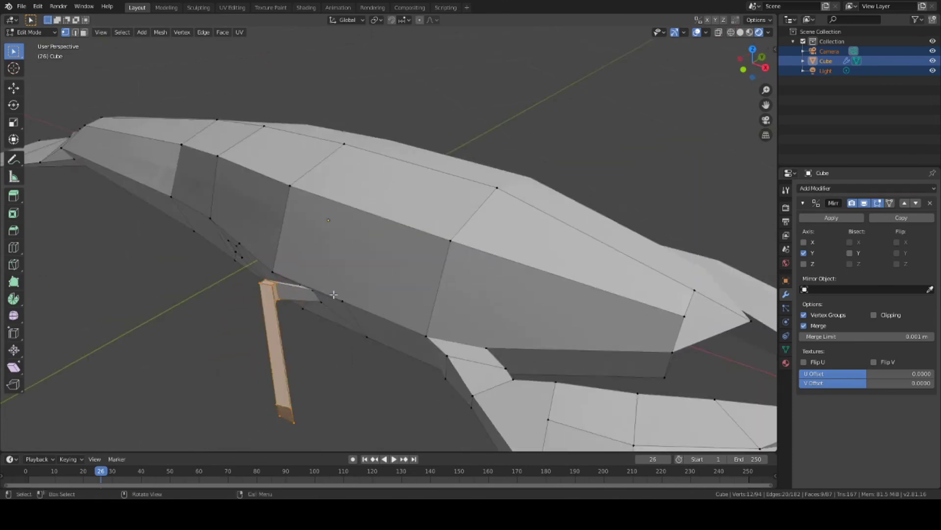
Extend the first leg's tip further downward.
key(ctrl+c)
key(ctrl+v)
click(328, 295)
click(248, 237)
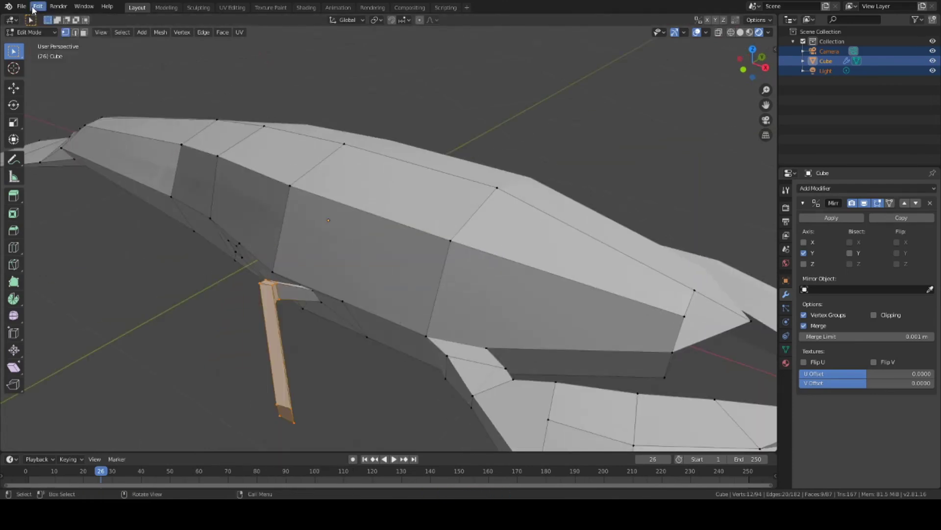
Duplicate the finished leg and move the copy along one axis into the other underside recess.
key(shift+d)
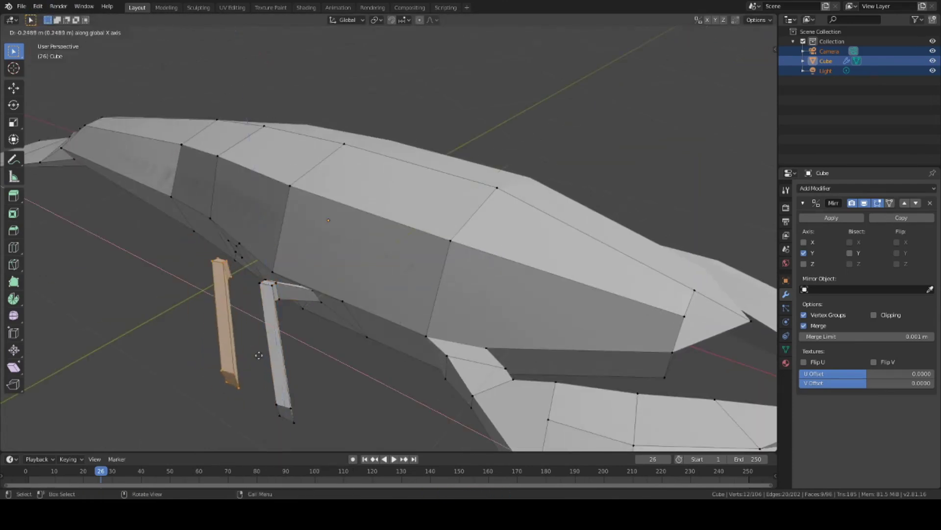
click(225, 373)
mouse_move(225, 373)
middle_down()
mouse_move(392, 393)
mouse_move(313, 372)
mouse_move(392, 307)
mouse_move(304, 337)
mouse_move(389, 356)
mouse_move(393, 368)
mouse_move(245, 298)
mouse_move(420, 399)
mouse_move(330, 362)
mouse_move(304, 364)
mouse_move(392, 385)
mouse_move(432, 301)
mouse_move(360, 324)
middle_up()
key(g)
click(397, 395)
key(g)
click(324, 368)
key(g)
Fill faces joining the new leg's top vertices to the body, closing the gap at the joint.
click(343, 351)
shift+click(309, 346)
key(f)
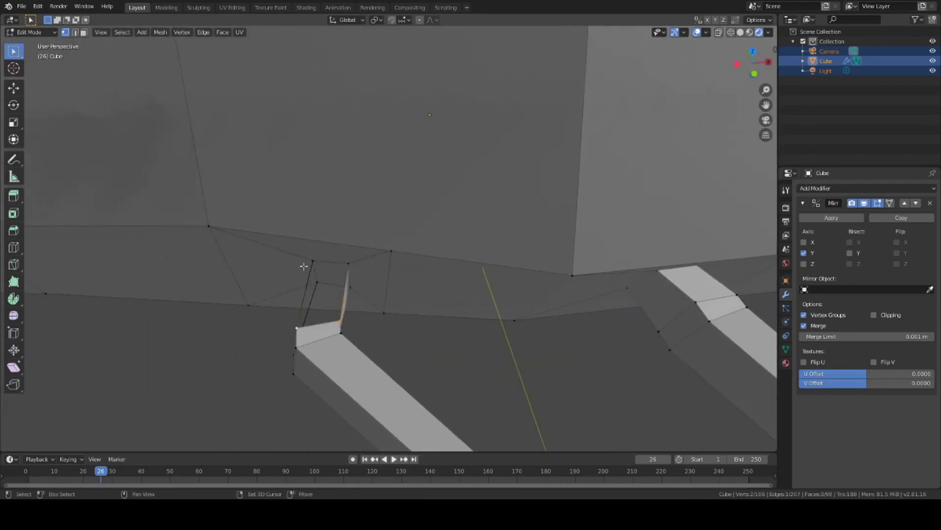
mouse_move(304, 267)
middle_down()
mouse_move(361, 347)
mouse_move(260, 337)
middle_up()
key(f)
click(378, 399)
middle_drag(378, 399, 405, 347)
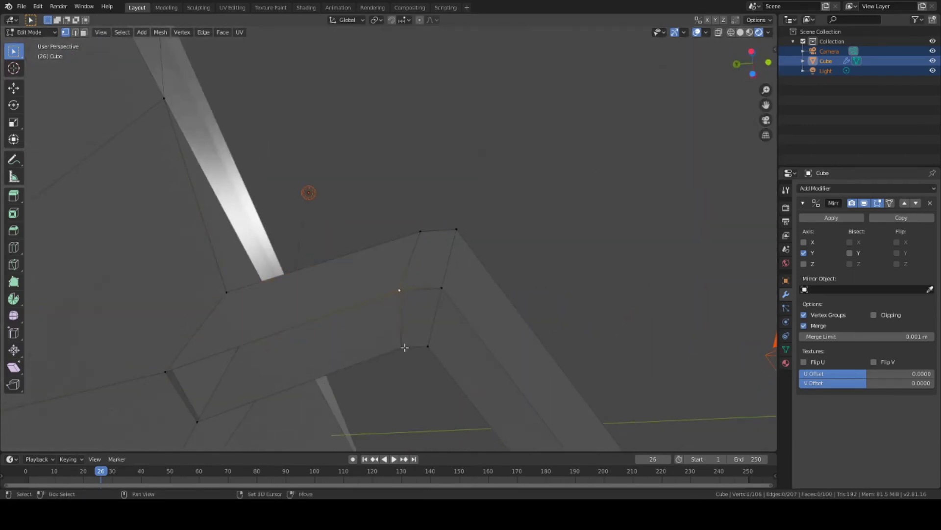
key(f)
middle_drag(500, 292, 483, 410)
Orbit around the lobster, clear the selection and reach a side view of the leg roots.
scroll(483, 410, down, 5)
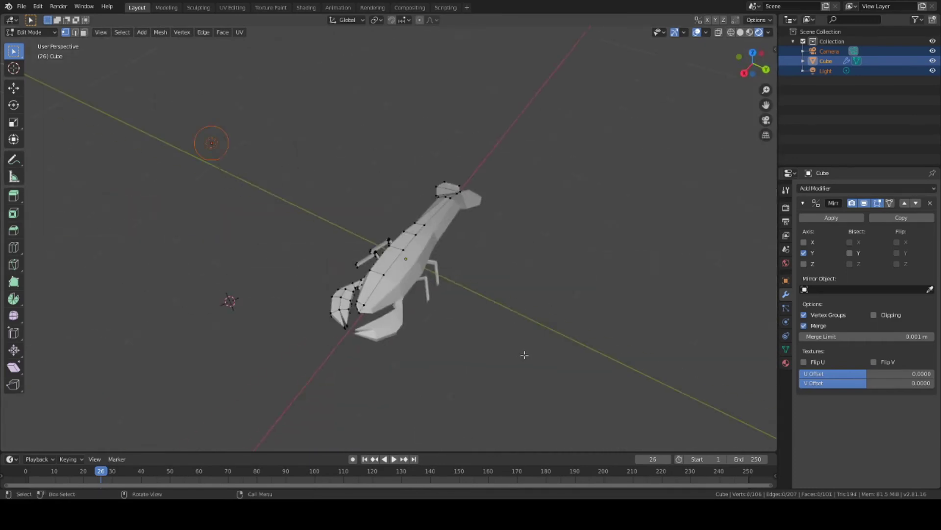
click(343, 209)
mouse_move(523, 353)
middle_down()
mouse_move(344, 209)
mouse_move(460, 133)
mouse_move(413, 49)
middle_up()
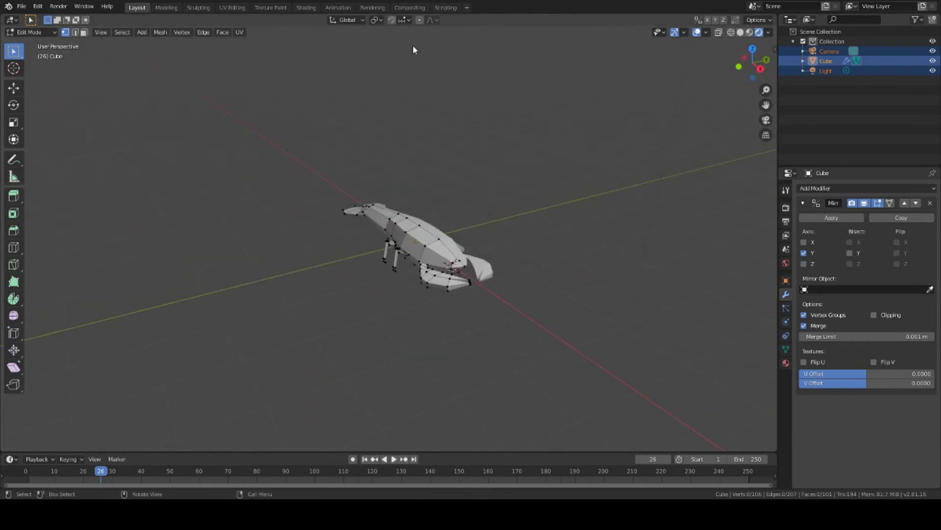
key(a)
mouse_move(421, 251)
middle_down()
mouse_move(466, 254)
mouse_move(501, 200)
middle_up()
scroll(435, 298, up, 3)
key(alt+a)
scroll(319, 342, up, 2)
mouse_move(319, 343)
middle_down()
mouse_move(487, 288)
mouse_move(537, 354)
mouse_move(458, 357)
mouse_move(521, 252)
mouse_move(412, 294)
mouse_move(599, 287)
mouse_move(560, 276)
middle_up()
key(a)
key(alt+a)
scroll(471, 292, up, 5)
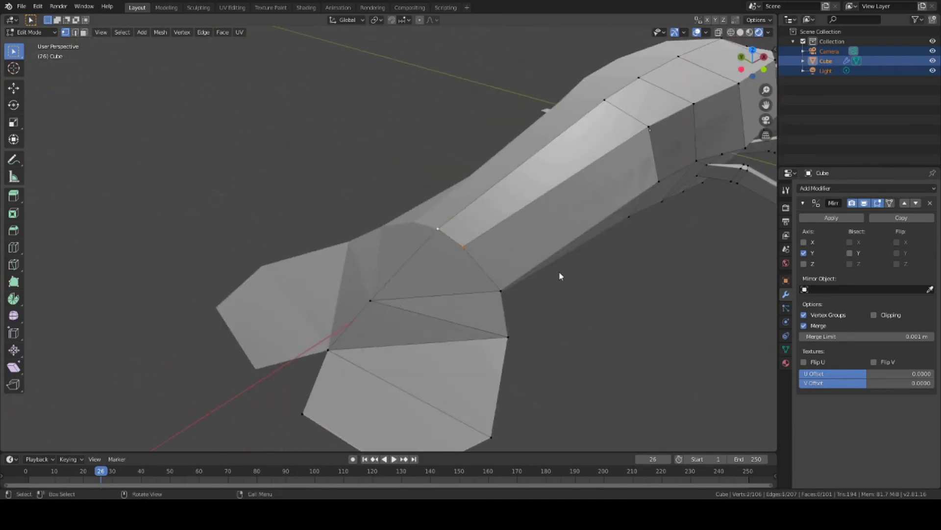
mouse_move(667, 311)
middle_down()
mouse_move(495, 250)
mouse_move(542, 235)
mouse_move(458, 240)
mouse_move(467, 216)
mouse_move(456, 342)
mouse_move(521, 353)
mouse_move(441, 305)
mouse_move(500, 286)
mouse_move(490, 246)
mouse_move(532, 307)
mouse_move(435, 204)
mouse_move(420, 217)
middle_up()
Merge three doubled vertex pairs at the leg roots into single points.
click(420, 217)
shift+click(470, 216)
key(alt+m)
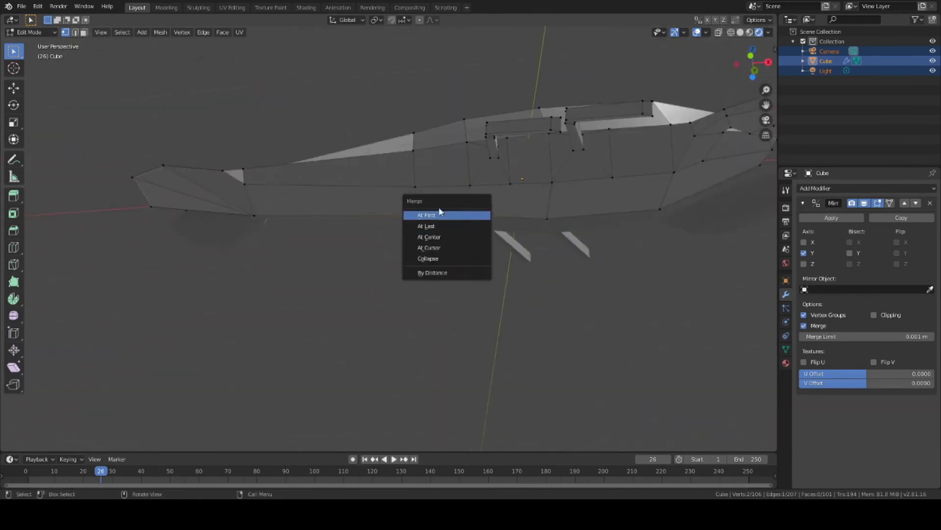
click(443, 238)
key(alt+m)
click(466, 186)
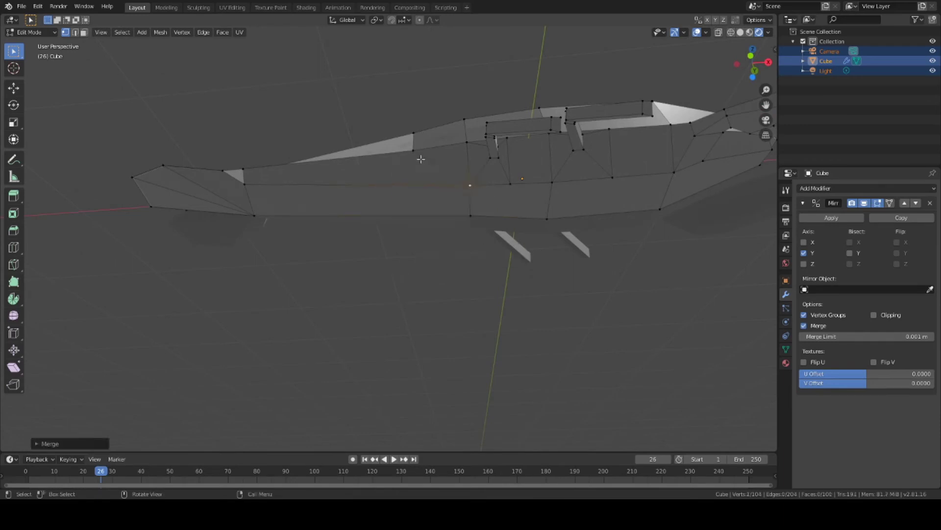
key(alt+m)
click(467, 147)
middle_drag(466, 147, 425, 201)
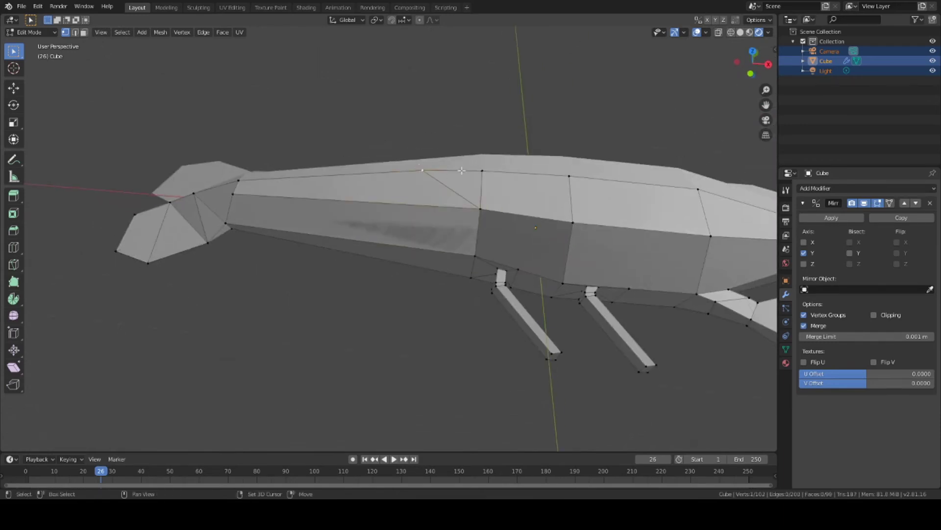
key(alt+m)
click(461, 170)
Select the whole mesh and orbit in close on a leg joint.
middle_drag(461, 170, 430, 291)
scroll(430, 290, down, 3)
key(a)
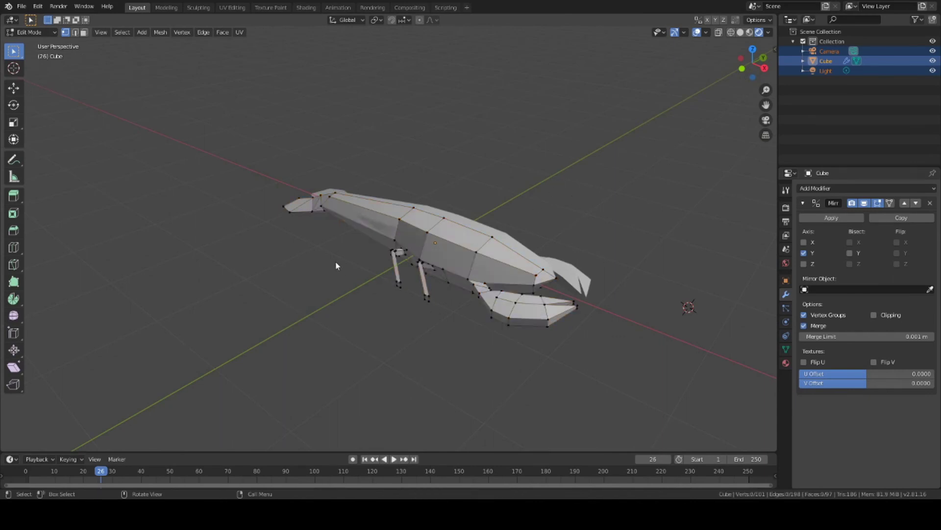
middle_drag(589, 210, 651, 204)
scroll(651, 204, up, 3)
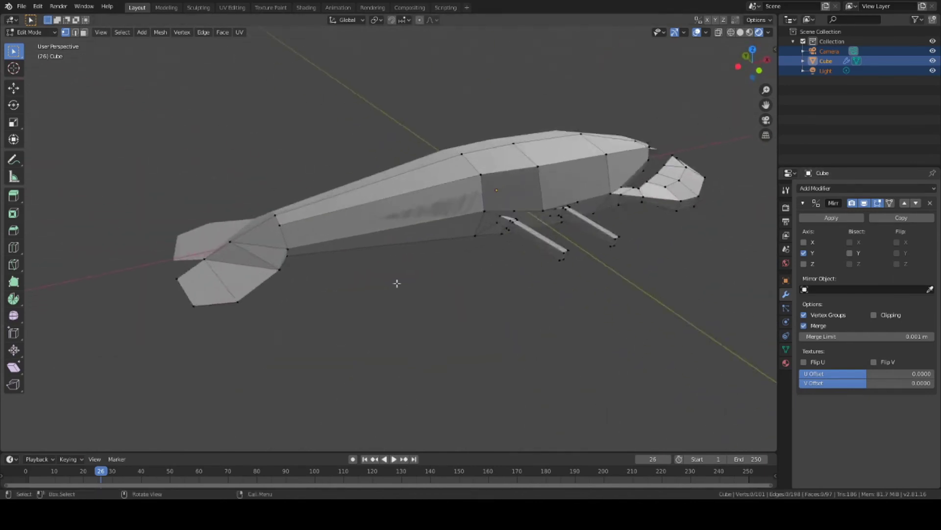
mouse_move(393, 282)
middle_down()
mouse_move(424, 248)
mouse_move(348, 275)
mouse_move(376, 256)
mouse_move(418, 193)
mouse_move(514, 239)
mouse_move(481, 311)
middle_up()
scroll(481, 311, up, 3)
scroll(331, 236, up, 2)
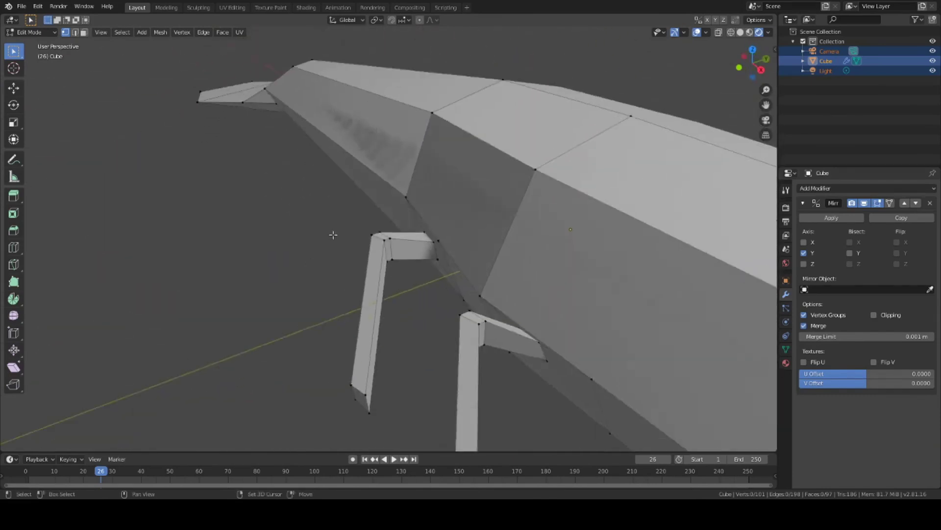
scroll(393, 229, up, 3)
scroll(373, 233, down, 5)
scroll(328, 237, up, 5)
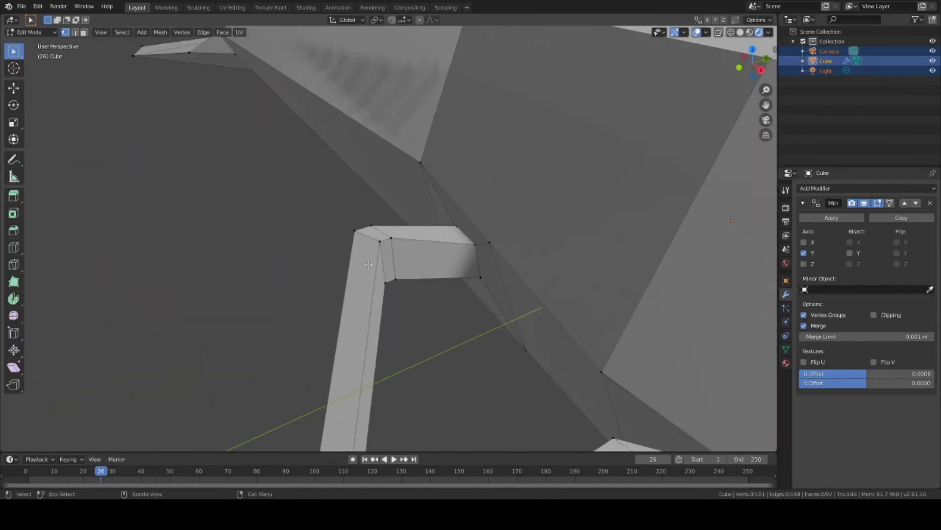
mouse_move(401, 292)
middle_down()
mouse_move(519, 204)
mouse_move(527, 286)
mouse_move(443, 250)
mouse_move(290, 252)
mouse_move(509, 263)
middle_up()
Merge the first leg-root vertex pairs at their centre.
shift+click(283, 252)
key(m)
shift+click(564, 272)
key(m)
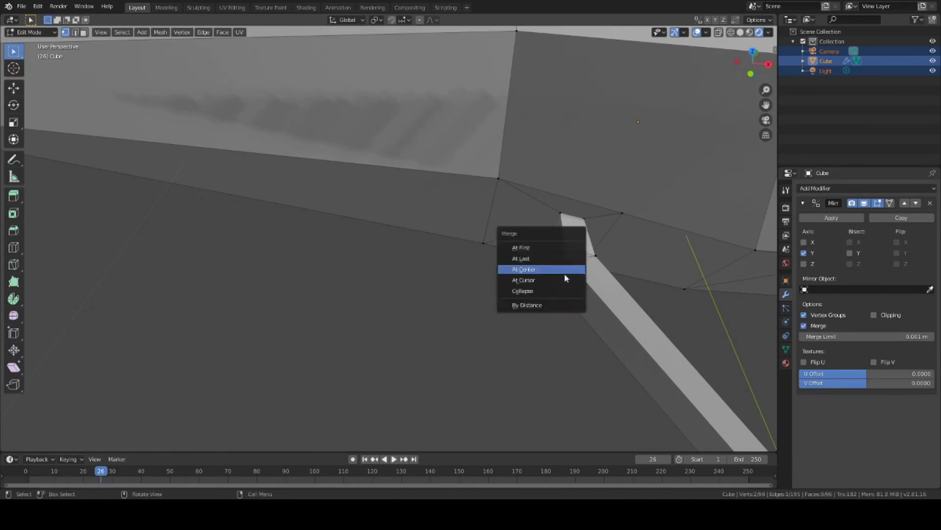
mouse_move(564, 272)
middle_down()
mouse_move(580, 297)
mouse_move(515, 105)
mouse_move(278, 236)
mouse_move(230, 162)
mouse_move(235, 174)
mouse_move(556, 150)
mouse_move(435, 263)
mouse_move(326, 270)
mouse_move(469, 248)
mouse_move(424, 267)
mouse_move(526, 284)
mouse_move(417, 177)
middle_up()
shift+click(525, 122)
key(m)
shift+click(278, 236)
key(m)
Weld the remaining leg-root vertices into the body.
key(m)
click(242, 246)
key(m)
click(232, 172)
key(m)
click(595, 145)
scroll(603, 153, down, 5)
scroll(326, 270, up, 5)
key(m)
click(424, 267)
key(F12)
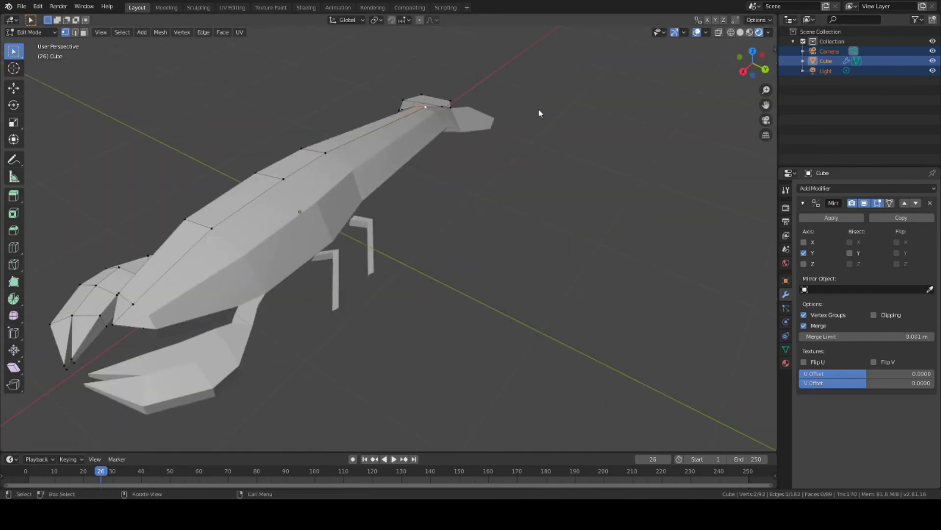
Merge away a stray vertex on the lobster's head.
middle_drag(245, 197, 320, 147)
scroll(338, 264, up, 5)
click(339, 264)
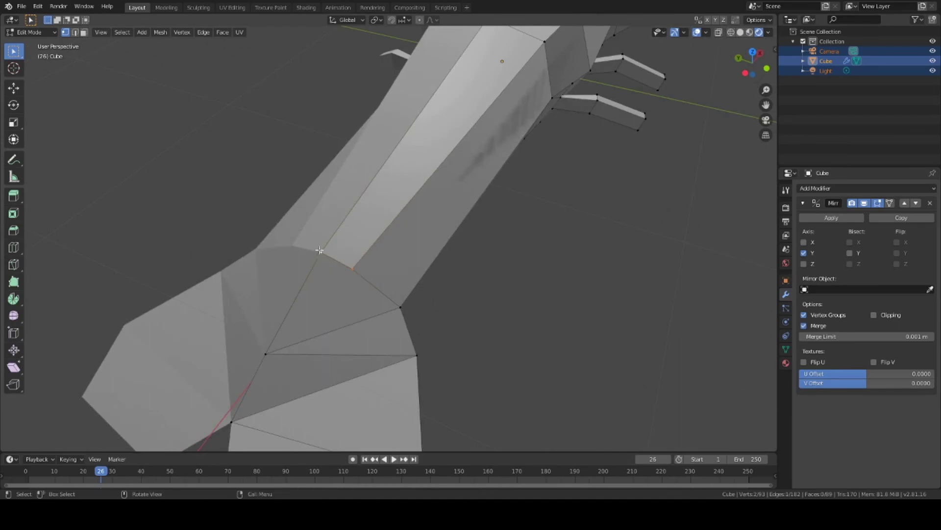
key(m)
click(321, 252)
Nudge two vertices on the body's side into better positions.
middle_drag(561, 295, 464, 433)
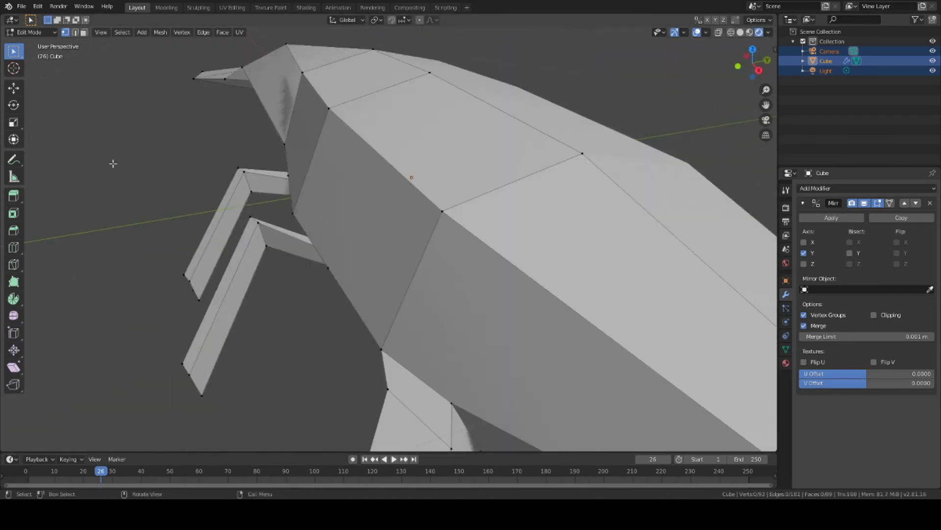
mouse_move(113, 163)
middle_down()
mouse_move(278, 294)
mouse_move(151, 237)
mouse_move(415, 105)
mouse_move(347, 267)
mouse_move(305, 217)
mouse_move(294, 128)
middle_up()
click(152, 235)
key(g)
click(164, 220)
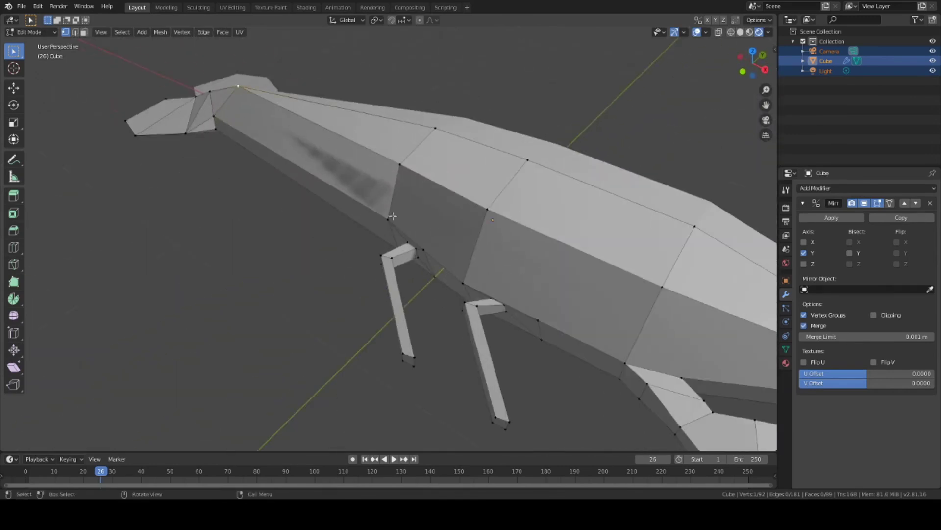
shift+click(213, 116)
key(g)
click(213, 117)
View the lobster from above and the side, then select a vertex at a leg root.
middle_drag(212, 117, 312, 39)
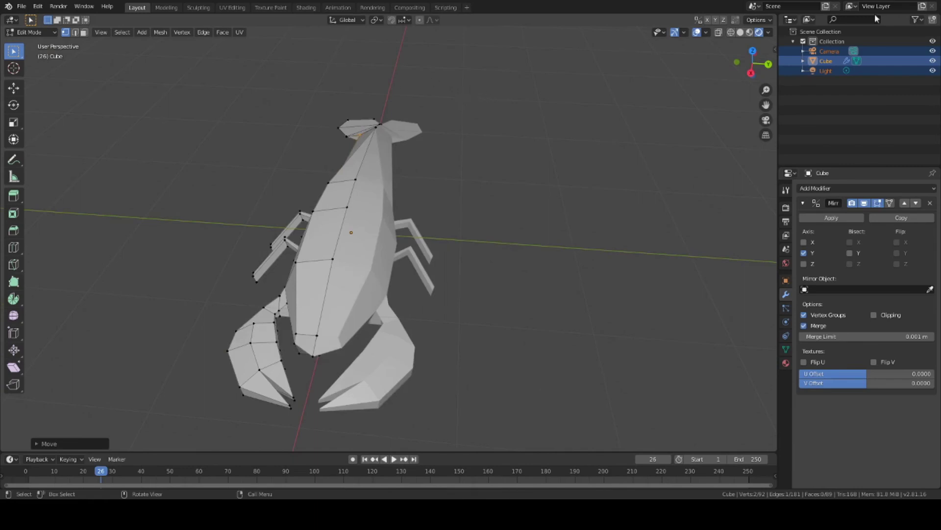
mouse_move(686, 108)
middle_down()
mouse_move(565, 128)
mouse_move(484, 123)
mouse_move(531, 143)
mouse_move(302, 190)
middle_up()
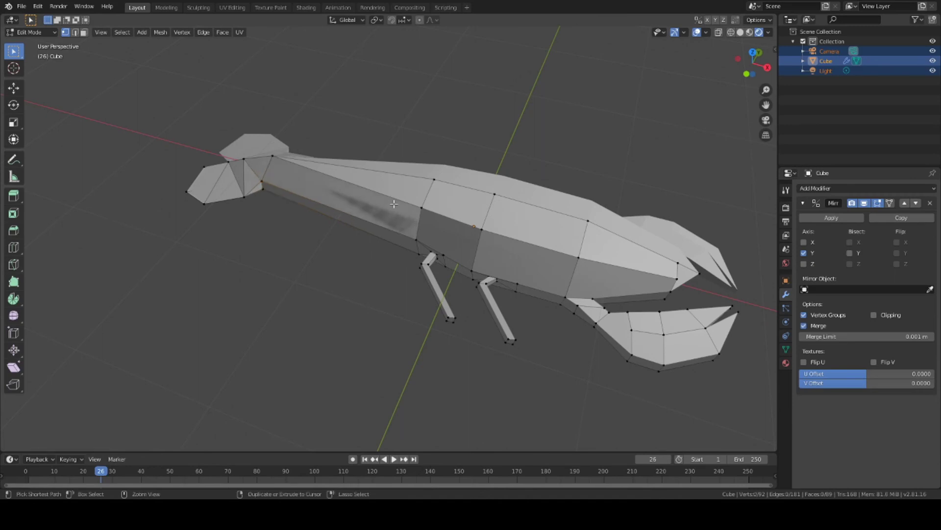
mouse_move(394, 204)
middle_down()
mouse_move(561, 141)
mouse_move(343, 196)
mouse_move(528, 212)
mouse_move(429, 279)
mouse_move(363, 184)
mouse_move(330, 178)
mouse_move(298, 215)
middle_up()
click(298, 214)
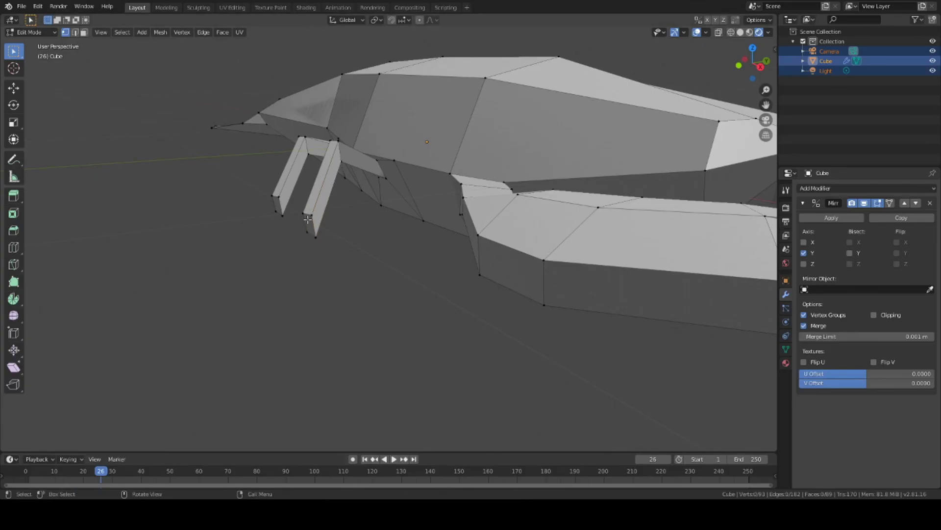
Collapse the selected leg-root vertices and merge another set At Last.
key(m)
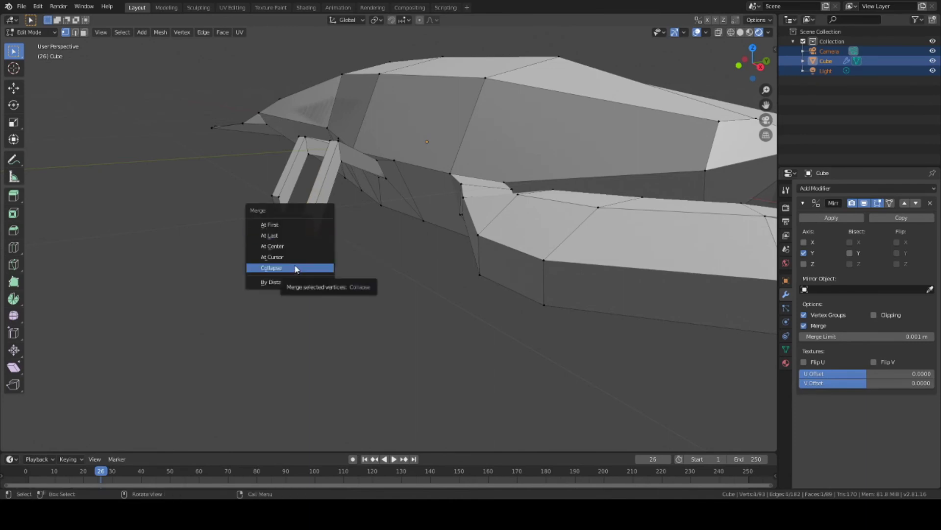
click(282, 268)
mouse_move(282, 268)
middle_down()
mouse_move(417, 297)
mouse_move(370, 312)
middle_up()
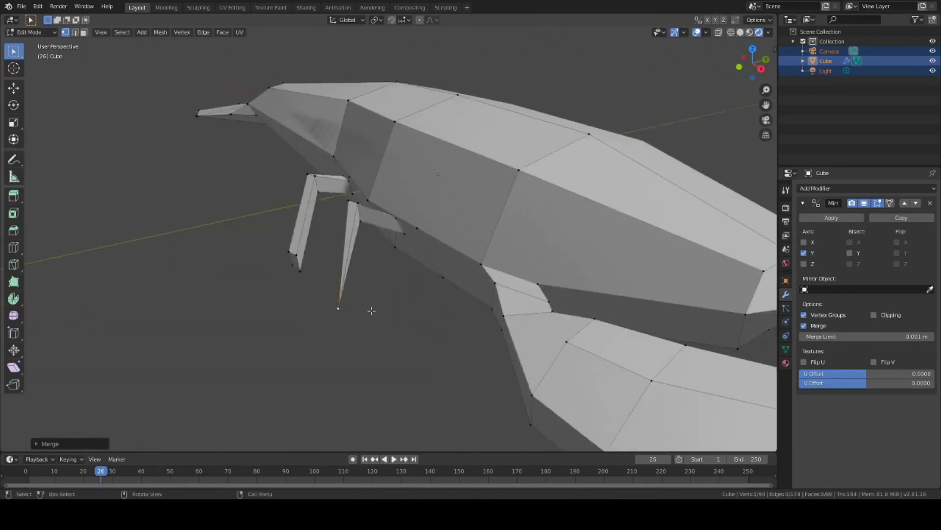
scroll(363, 241, up, 5)
scroll(365, 226, down, 5)
key(m)
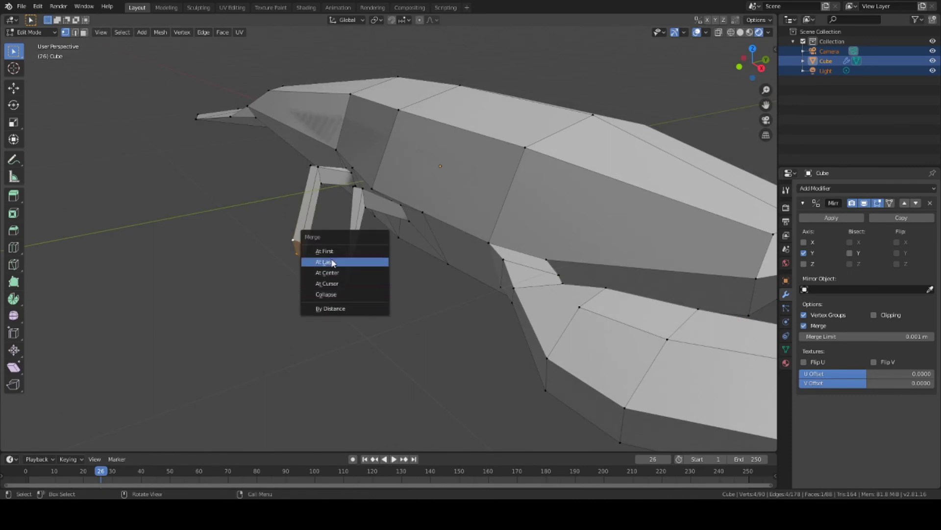
click(326, 265)
Merge the next group of loose vertices onto the last one.
scroll(344, 284, down, 3)
middle_drag(366, 309, 390, 306)
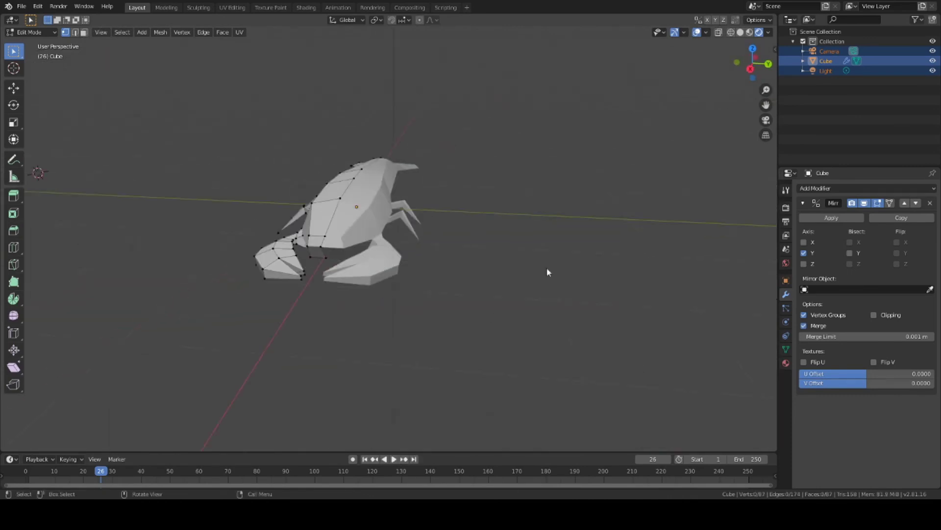
scroll(548, 228, up, 3)
key(m)
click(238, 288)
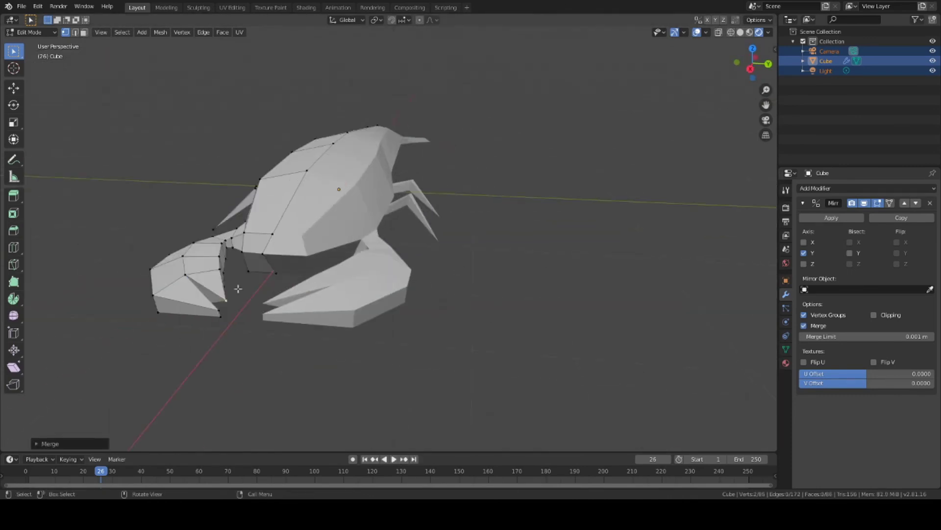
key(m)
click(339, 298)
Select the whole mesh, view it from the front and undo the last change.
mouse_move(339, 298)
middle_down()
mouse_move(427, 307)
mouse_move(547, 211)
mouse_move(563, 215)
middle_up()
scroll(473, 315, up, 3)
scroll(473, 315, down, 3)
key(a)
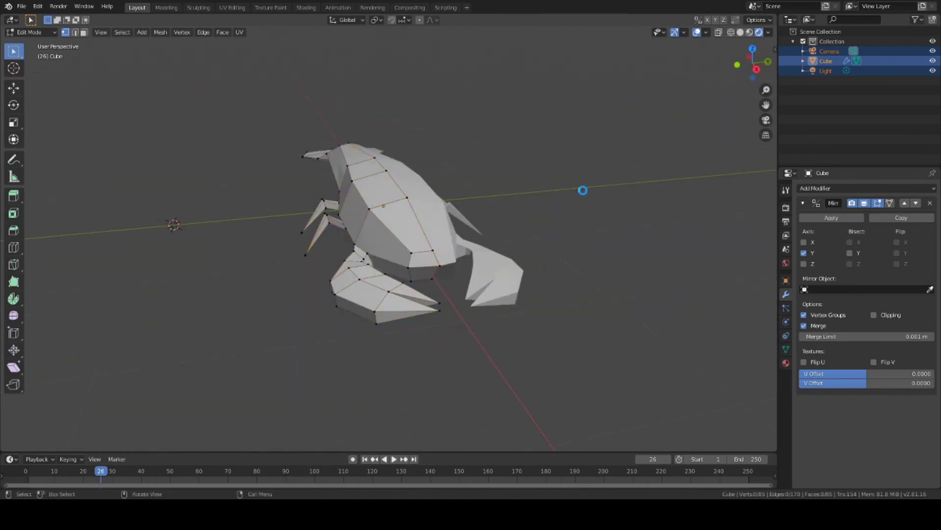
mouse_move(684, 241)
middle_down()
mouse_move(344, 198)
mouse_move(462, 206)
mouse_move(470, 223)
middle_up()
key(ctrl+z)
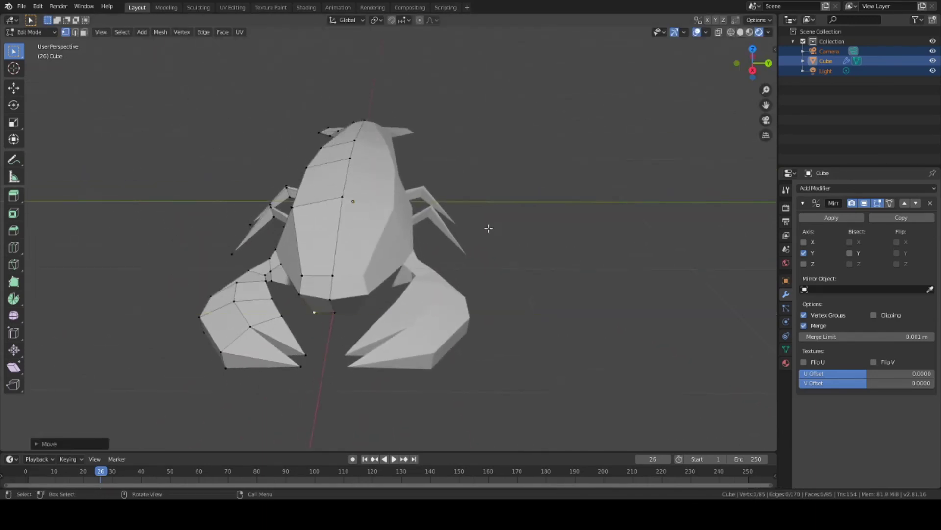
key(F12)
Orbit and zoom around the lobster to inspect the pointed legs and the head.
scroll(554, 215, down, 5)
middle_drag(554, 215, 381, 164)
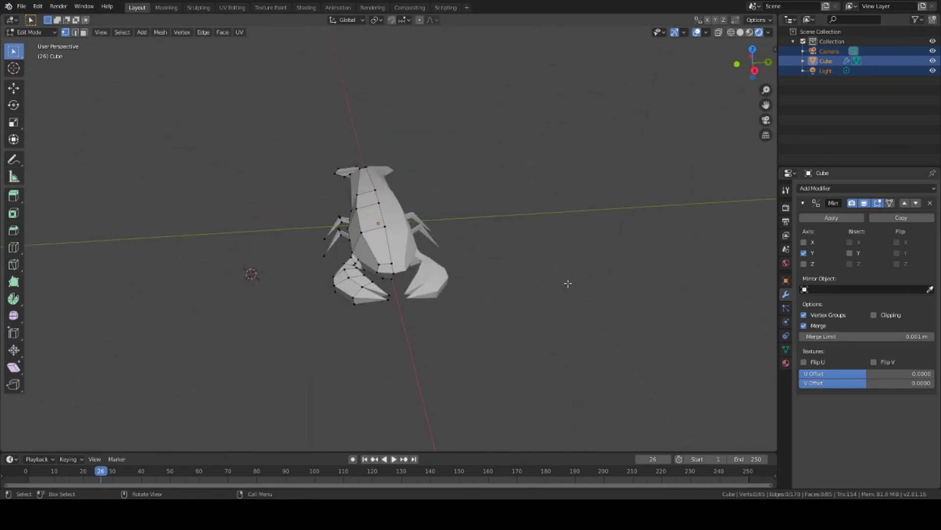
middle_drag(568, 283, 533, 437)
scroll(643, 273, up, 2)
mouse_move(643, 273)
middle_down()
mouse_move(628, 241)
mouse_move(526, 263)
middle_up()
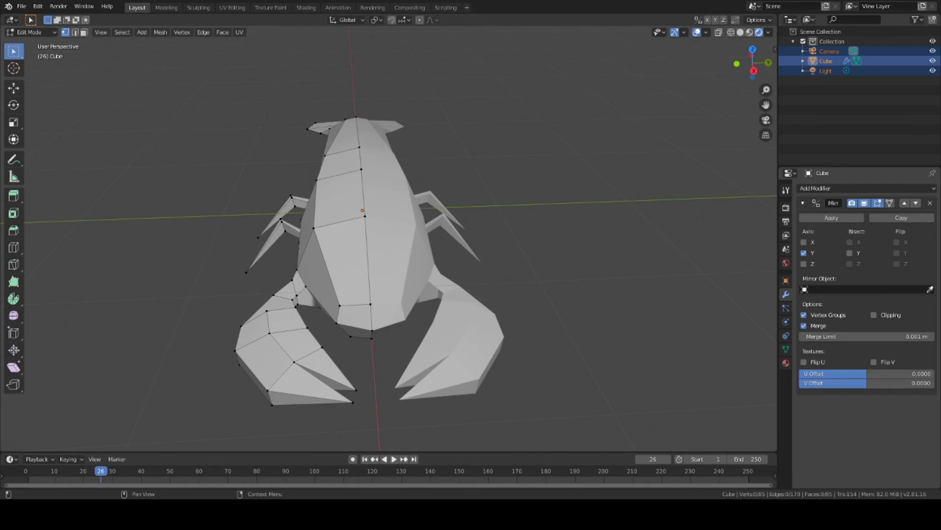
scroll(373, 245, up, 3)
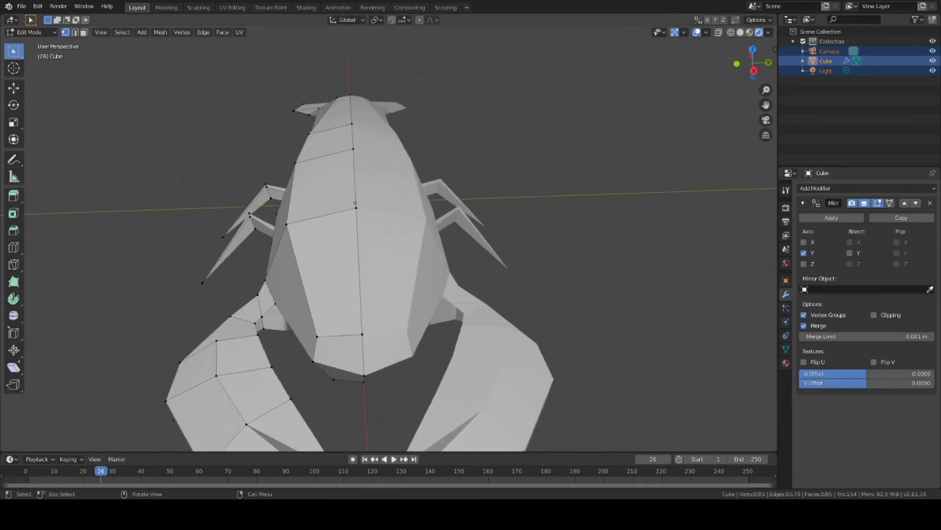
middle_drag(373, 245, 381, 340)
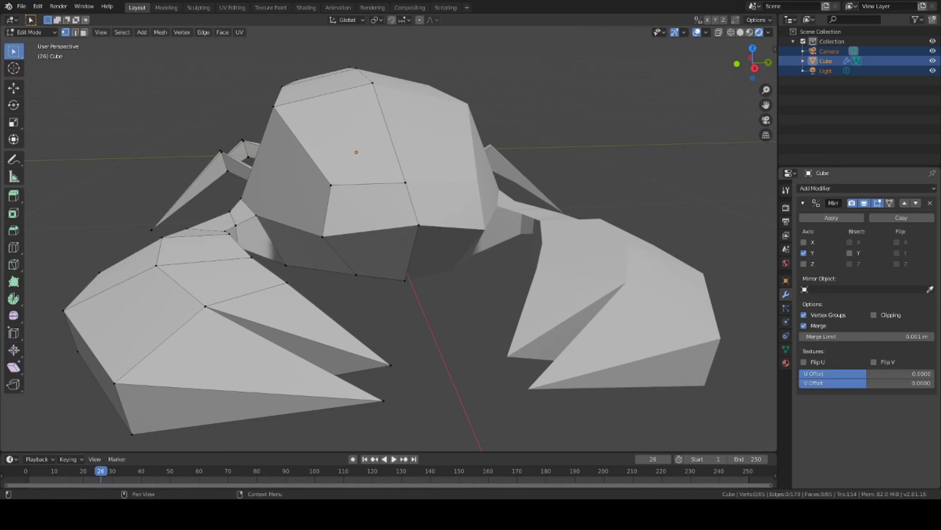
scroll(608, 162, up, 3)
middle_drag(608, 162, 141, 336)
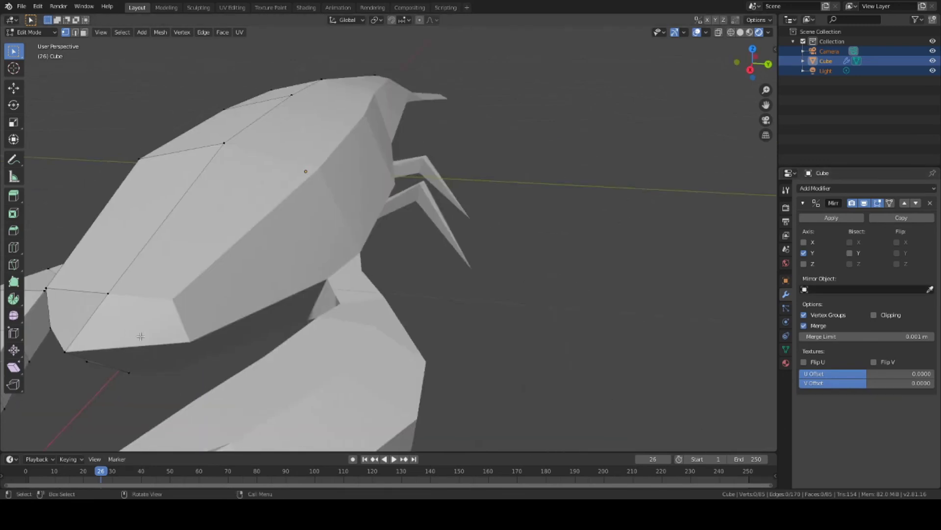
middle_drag(201, 329, 538, 191)
scroll(327, 245, up, 4)
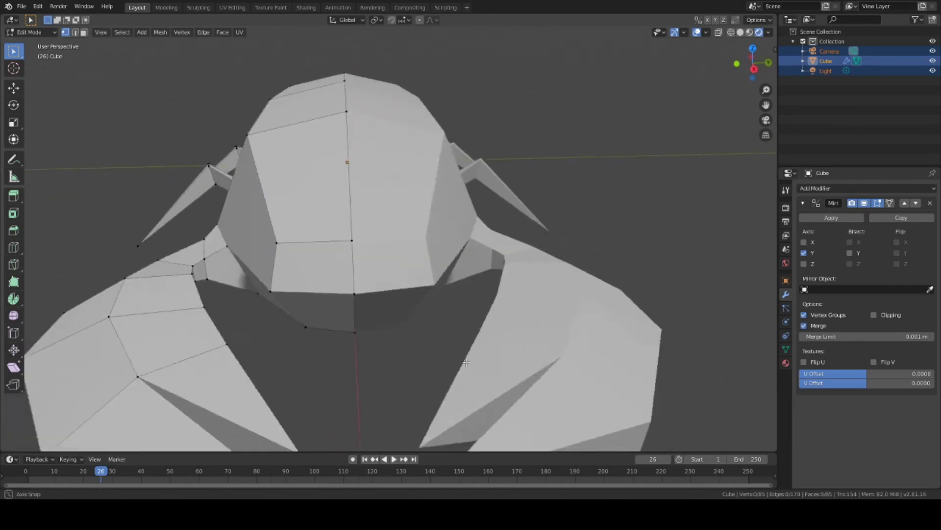
Delete the old face beneath the lobster's head.
key(2)
right_click(355, 321)
click(369, 266)
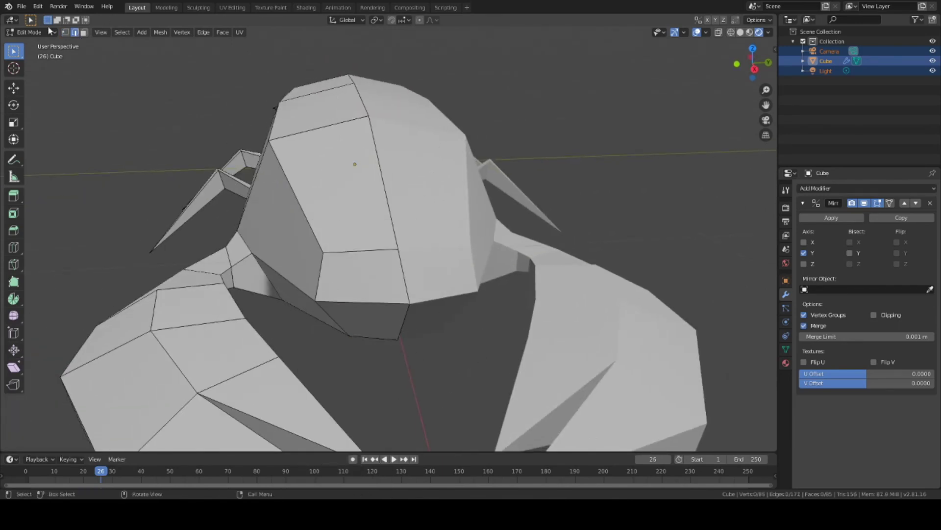
click(66, 32)
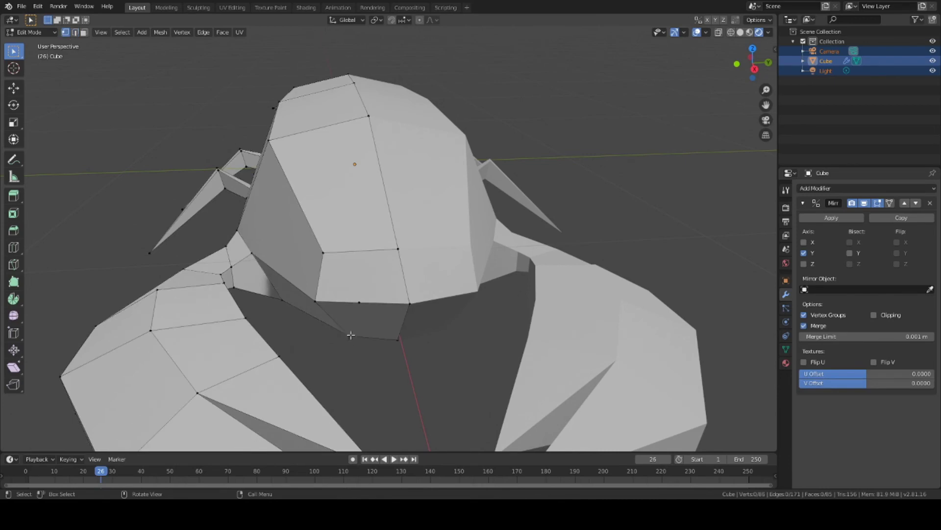
click(84, 33)
key(x)
click(353, 326)
click(66, 32)
mouse_move(343, 245)
middle_down()
mouse_move(361, 362)
mouse_move(410, 338)
middle_up()
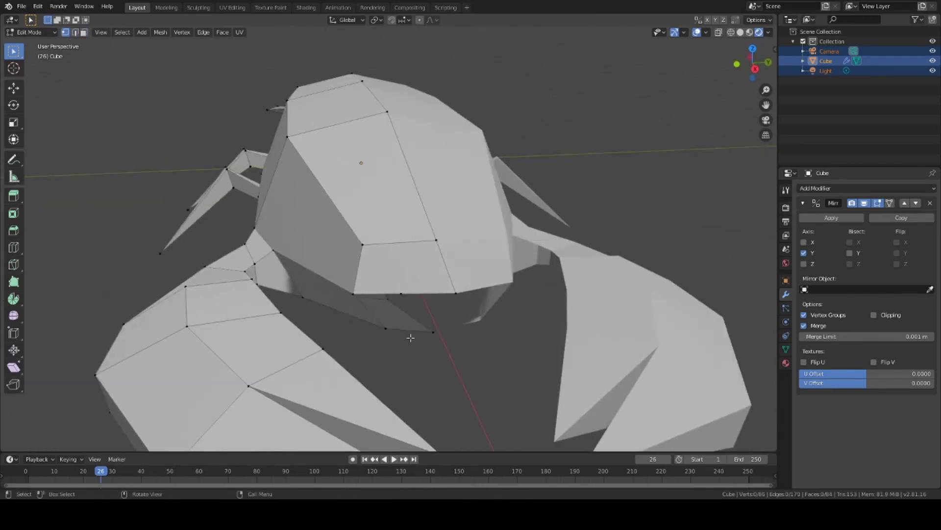
mouse_move(517, 276)
middle_down()
mouse_move(463, 263)
mouse_move(415, 303)
mouse_move(476, 291)
middle_up()
Fill a new face under the head with F and scale it down slightly.
key(f)
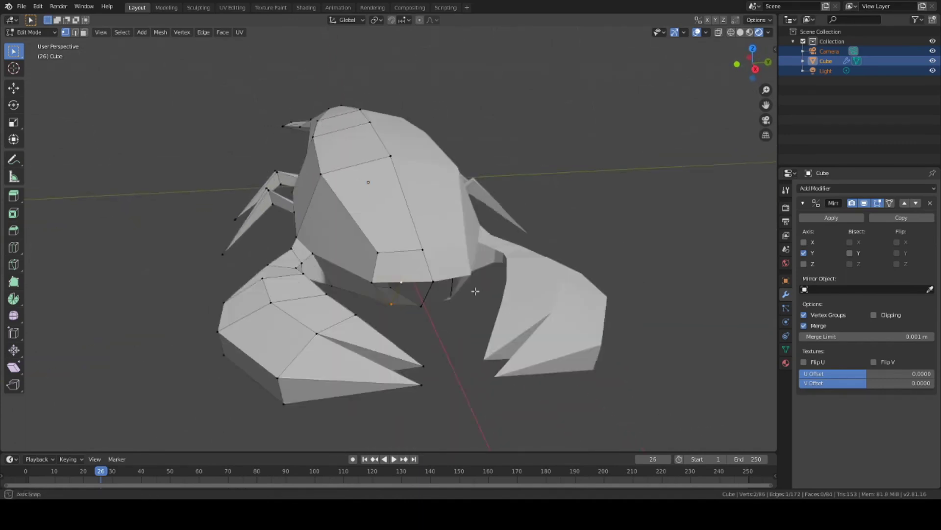
key(f)
middle_drag(404, 284, 392, 300)
scroll(382, 309, up, 3)
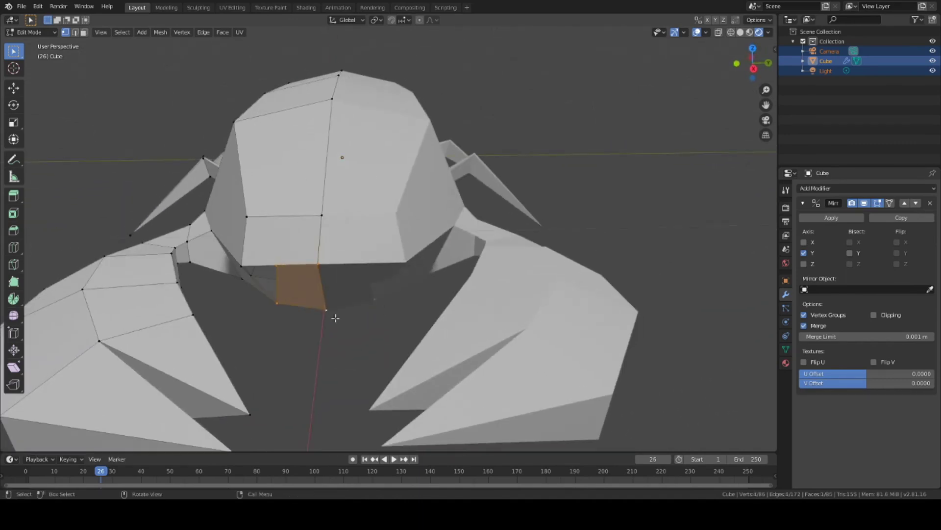
middle_drag(332, 319, 411, 315)
click(410, 314)
key(s)
key(Return)
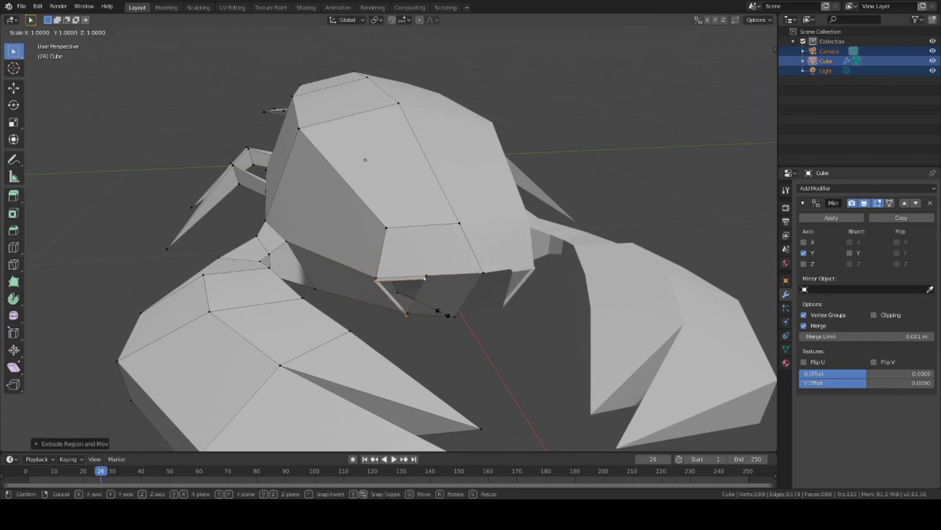
Extrude the face down along Z into a stub, then extrude it sideways along X.
key(e)
key(z)
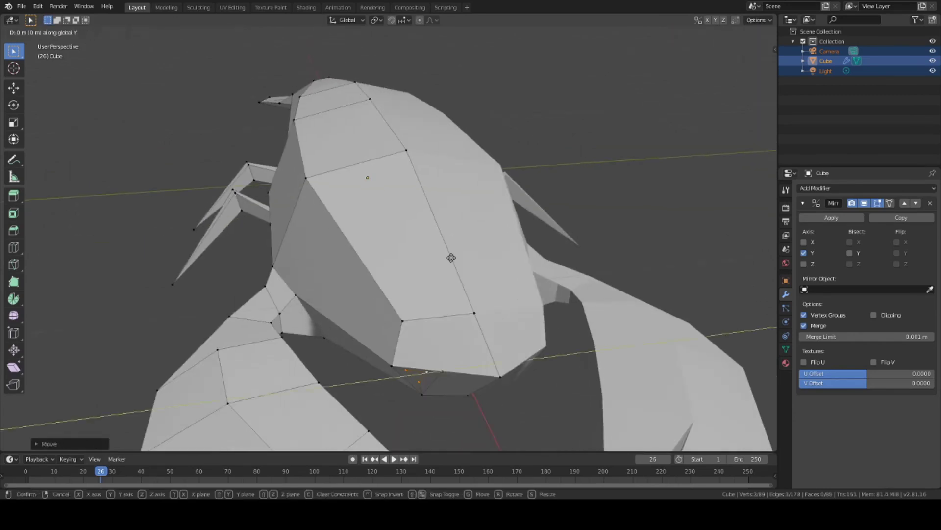
mouse_move(451, 258)
middle_down()
mouse_move(554, 376)
mouse_move(426, 350)
middle_up()
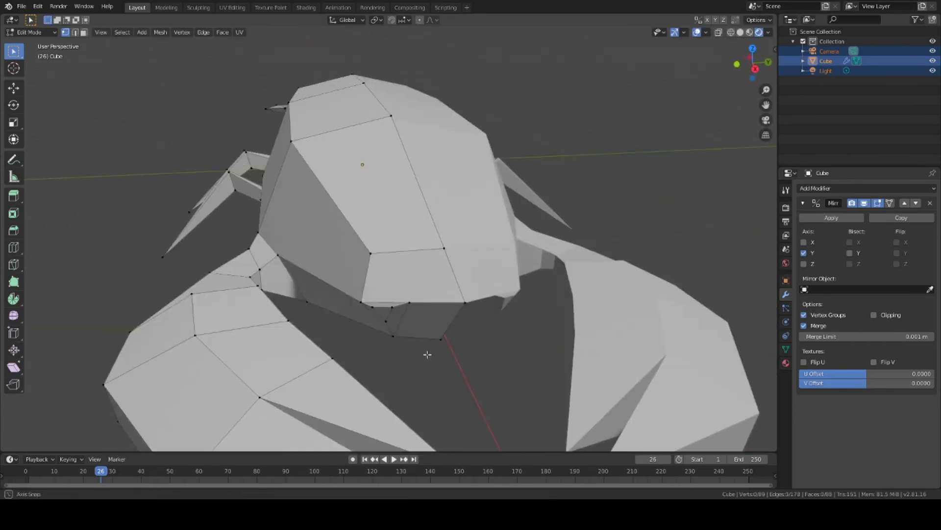
drag(373, 308, 373, 304)
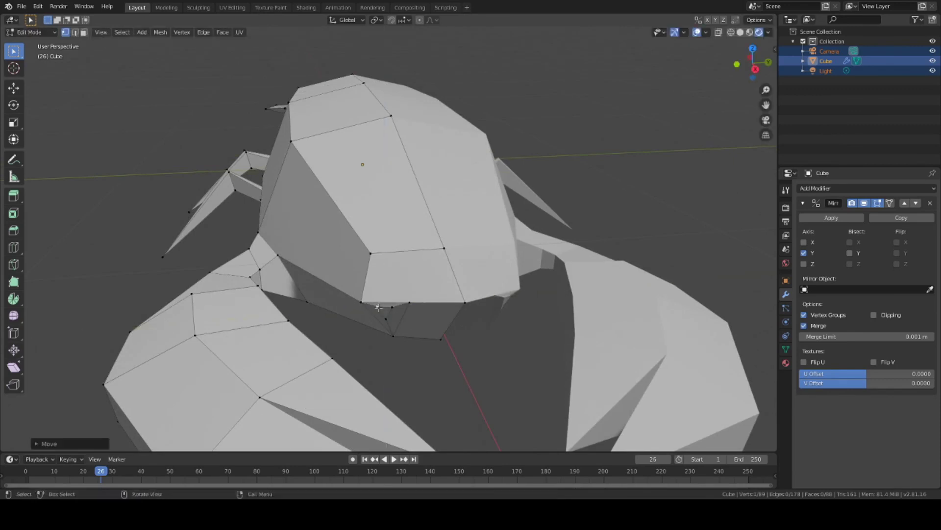
middle_drag(374, 304, 326, 290)
key(e)
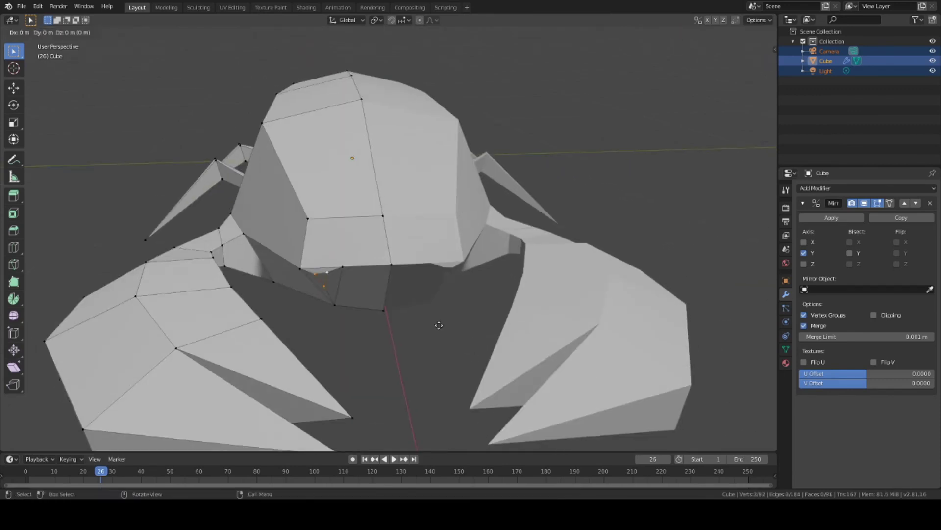
key(x)
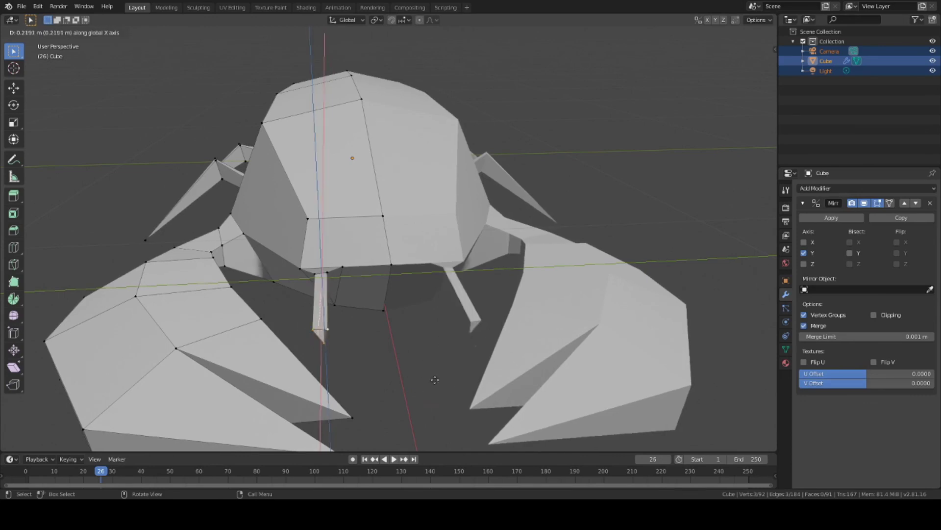
click(425, 329)
Rotate the new appendage around the Y and Z axes to angle it.
middle_drag(425, 329, 366, 405)
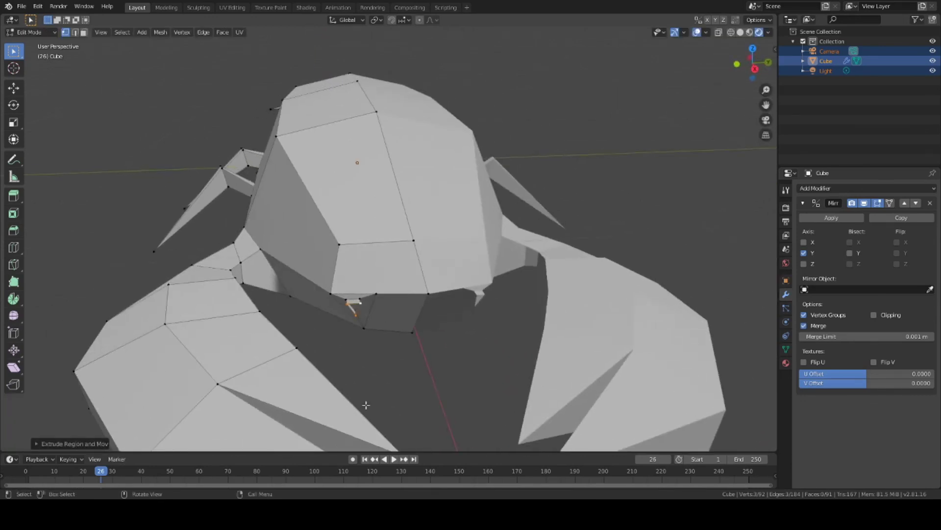
scroll(365, 404, down, 5)
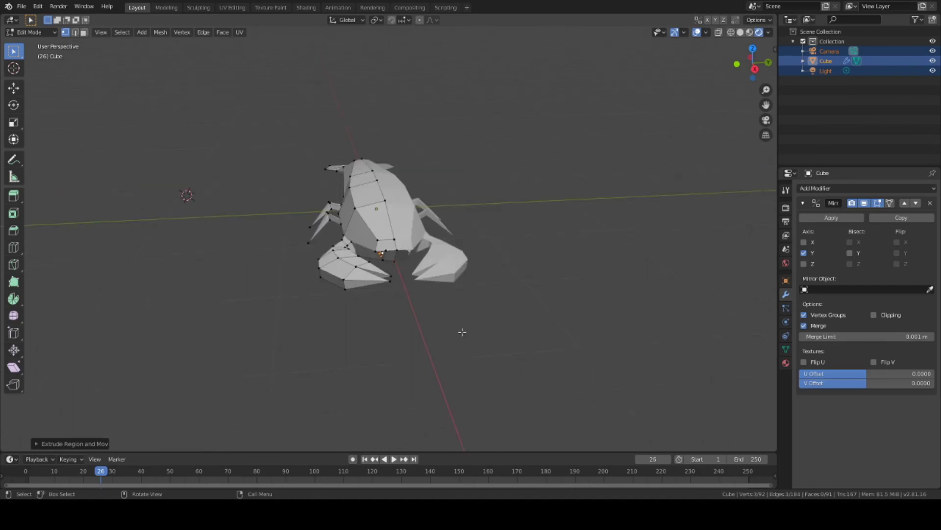
scroll(462, 332, up, 5)
mouse_move(467, 342)
middle_down()
mouse_move(551, 399)
mouse_move(457, 398)
middle_up()
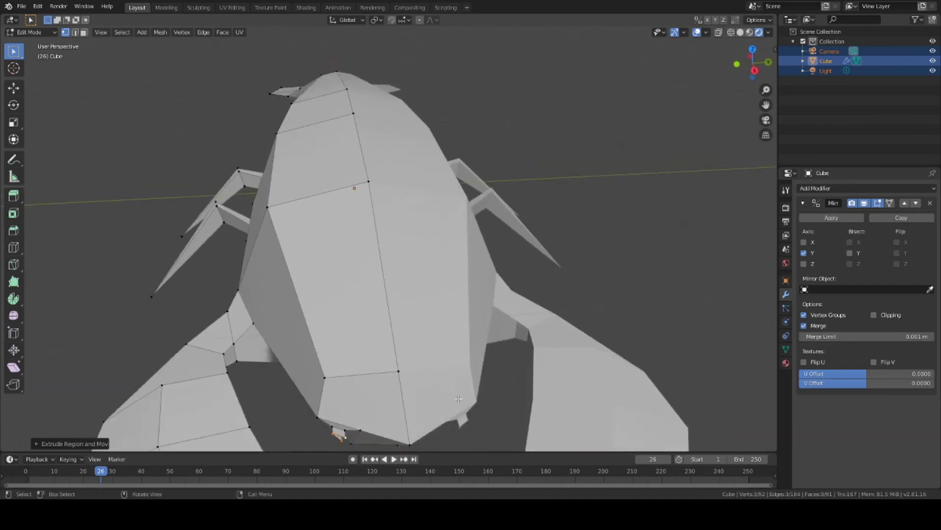
key(r)
key(y)
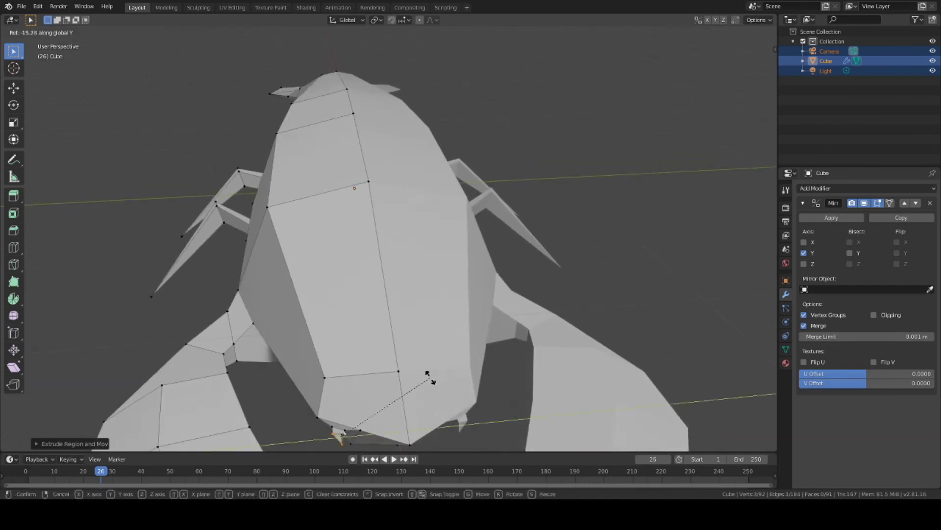
click(430, 378)
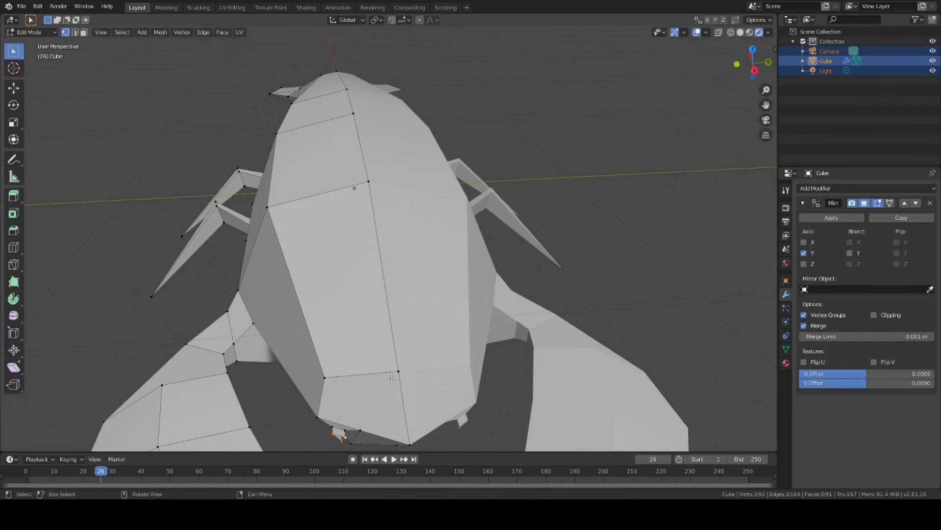
key(z)
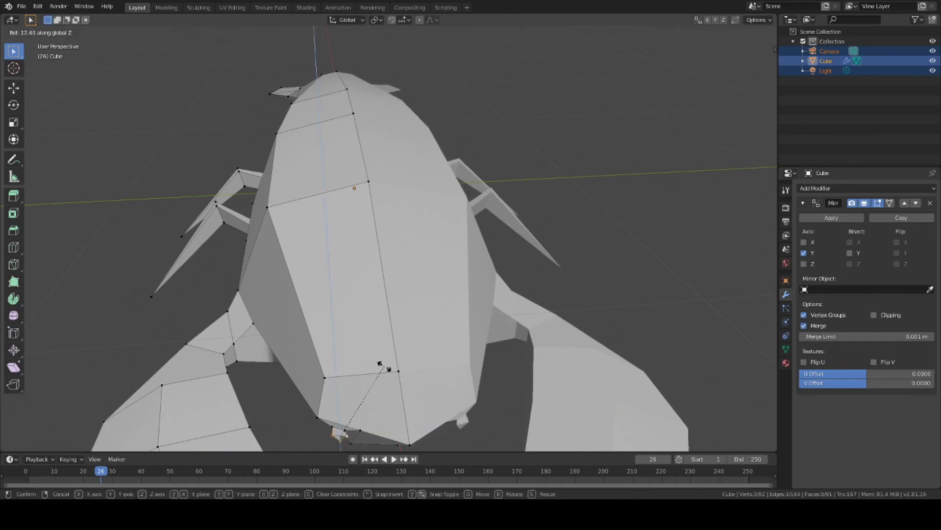
click(366, 363)
Extrude the appendage tip further along the Y axis.
scroll(467, 385, down, 2)
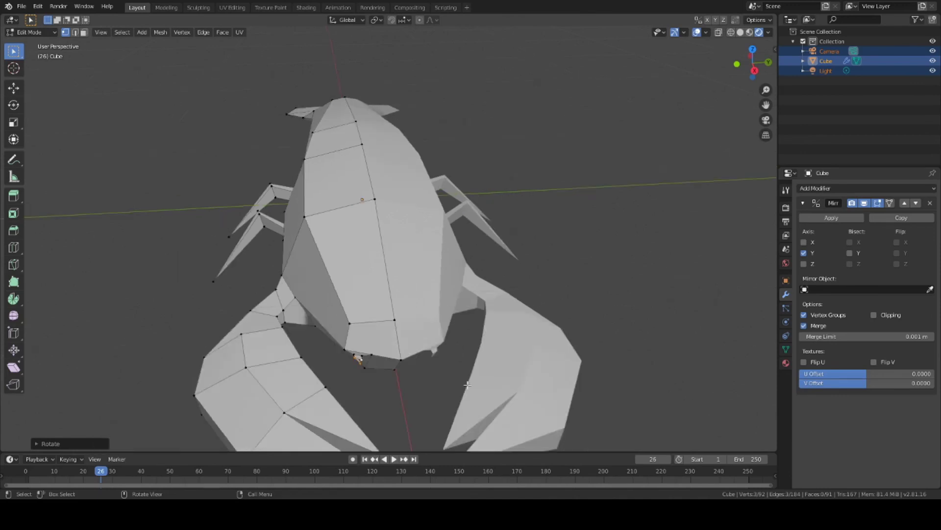
key(e)
key(y)
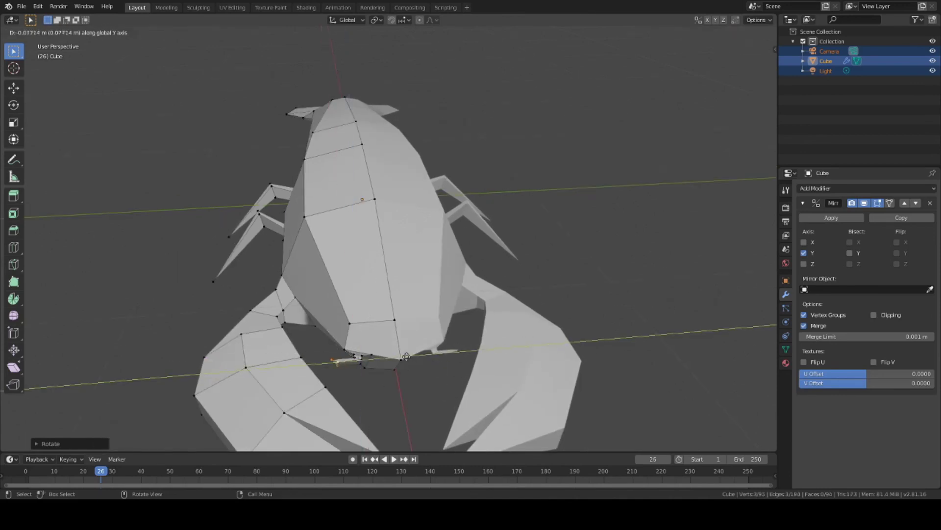
click(406, 357)
mouse_move(407, 357)
middle_down()
mouse_move(461, 357)
mouse_move(430, 306)
mouse_move(527, 229)
mouse_move(623, 373)
mouse_move(363, 345)
middle_up()
scroll(461, 357, up, 5)
Confirm the appendage position and rip the tip vertex with V.
click(623, 373)
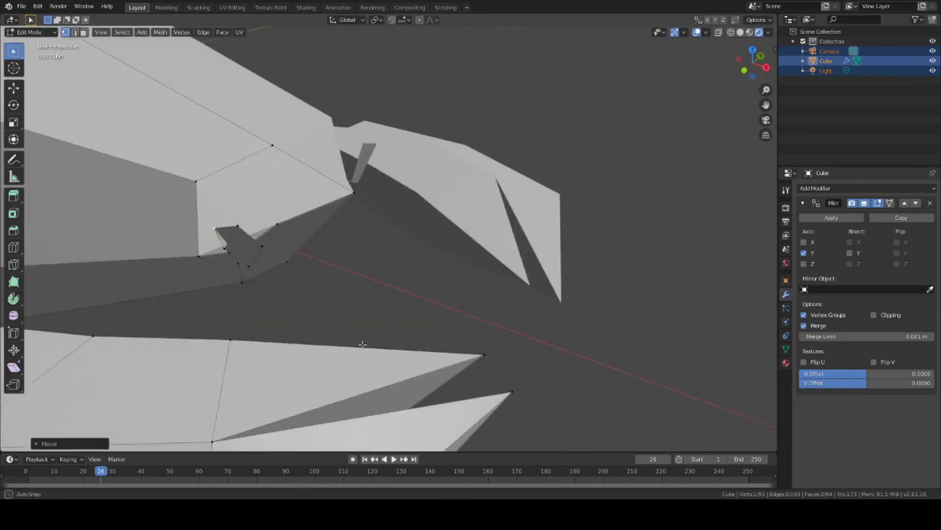
key(v)
click(399, 348)
scroll(399, 348, up, 2)
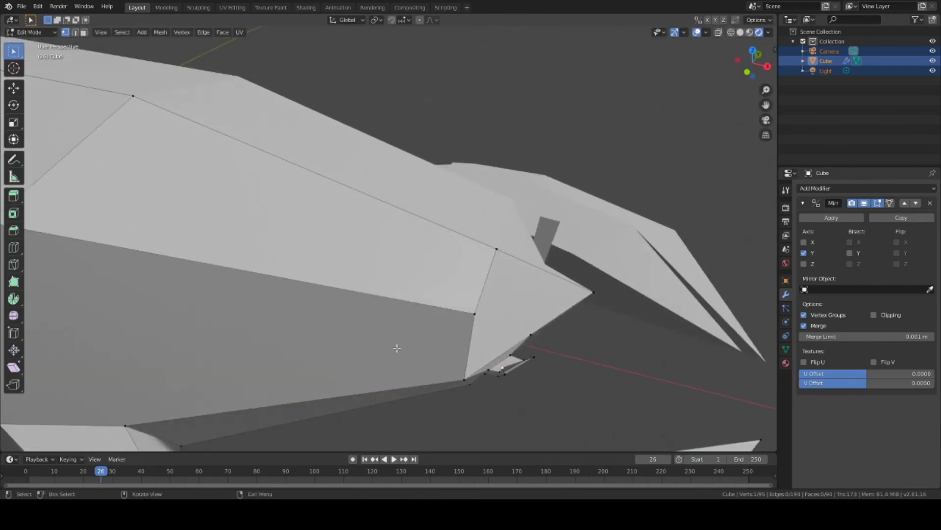
Nudge the ripped tip vertex into place with several small moves.
key(g)
click(532, 356)
key(g)
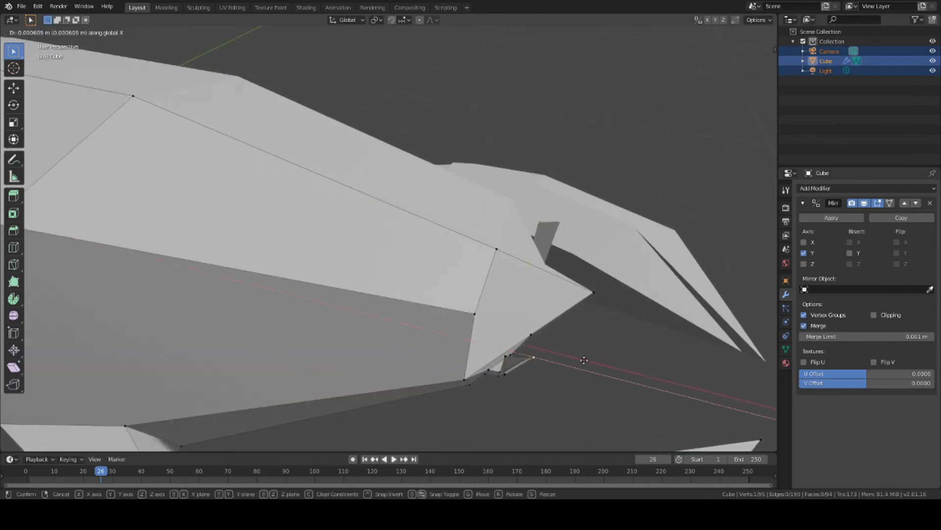
click(582, 361)
key(g)
click(578, 367)
mouse_move(579, 366)
middle_down()
mouse_move(510, 380)
mouse_move(283, 210)
middle_up()
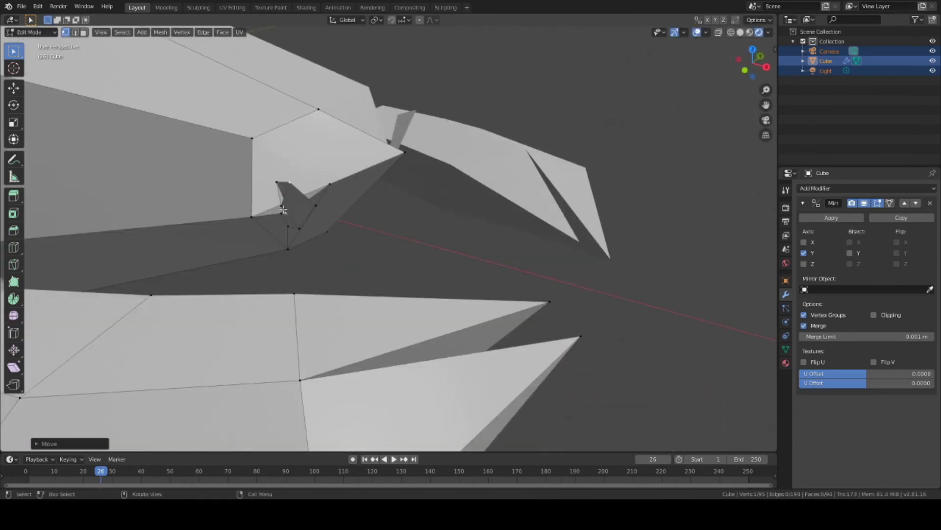
click(290, 211)
right_click(349, 263)
mouse_move(349, 263)
middle_down()
mouse_move(364, 190)
mouse_move(511, 326)
mouse_move(433, 320)
mouse_move(410, 300)
mouse_move(399, 266)
mouse_move(543, 117)
middle_up()
Move the tip vertices along X, then along Z, to tuck the stub under the head.
key(g)
key(x)
click(509, 329)
key(g)
key(z)
click(411, 306)
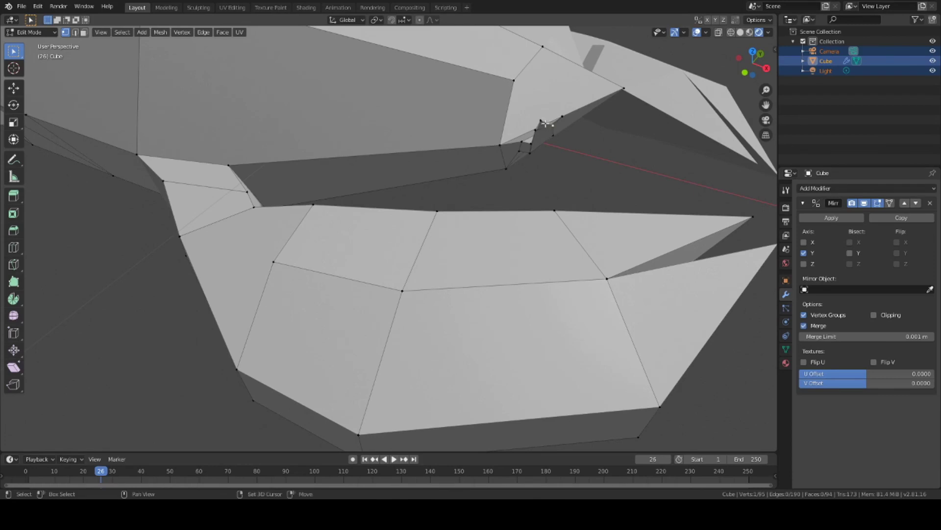
Orbit around the lobster and select the vertex loop at the claw base.
scroll(494, 198, down, 4)
middle_drag(494, 198, 233, 249)
scroll(297, 84, up, 2)
mouse_move(404, 211)
middle_down()
mouse_move(532, 237)
mouse_move(351, 205)
mouse_move(398, 165)
mouse_move(362, 241)
middle_up()
alt+click(352, 205)
Extrude a short vertex path under the head forward into a feeler and move it.
ctrl+click(411, 156)
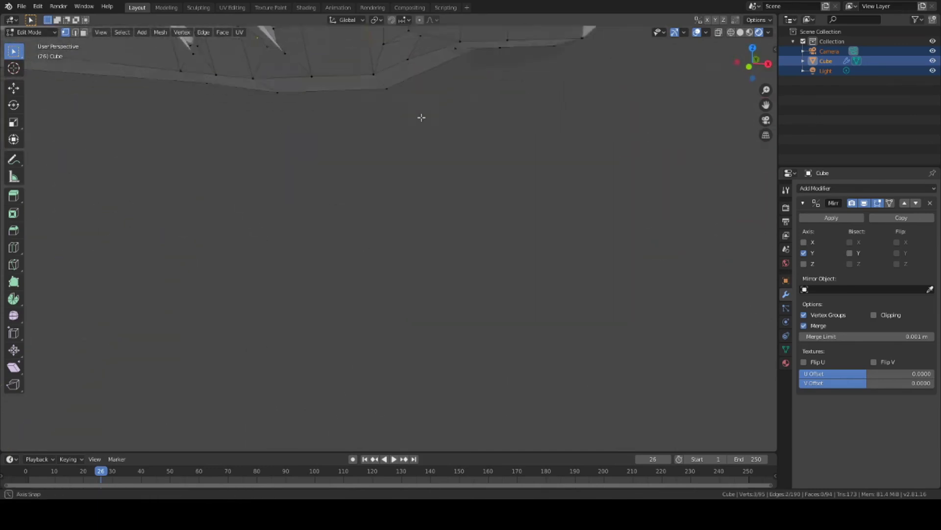
mouse_move(420, 116)
middle_down()
mouse_move(374, 157)
mouse_move(399, 242)
mouse_move(559, 248)
mouse_move(300, 279)
mouse_move(329, 283)
middle_up()
key(e)
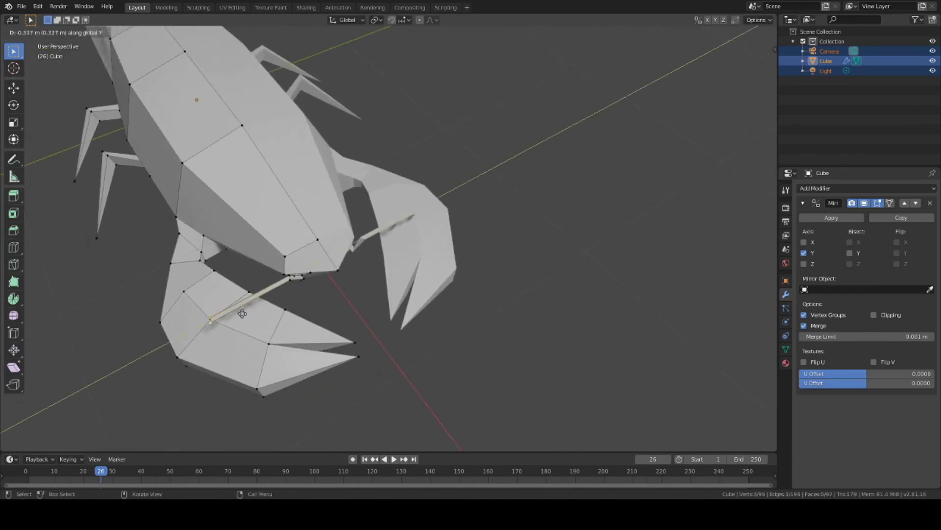
click(242, 314)
key(g)
click(211, 274)
Rotate the feeler end slightly and extrude it further out over the claw.
mouse_move(211, 274)
middle_down()
mouse_move(93, 240)
mouse_move(152, 265)
mouse_move(370, 204)
middle_up()
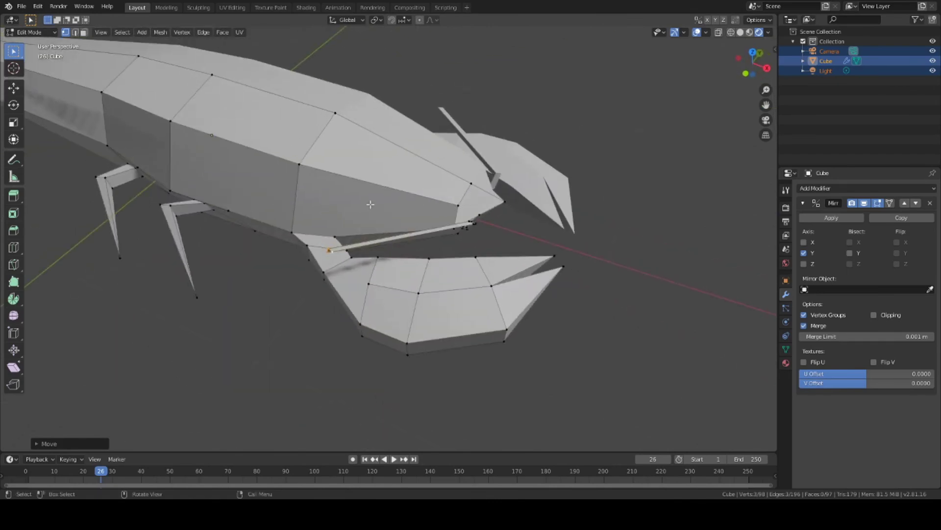
scroll(313, 277, up, 1)
scroll(334, 272, up, 4)
key(r)
click(398, 294)
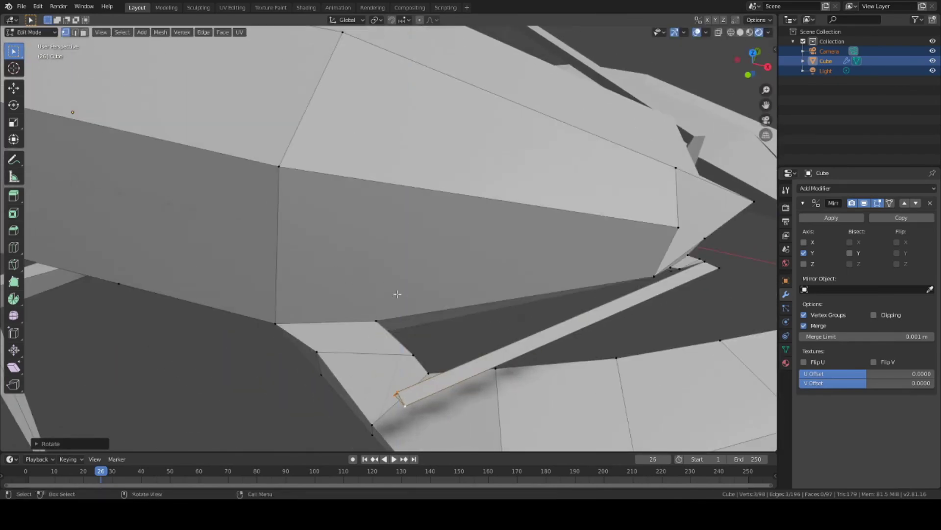
key(e)
click(255, 373)
Merge the feeler tip vertices into a single point with Alt+M.
scroll(255, 373, down, 5)
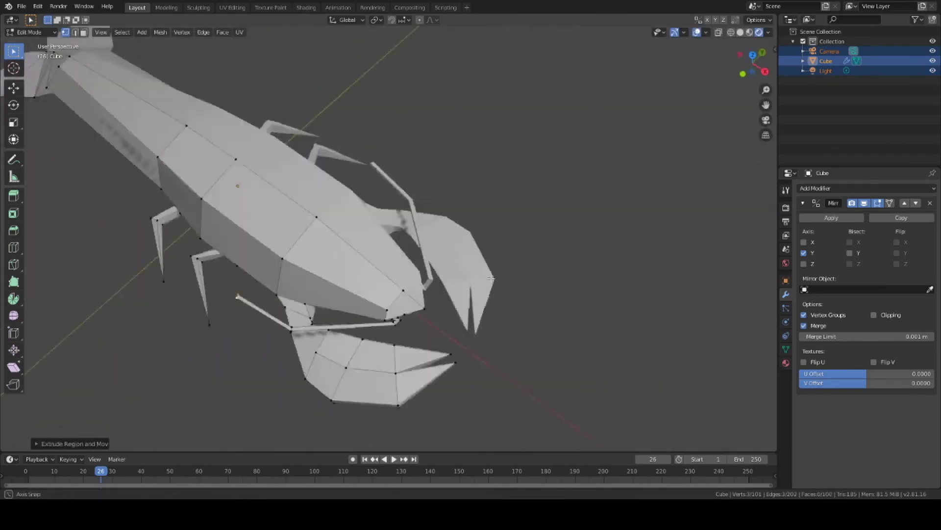
scroll(343, 155, up, 5)
mouse_move(294, 221)
middle_down()
mouse_move(343, 155)
mouse_move(490, 221)
middle_up()
scroll(343, 155, down, 3)
scroll(491, 220, up, 2)
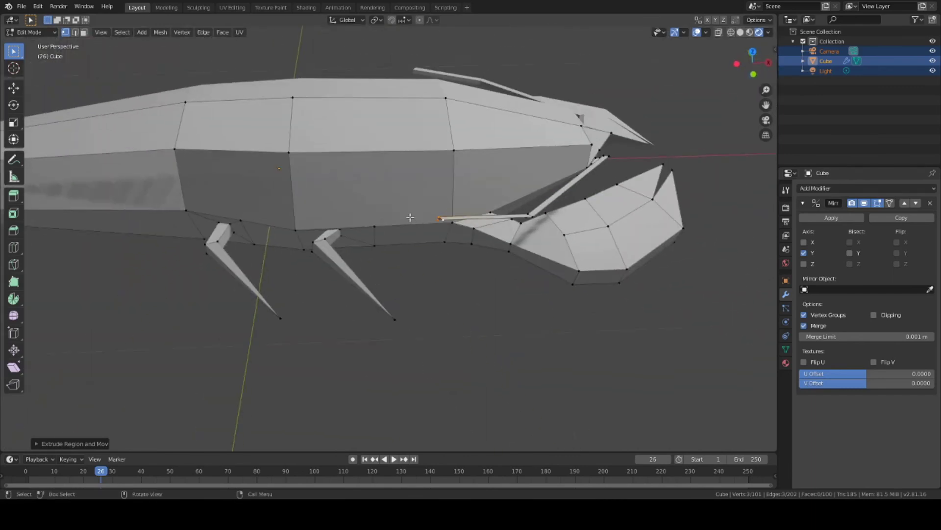
key(alt+m)
click(382, 220)
middle_drag(604, 286, 453, 178)
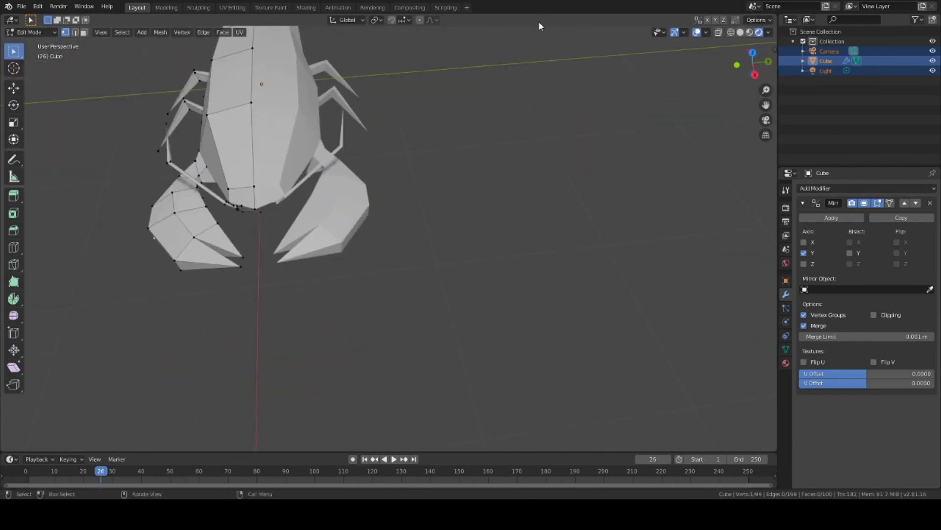
middle_drag(923, 4, 459, 145)
scroll(459, 145, down, 4)
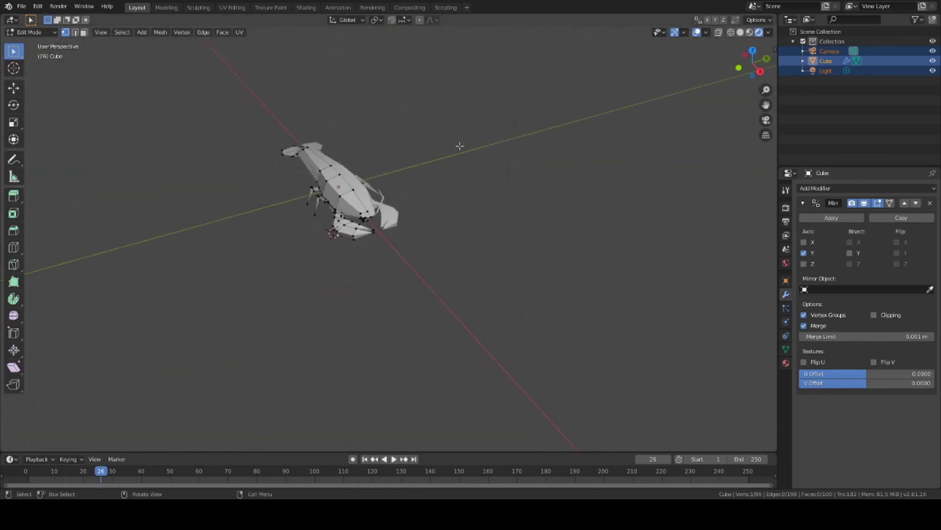
View the render result in the Rendering workspace and cancel the quit prompt.
click(373, 7)
click(48, 33)
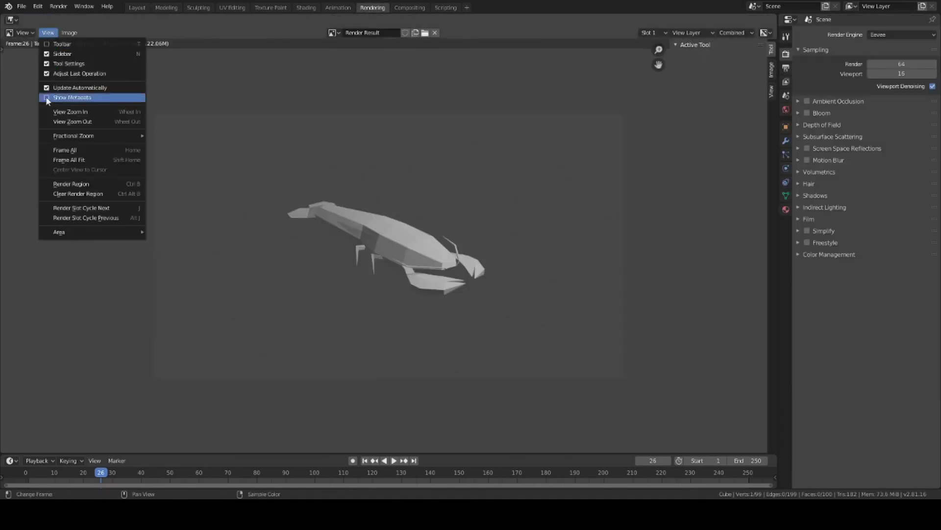
click(333, 33)
click(772, 70)
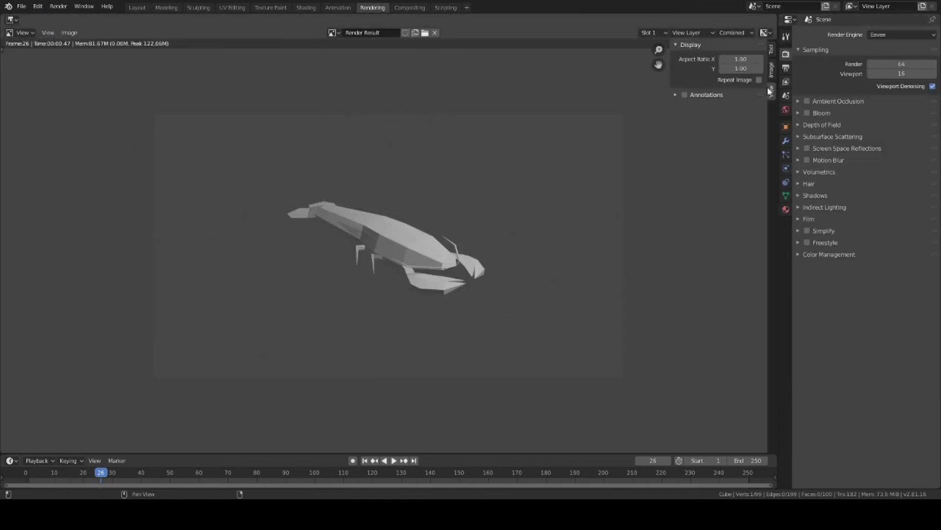
click(771, 49)
click(69, 32)
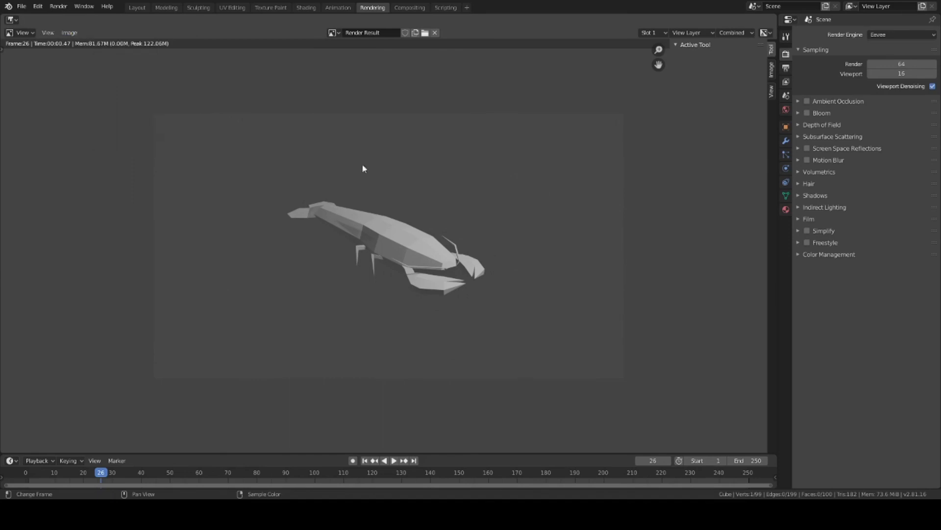
click(333, 32)
click(58, 6)
key(ctrl+q)
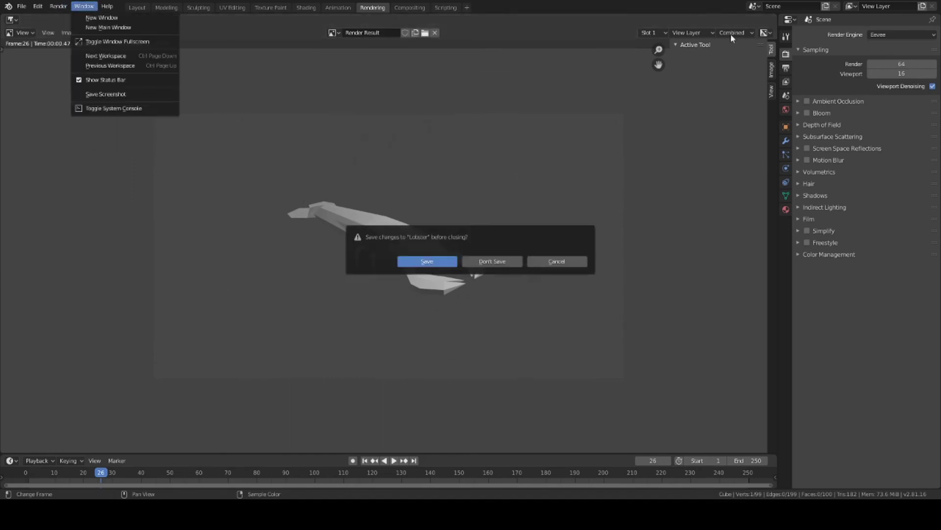
click(565, 260)
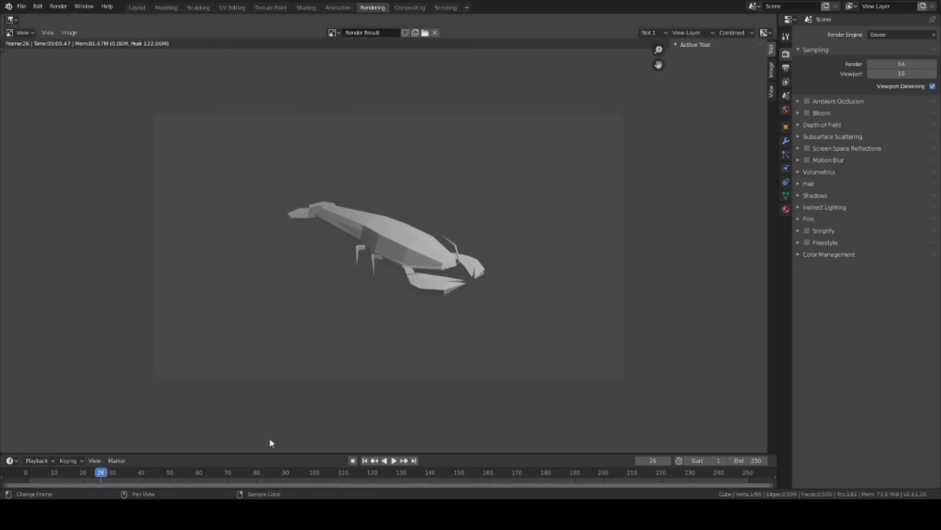
Inspect the lobster in the Texture Paint workspace, then return to Modeling.
click(166, 7)
click(270, 7)
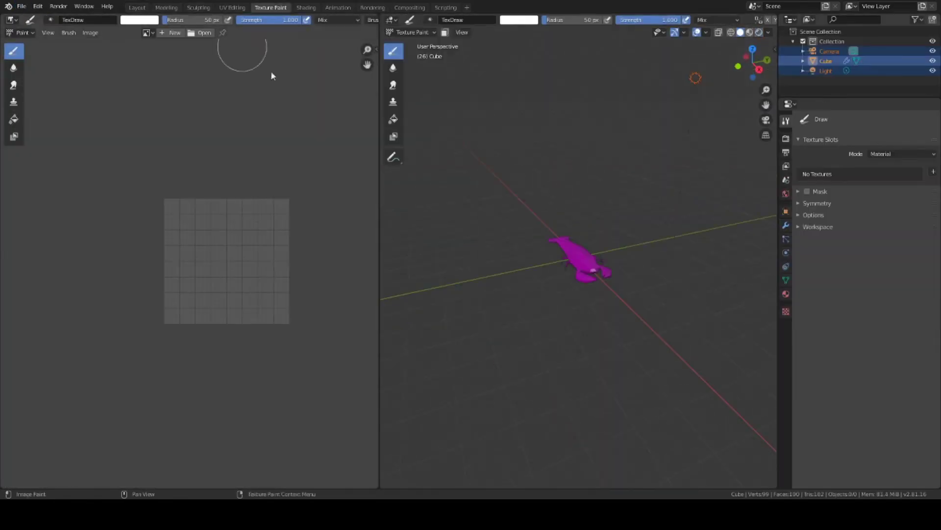
middle_drag(385, 214, 420, 256)
drag(381, 166, 53, 166)
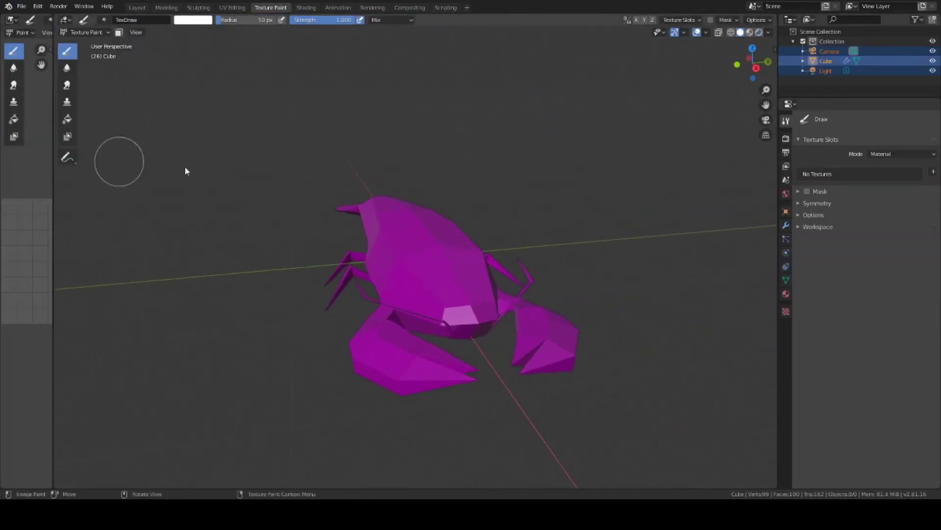
mouse_move(185, 168)
middle_down()
mouse_move(565, 275)
mouse_move(617, 227)
middle_up()
click(21, 6)
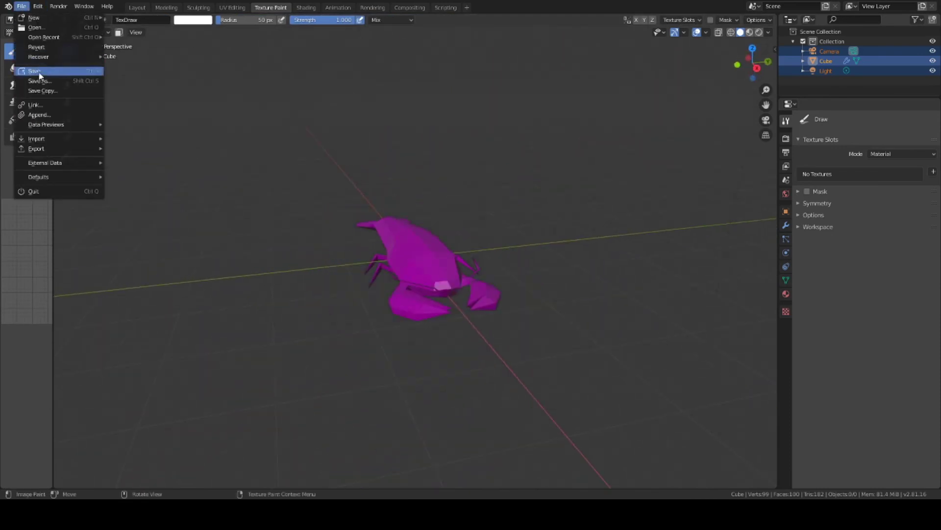
click(167, 7)
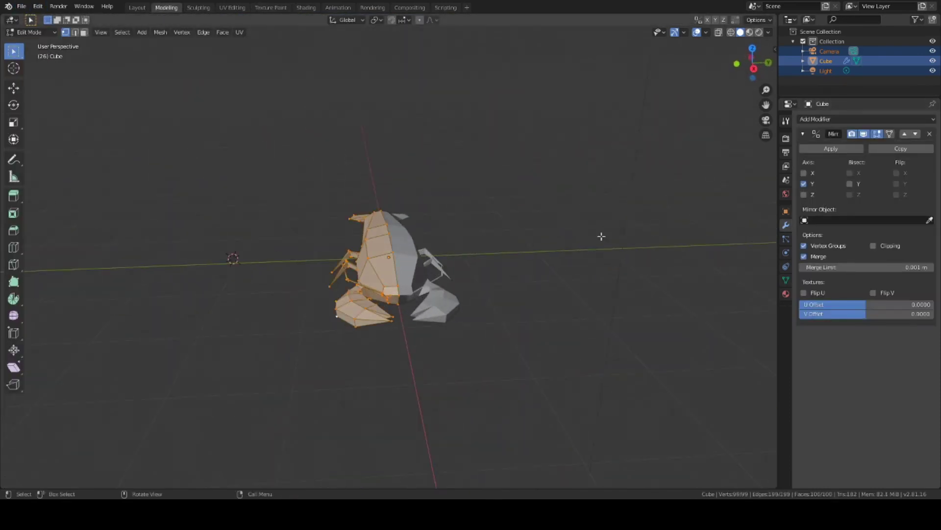
Switch to Object Mode and apply the Mirror modifier to the lobster.
click(831, 148)
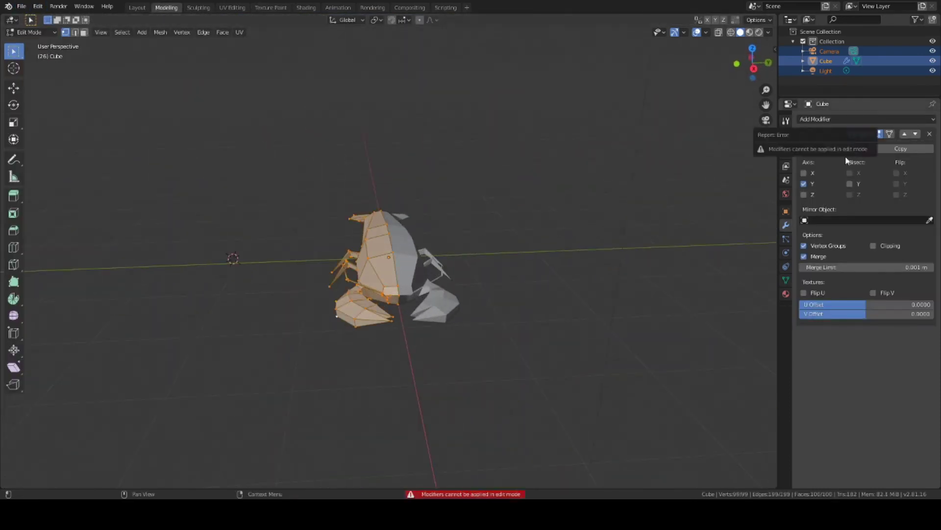
click(26, 33)
click(35, 44)
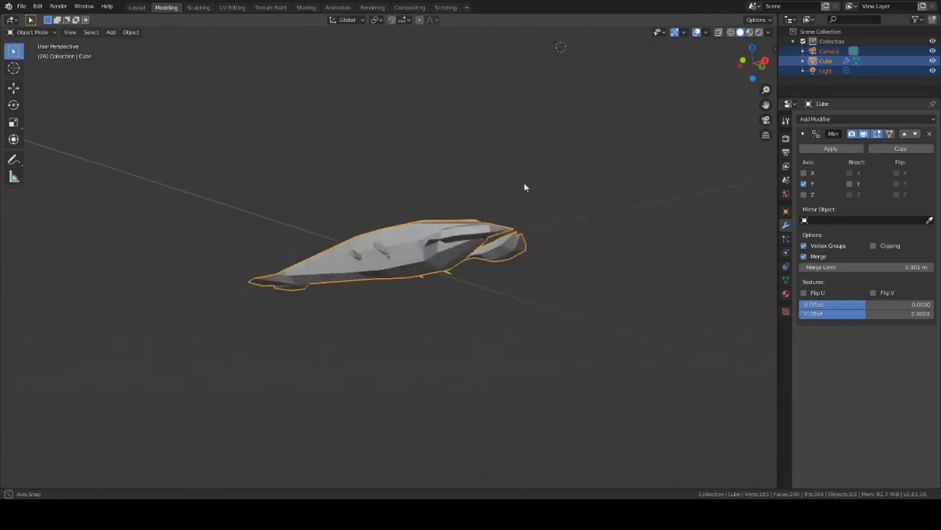
middle_drag(524, 181, 481, 240)
click(832, 148)
click(575, 255)
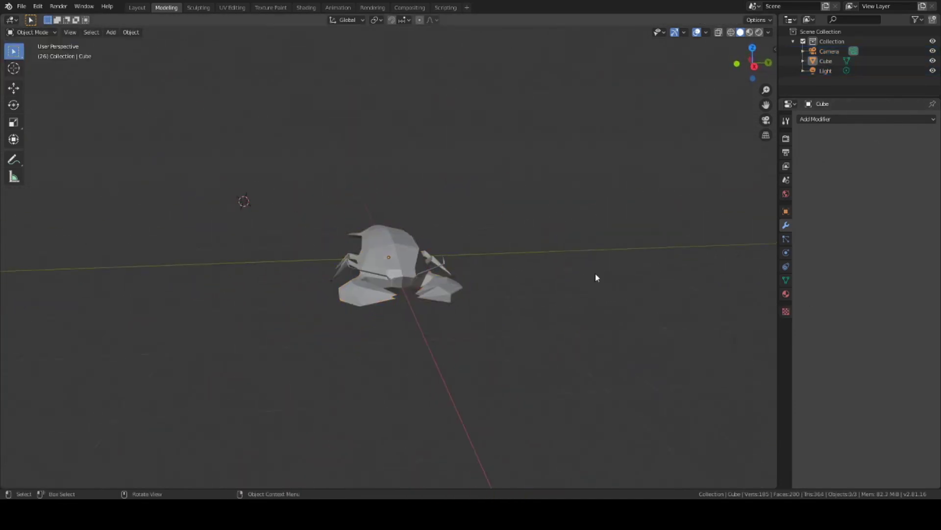
middle_drag(595, 273, 499, 202)
Return to Edit Mode and nudge a single vertex.
click(34, 32)
click(32, 54)
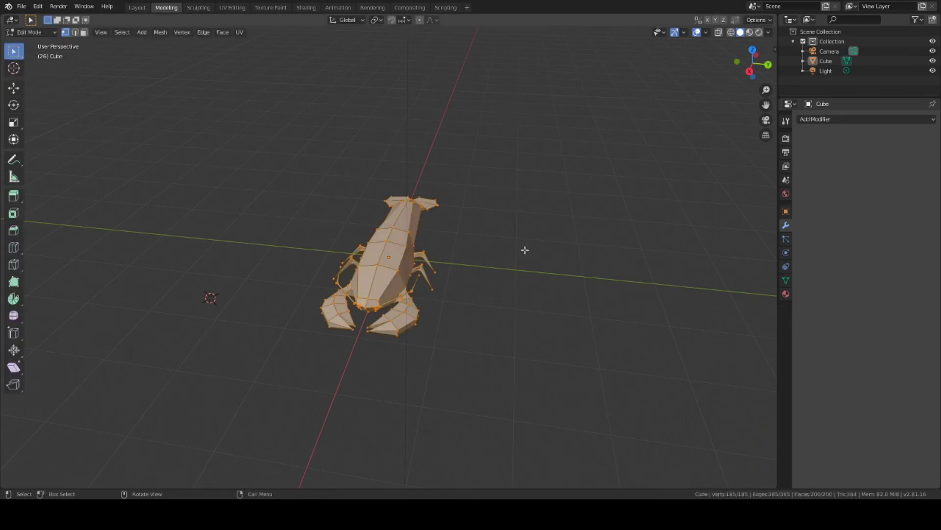
click(458, 280)
key(g)
click(546, 279)
mouse_move(546, 279)
middle_down()
mouse_move(477, 273)
mouse_move(138, 135)
middle_up()
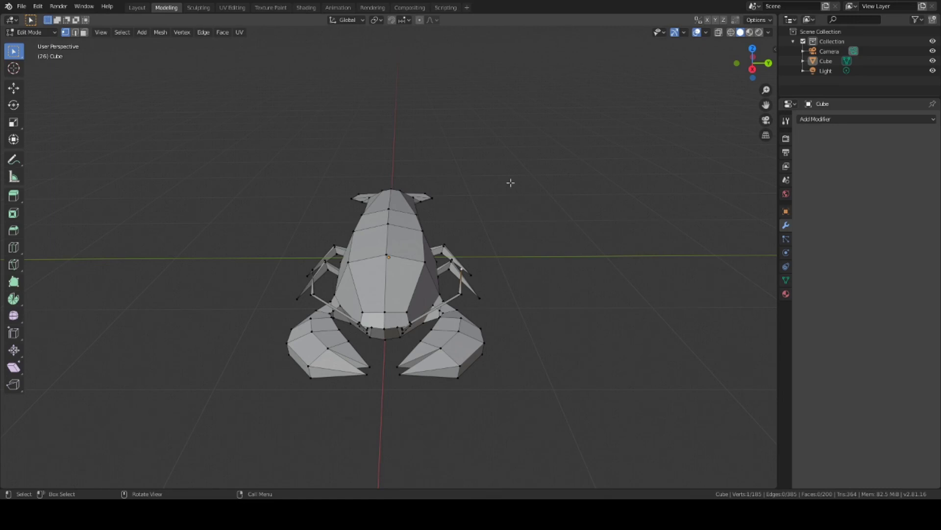
Orbit around the finished lobster mesh from front, top and side to check it.
middle_drag(89, 316, 559, 154)
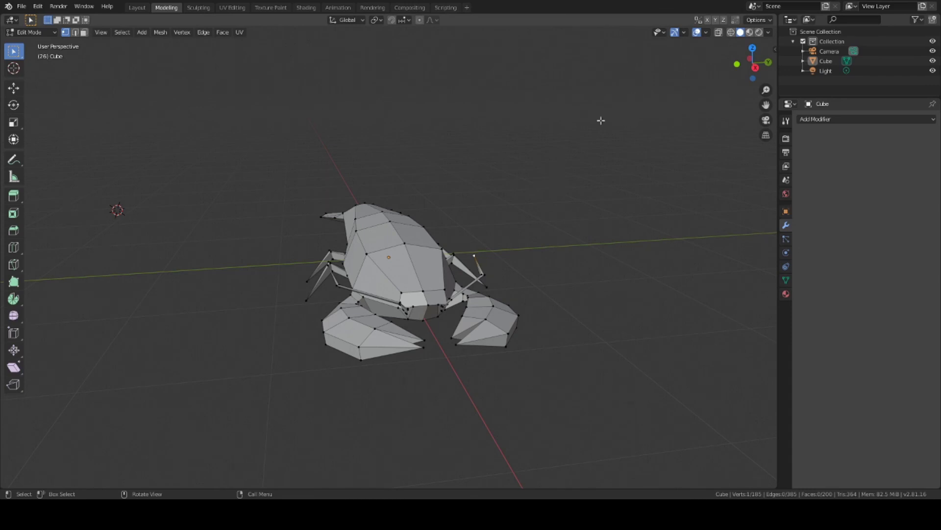
mouse_move(600, 120)
middle_down()
mouse_move(399, 172)
mouse_move(527, 324)
mouse_move(517, 200)
mouse_move(488, 279)
mouse_move(493, 345)
mouse_move(657, 201)
mouse_move(475, 196)
mouse_move(429, 346)
middle_up()
key(a)
key(alt+a)
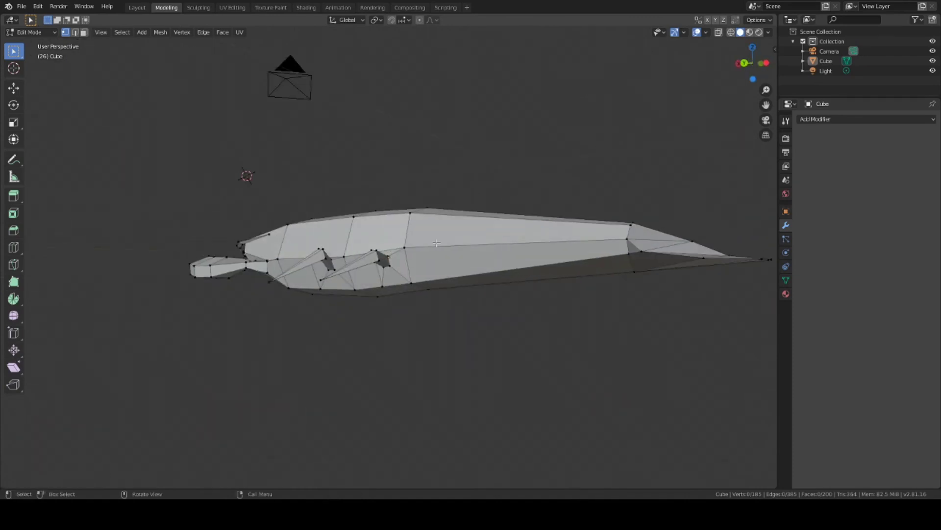
mouse_move(437, 243)
middle_down()
mouse_move(546, 357)
mouse_move(515, 292)
mouse_move(518, 326)
middle_up()
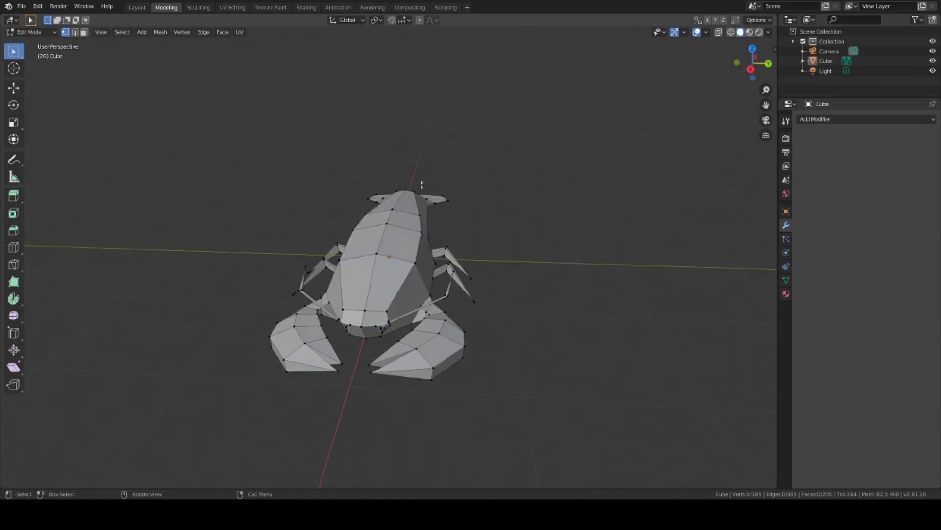
mouse_move(530, 222)
middle_down()
mouse_move(582, 241)
mouse_move(502, 218)
mouse_move(668, 206)
mouse_move(430, 293)
mouse_move(427, 236)
mouse_move(443, 187)
mouse_move(315, 259)
middle_up()
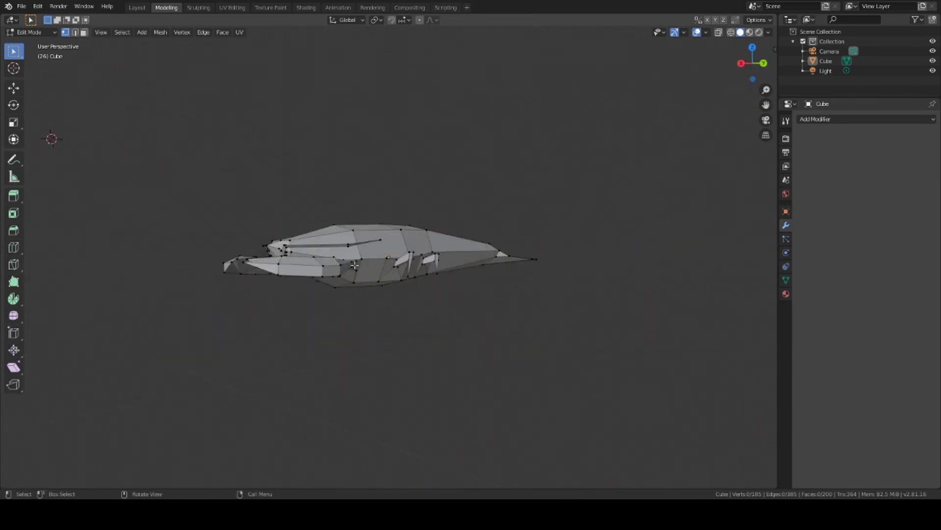
middle_drag(497, 251, 485, 314)
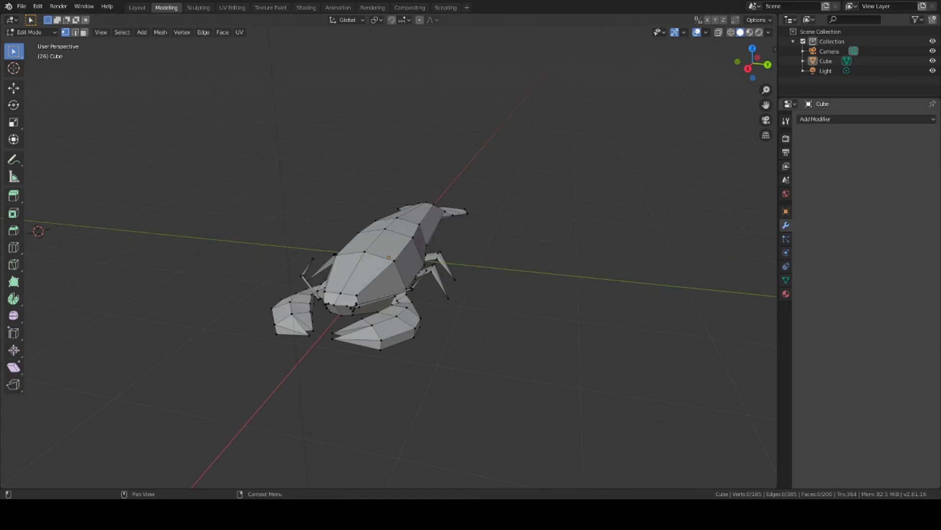